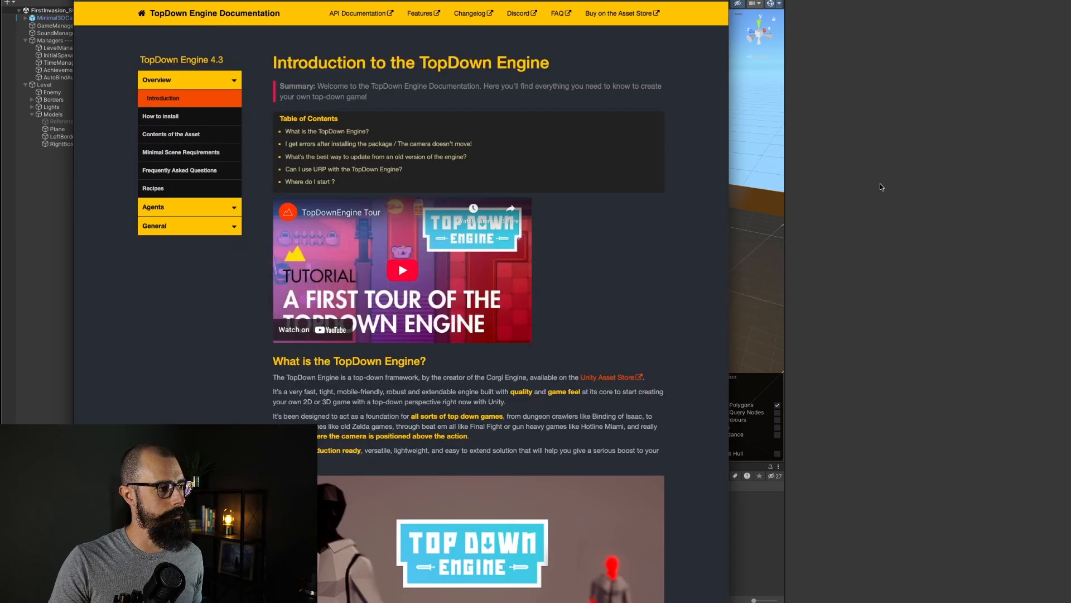
# Step: Read through the TopDown Engine documentation introduction and its Asset Store page
pyautogui.scroll(-2, 582, 325)
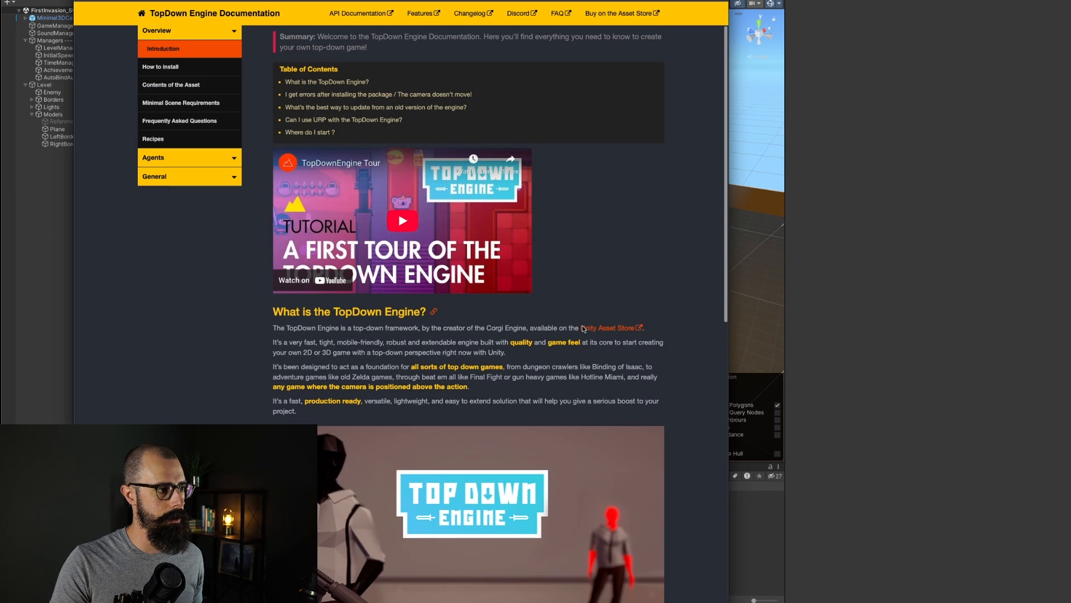
pyautogui.scroll(2, 581, 325)
pyautogui.scroll(-3, 582, 325)
pyautogui.scroll(-6, 583, 329)
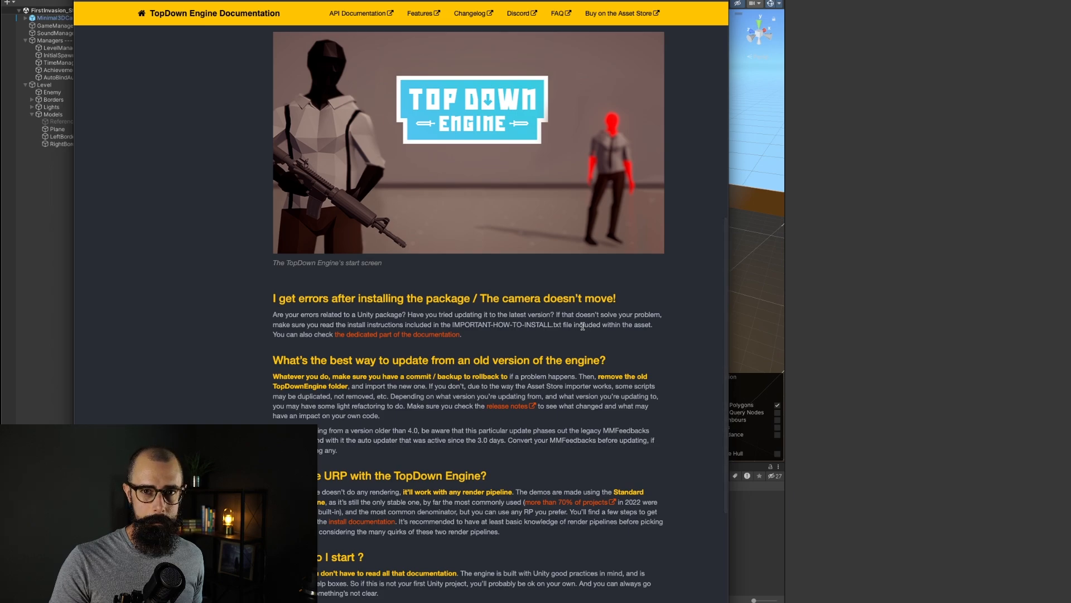
pyautogui.scroll(8, 621, 297)
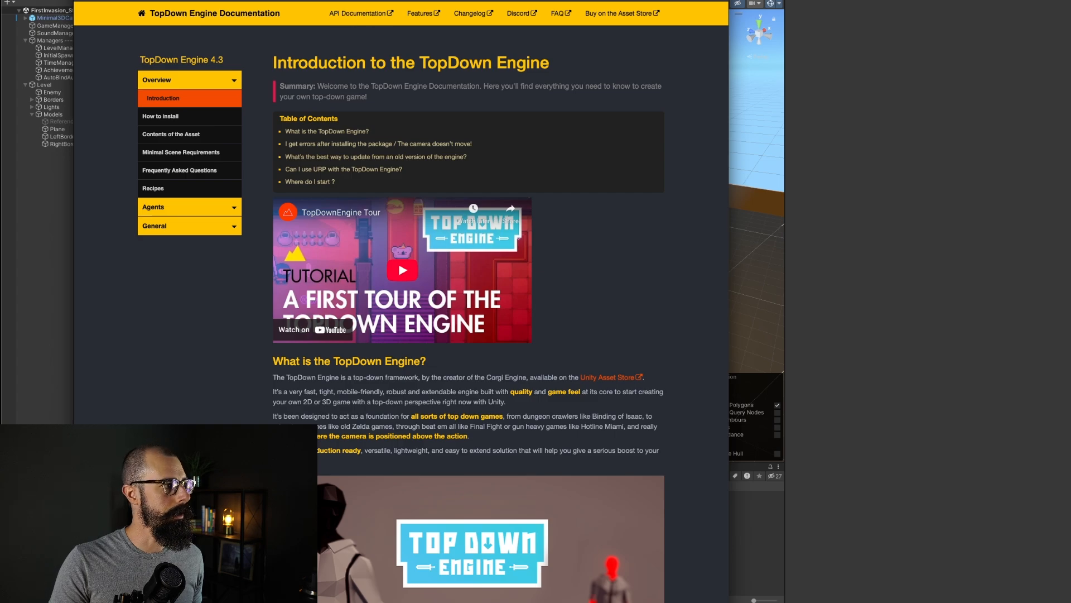
pyautogui.click(278, 1)
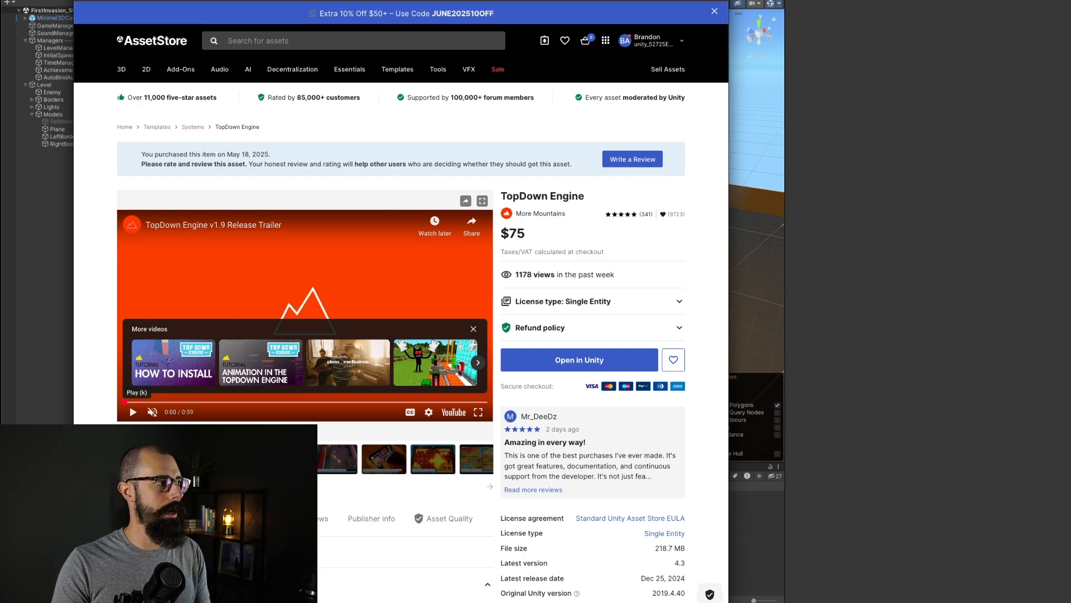
pyautogui.hotkey('ctrl', 'Tab')
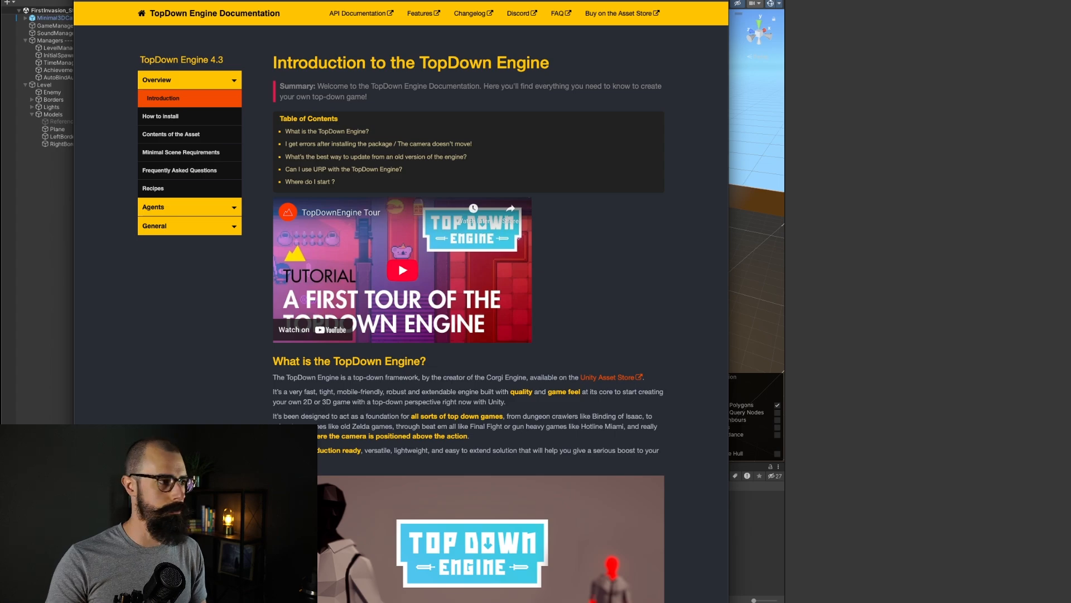
pyautogui.click(926, 175)
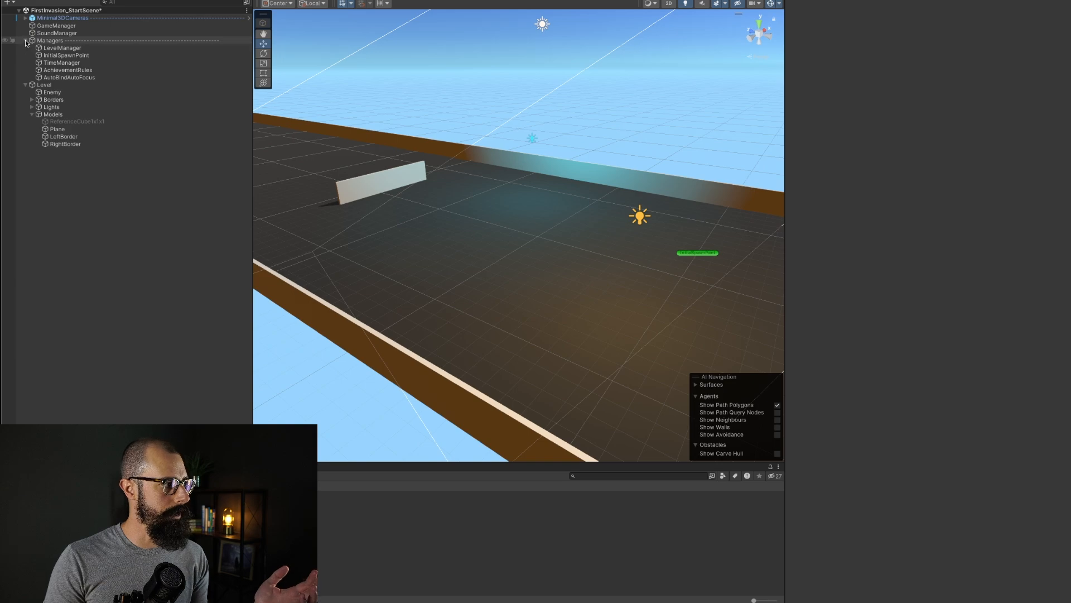
# Step: Try raising the Level object in the scene and undo the move
pyautogui.click(43, 41)
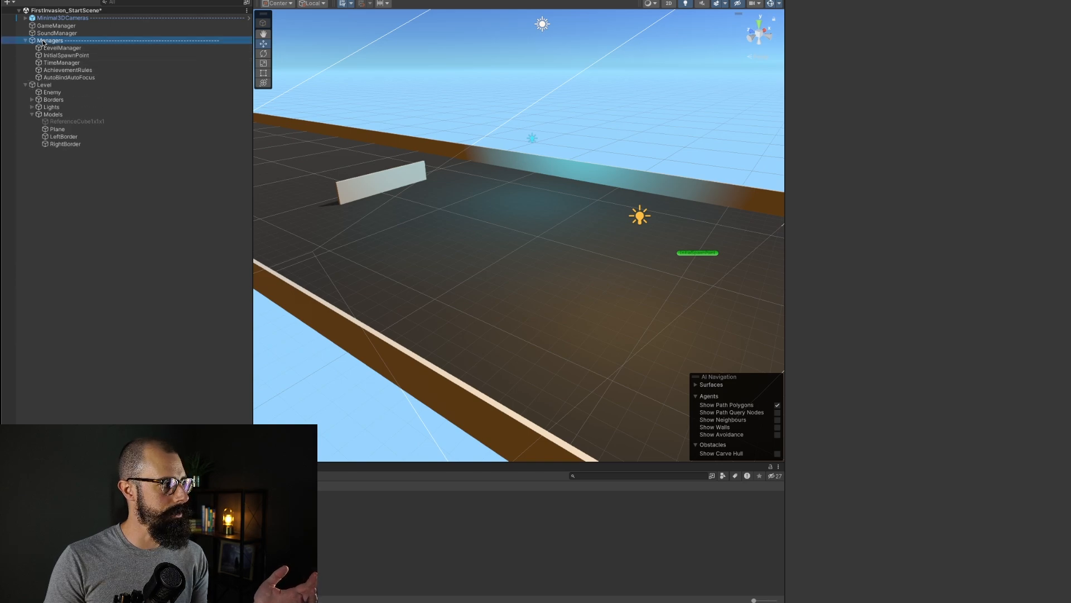
pyautogui.click(47, 48)
pyautogui.click(44, 85)
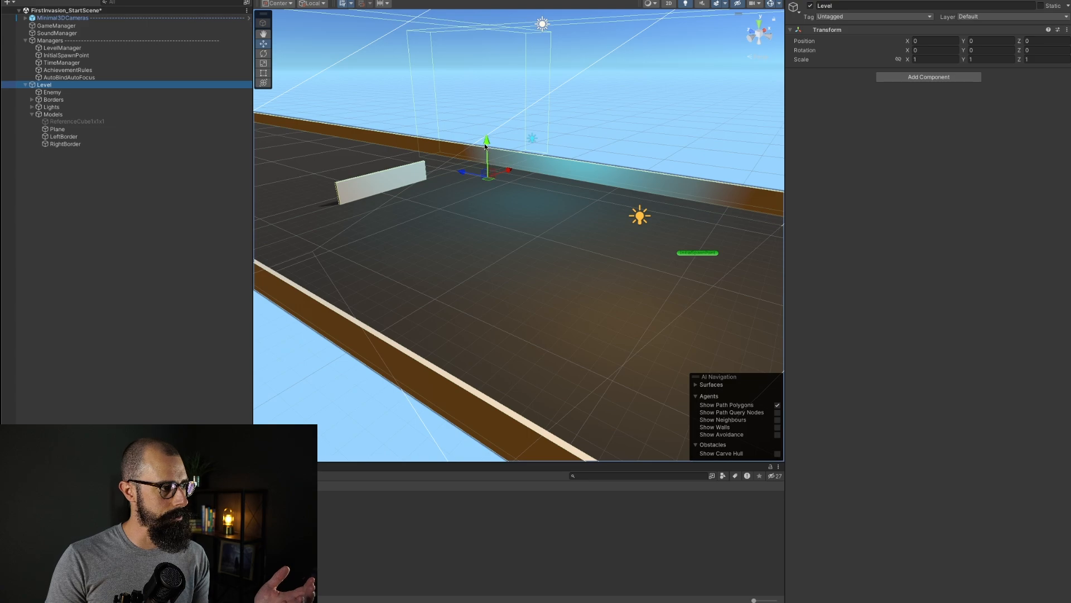
pyautogui.moveTo(485, 146); pyautogui.dragTo(483, 107)
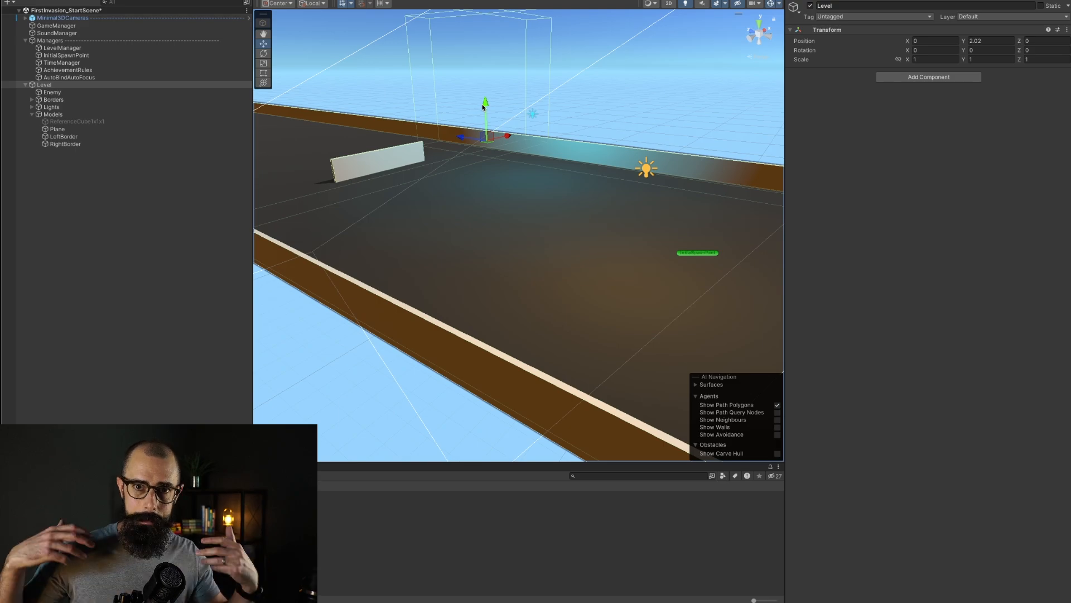
pyautogui.hotkey('ctrl', 'z')
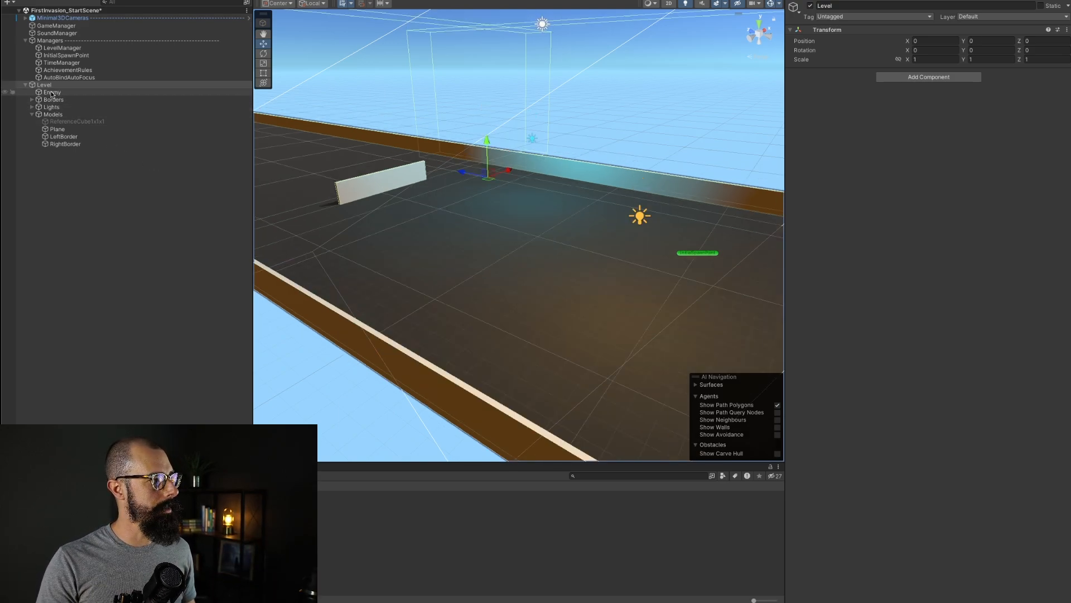
# Step: Inspect the Plane, LeftBorder and RightBorder objects under Level, then collapse the Level hierarchy
pyautogui.click(58, 129)
pyautogui.click(65, 144)
pyautogui.click(68, 138)
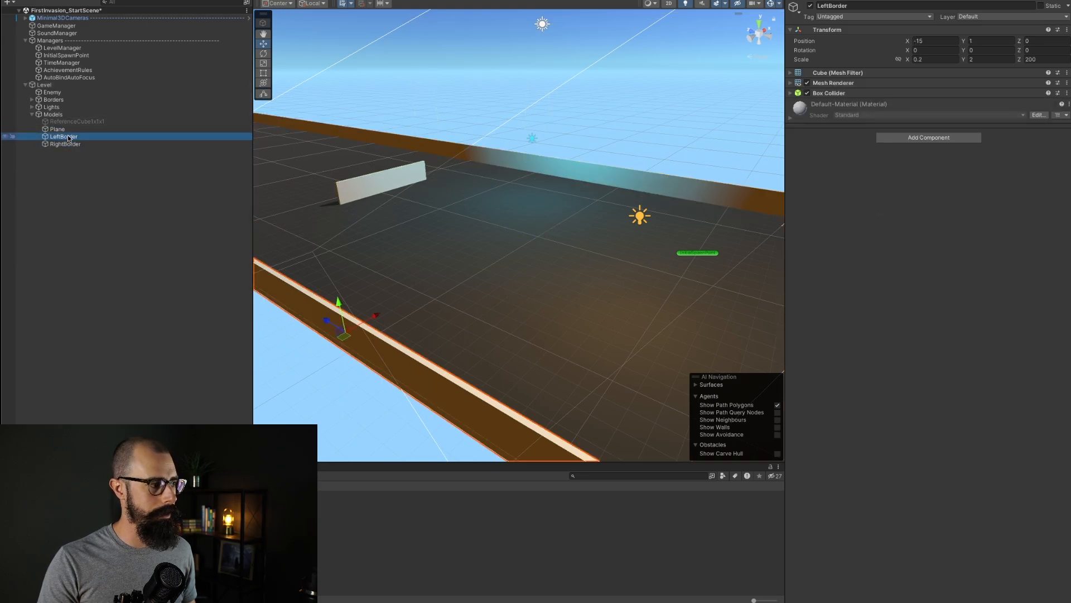
pyautogui.click(57, 129)
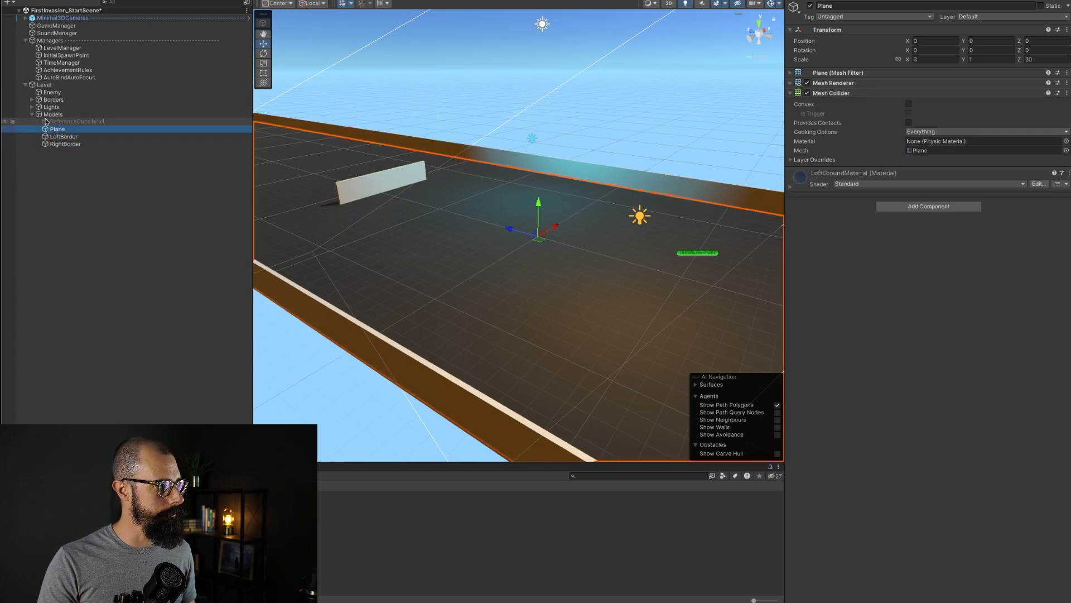
pyautogui.click(25, 85)
# Step: Playtest the scene, steering the ship left and right and firing at the wall, then stop play mode
pyautogui.click(114, 178)
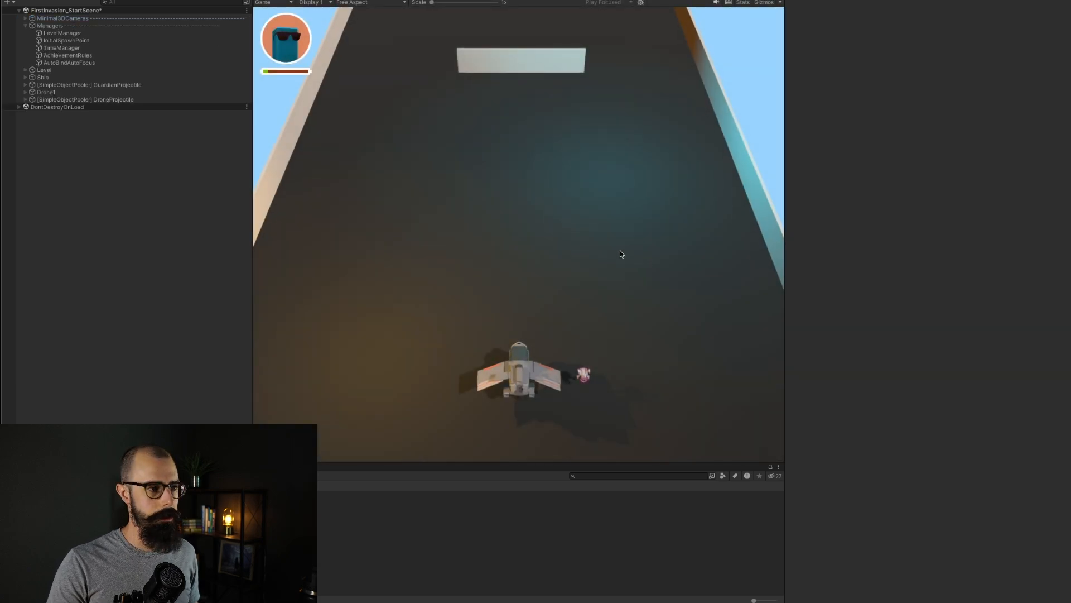
pyautogui.press('a')
pyautogui.press('d')
pyautogui.press('a')
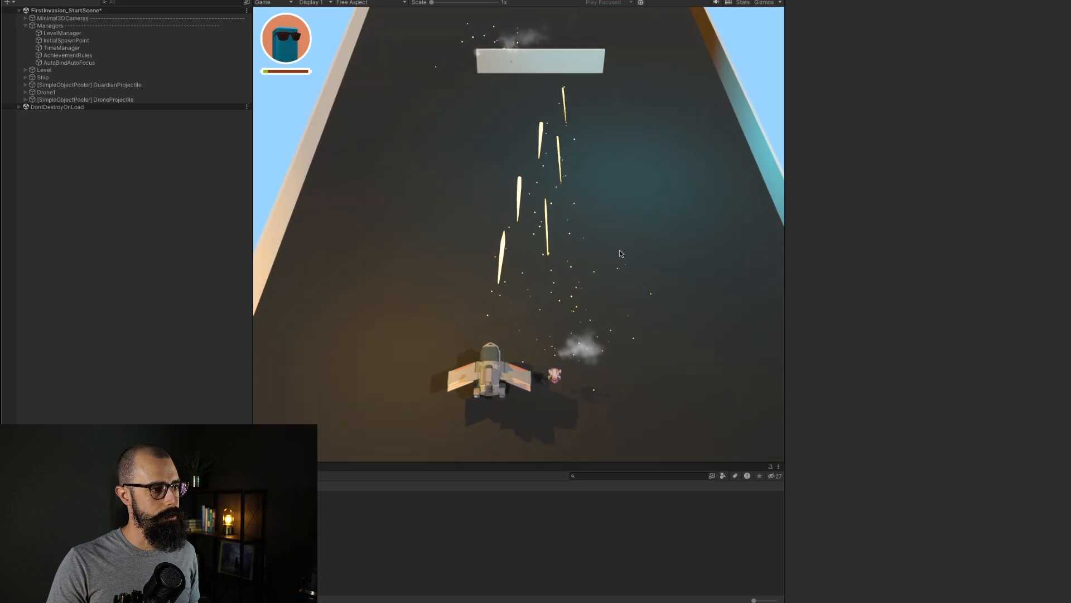
pyautogui.press('d')
pyautogui.press('a')
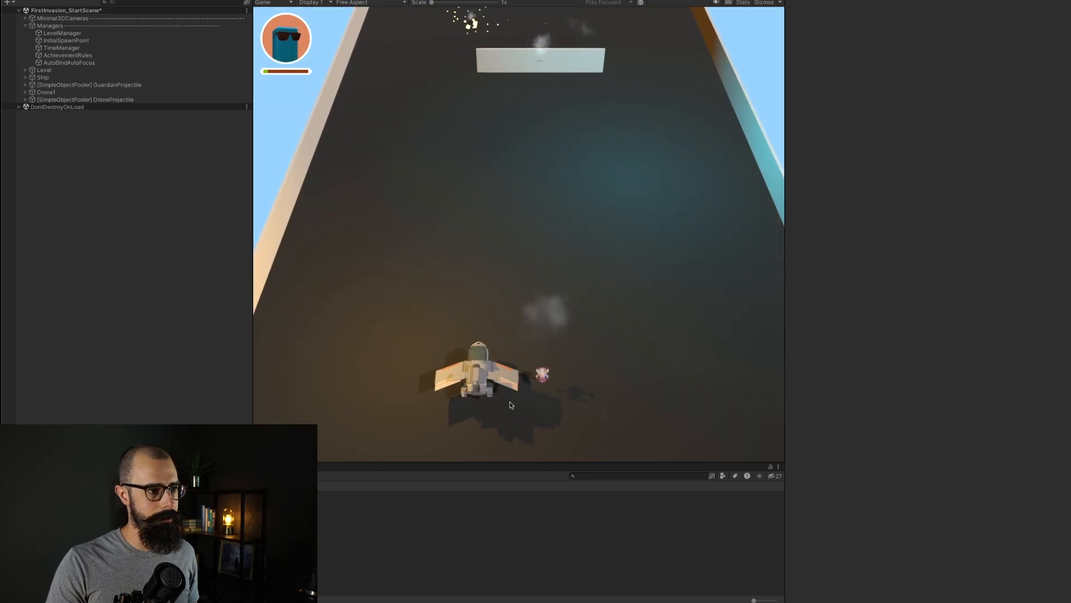
pyautogui.press('d')
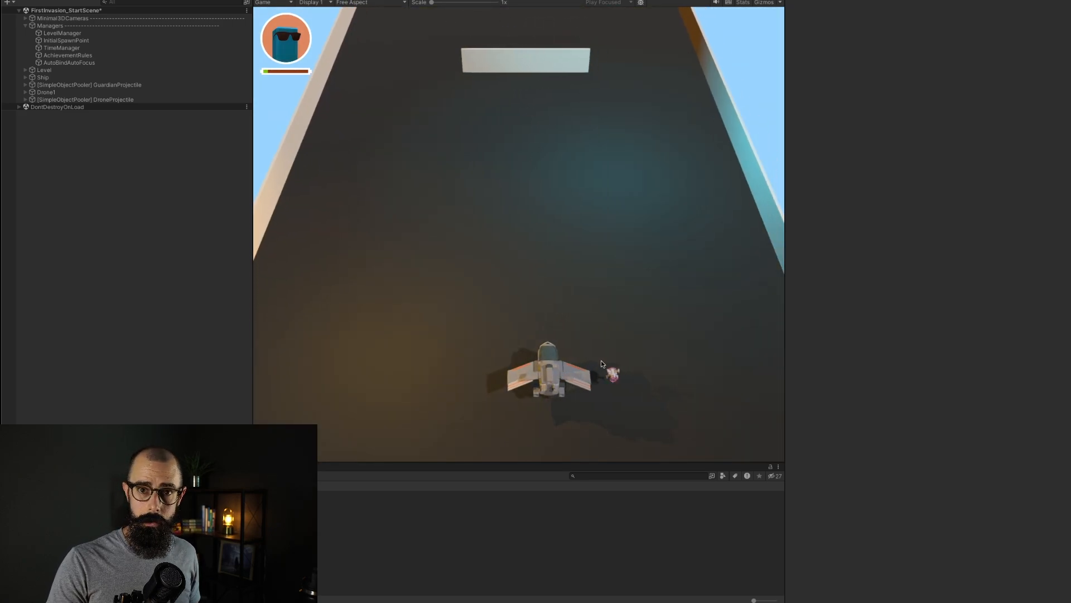
pyautogui.press('a')
pyautogui.click(601, 360)
pyautogui.press('d')
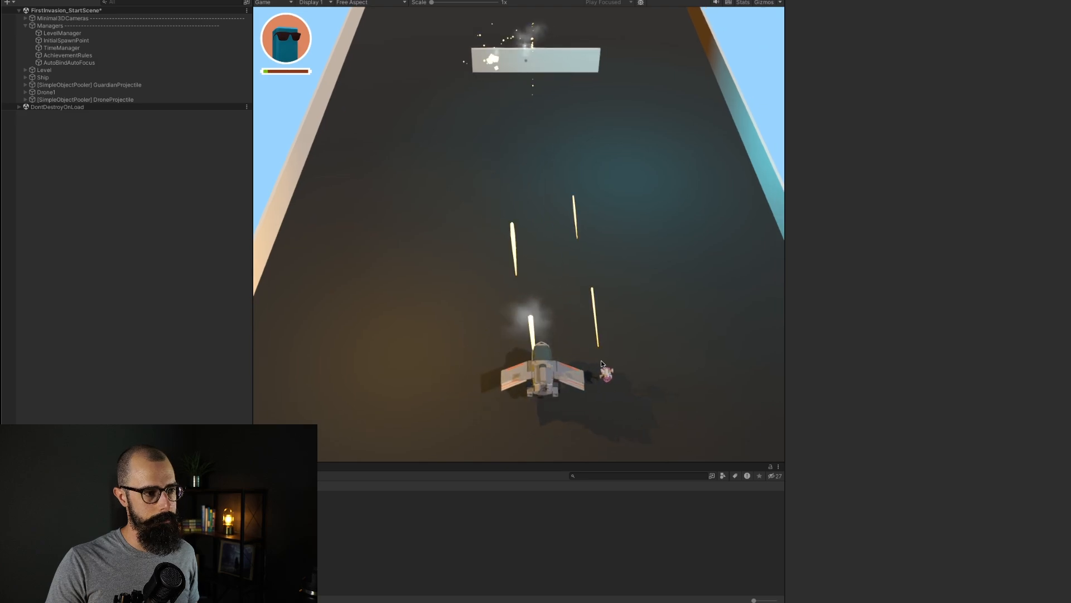
pyautogui.press('a')
pyautogui.press('d')
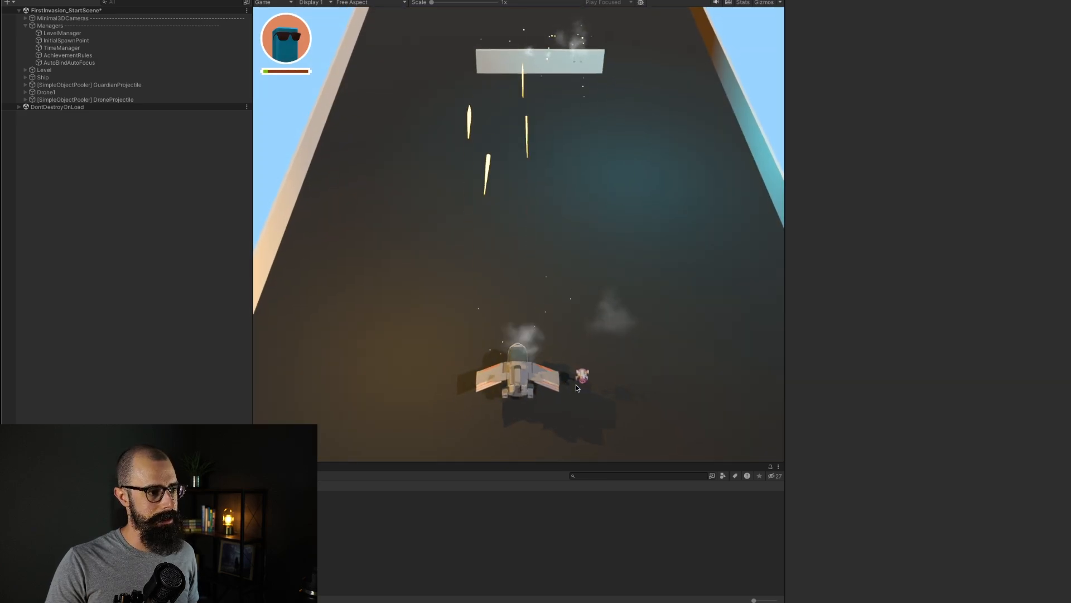
pyautogui.press('a')
pyautogui.press('d')
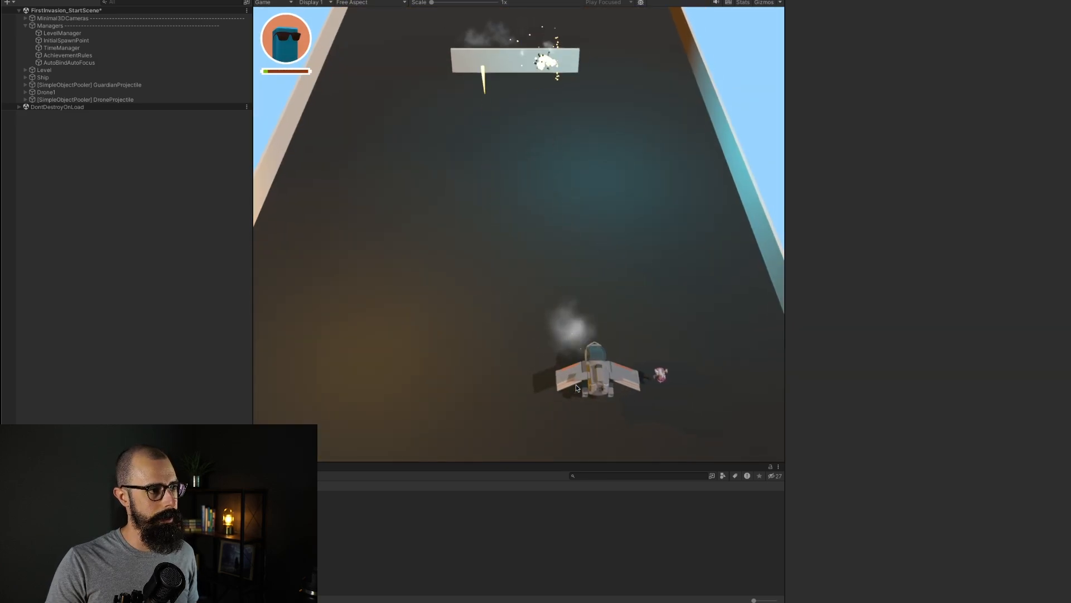
pyautogui.click(524, 372)
pyautogui.press('a')
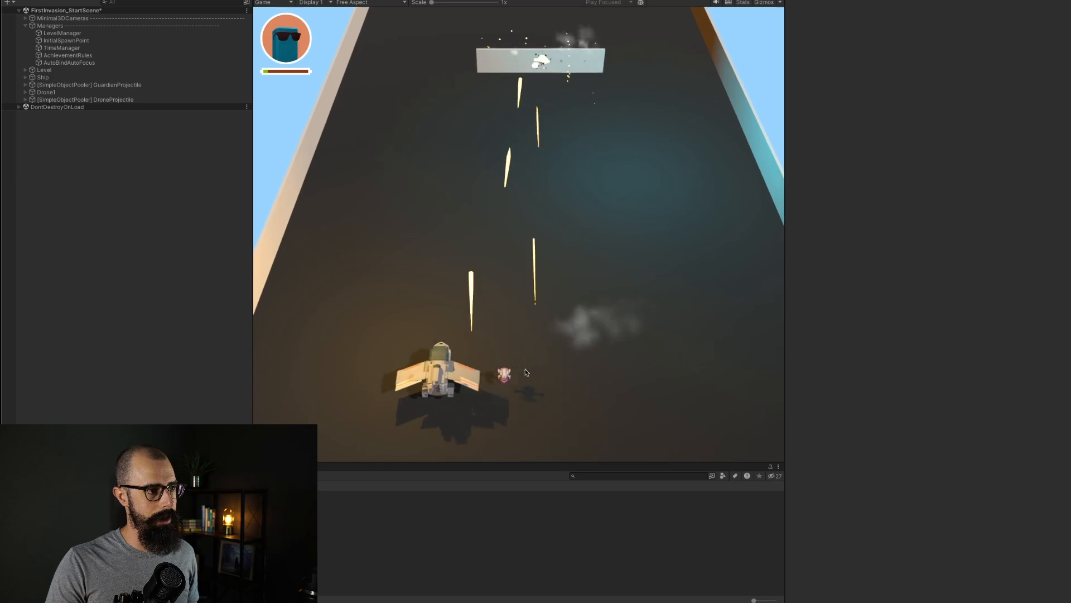
pyautogui.press('d')
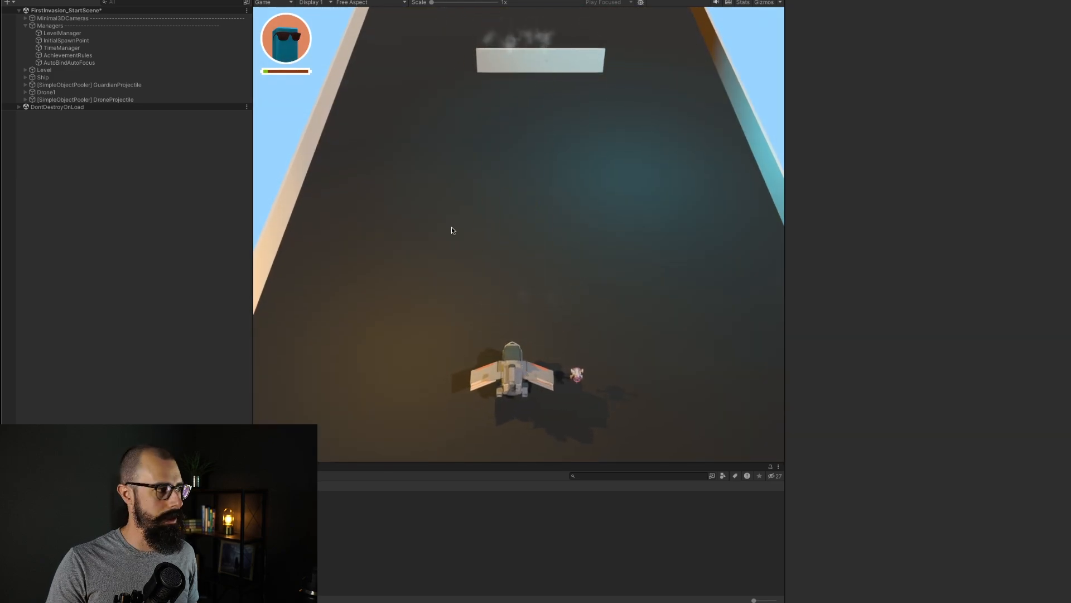
pyautogui.click(522, 1)
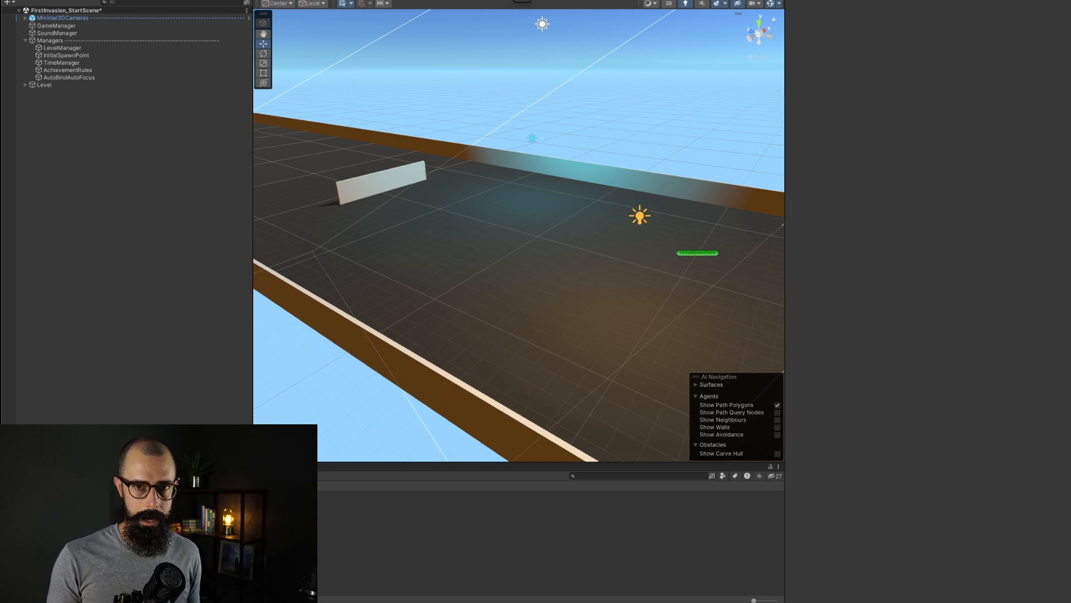
# Step: Switch to Blender to view the Elysium ship model, then return to Unity
pyautogui.press('super+Tab')
pyautogui.press('super+Tab')
pyautogui.press('super+Tab')
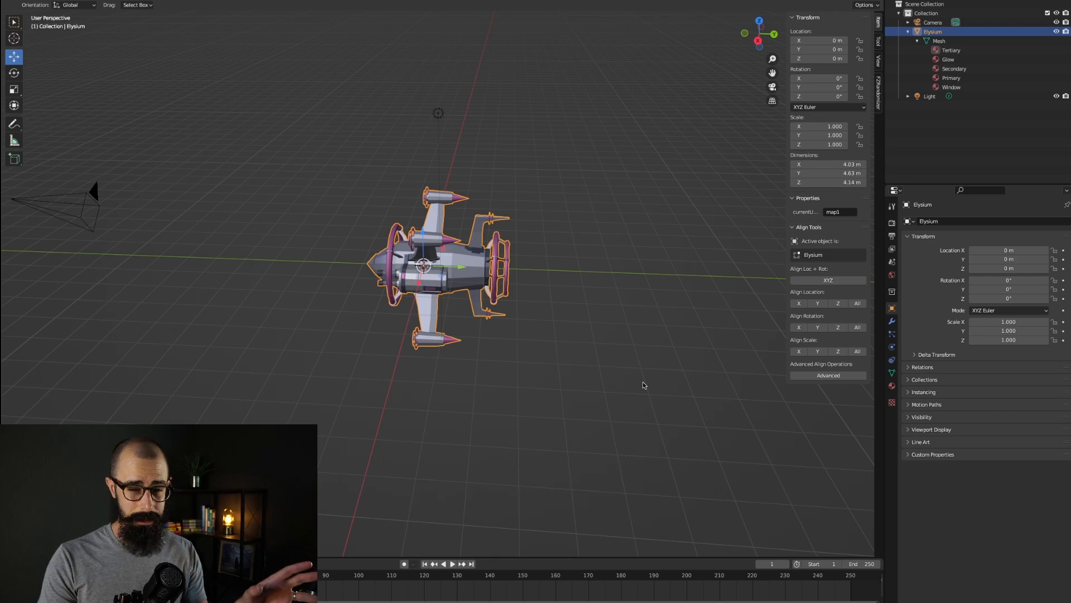
pyautogui.press('super+Tab')
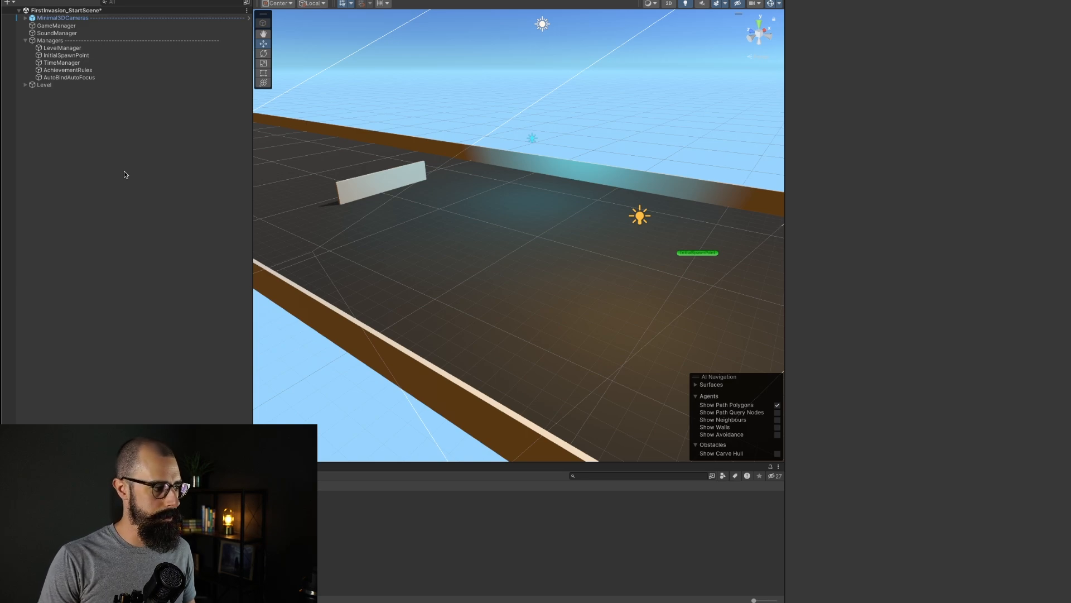
# Step: Import the Delorean2.fbx model from the Models > Gigawat folder as a new asset
pyautogui.click(97, 0)
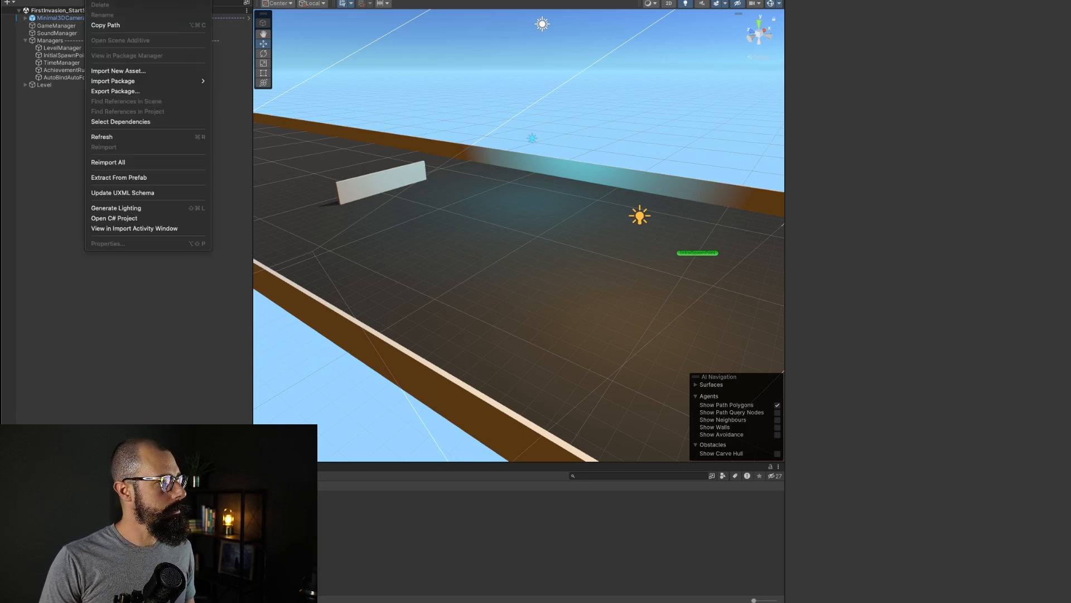
pyautogui.click(128, 71)
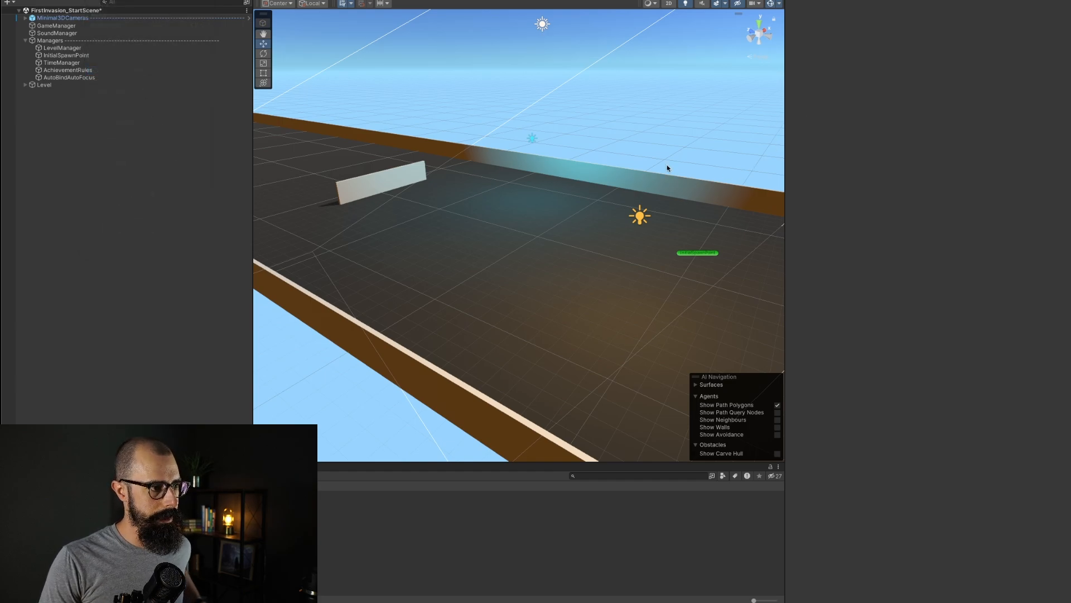
pyautogui.scroll(-5, 724, 215)
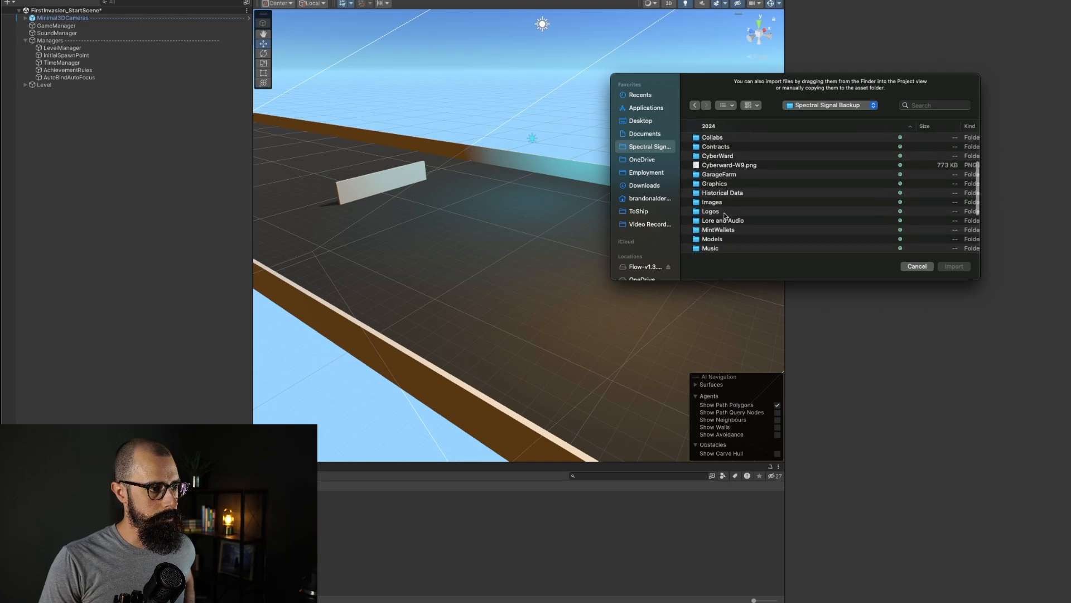
pyautogui.scroll(-4, 724, 215)
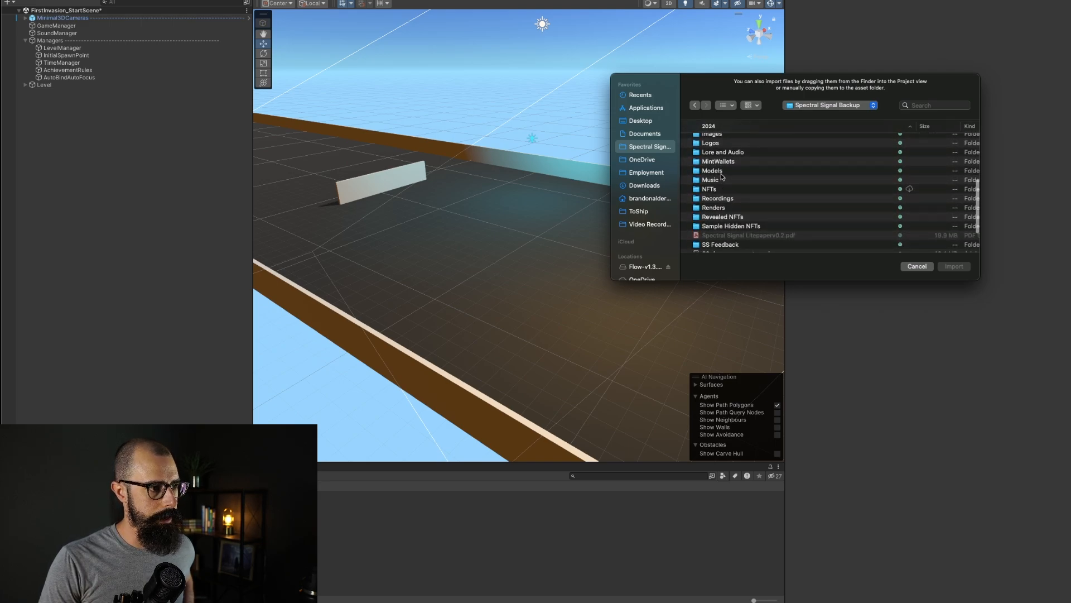
pyautogui.doubleClick(720, 172)
pyautogui.scroll(-6, 715, 247)
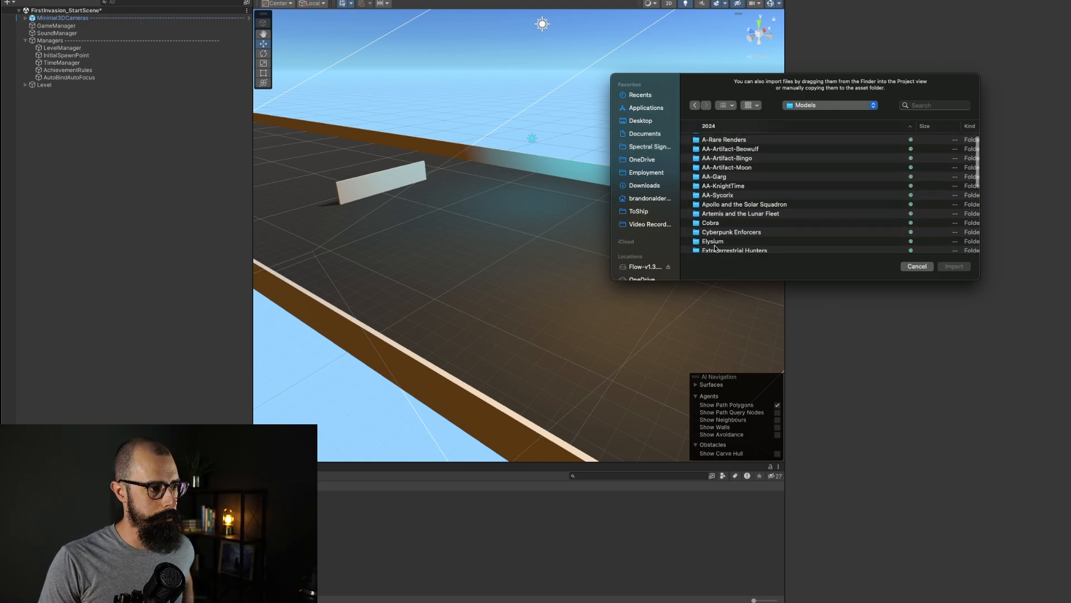
pyautogui.scroll(-3, 716, 248)
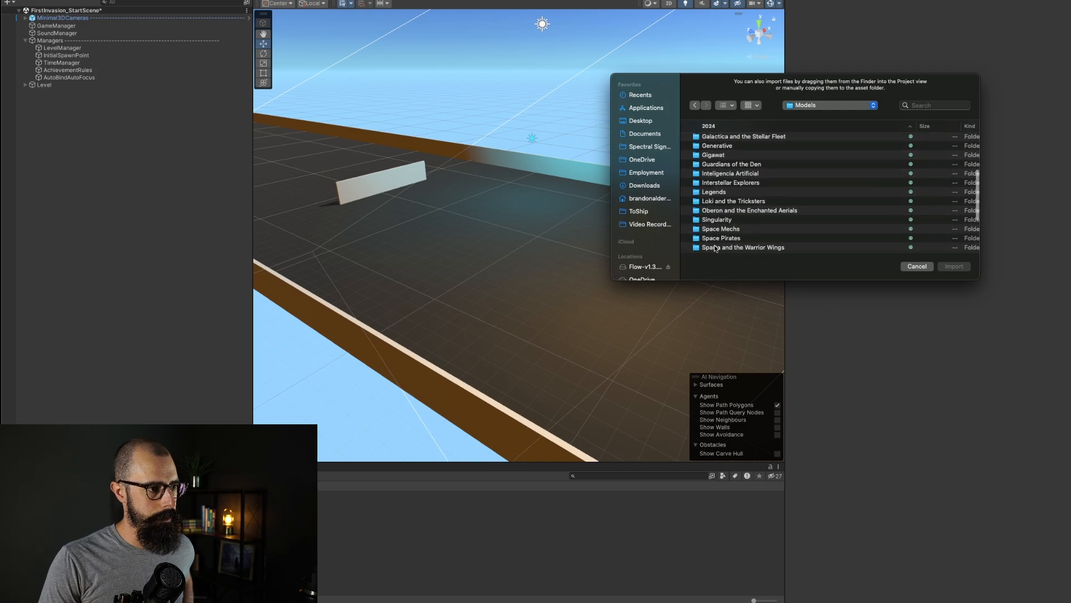
pyautogui.scroll(2, 720, 193)
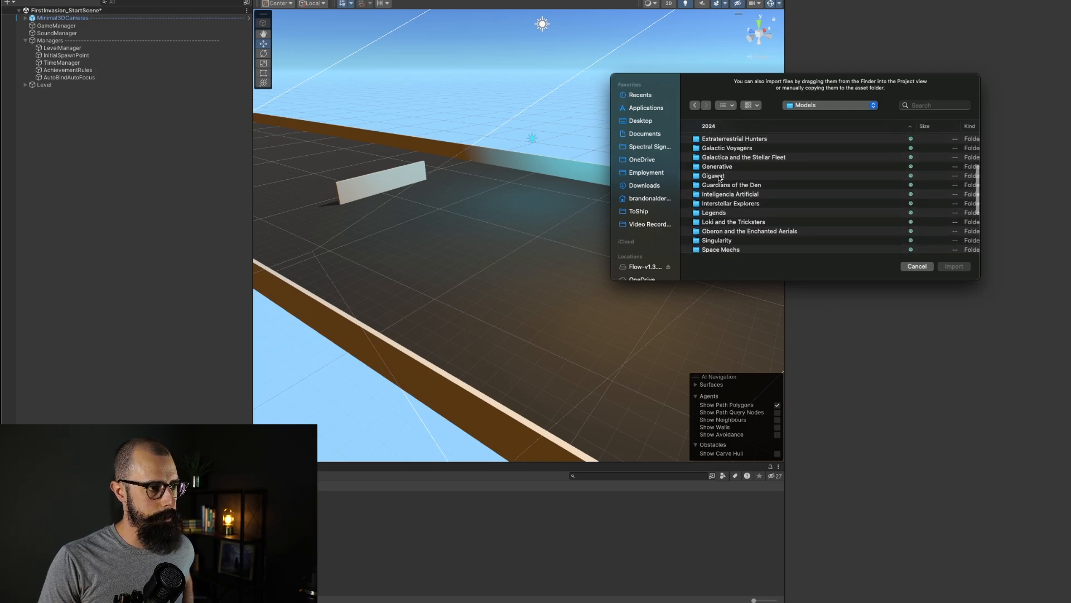
pyautogui.doubleClick(720, 177)
pyautogui.click(716, 141)
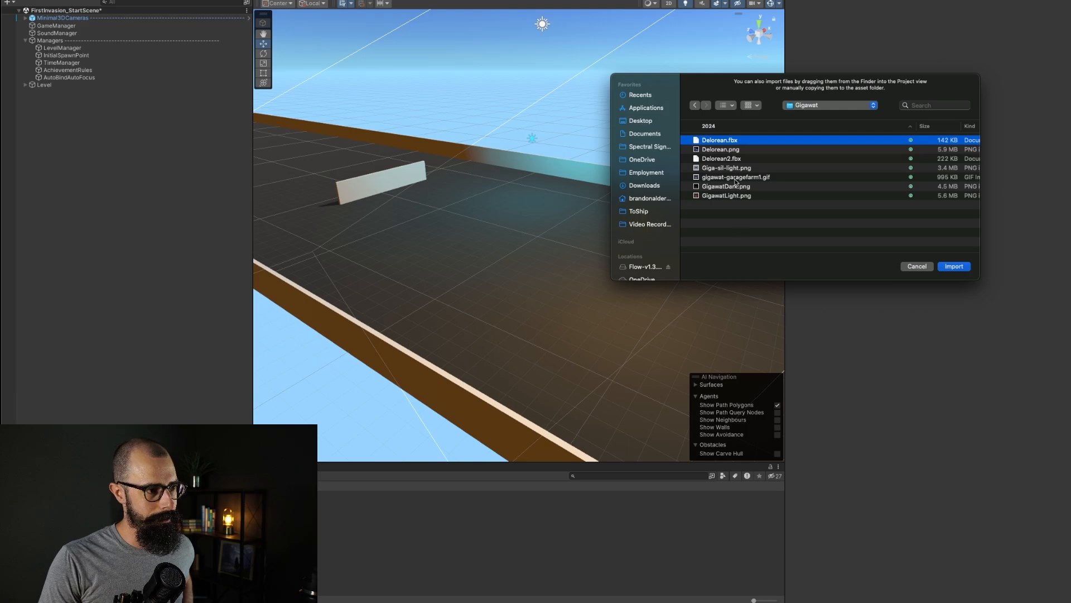
pyautogui.click(725, 160)
pyautogui.click(949, 266)
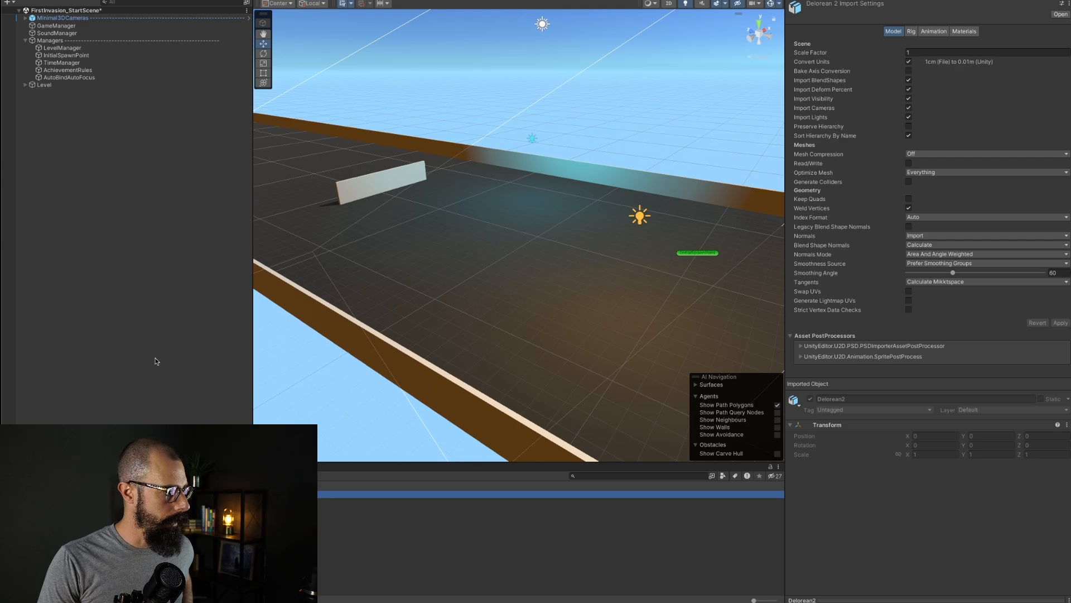
# Step: Place the imported Delorean2 model into the scene hierarchy and focus on it
pyautogui.moveTo(155, 358); pyautogui.dragTo(121, 282)
pyautogui.press('f')
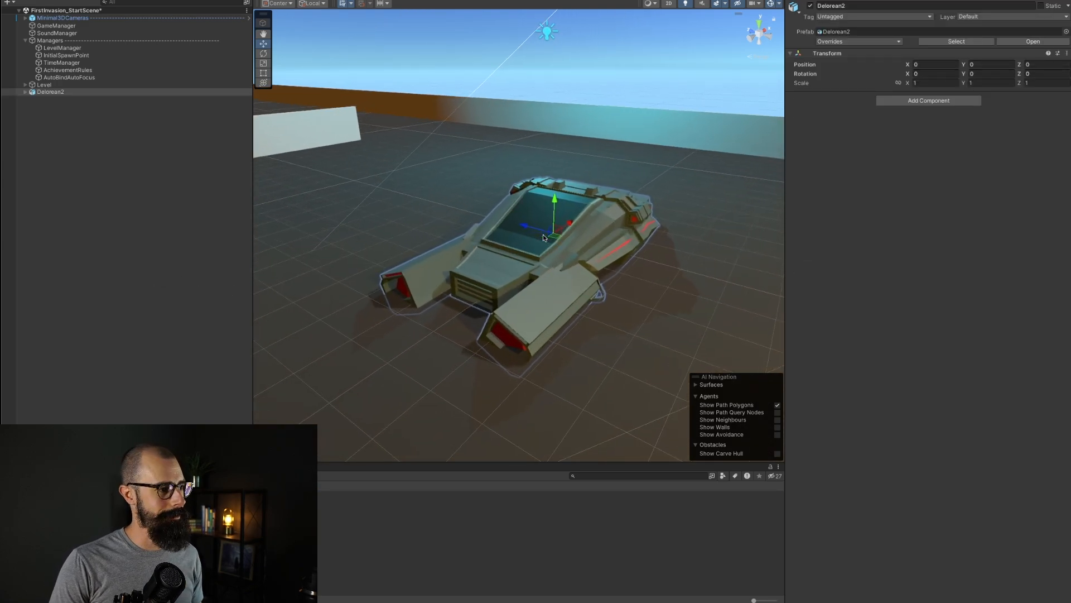
pyautogui.scroll(-5, 542, 308)
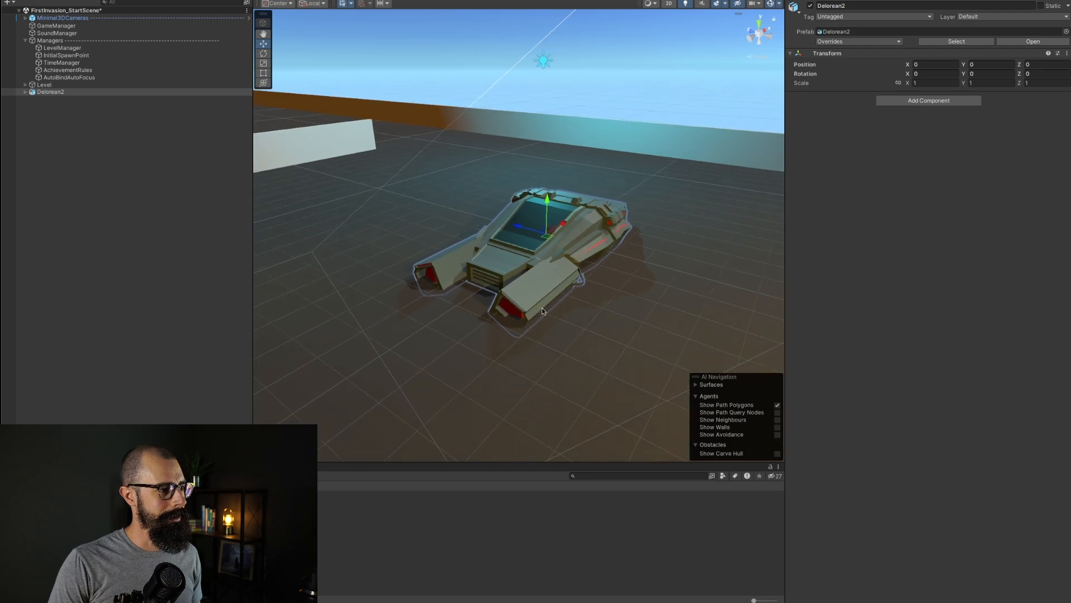
# Step: Delete the Delorean2 object from the scene hierarchy
pyautogui.scroll(5, 521, 219)
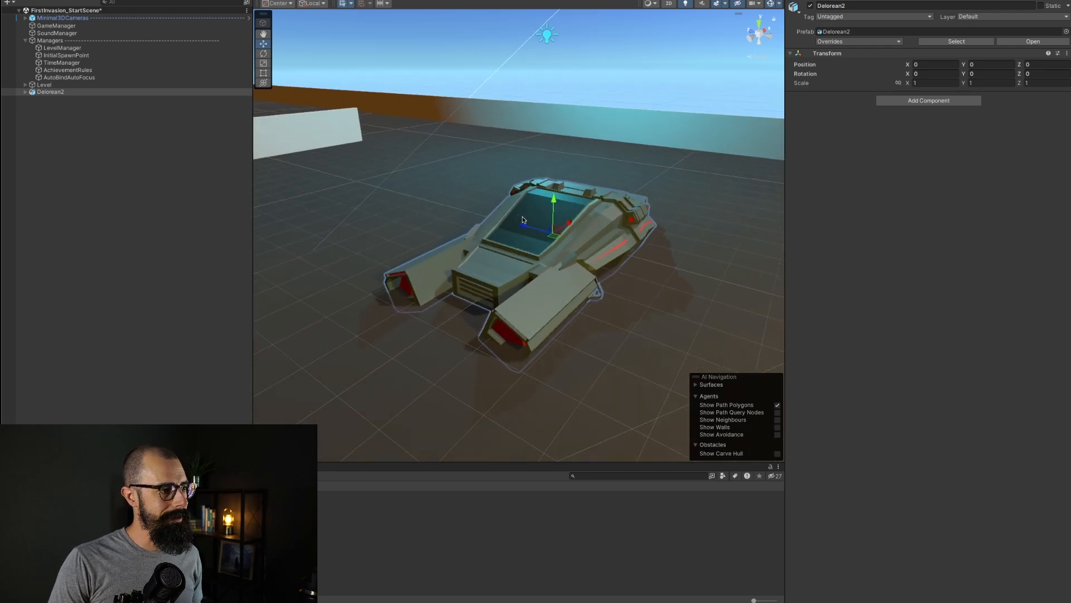
pyautogui.scroll(-2, 527, 235)
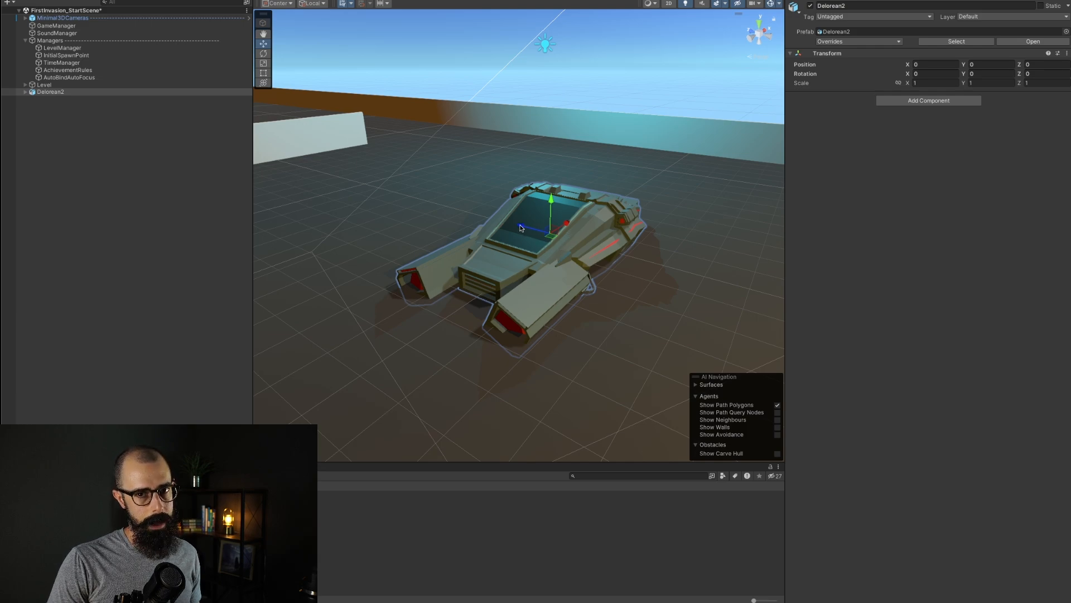
pyautogui.scroll(5, 525, 219)
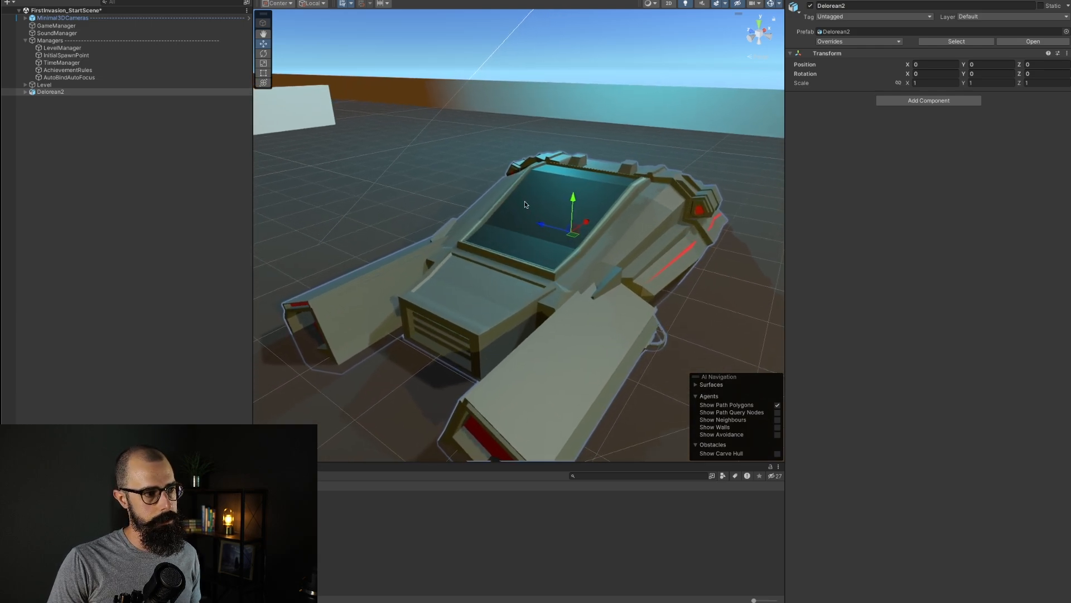
pyautogui.scroll(-8, 535, 247)
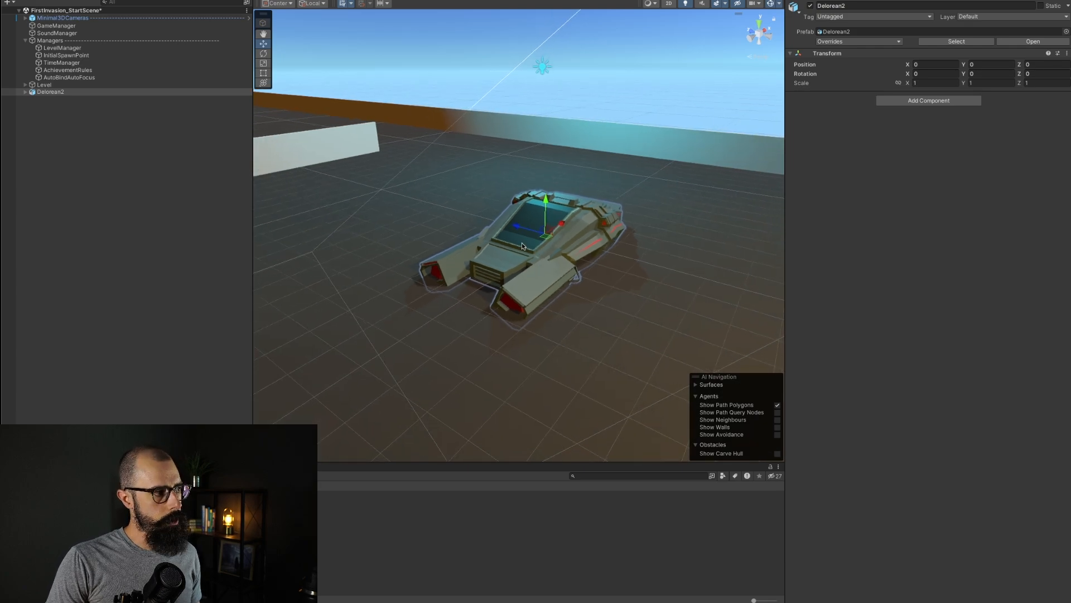
pyautogui.rightClick(90, 92)
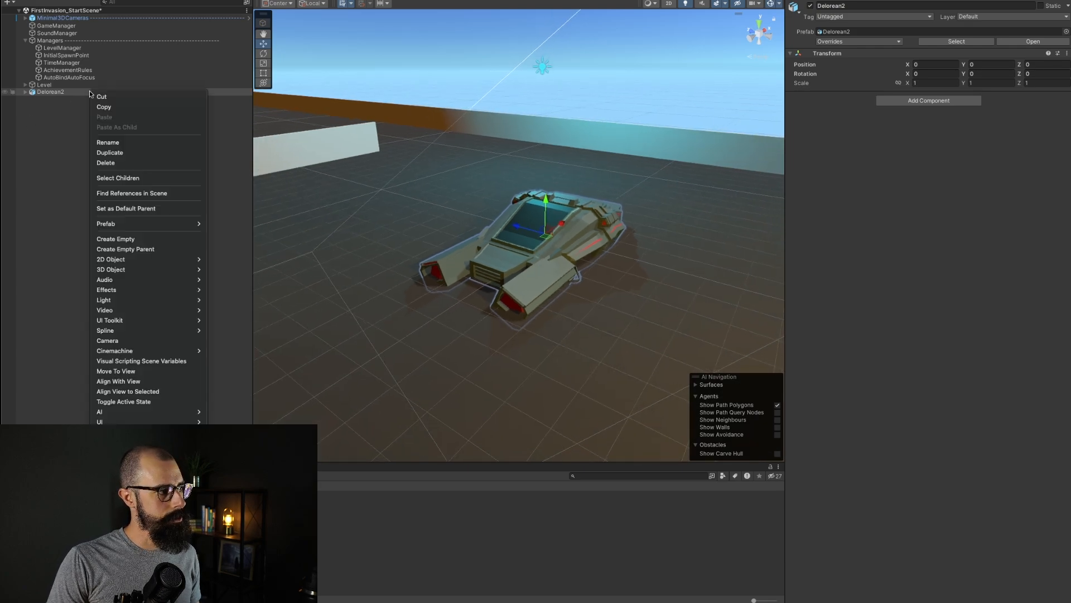
pyautogui.click(115, 165)
# Step: Delete the Delorean2.fbx asset from the project, confirming the deletion
pyautogui.click(212, 494)
pyautogui.rightClick(212, 494)
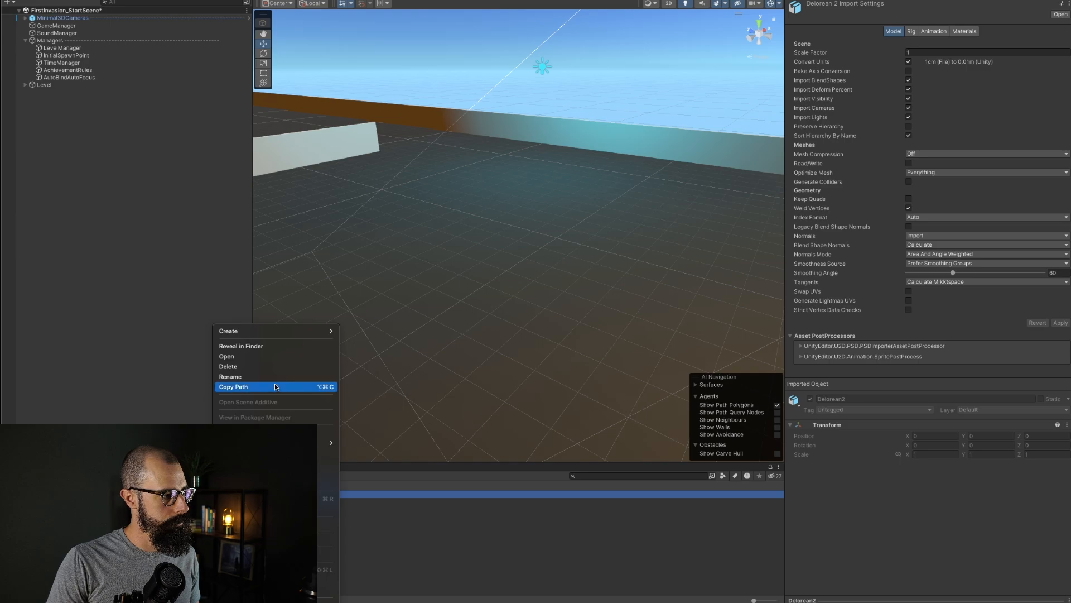
pyautogui.click(253, 366)
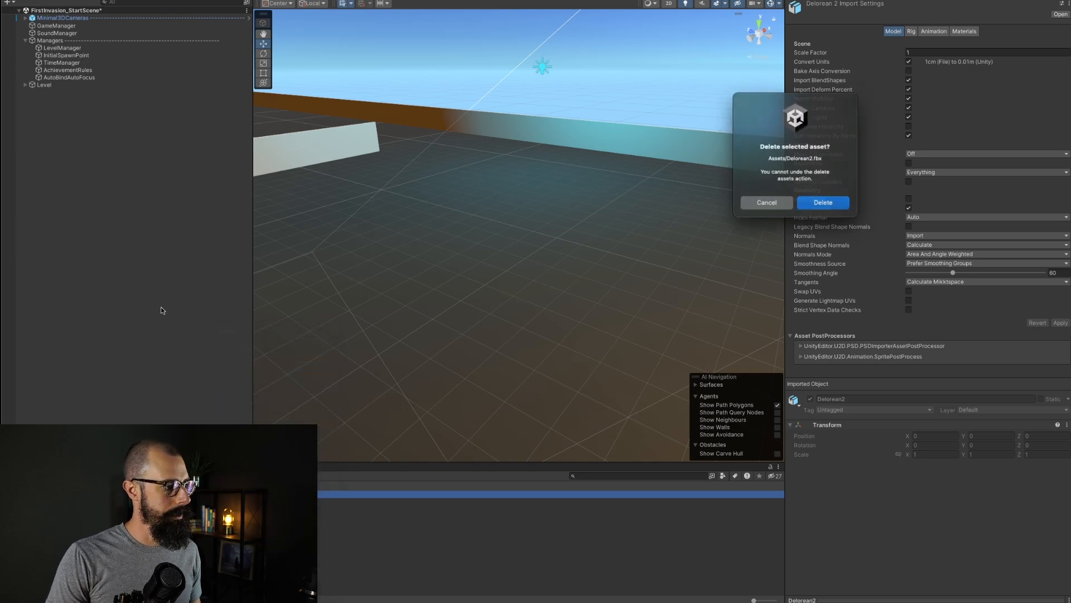
pyautogui.click(827, 205)
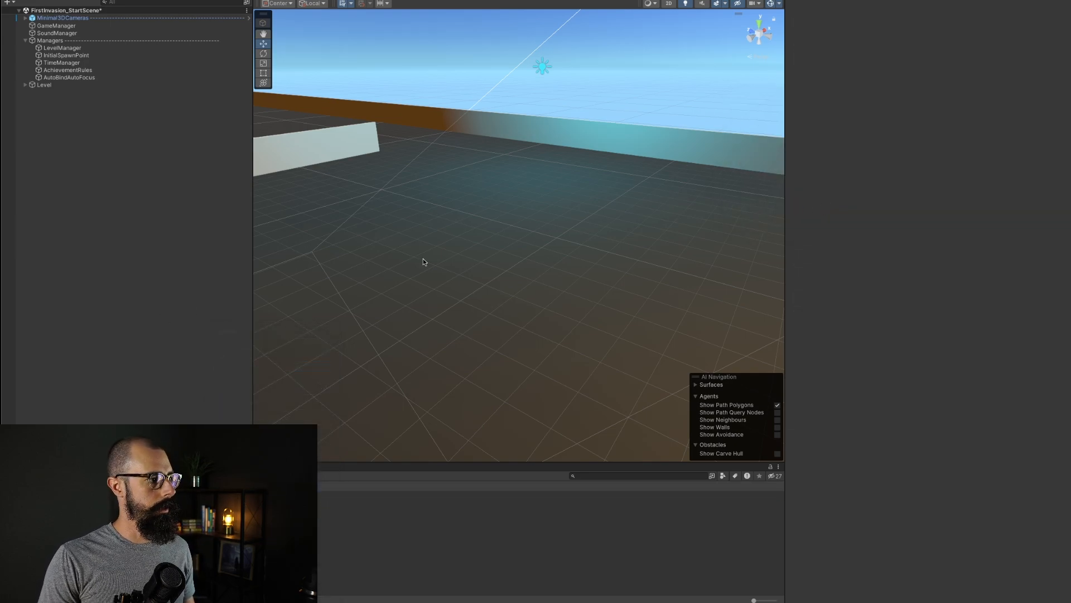
# Step: Switch to Blender and delete the Elysium ship object from the scene
pyautogui.press('super+Tab')
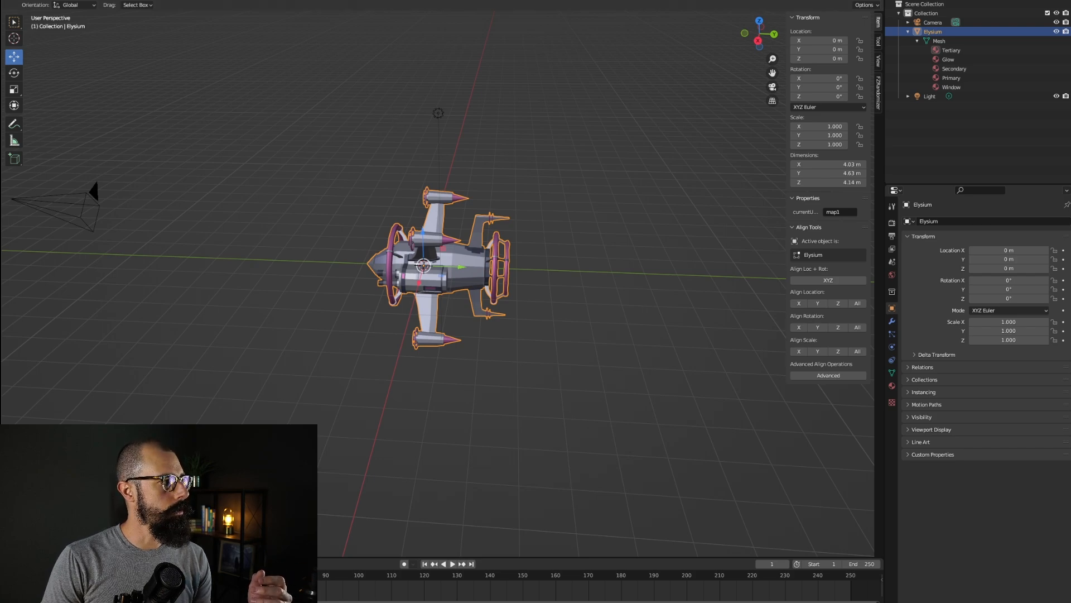
pyautogui.rightClick(929, 32)
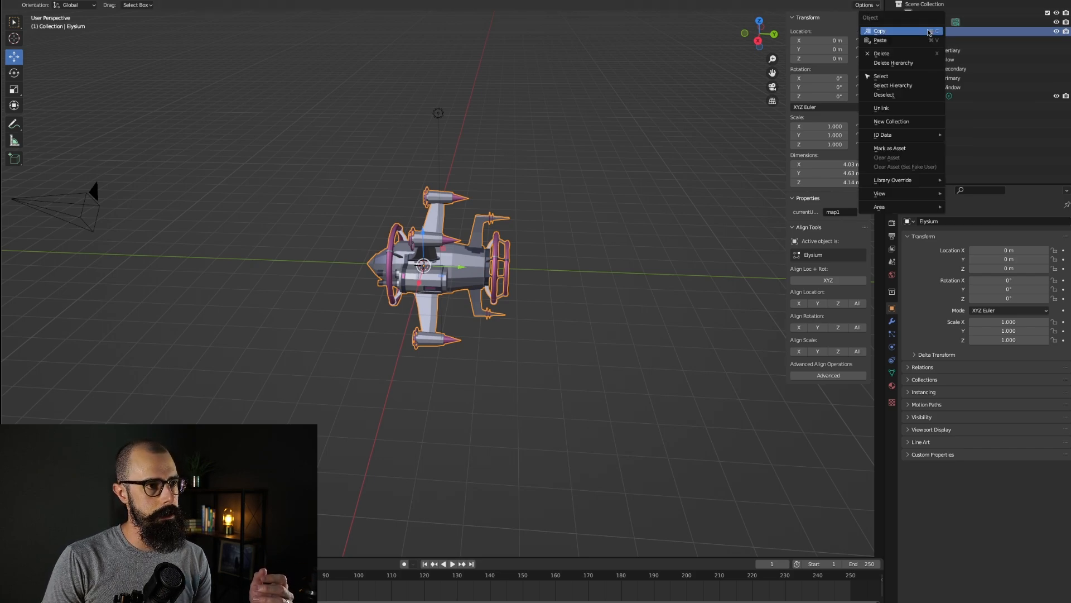
pyautogui.click(897, 59)
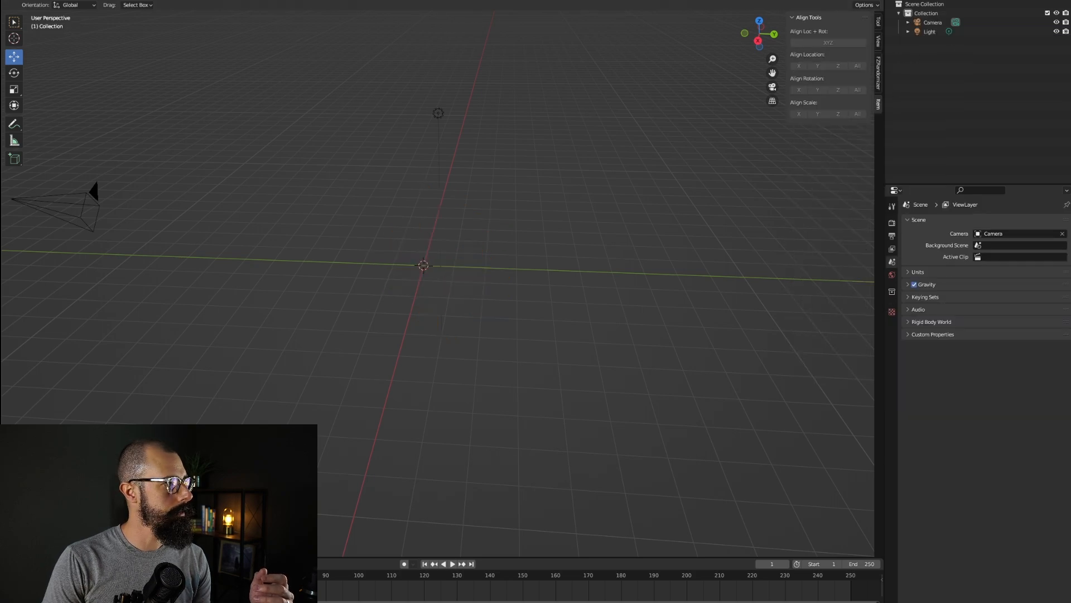
# Step: Import Delorean2.fbx as FBX from the Models > Gigawat folder
pyautogui.click(36, 0)
pyautogui.moveTo(21, 0)
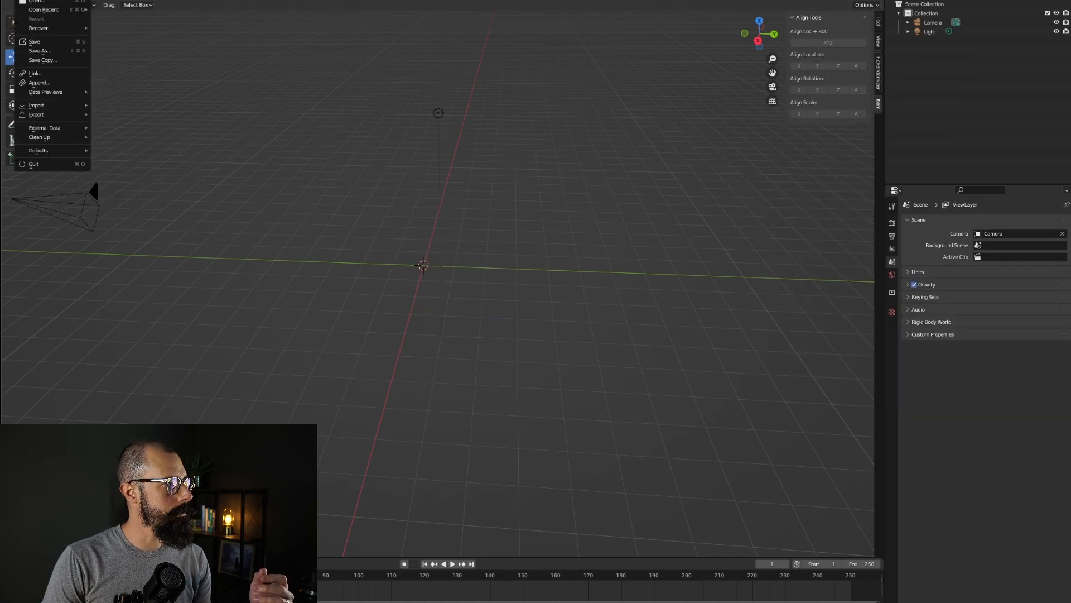
pyautogui.moveTo(51, 106)
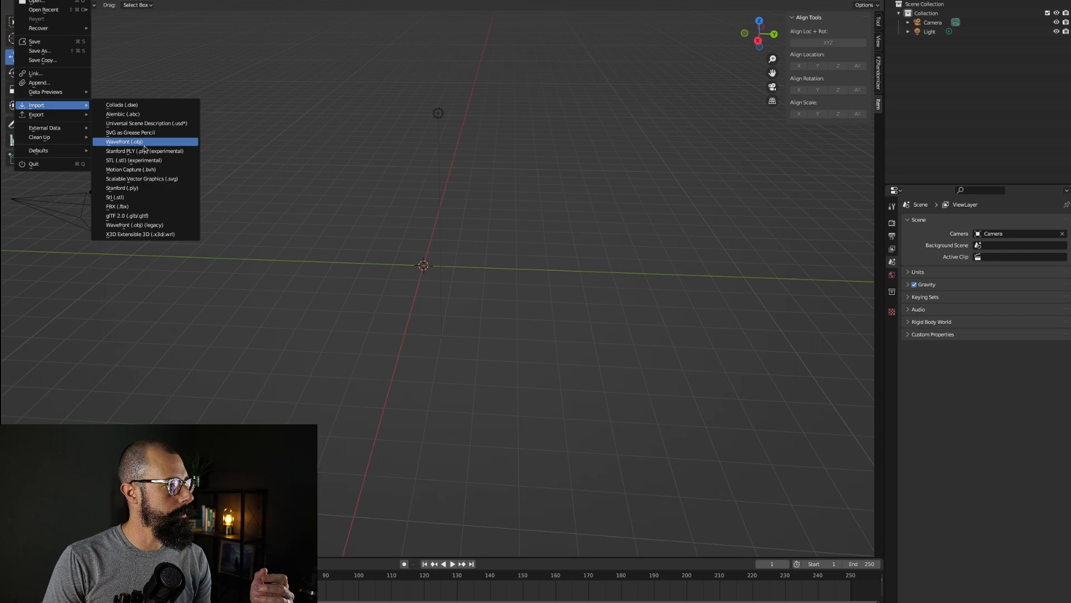
pyautogui.click(142, 207)
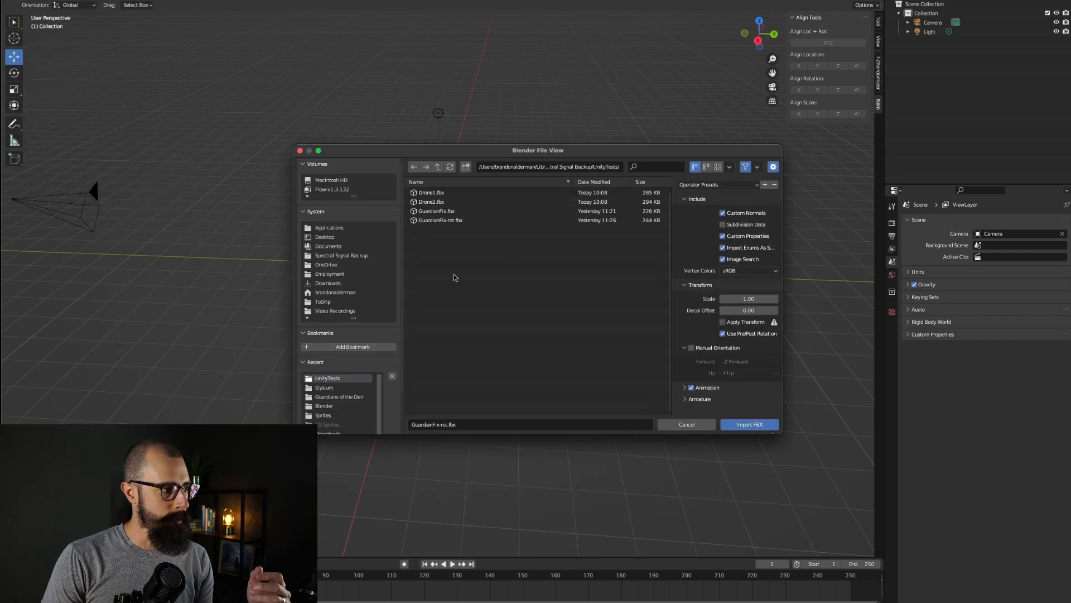
pyautogui.click(439, 168)
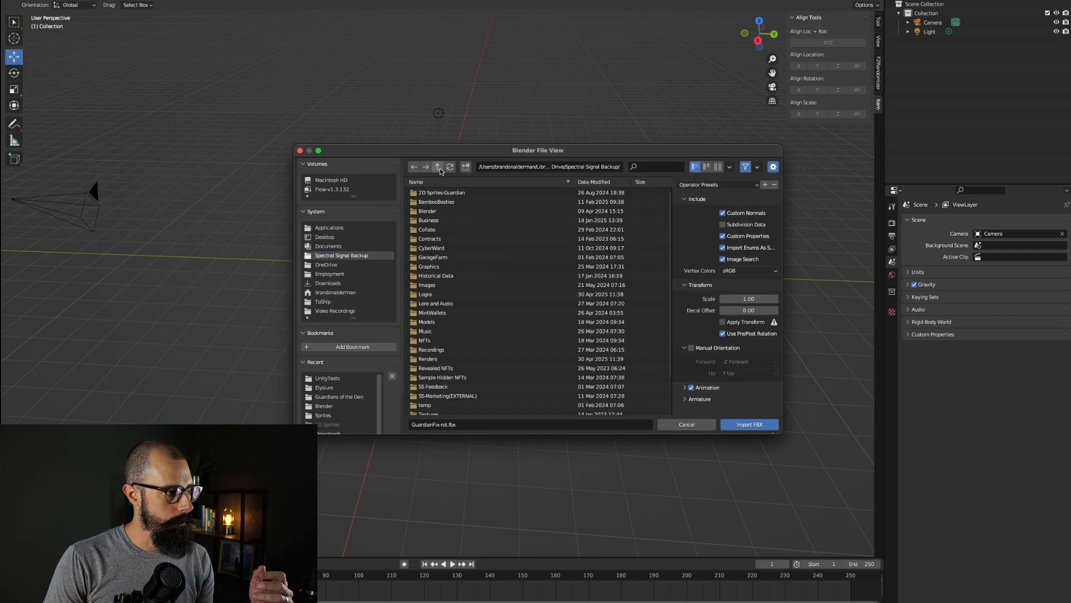
pyautogui.doubleClick(457, 321)
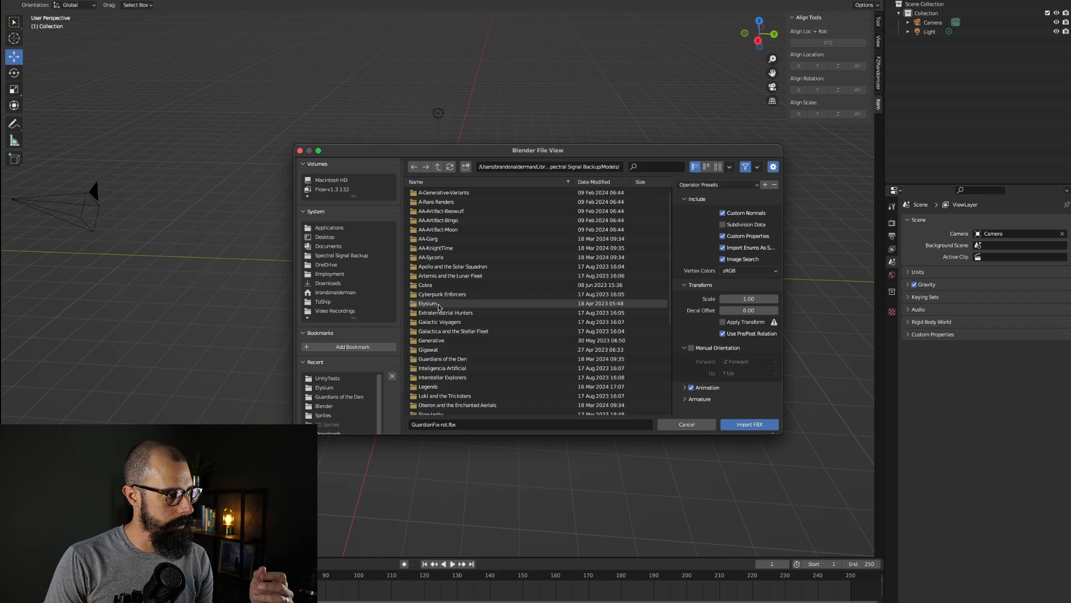
pyautogui.doubleClick(429, 349)
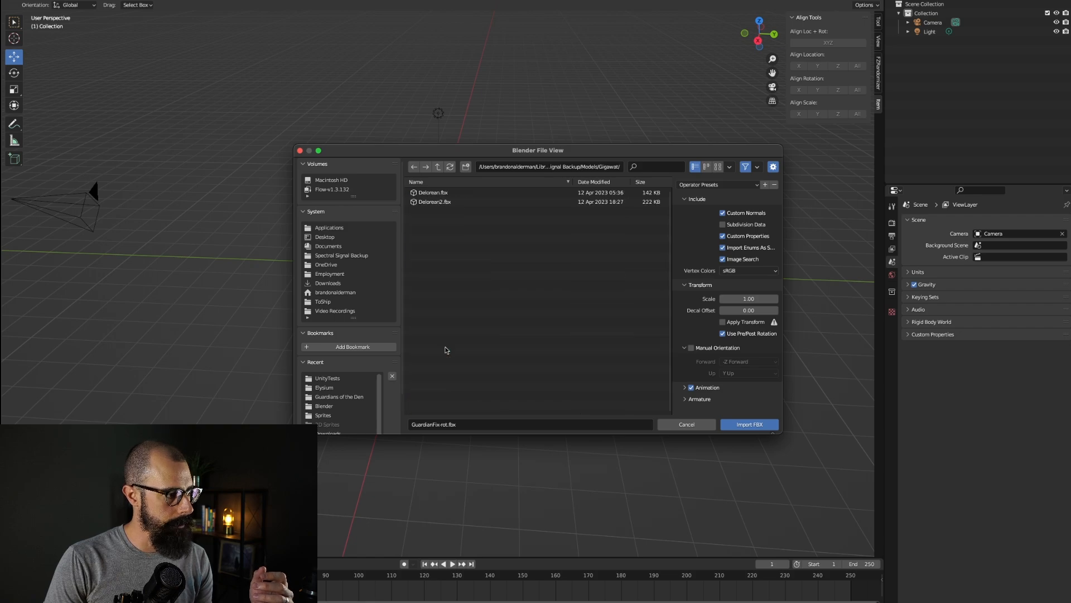
pyautogui.click(438, 202)
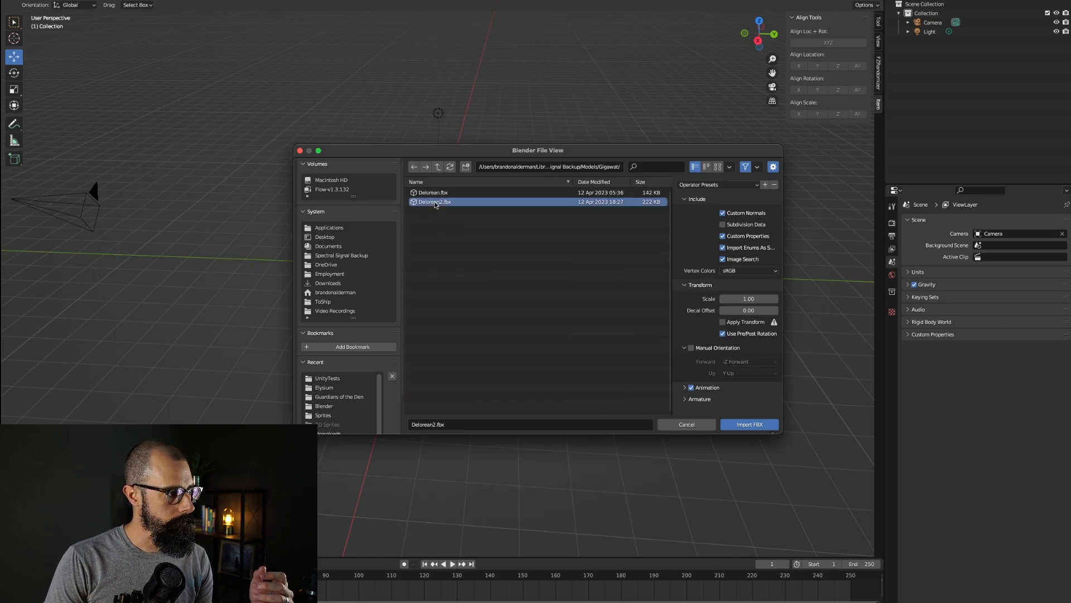
pyautogui.click(751, 425)
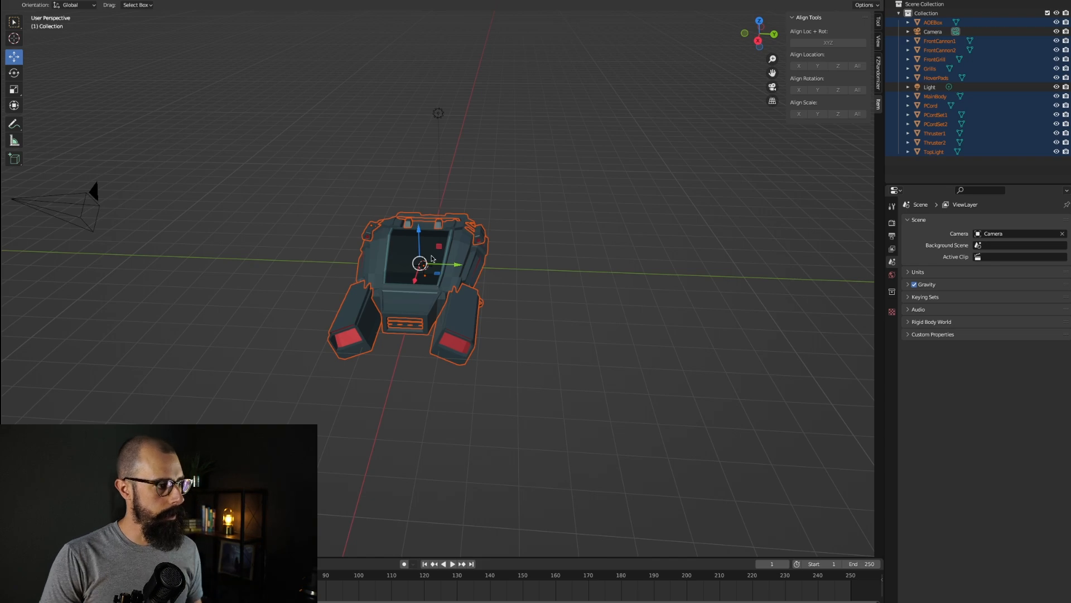
# Step: Remove the Collection so the ship parts sit directly in the Scene Collection
pyautogui.click(459, 245)
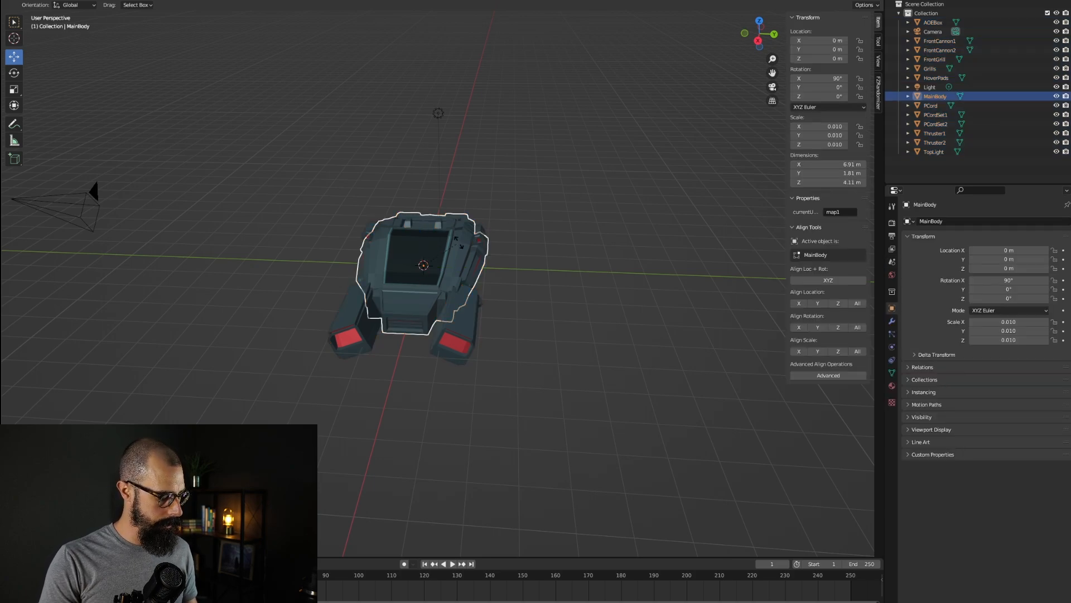
pyautogui.press('x')
pyautogui.press('Escape')
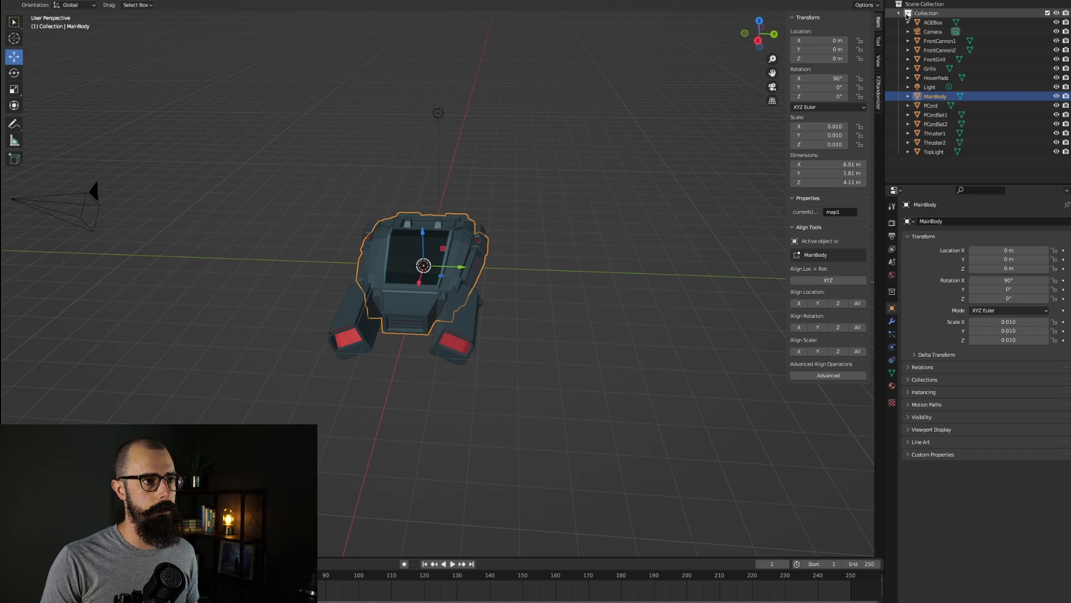
pyautogui.click(926, 14)
pyautogui.click(897, 14)
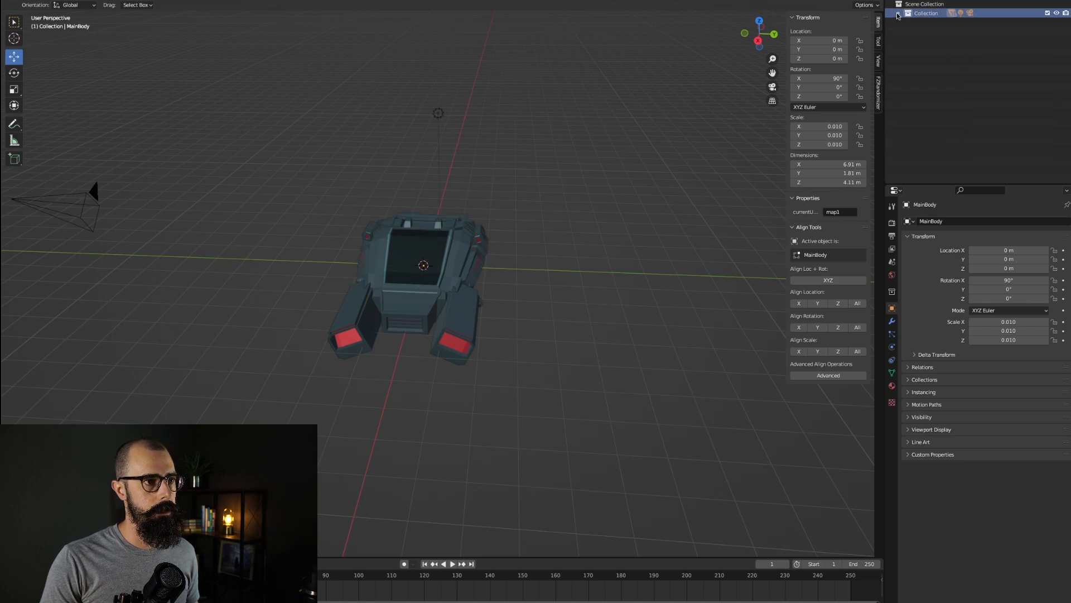
pyautogui.click(898, 13)
pyautogui.press('x')
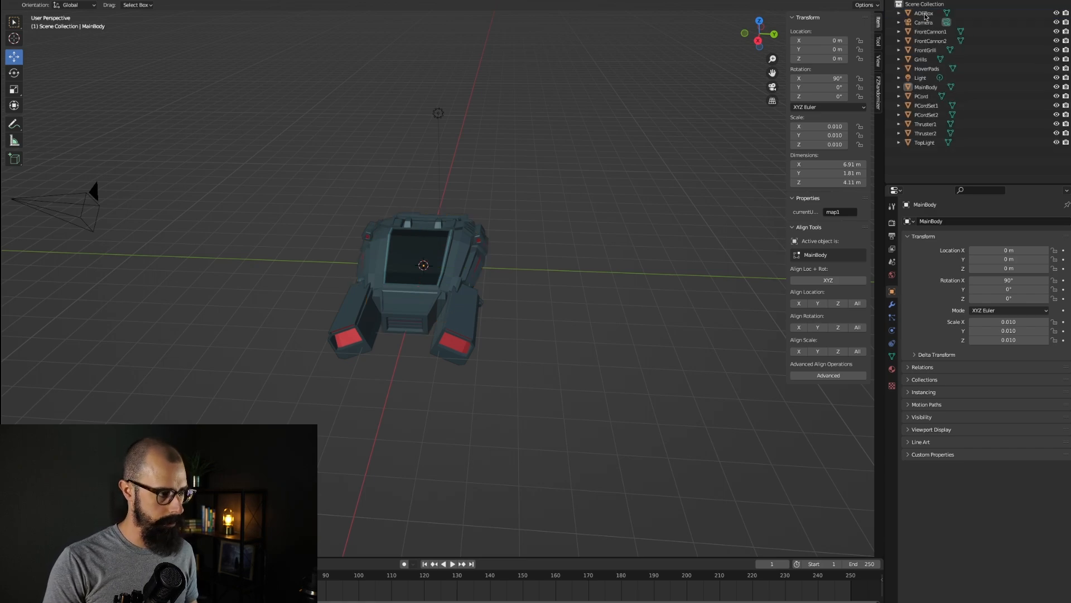
# Step: Try to apply transforms to the MainBody object
pyautogui.press('x')
pyautogui.click(437, 276)
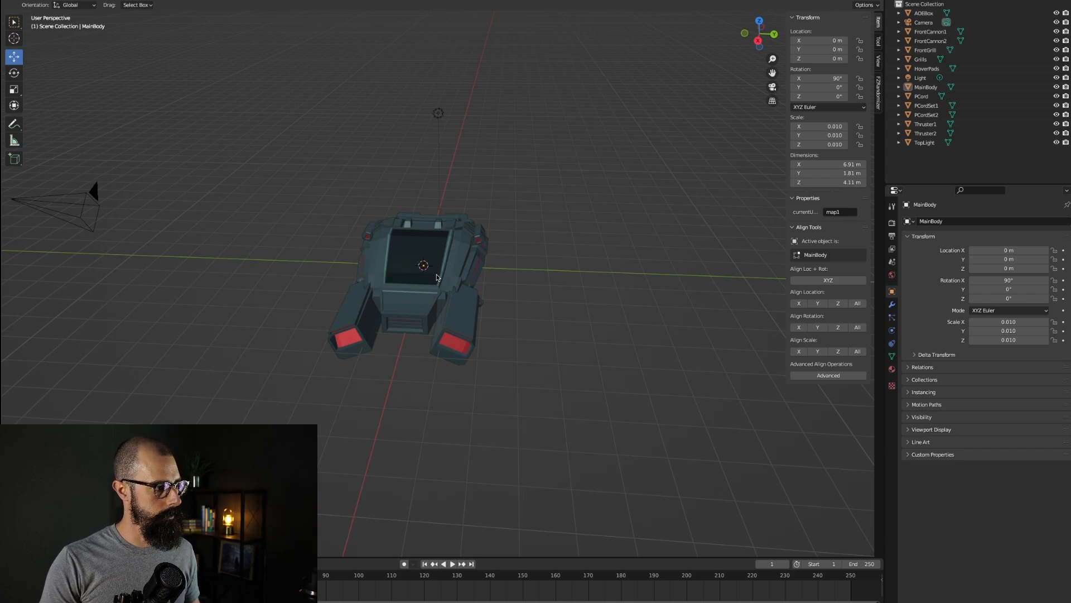
pyautogui.click(468, 239)
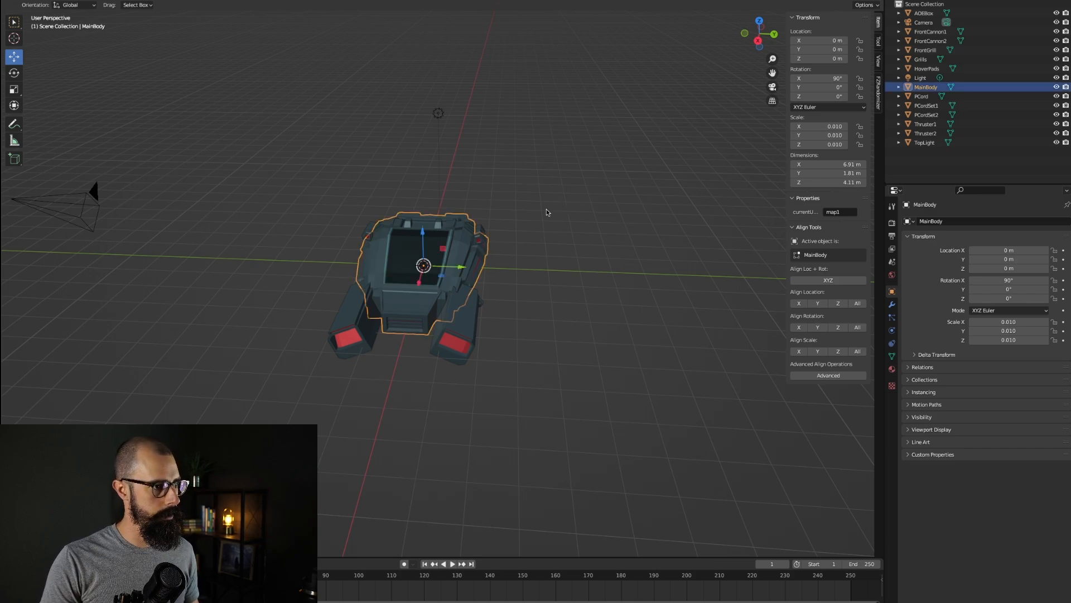
pyautogui.click(550, 215)
pyautogui.hotkey('ctrl', 'a')
pyautogui.click(389, 246)
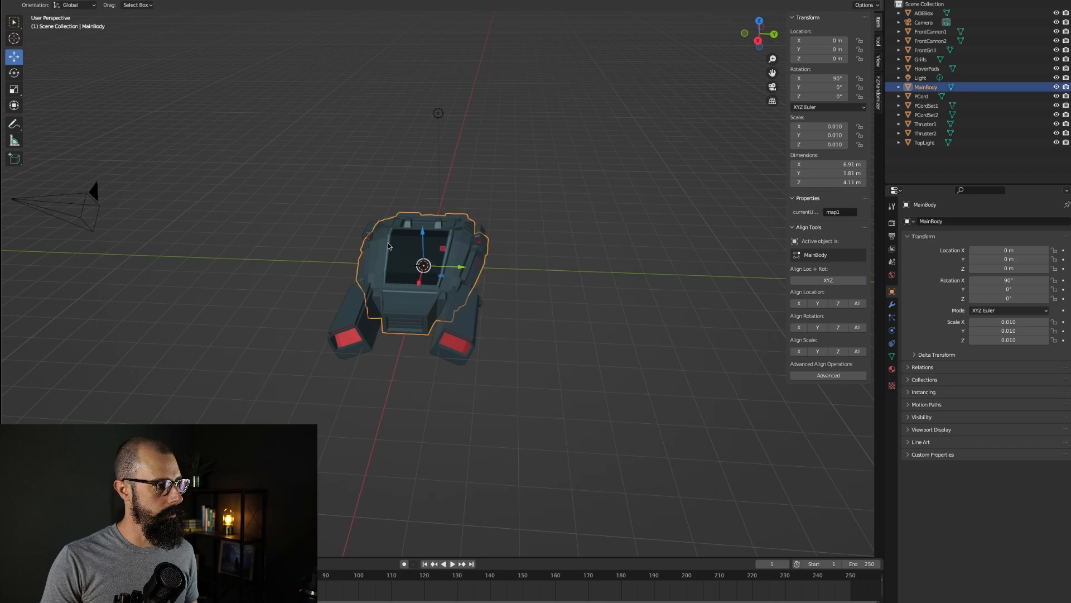
pyautogui.hotkey('ctrl', 'a')
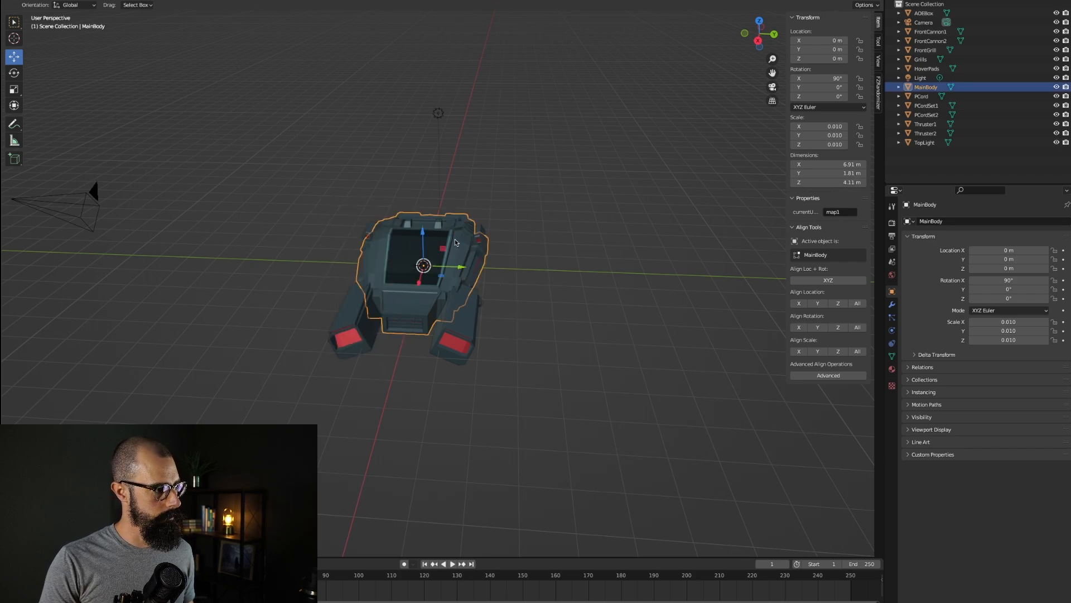
pyautogui.hotkey('ctrl', 'a')
pyautogui.click(509, 232)
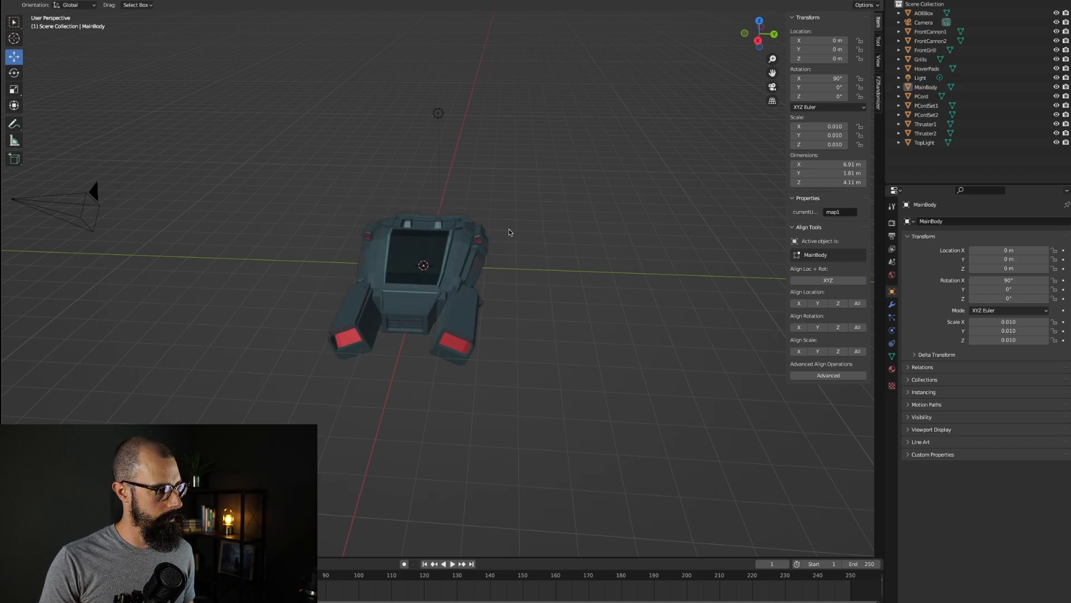
pyautogui.hotkey('shift', 'a')
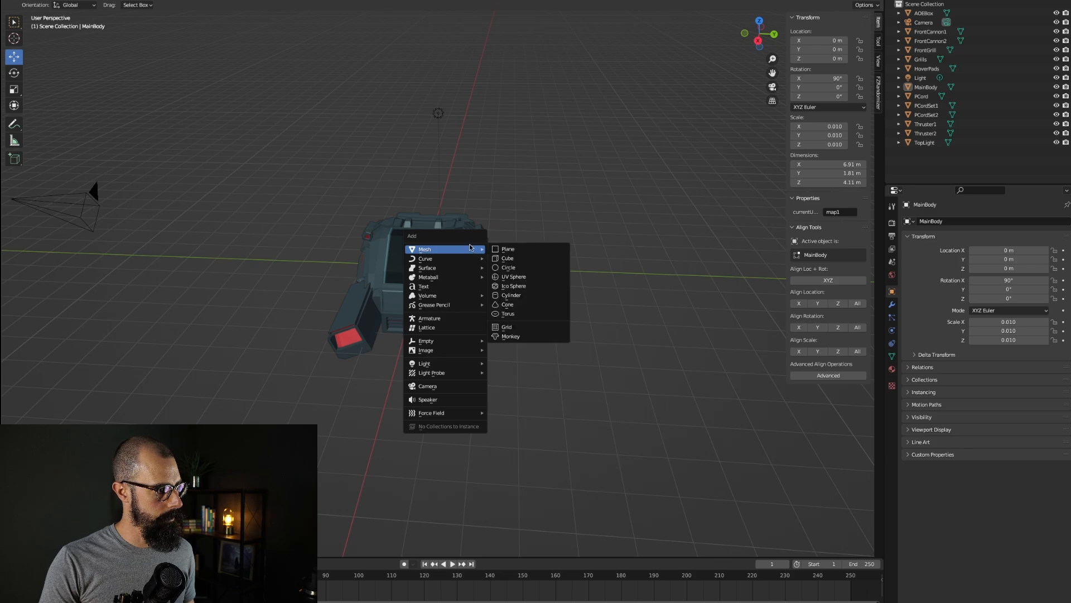
pyautogui.press('Escape')
pyautogui.hotkey('shift', 'a')
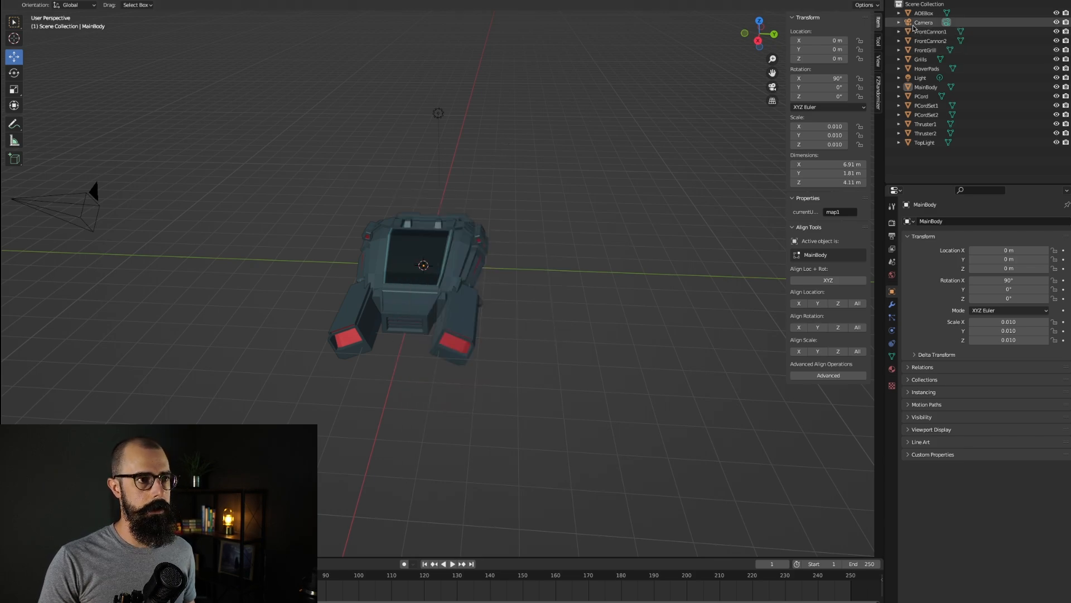
pyautogui.click(922, 22)
pyautogui.click(920, 13)
pyautogui.press('a')
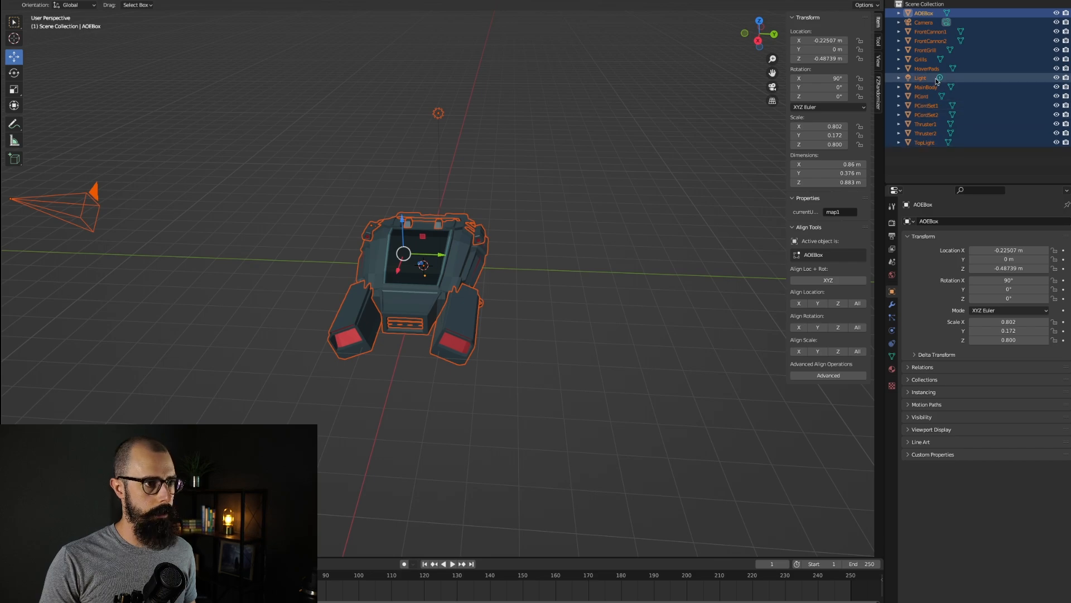
pyautogui.click(938, 175)
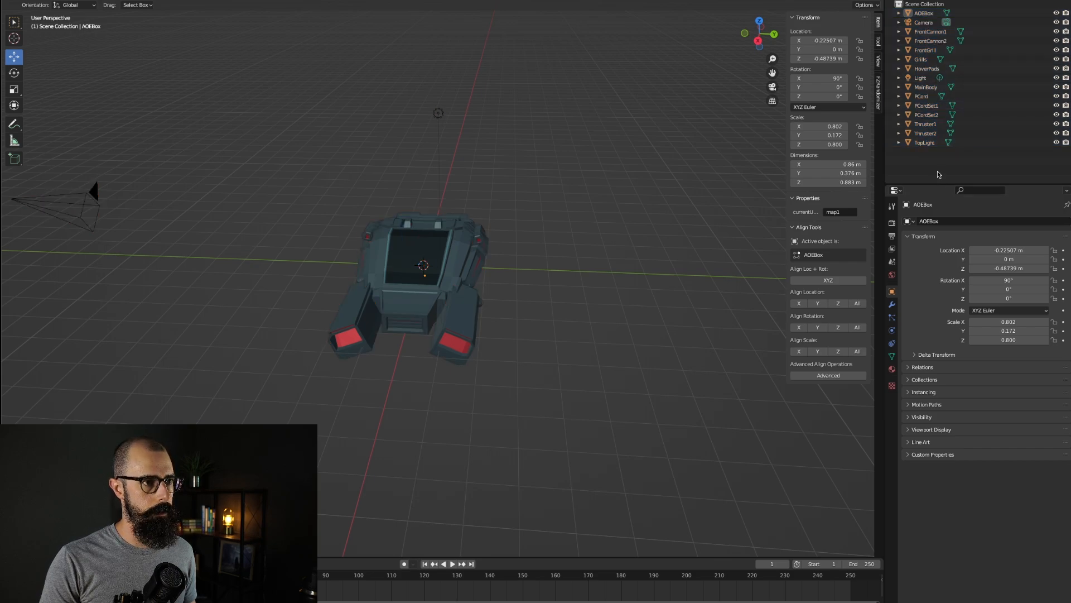
# Step: Undo the recent changes to restore the Collection and the imported selection
pyautogui.hotkey('ctrl', 'z')
pyautogui.hotkey('ctrl', 'z')
pyautogui.hotkey('ctrl', 'z')
pyautogui.hotkey('ctrl', 'z')
pyautogui.hotkey('ctrl', 'z')
pyautogui.hotkey('ctrl', 'z')
pyautogui.hotkey('ctrl', 'z')
pyautogui.hotkey('ctrl', 'z')
pyautogui.hotkey('ctrl', 'z')
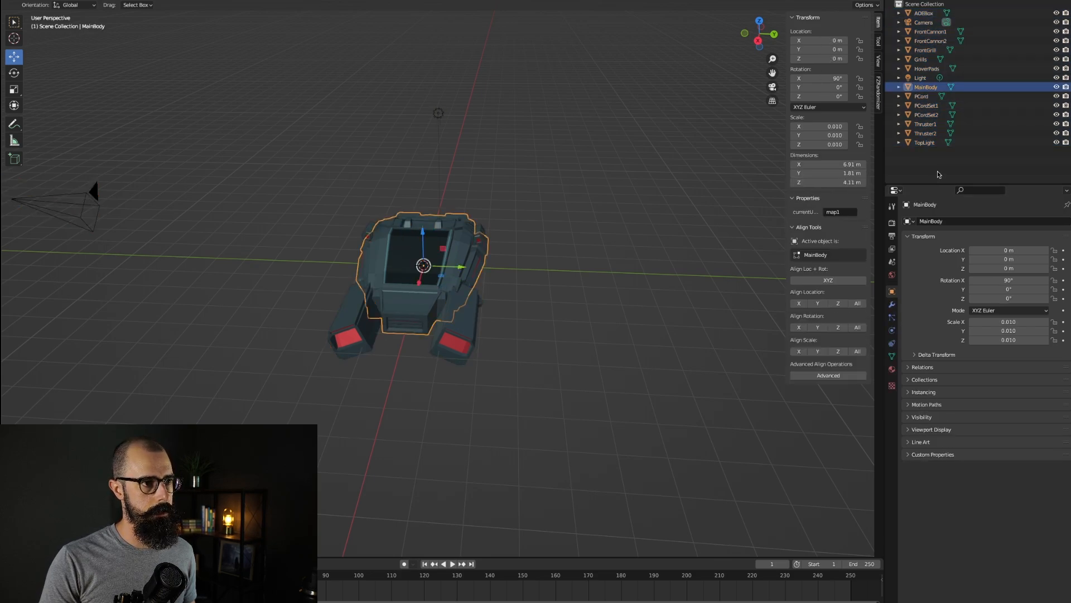
pyautogui.hotkey('ctrl', 'z')
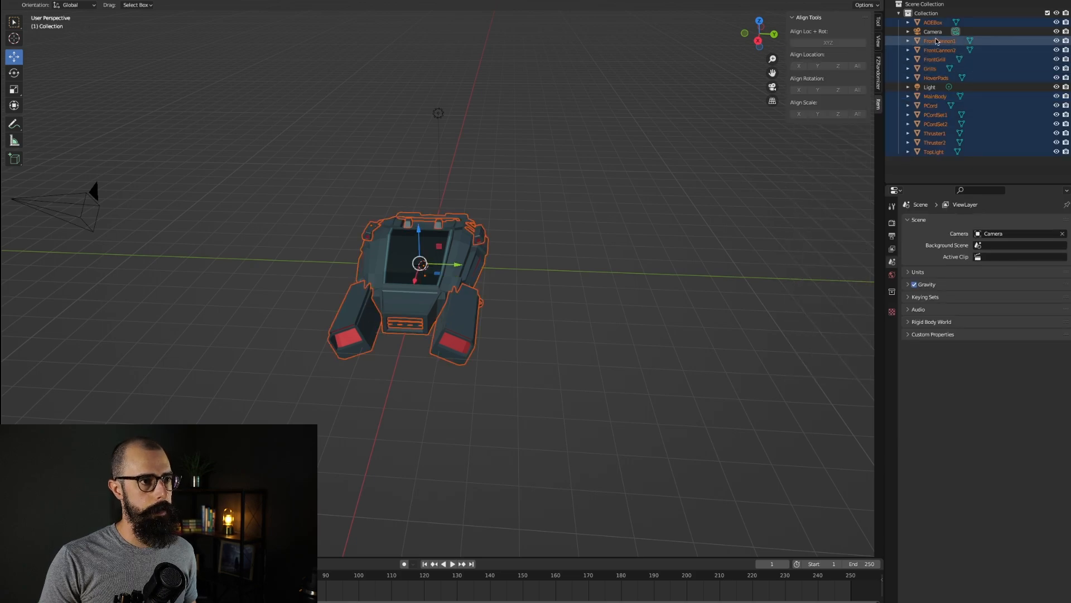
# Step: Create a new collection and move all the ship parts into it, leaving Camera and Light in the original collection
pyautogui.rightClick(942, 42)
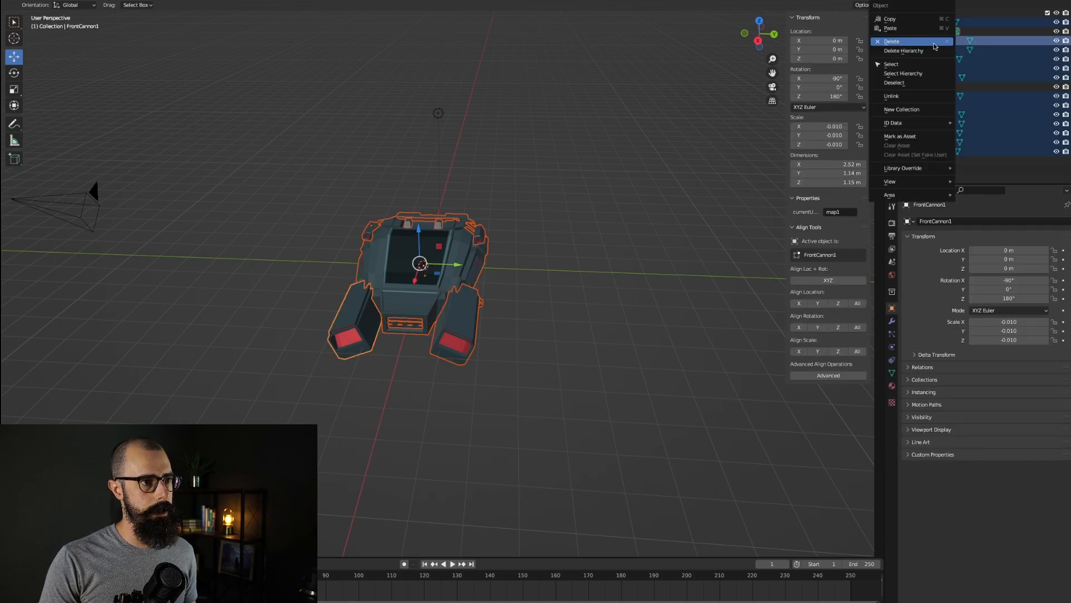
pyautogui.click(915, 109)
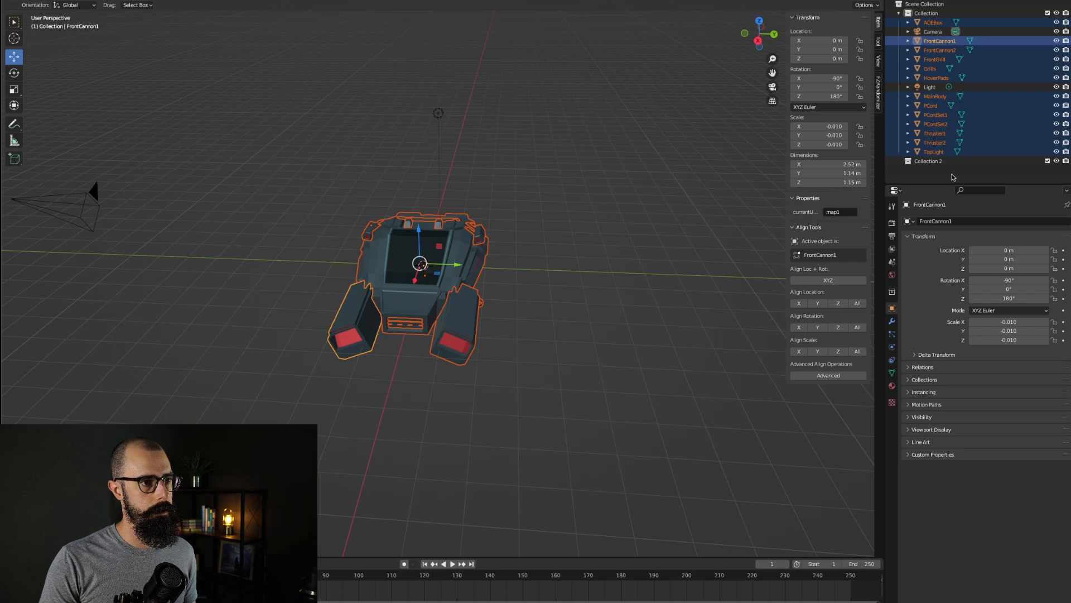
pyautogui.moveTo(934, 152); pyautogui.dragTo(930, 163)
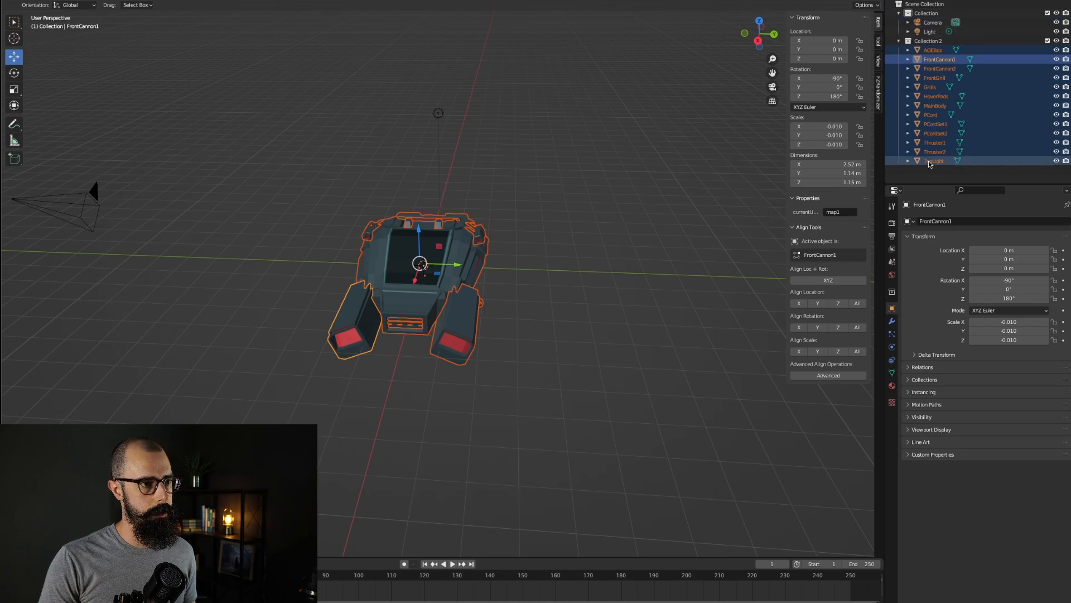
pyautogui.click(932, 41)
pyautogui.rightClick(928, 42)
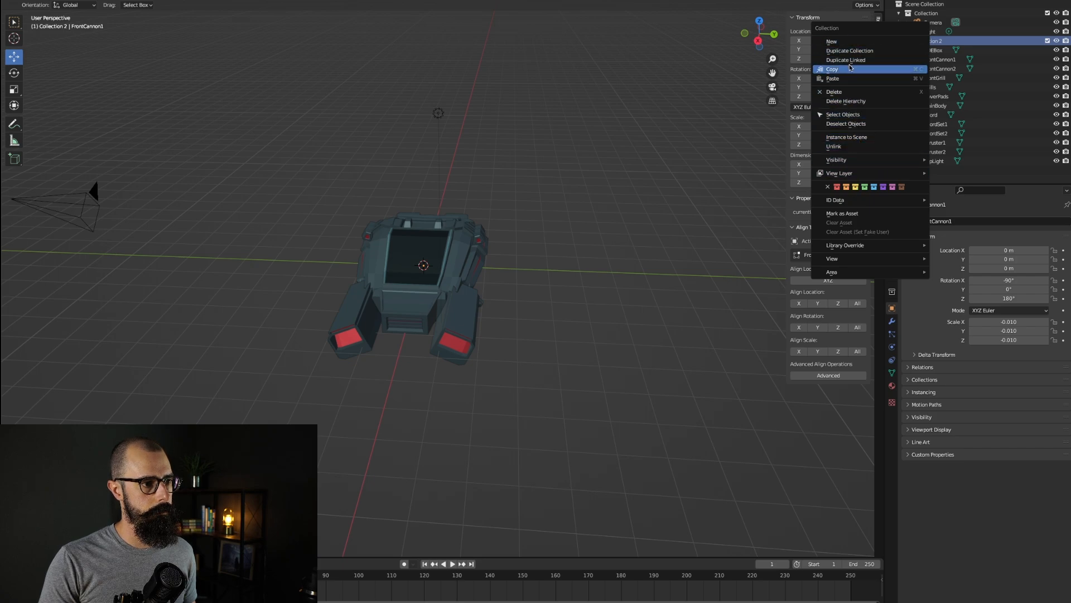
pyautogui.click(1032, 98)
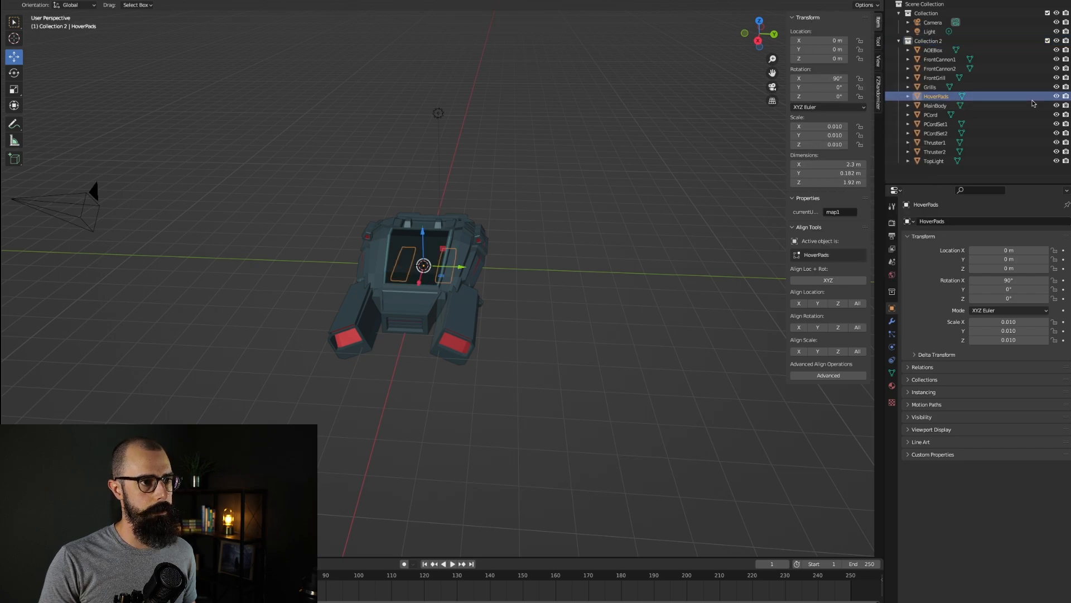
pyautogui.click(928, 41)
pyautogui.click(933, 50)
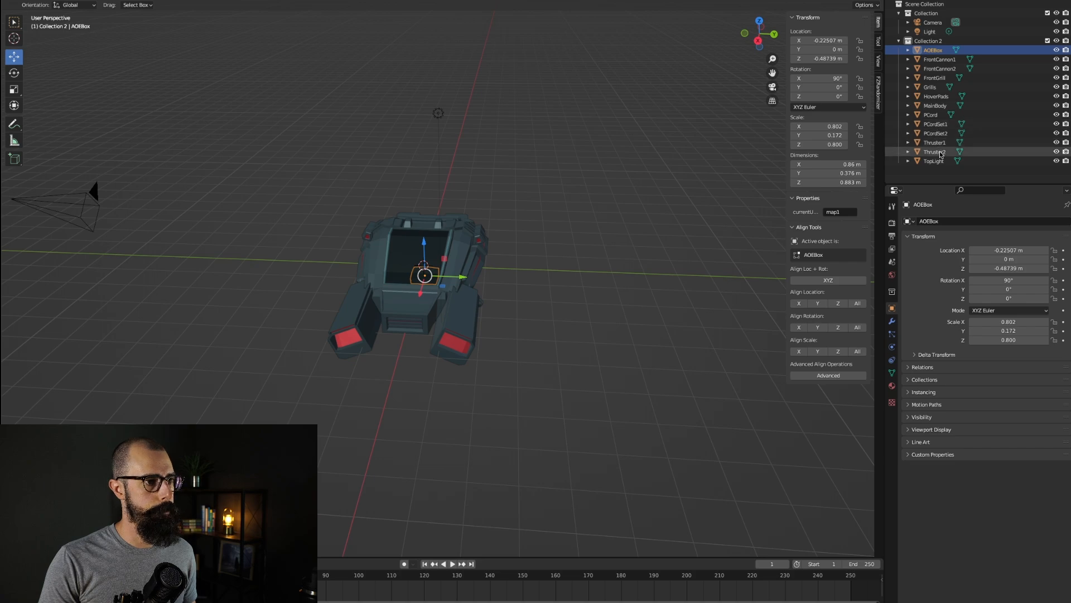
pyautogui.click(929, 40)
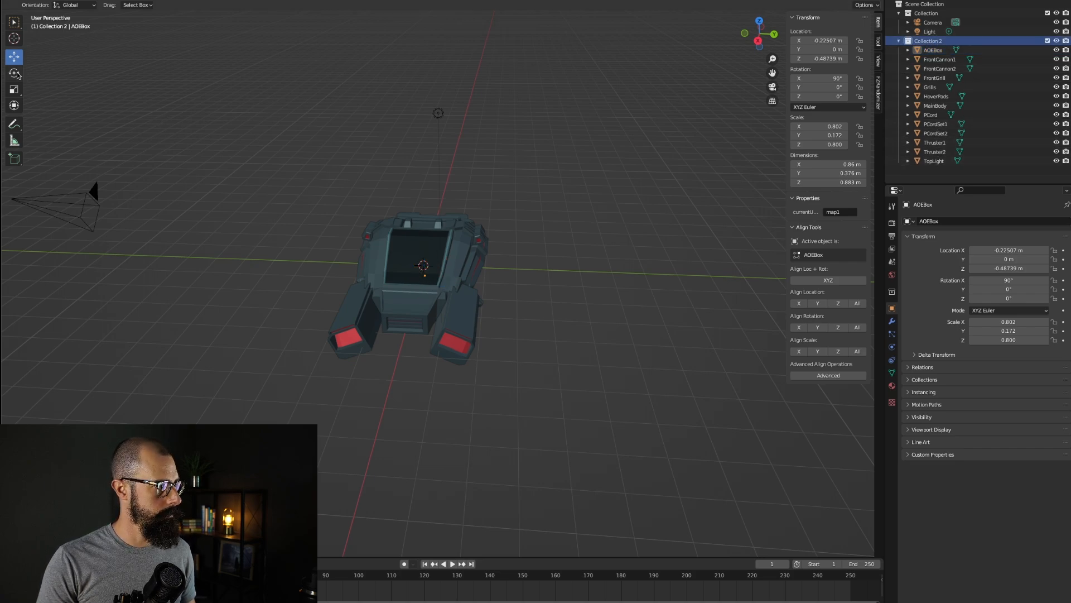
# Step: Select all the ship parts in the new collection and rotate them -90° around the Z axis
pyautogui.click(933, 50)
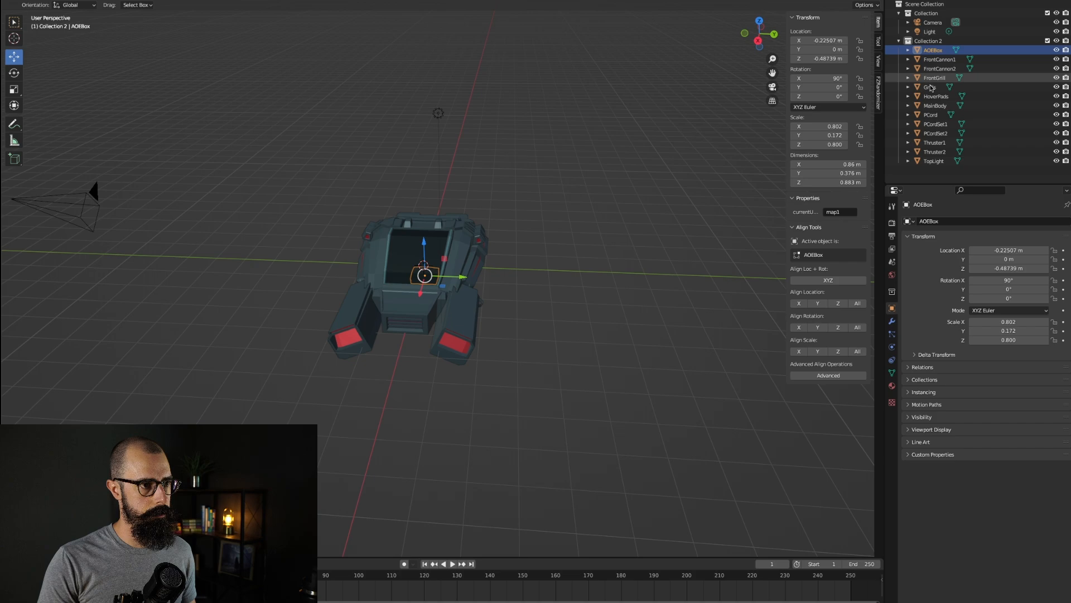
pyautogui.keyDown('shift'); pyautogui.click(933, 161); pyautogui.keyUp('shift')
pyautogui.write('rx90')
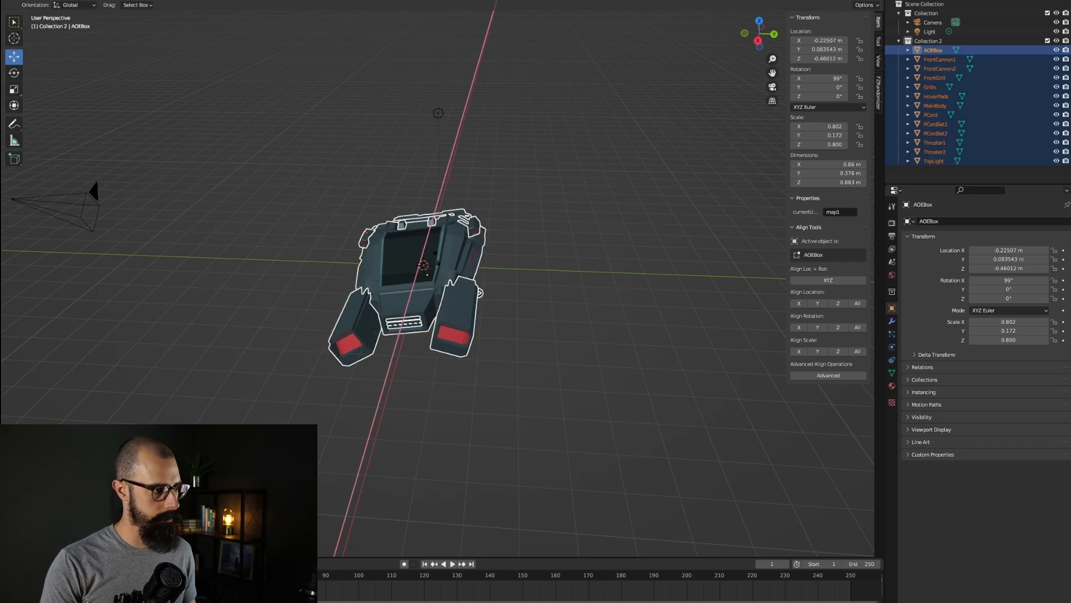
pyautogui.press('Escape')
pyautogui.press('g')
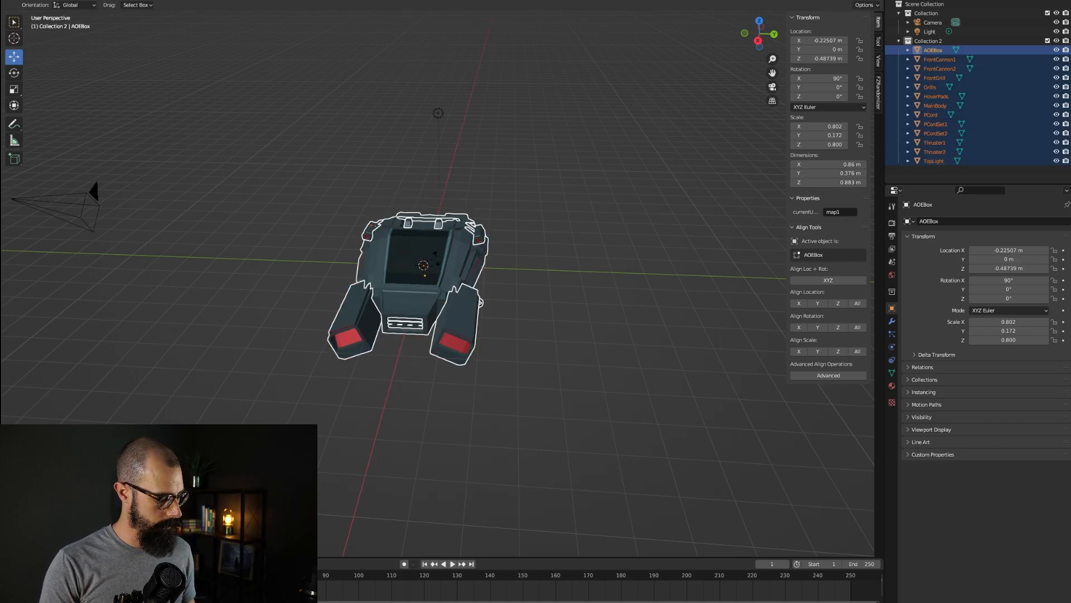
pyautogui.write('z90')
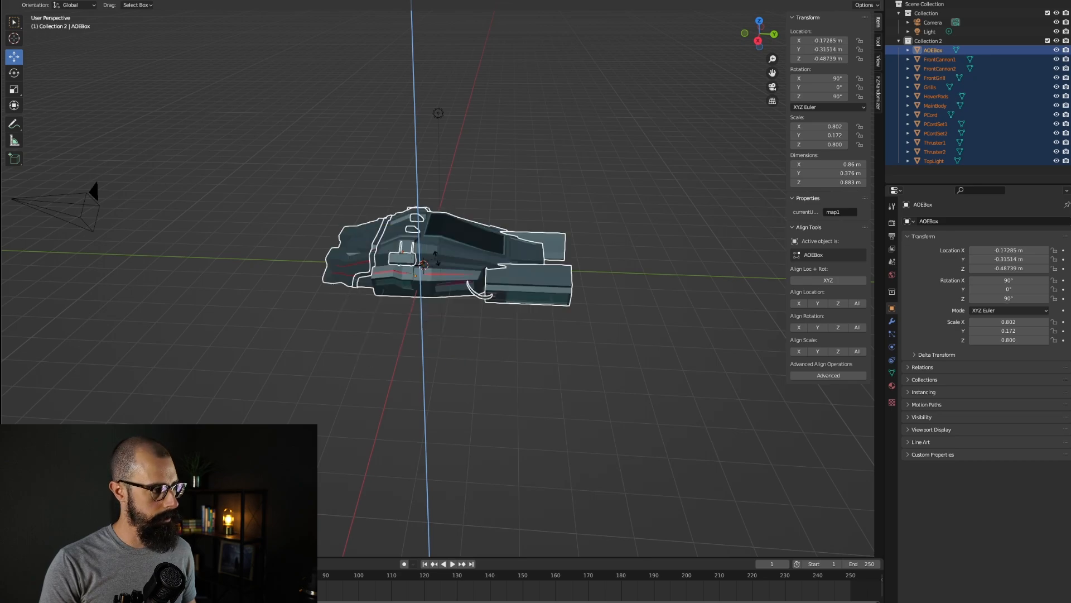
pyautogui.press('Escape')
pyautogui.write('rz90')
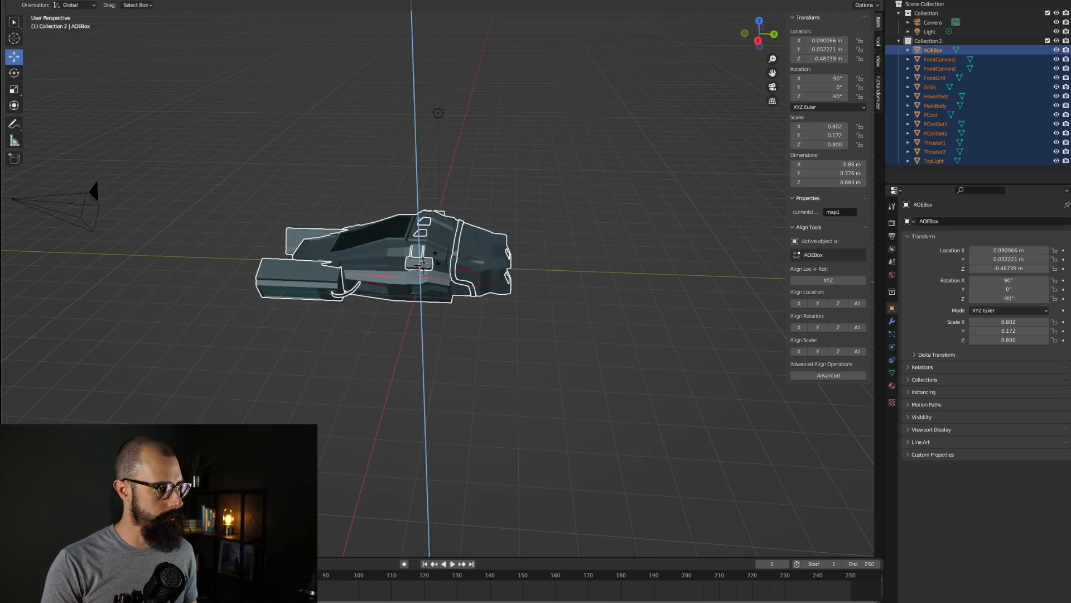
pyautogui.press('Return')
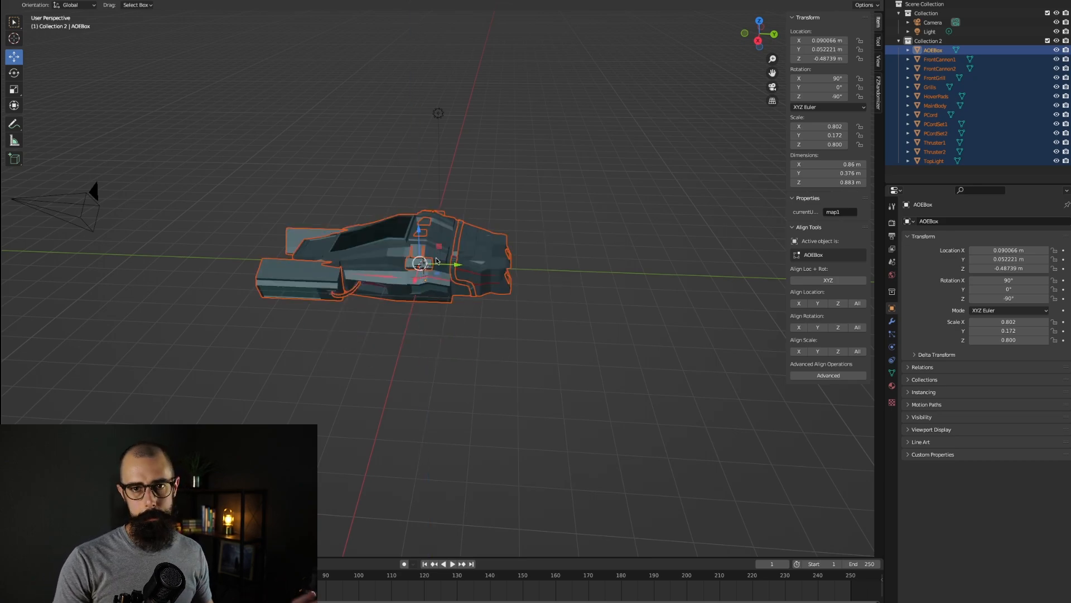
pyautogui.moveTo(380, 251); pyautogui.dragTo(380, 251, button='middle')
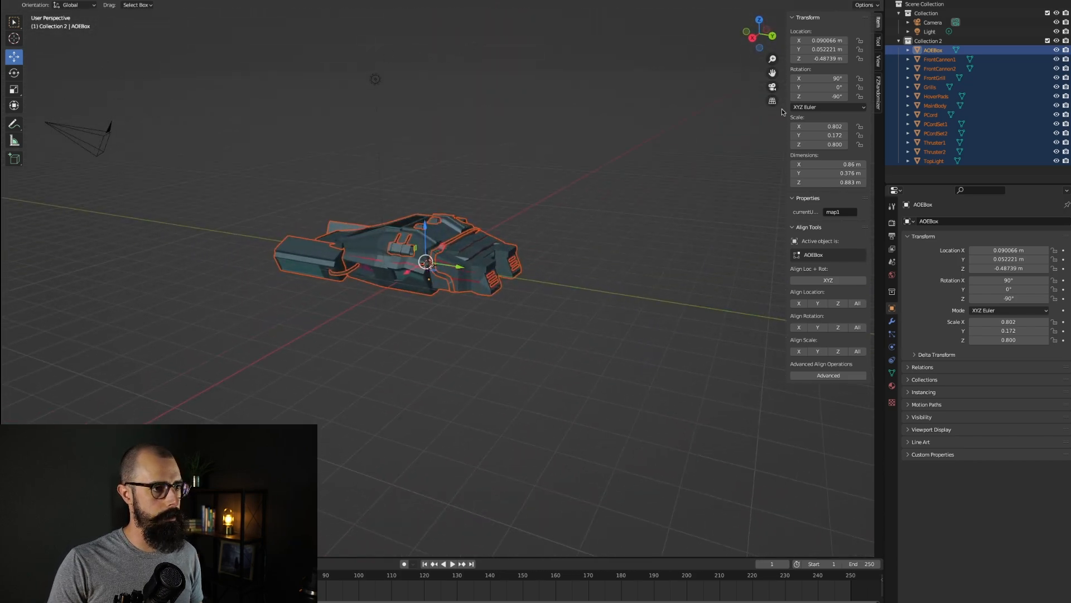
pyautogui.click(927, 41)
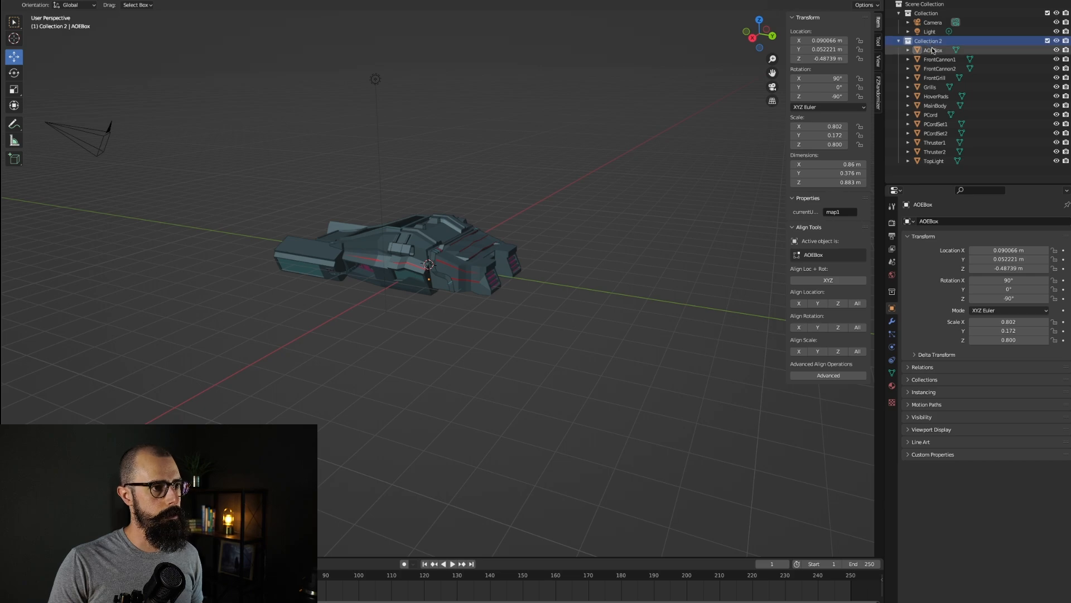
pyautogui.click(933, 50)
pyautogui.keyDown('shift'); pyautogui.click(934, 160); pyautogui.keyUp('shift')
pyautogui.rightClick(934, 161)
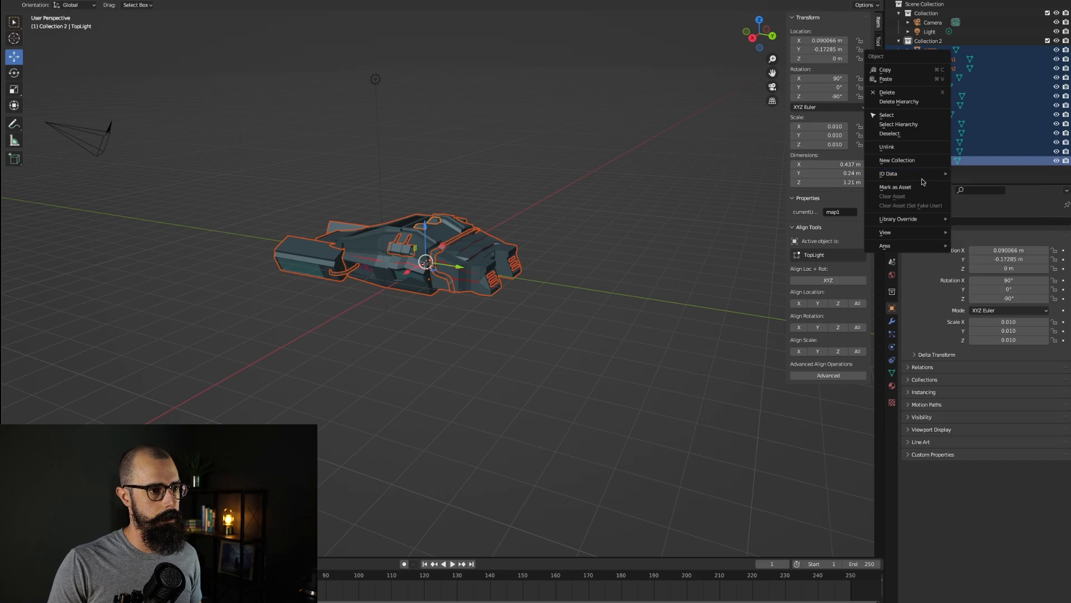
pyautogui.moveTo(938, 174)
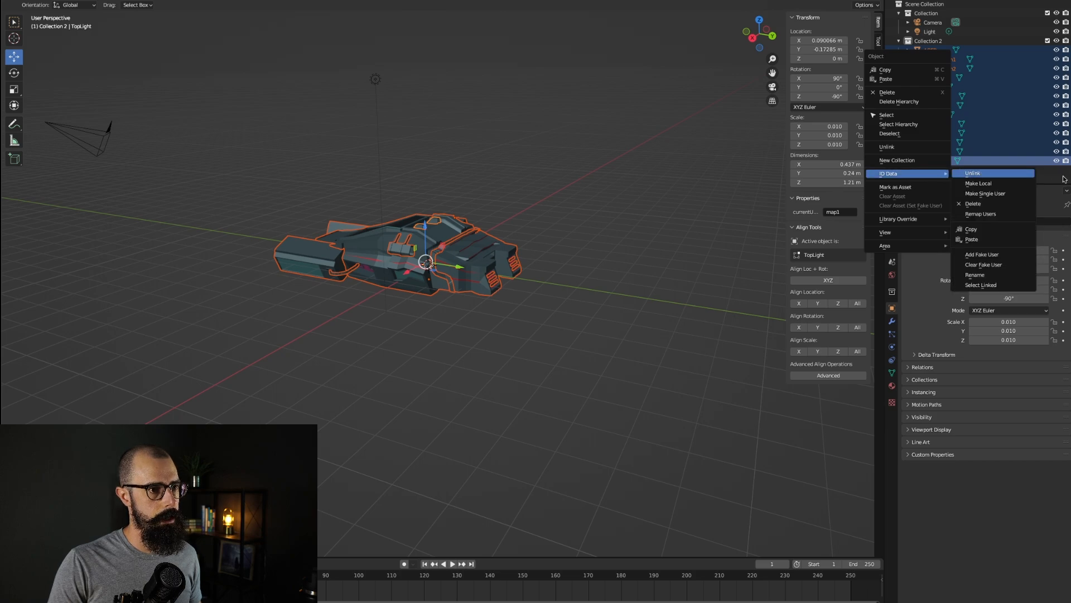
pyautogui.click(1000, 173)
pyautogui.rightClick(1000, 172)
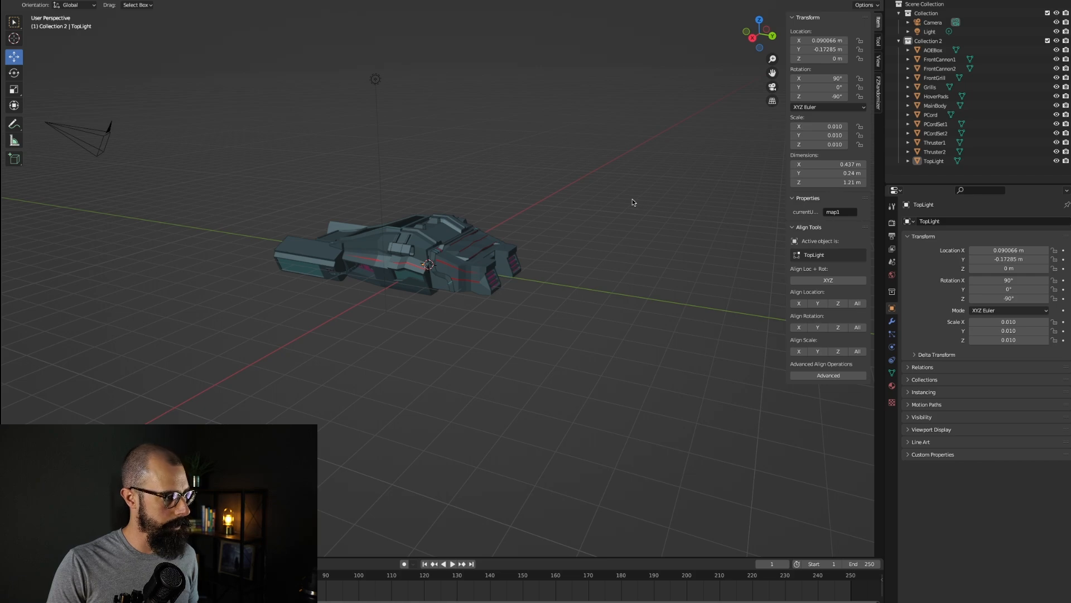
# Step: Select all the ship parts again and apply all transforms to them
pyautogui.hotkey('ctrl', 'a')
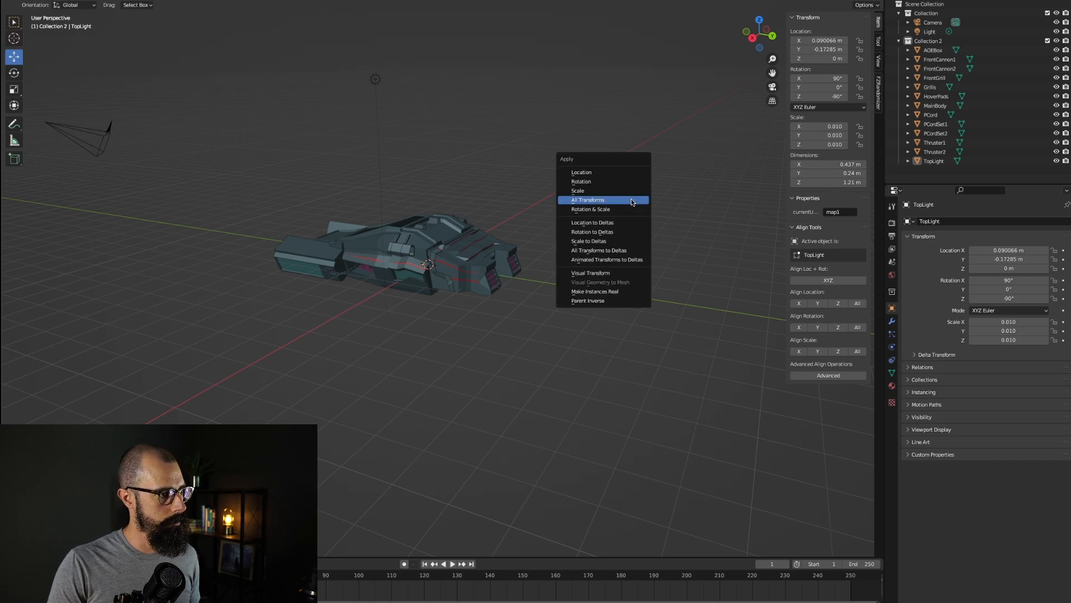
pyautogui.click(441, 241)
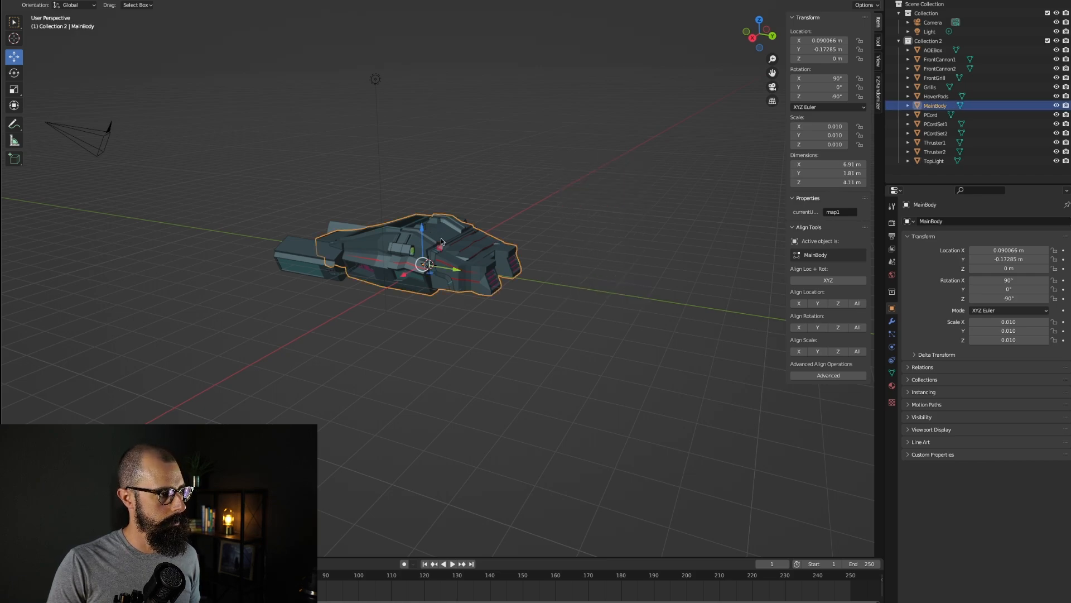
pyautogui.click(933, 160)
pyautogui.keyDown('ctrl'); pyautogui.click(933, 49); pyautogui.keyUp('ctrl')
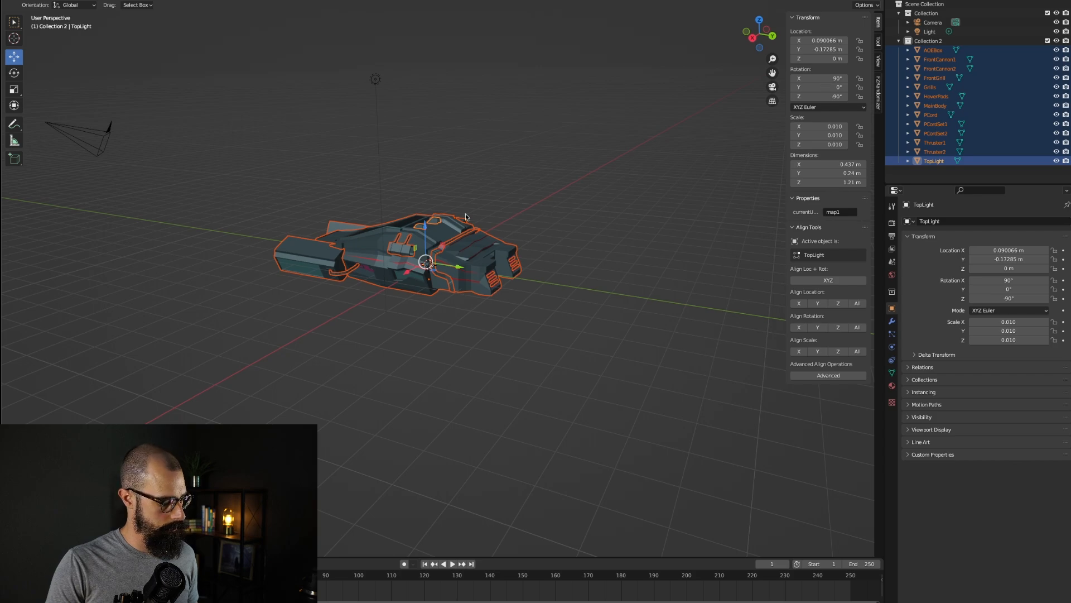
pyautogui.hotkey('ctrl', 'a')
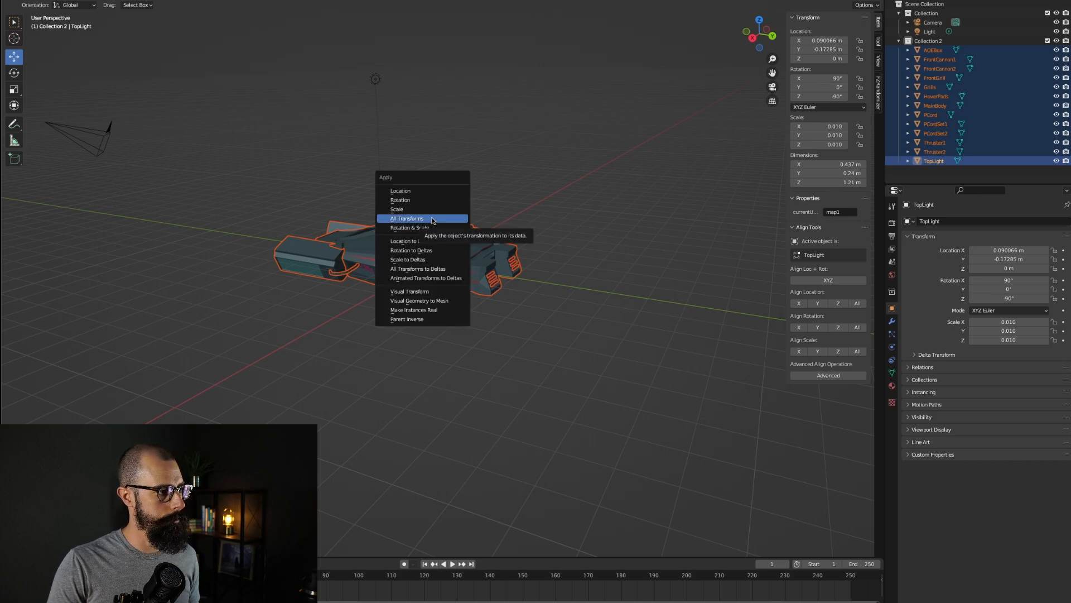
pyautogui.click(433, 219)
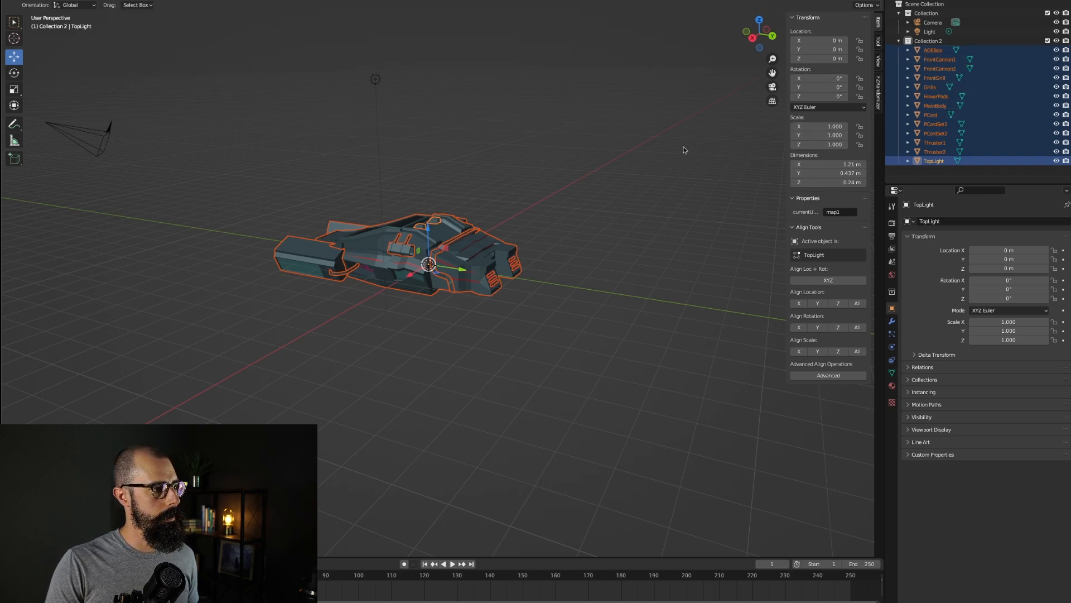
# Step: Apply all transforms once more to the active TopLight object
pyautogui.rightClick(937, 163)
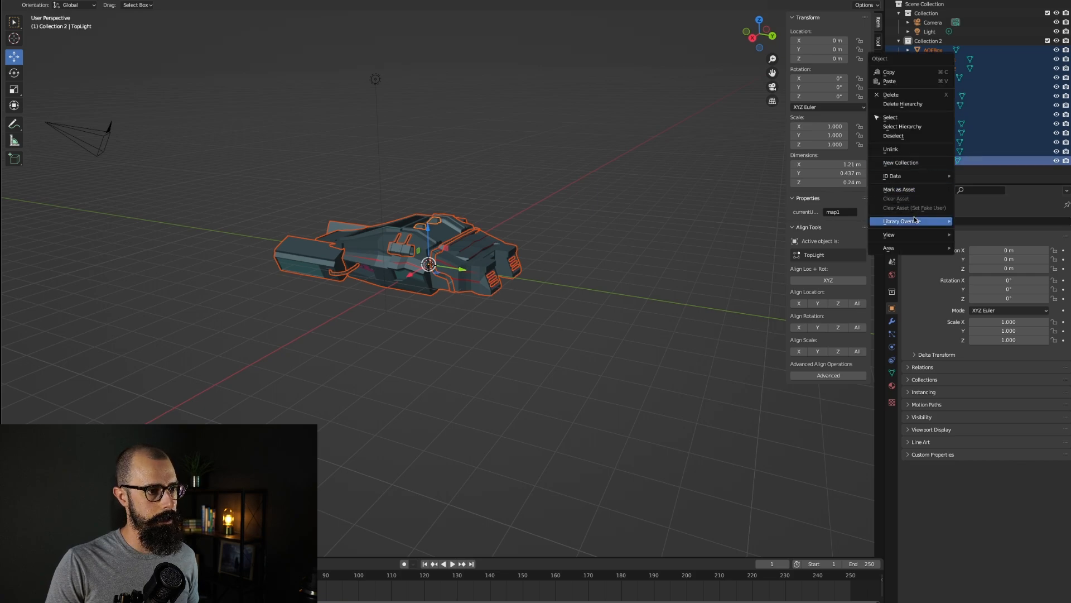
pyautogui.moveTo(914, 238)
pyautogui.click(531, 327)
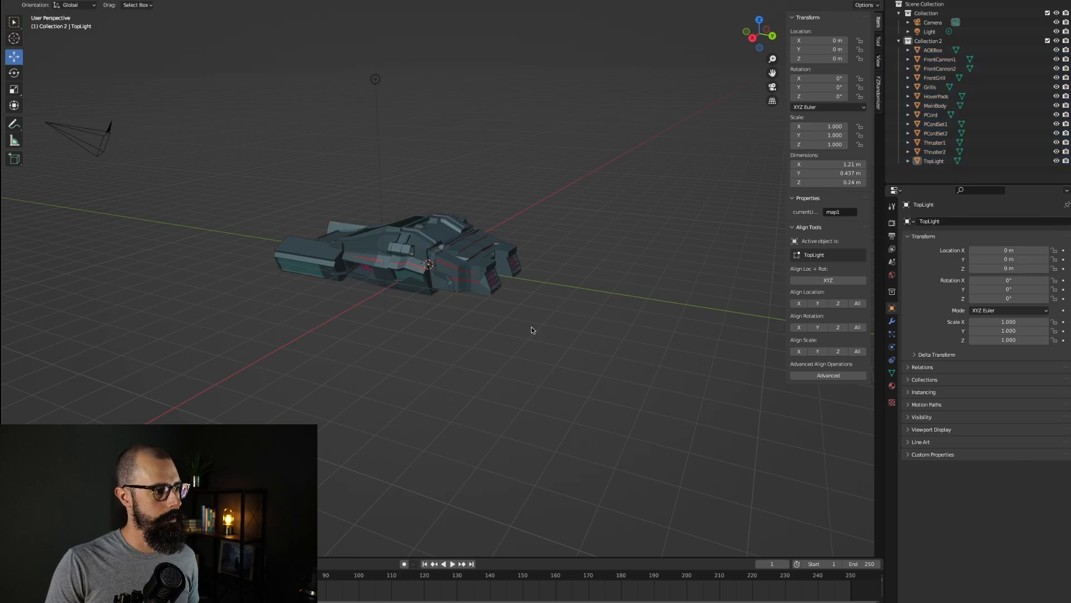
pyautogui.hotkey('ctrl', 'a')
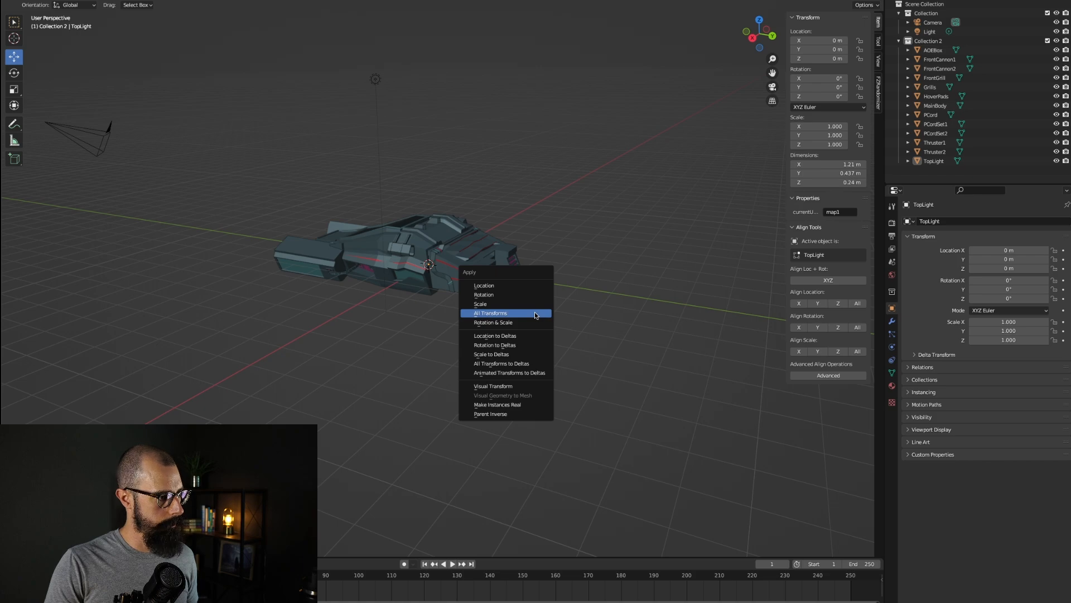
pyautogui.hotkey('ctrl', 'a')
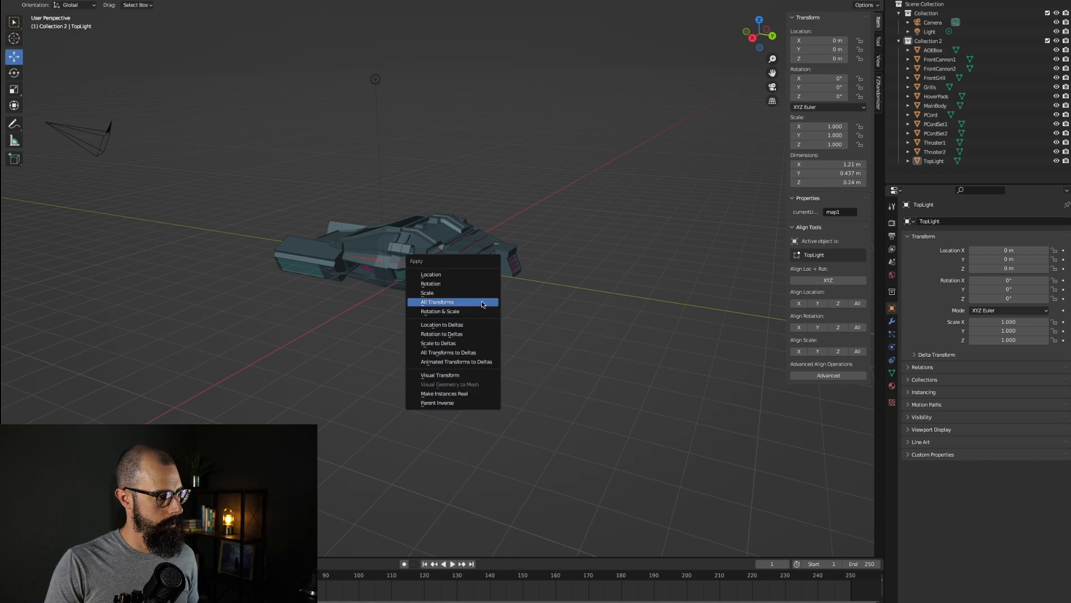
pyautogui.click(480, 302)
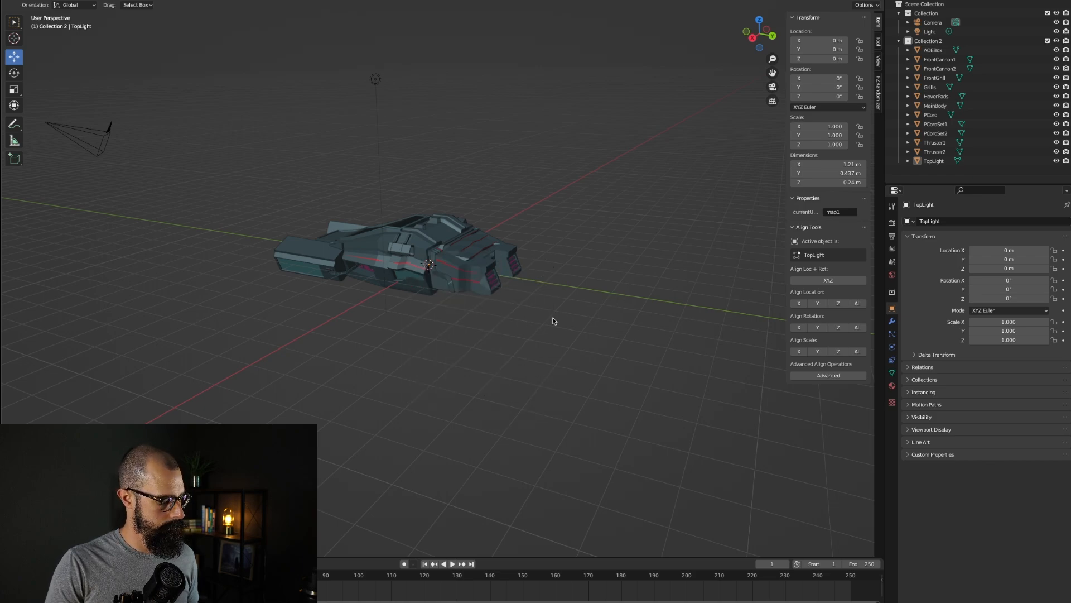
# Step: Add a Plain Axes empty at the origin into the ship's collection
pyautogui.hotkey('shift', 'a')
pyautogui.moveTo(553, 320)
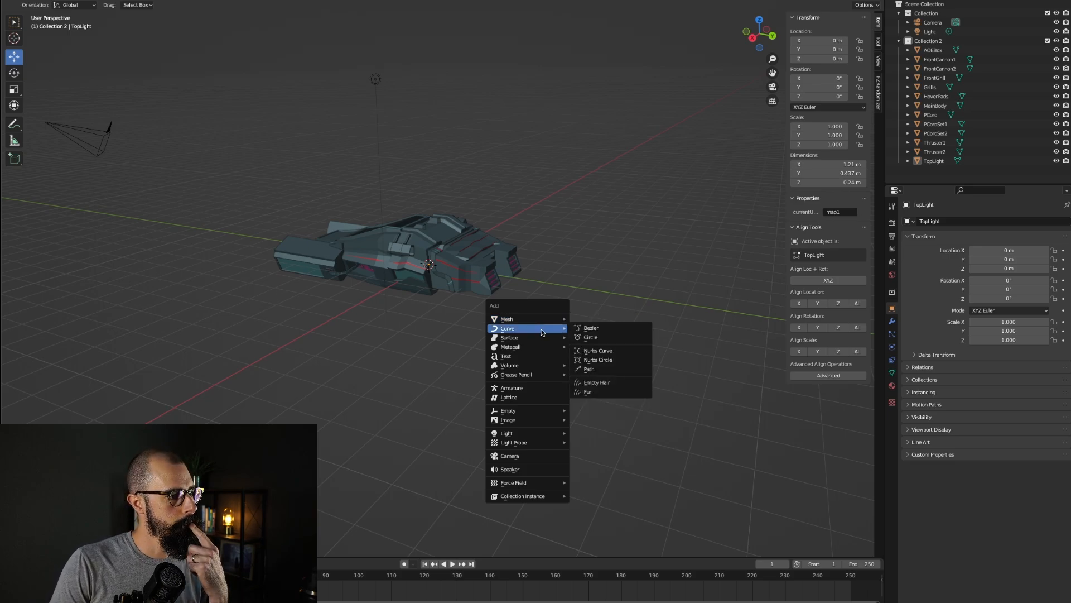
pyautogui.moveTo(536, 410)
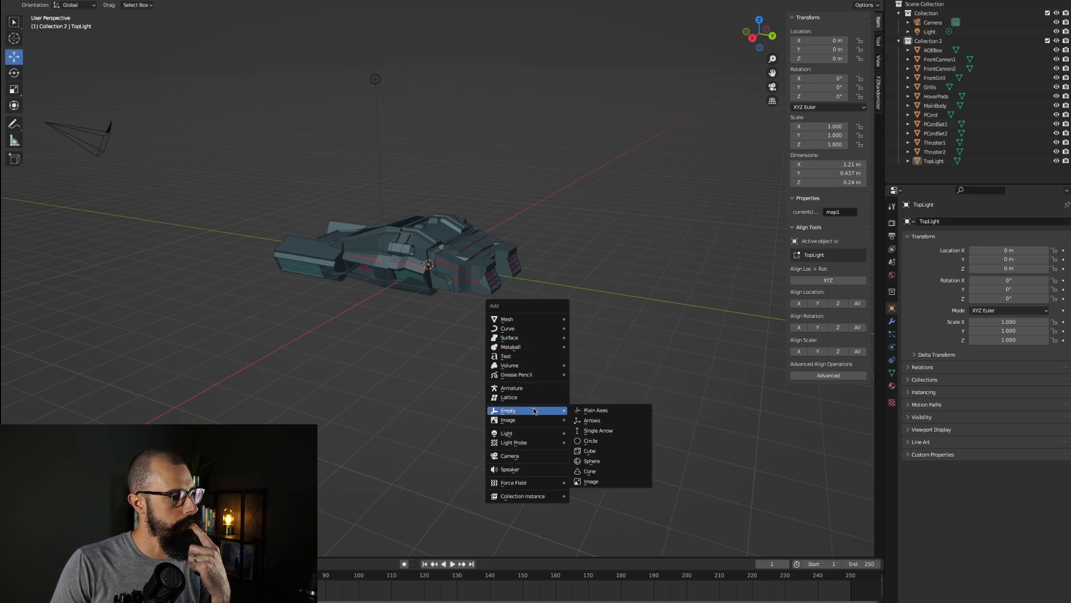
pyautogui.click(598, 408)
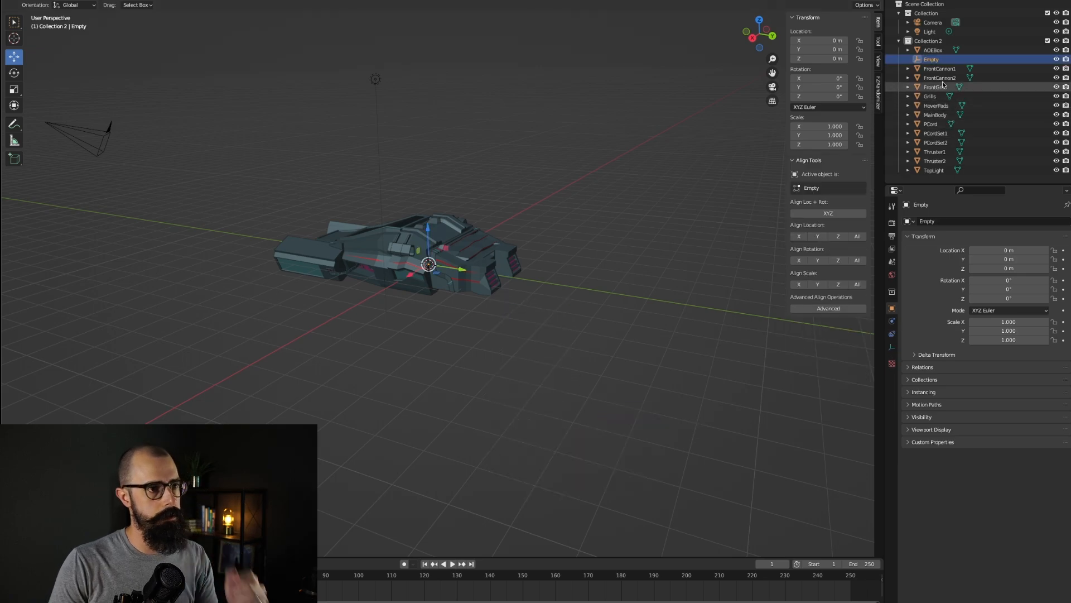
# Step: Try to parent all the ship parts to the Empty by selecting them in the outliner and dropping them onto it
pyautogui.moveTo(931, 59); pyautogui.dragTo(926, 49)
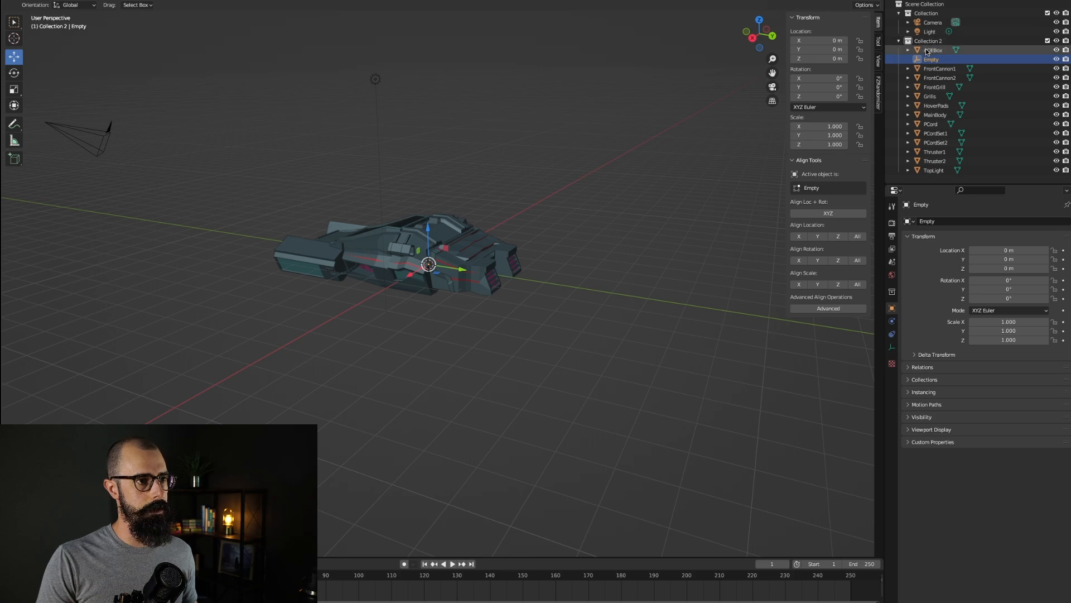
pyautogui.click(930, 51)
pyautogui.keyDown('shift'); pyautogui.click(932, 70); pyautogui.keyUp('shift')
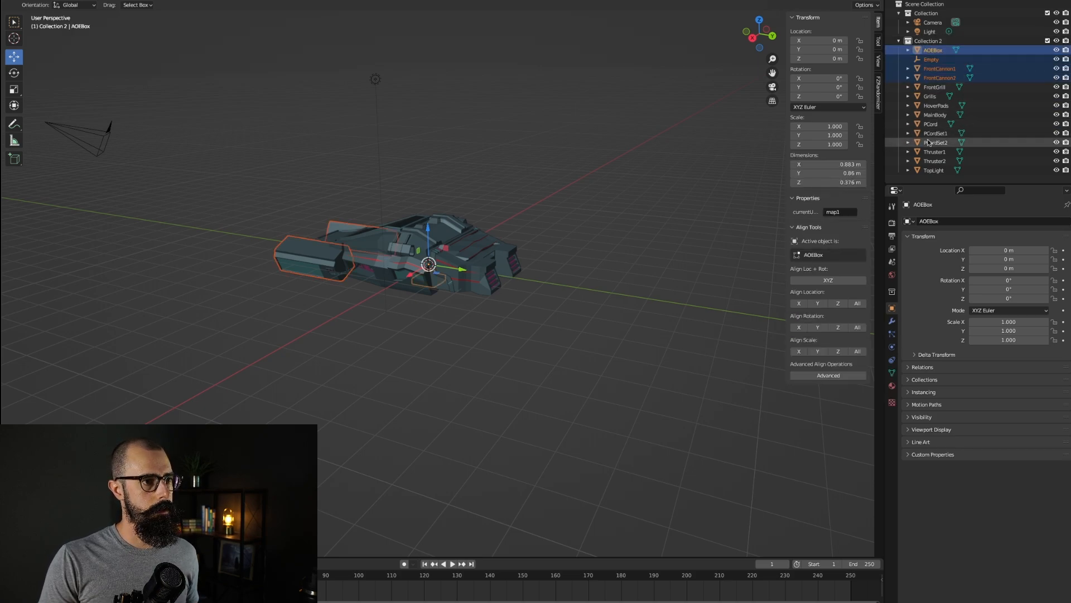
pyautogui.keyDown('shift'); pyautogui.click(933, 170); pyautogui.keyUp('shift')
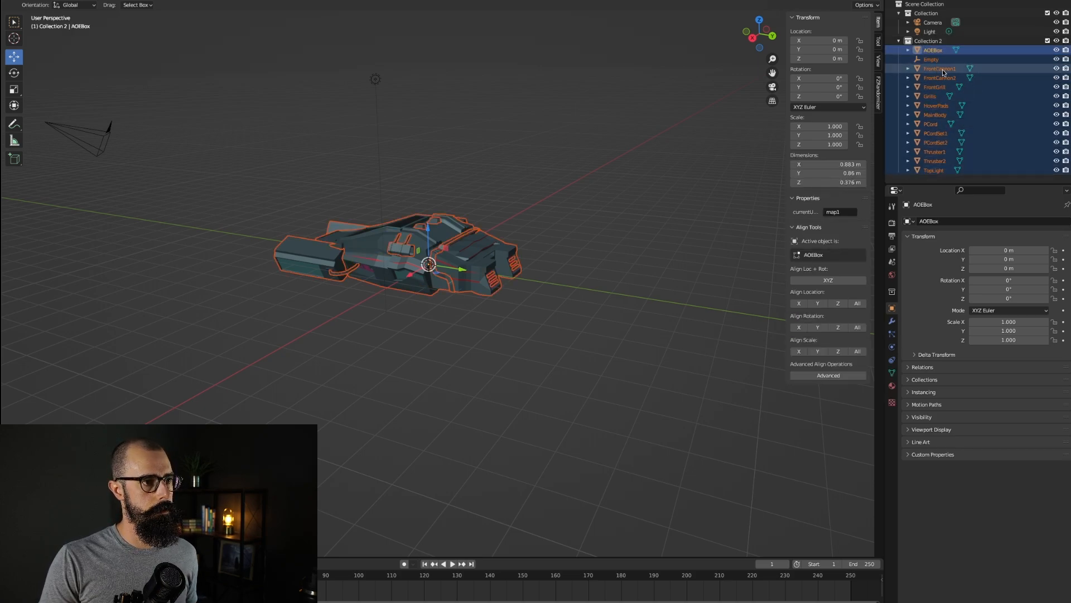
pyautogui.keyDown('ctrl'); pyautogui.click(931, 59); pyautogui.keyUp('ctrl')
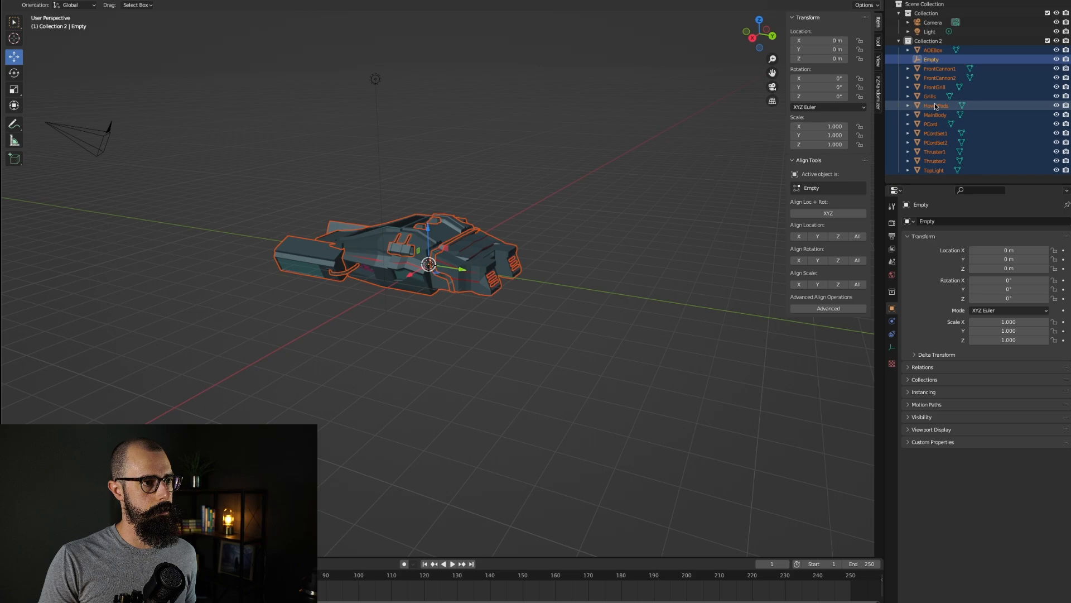
pyautogui.click(933, 170)
pyautogui.keyDown('shift'); pyautogui.click(939, 69); pyautogui.keyUp('shift')
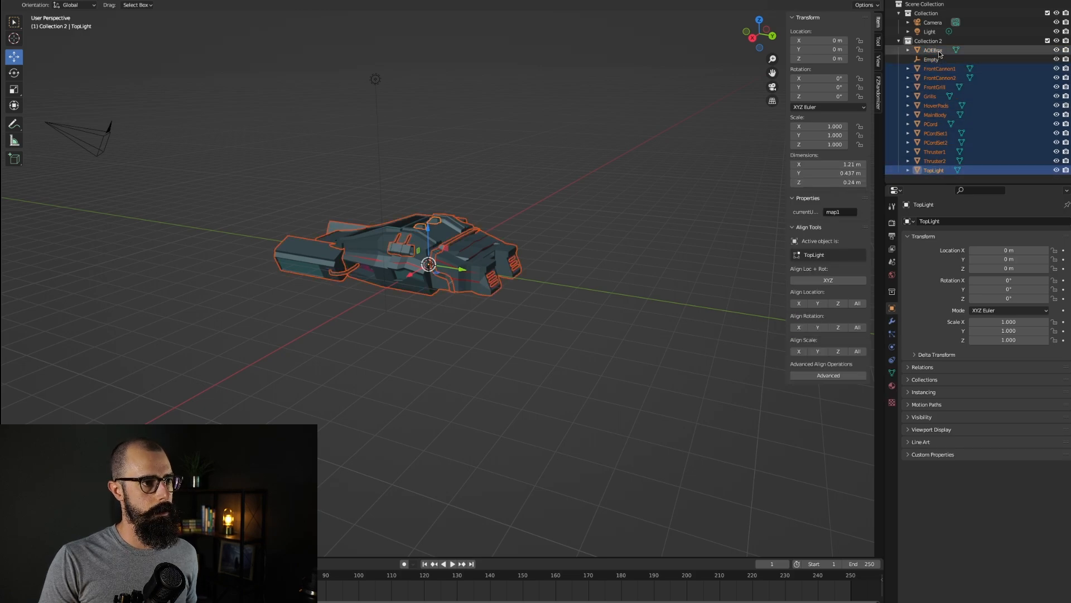
pyautogui.keyDown('shift'); pyautogui.click(939, 53); pyautogui.keyUp('shift')
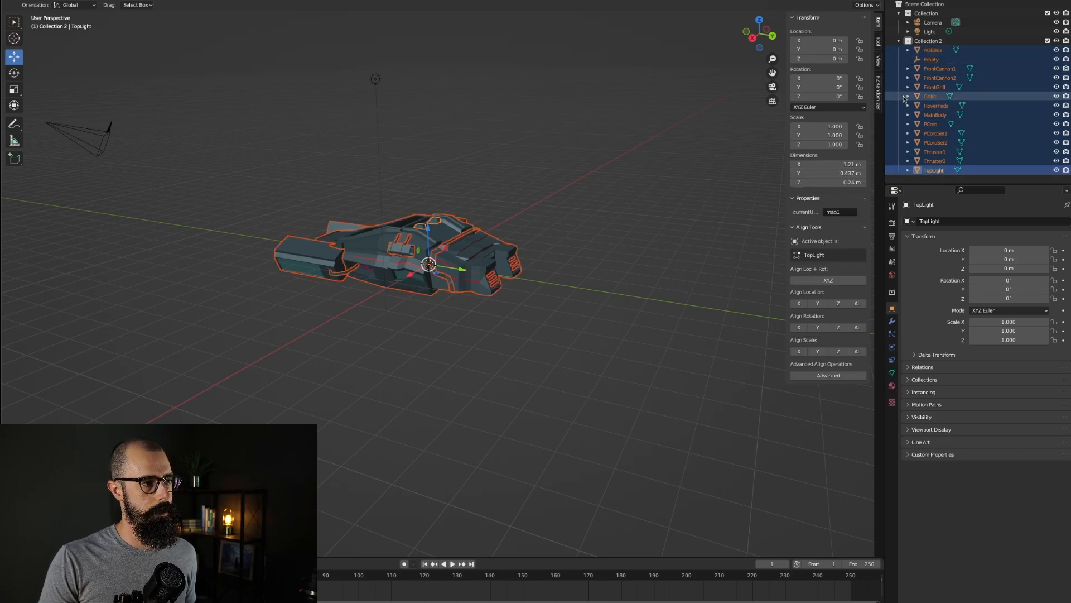
pyautogui.click(940, 62)
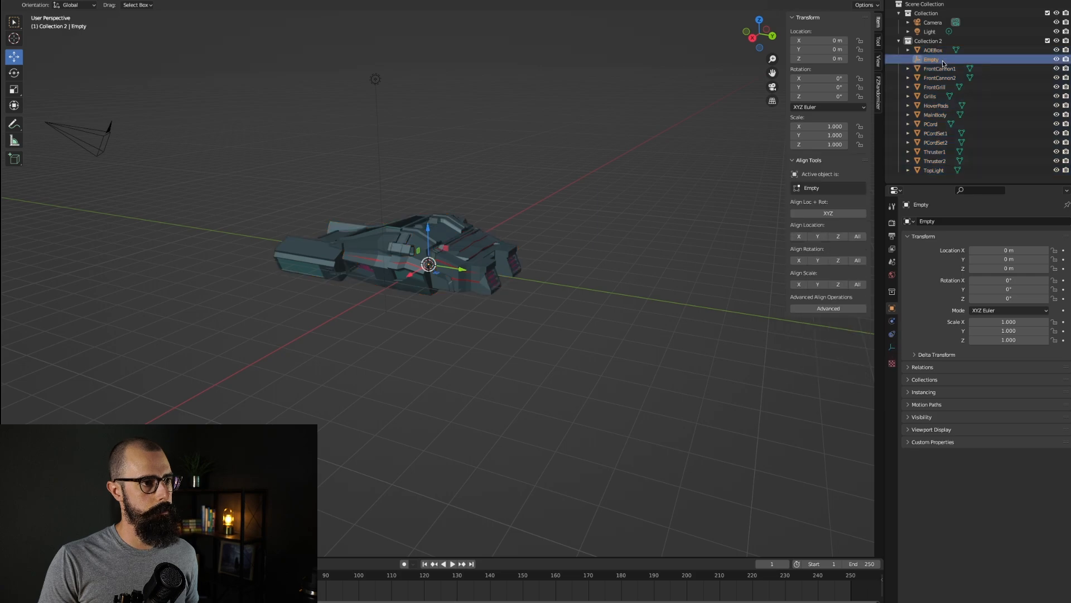
pyautogui.moveTo(941, 61); pyautogui.dragTo(930, 5)
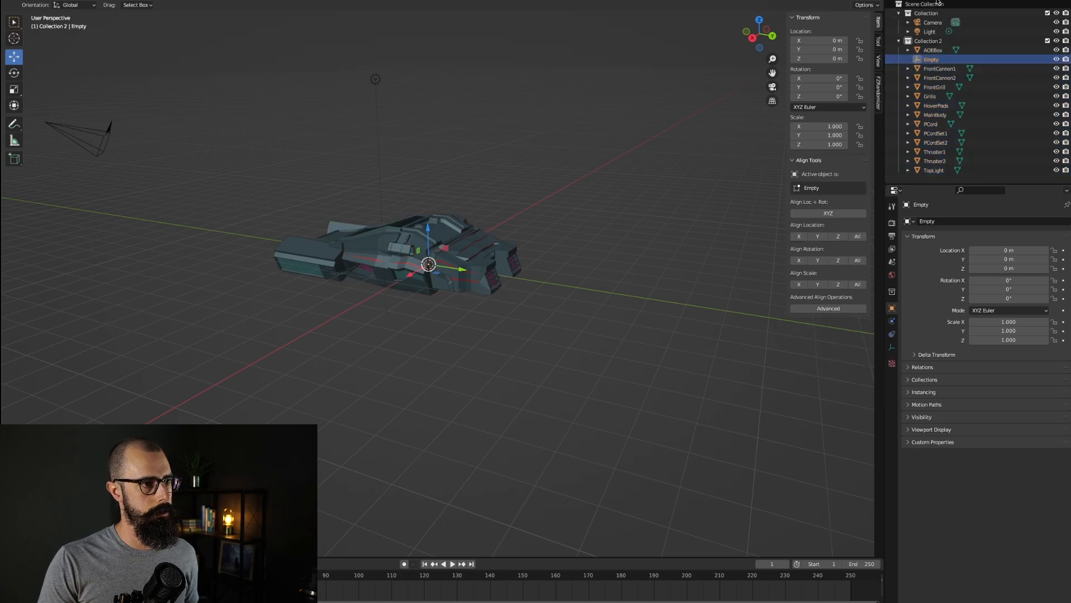
pyautogui.click(931, 52)
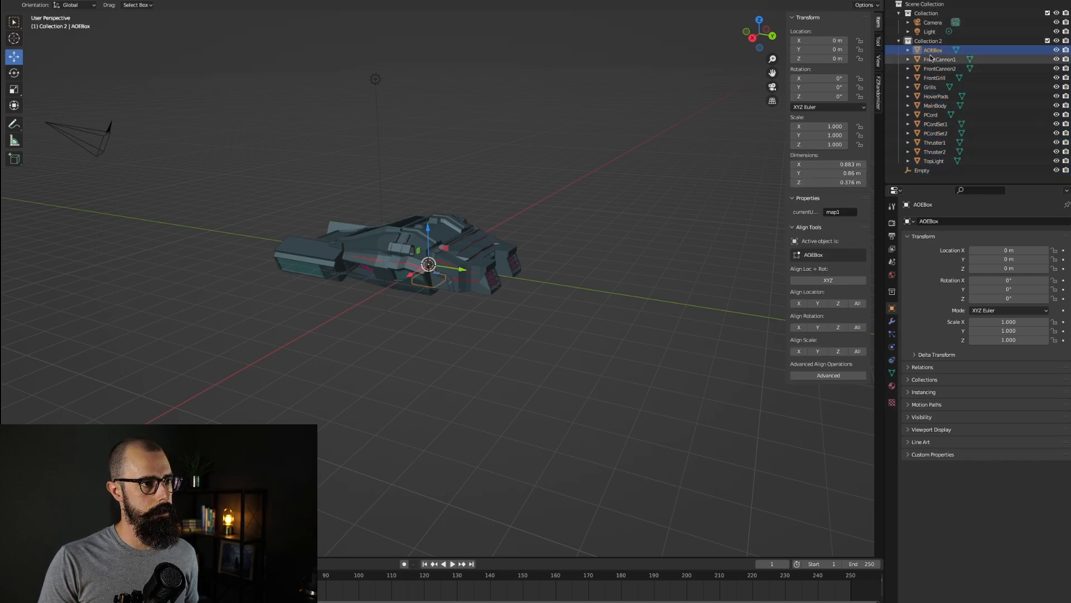
pyautogui.keyDown('shift'); pyautogui.click(933, 161); pyautogui.keyUp('shift')
pyautogui.moveTo(931, 161); pyautogui.dragTo(924, 170)
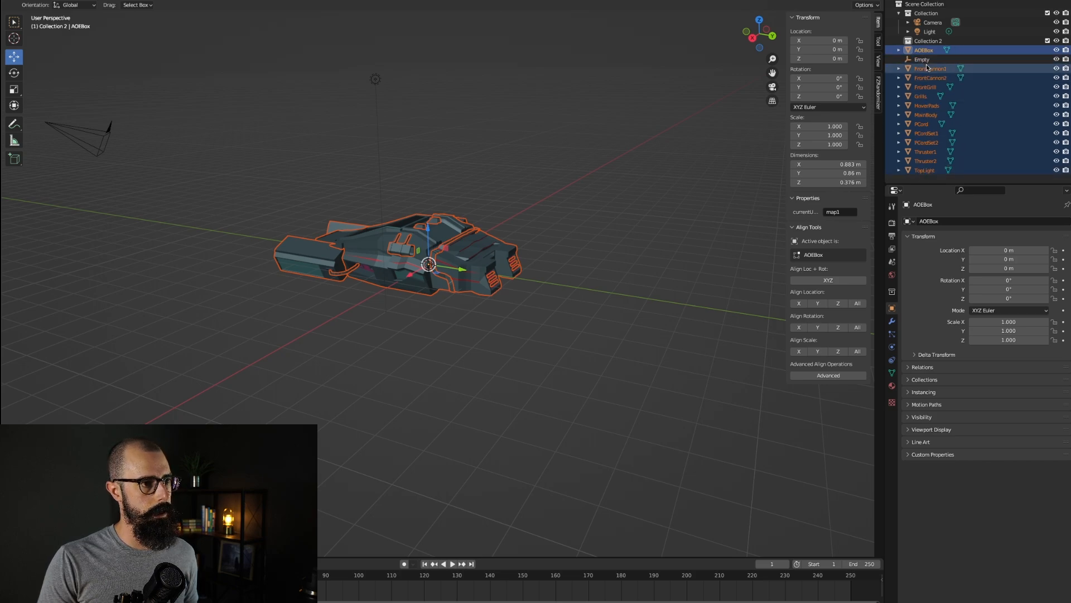
# Step: Delete the Empty object from the ship's collection
pyautogui.rightClick(929, 69)
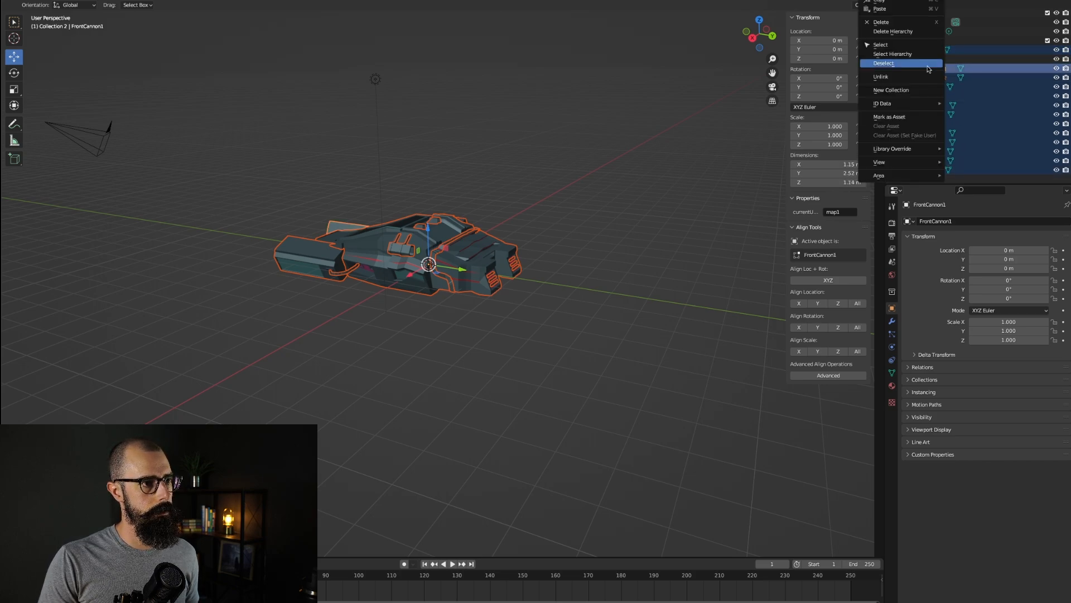
pyautogui.click(961, 60)
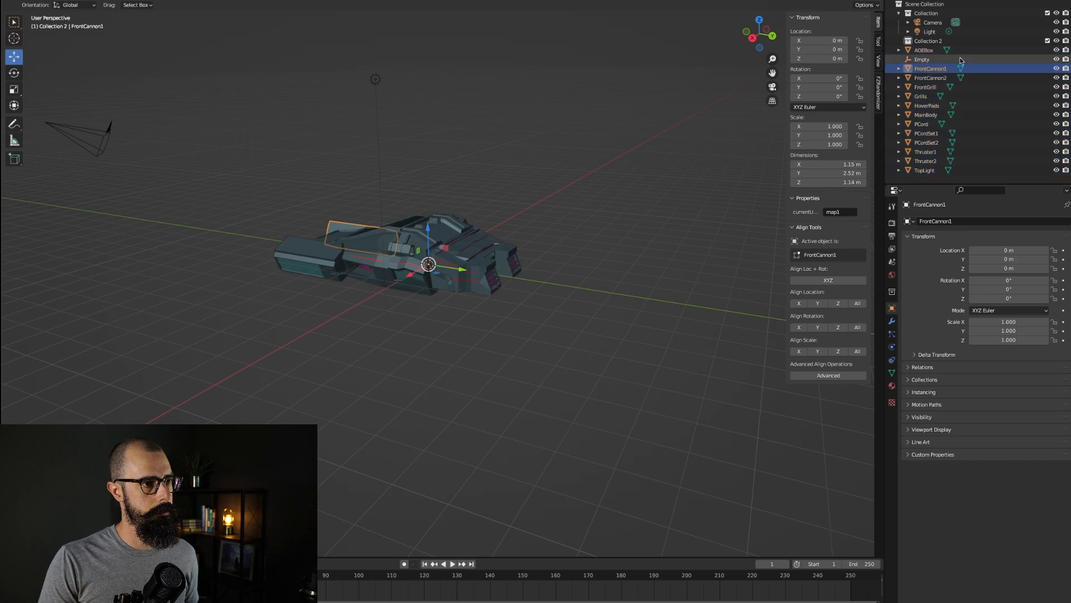
pyautogui.press('x')
# Step: Select all the ship parts from AOEBox to TopLight and start an FBX export
pyautogui.click(923, 50)
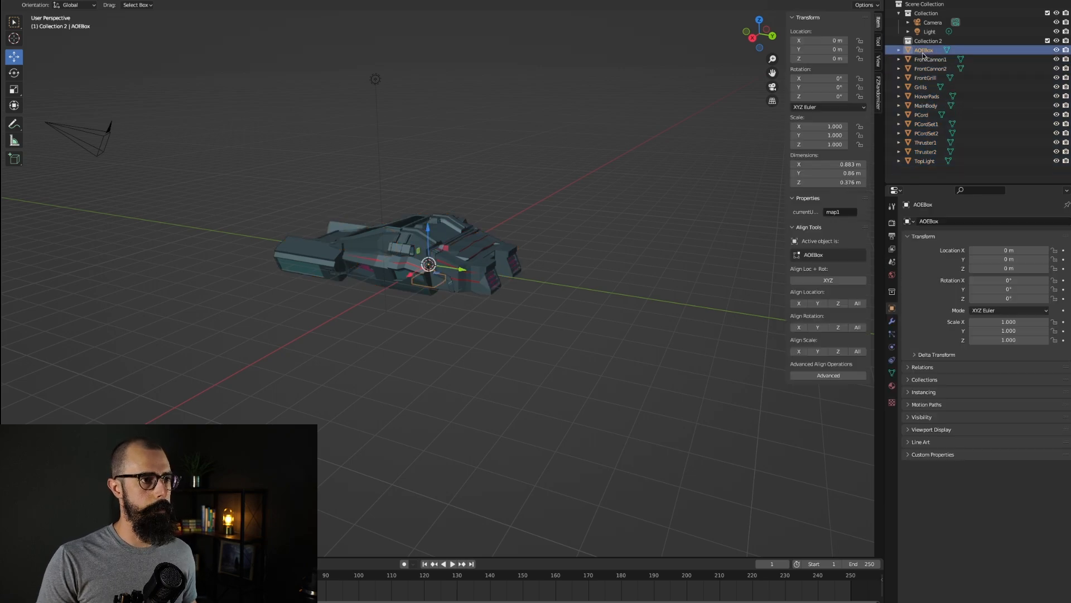
pyautogui.keyDown('shift'); pyautogui.click(919, 161); pyautogui.keyUp('shift')
pyautogui.click(23, 0)
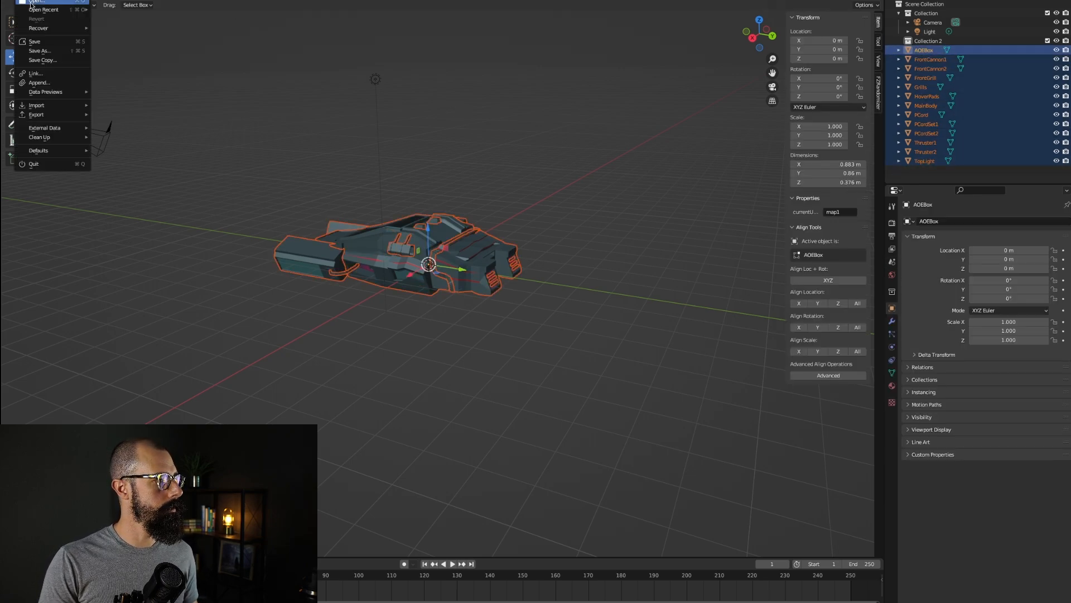
pyautogui.moveTo(47, 120)
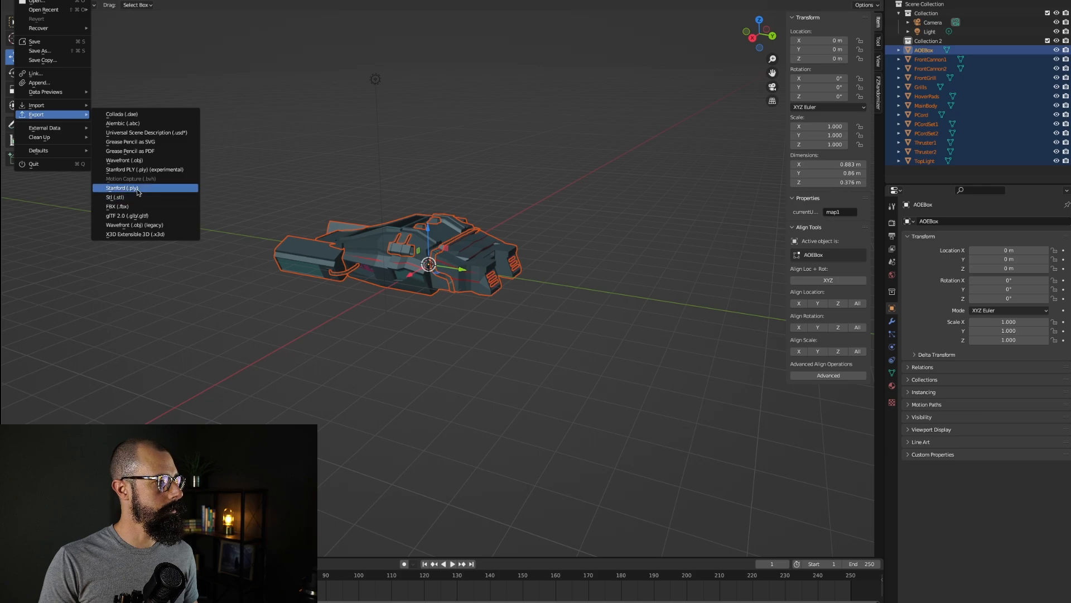
pyautogui.click(117, 206)
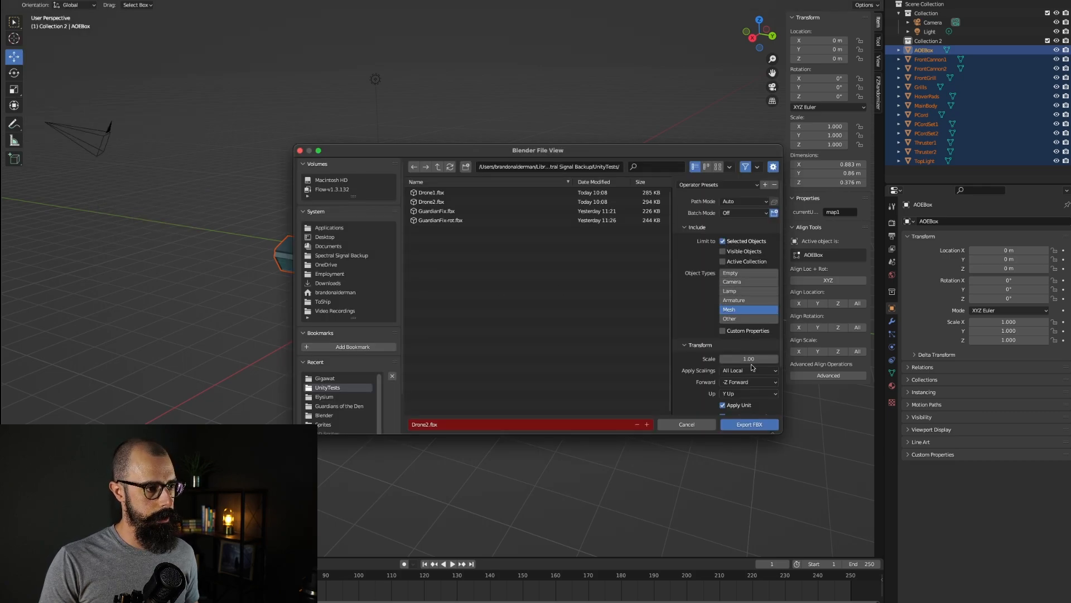
# Step: Name the export file Drone3.fbx and export the selected parts as FBX
pyautogui.scroll(-3, 754, 367)
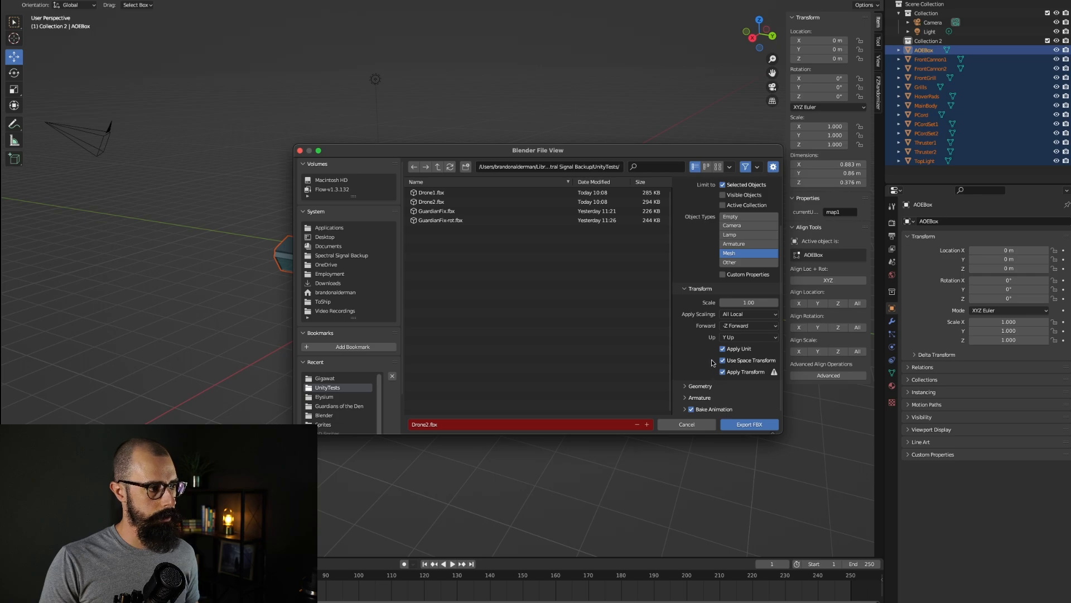
pyautogui.click(424, 424)
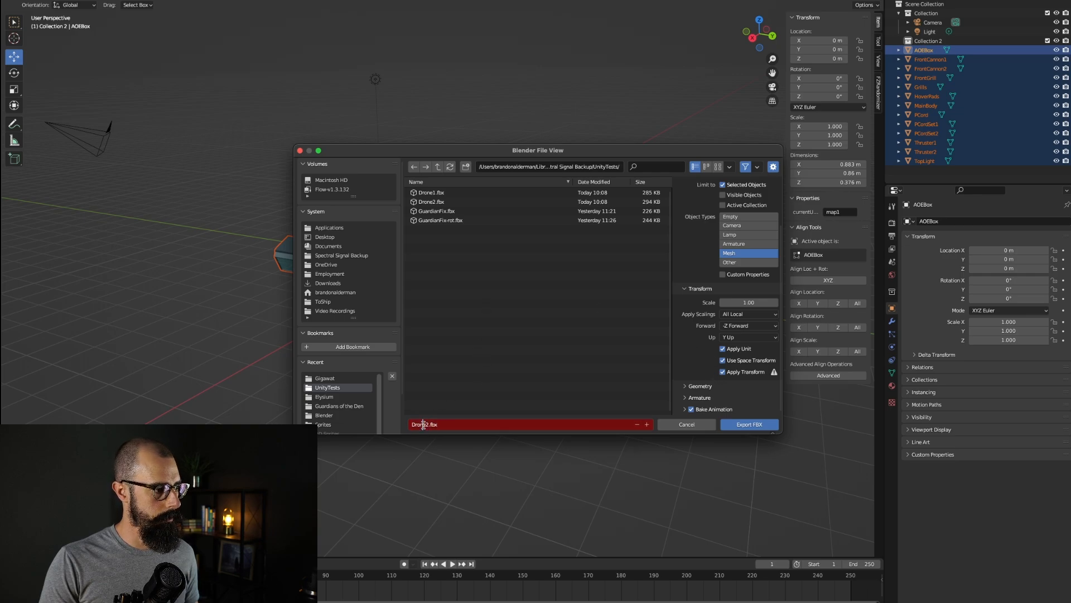
pyautogui.doubleClick(423, 425)
pyautogui.write('Drone3')
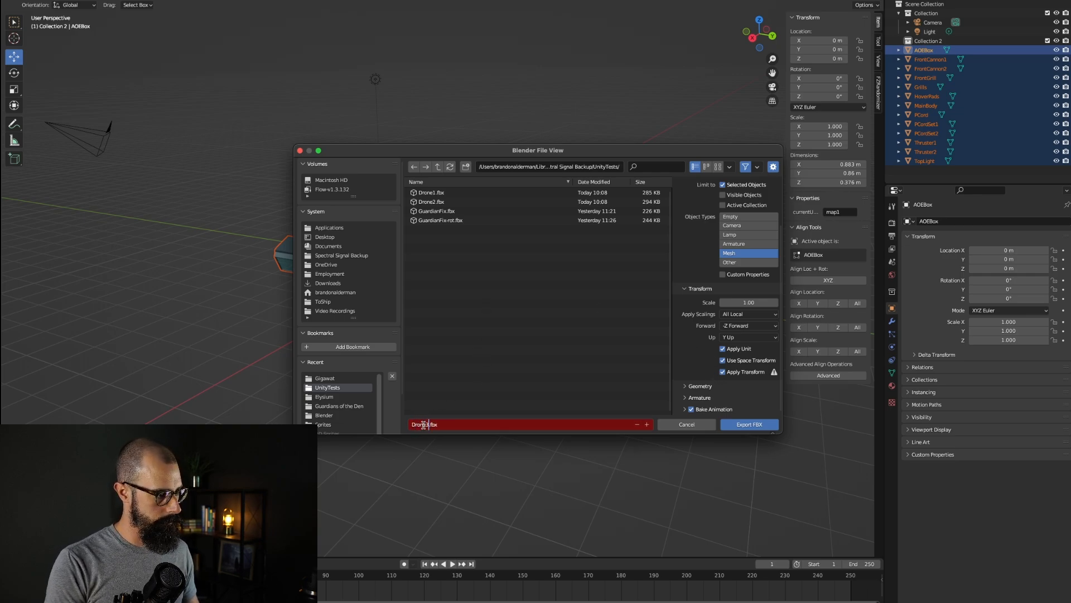
pyautogui.click(749, 424)
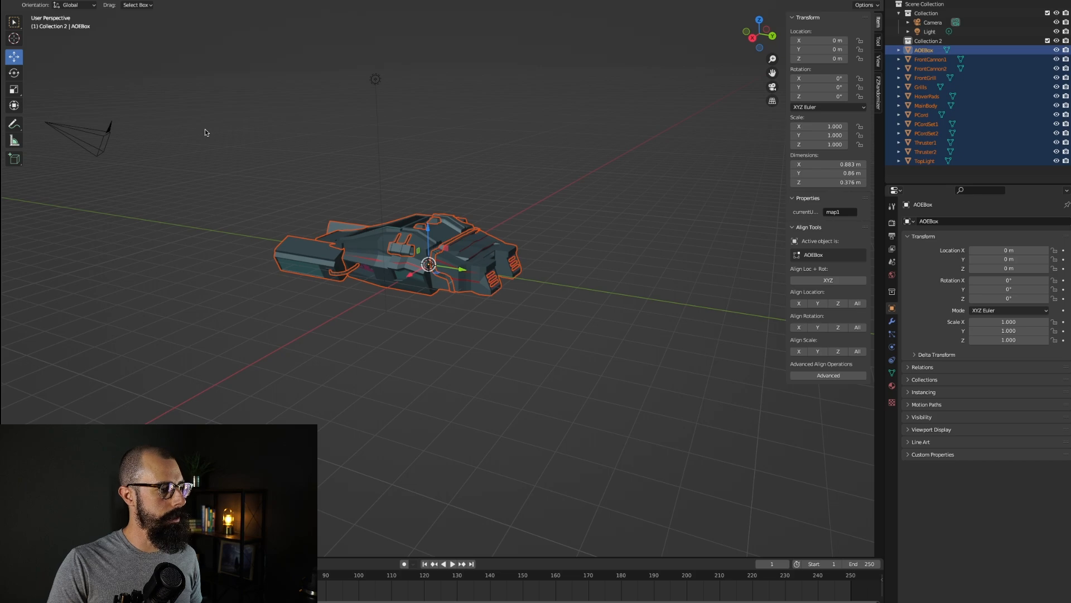
# Step: Switch to Unity and create an empty GameObject in the scene hierarchy named Drone2
pyautogui.press('super+Tab')
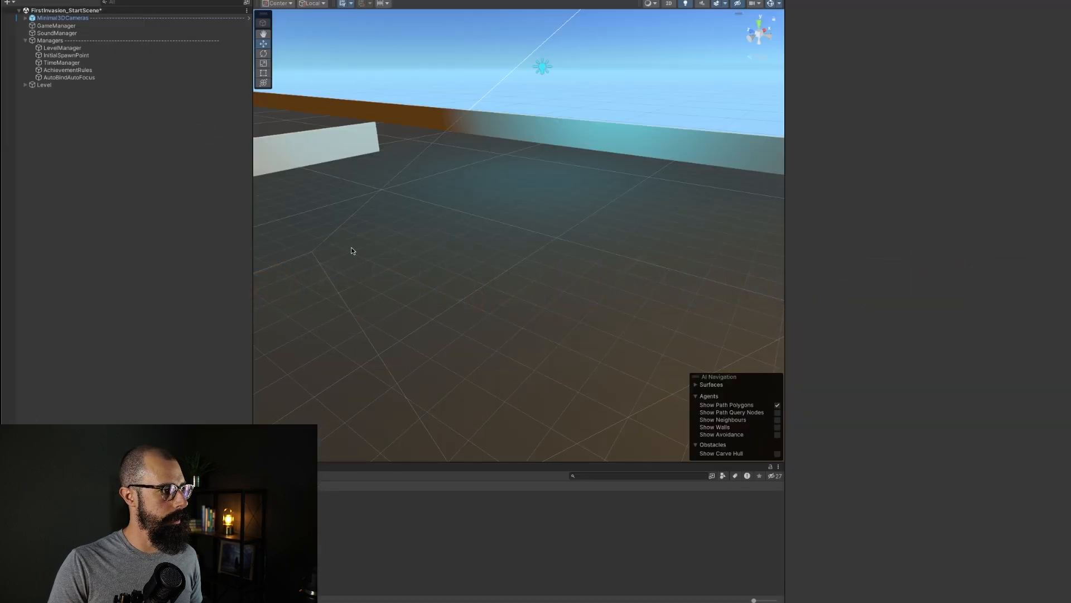
pyautogui.rightClick(52, 127)
pyautogui.click(109, 259)
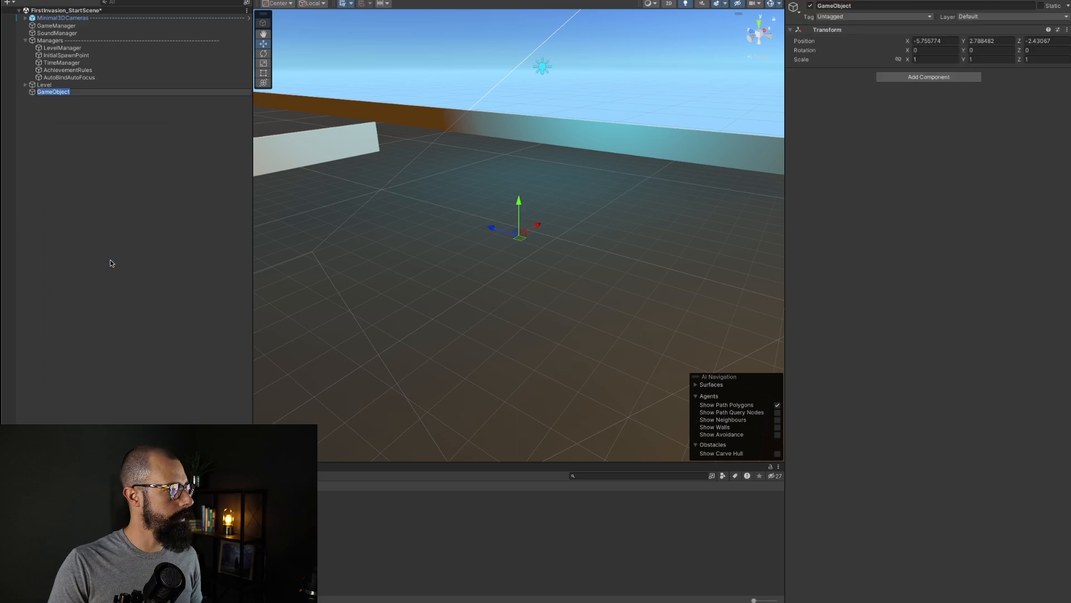
pyautogui.write('Drone')
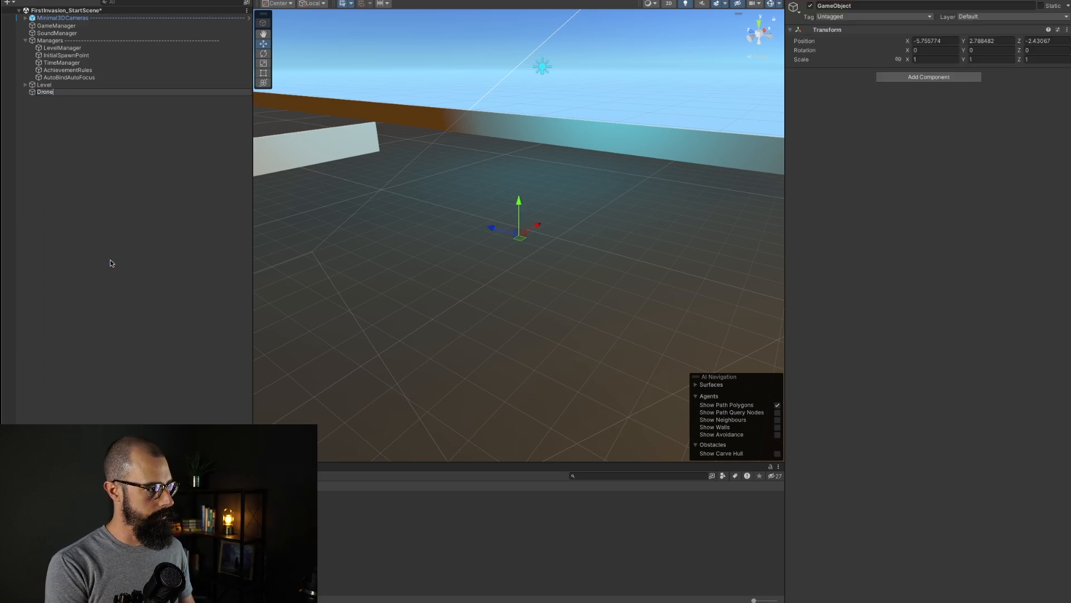
pyautogui.write('2')
pyautogui.press('Return')
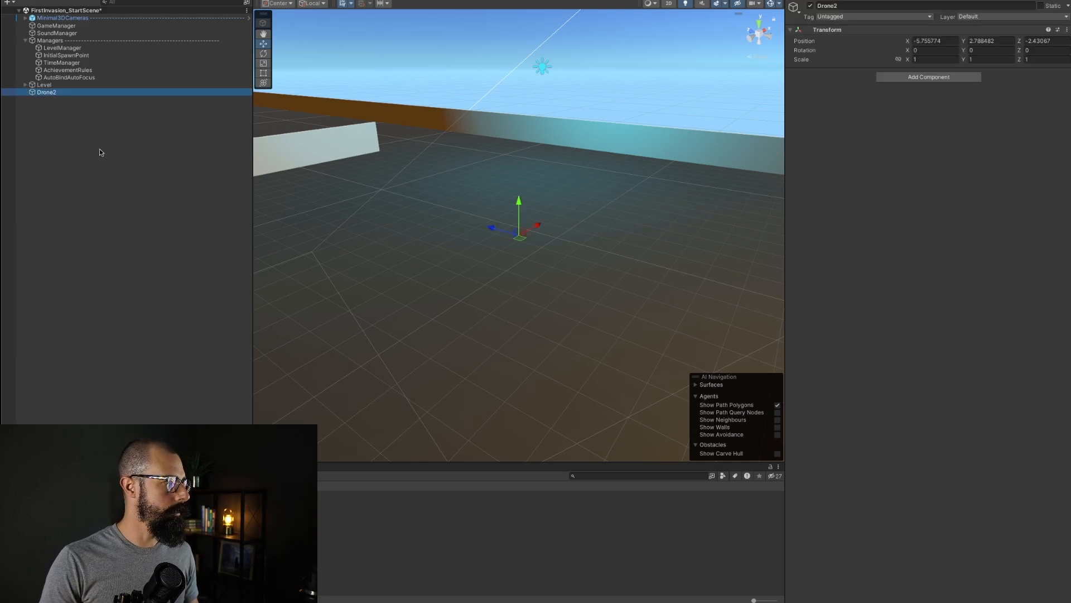
# Step: Import Drone3.fbx from the UnityTests folder as a new asset
pyautogui.click(71, 0)
pyautogui.moveTo(95, 0)
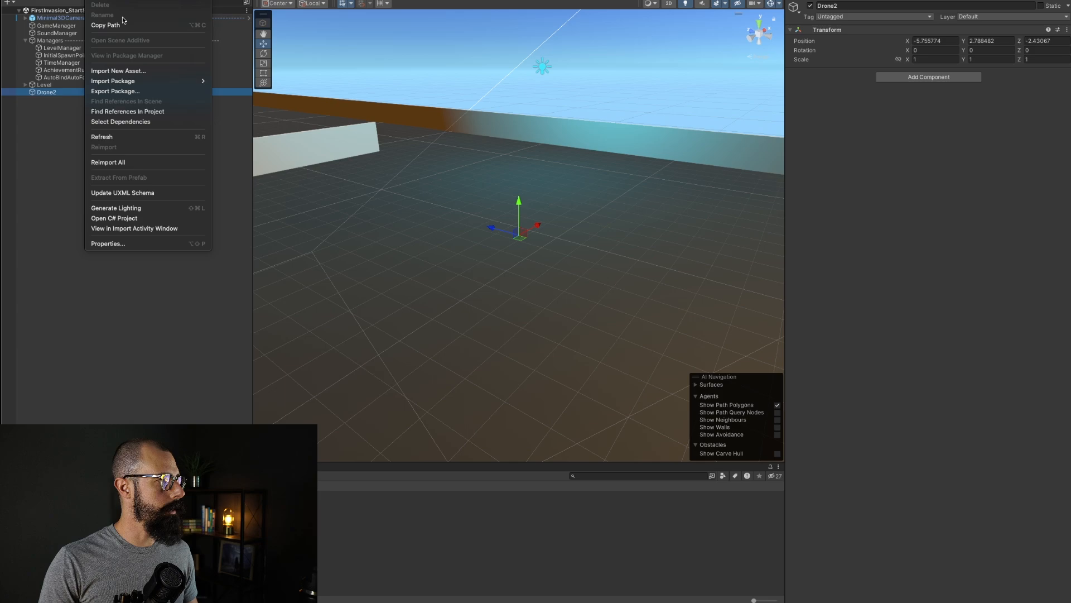
pyautogui.click(133, 67)
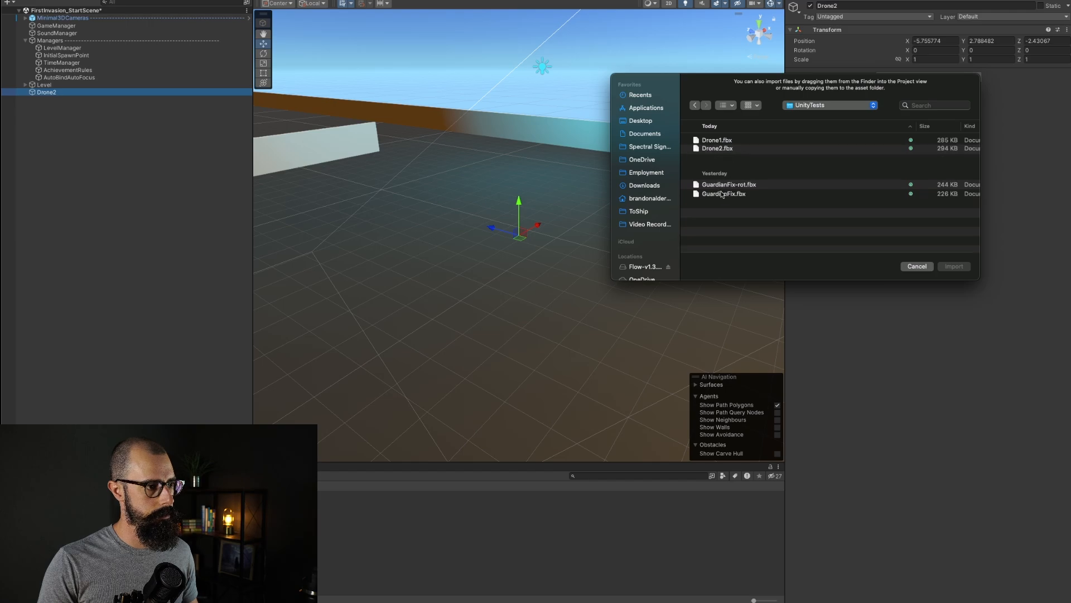
pyautogui.click(716, 162)
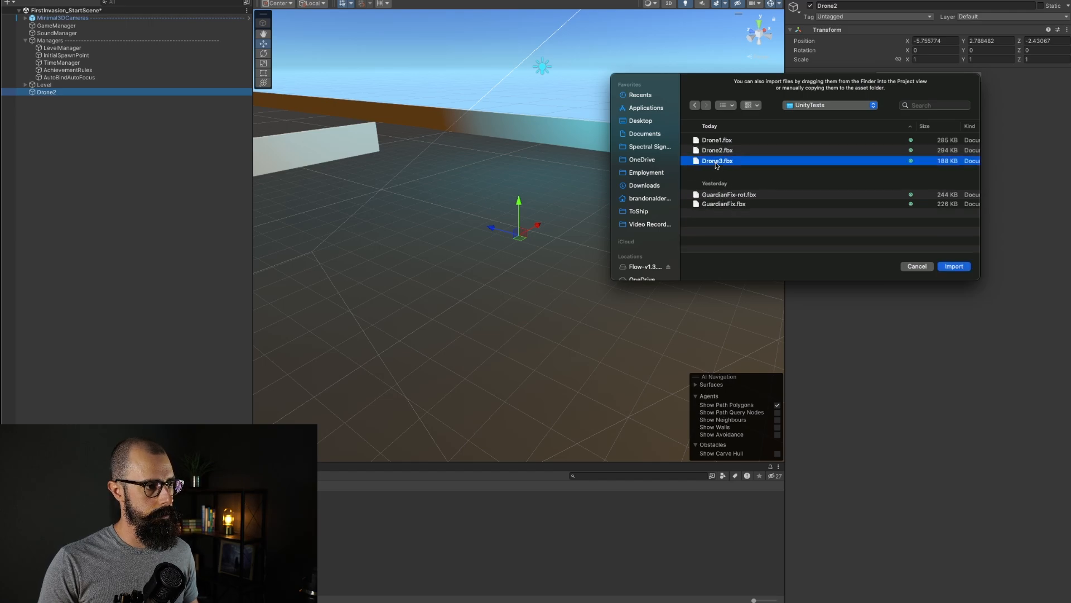
pyautogui.rightClick(761, 162)
pyautogui.click(768, 172)
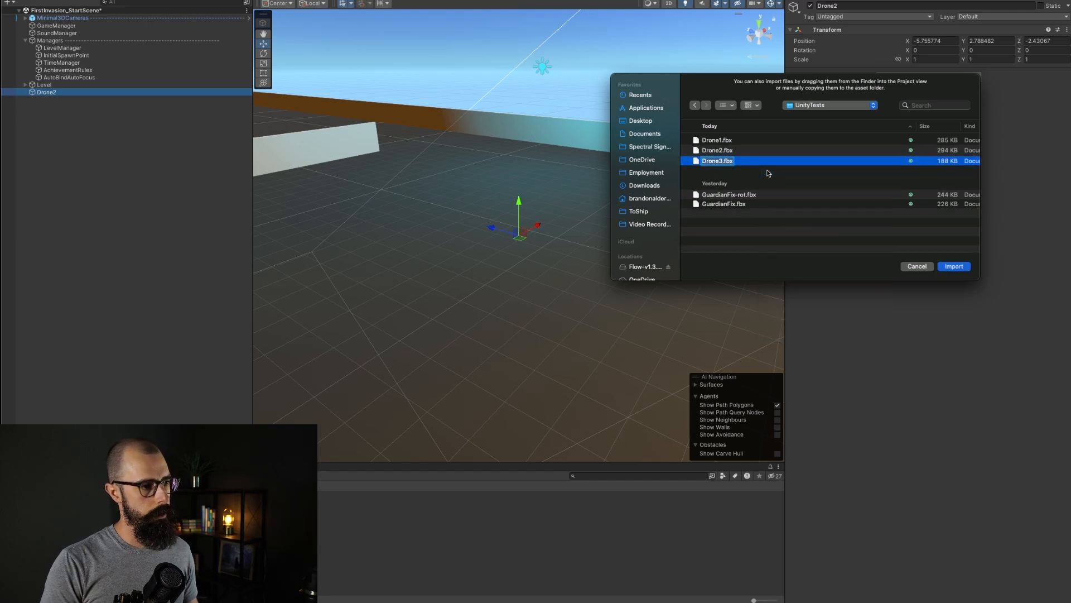
pyautogui.press('Return')
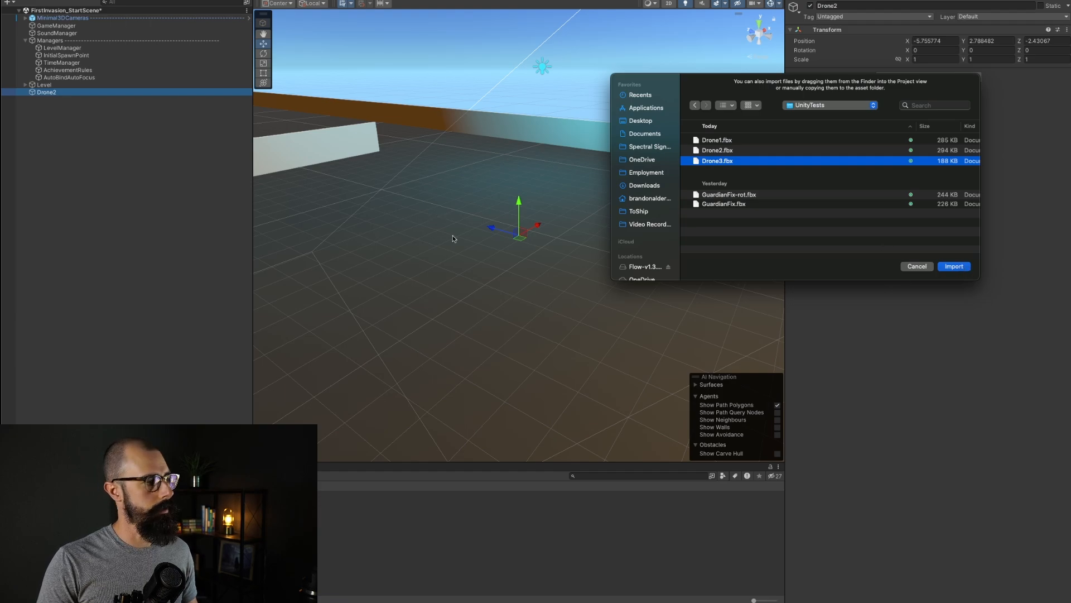
pyautogui.press('Return')
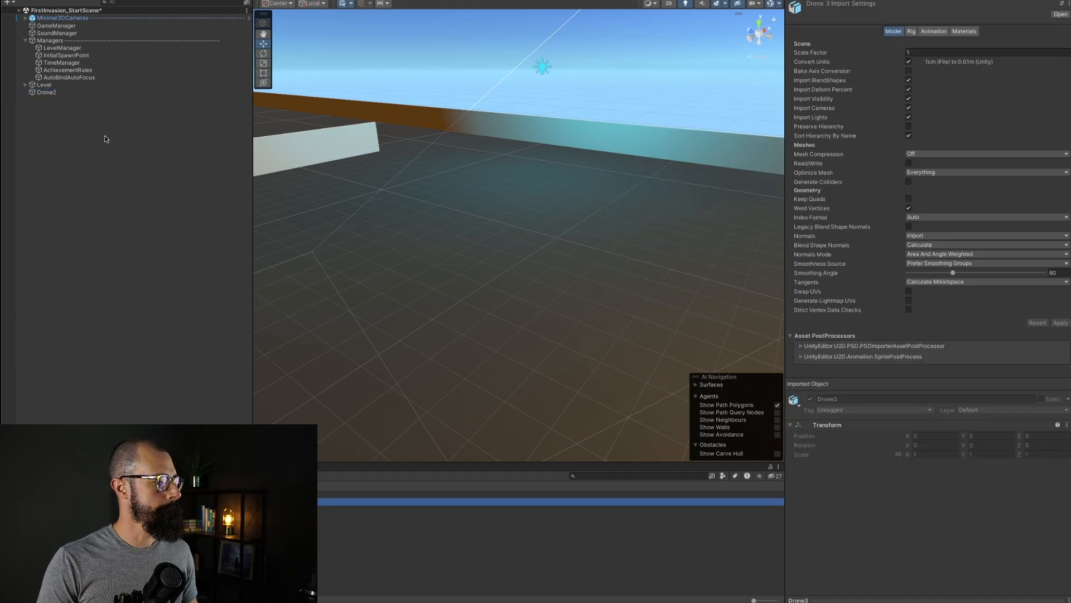
# Step: Rename the imported model asset to Drone32 and select the Drone2 GameObject
pyautogui.rightClick(335, 501)
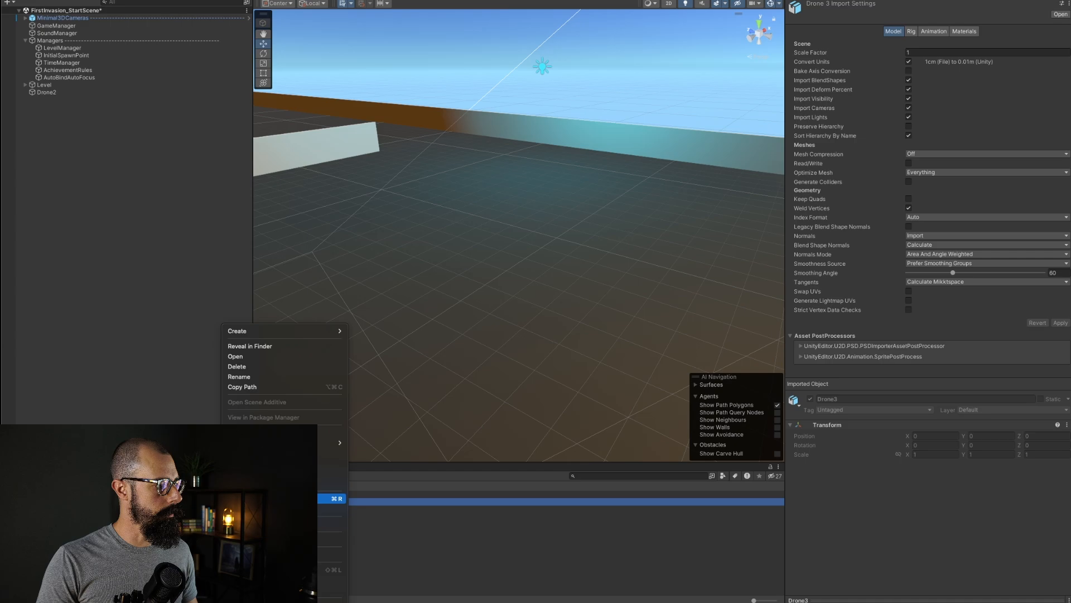
pyautogui.click(252, 378)
pyautogui.press('Return')
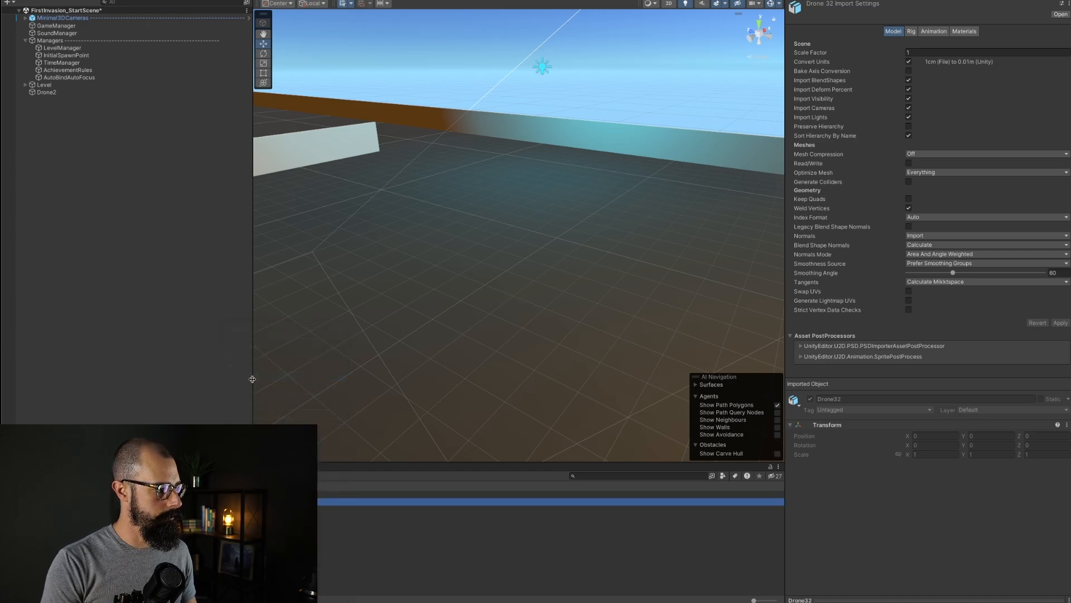
pyautogui.rightClick(244, 501)
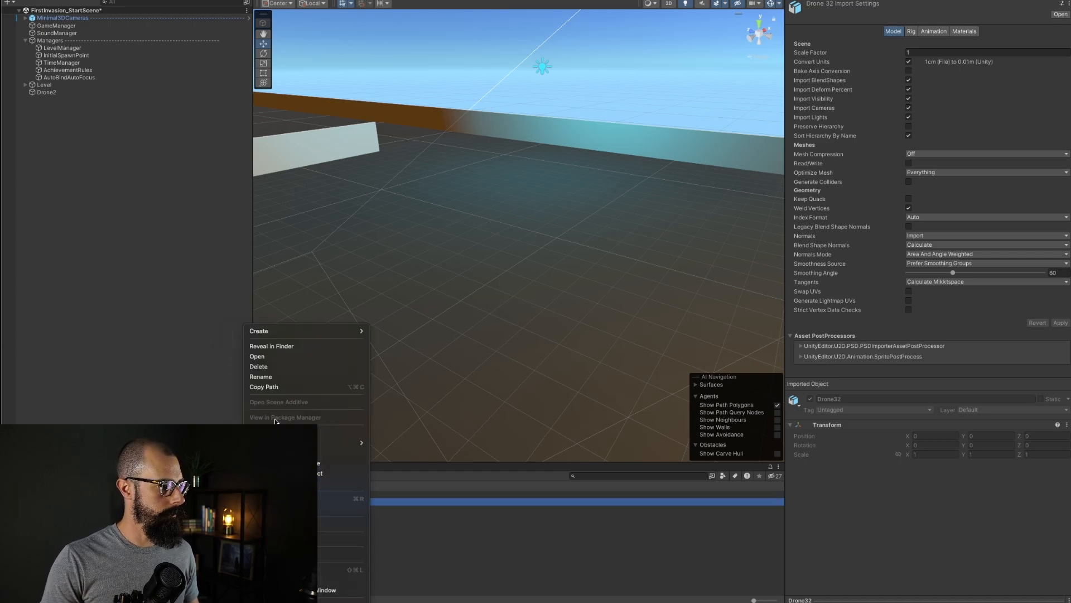
pyautogui.click(270, 378)
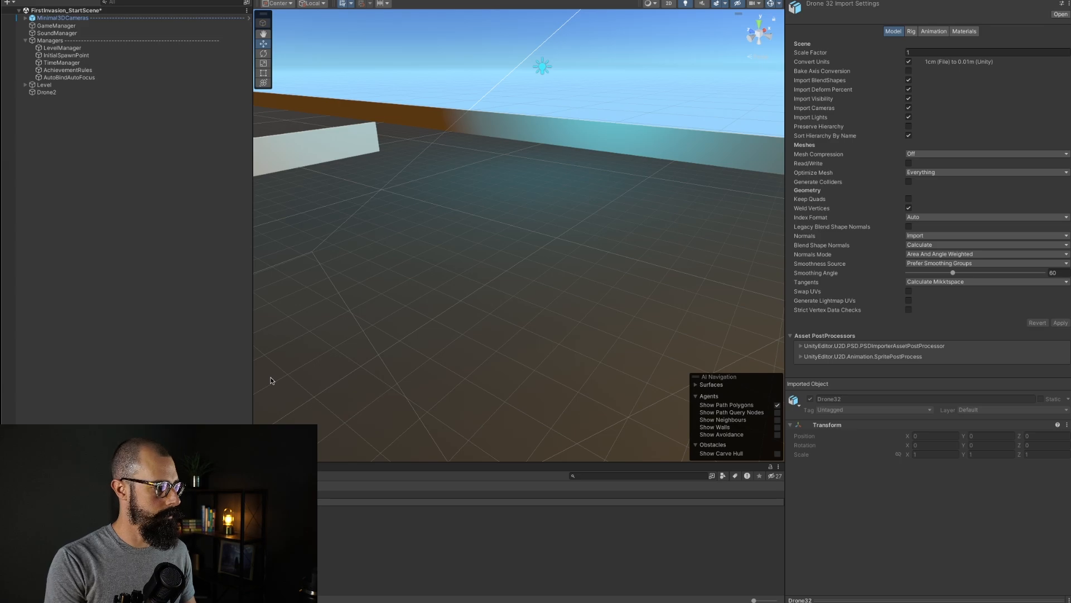
pyautogui.press('Return')
pyautogui.click(48, 94)
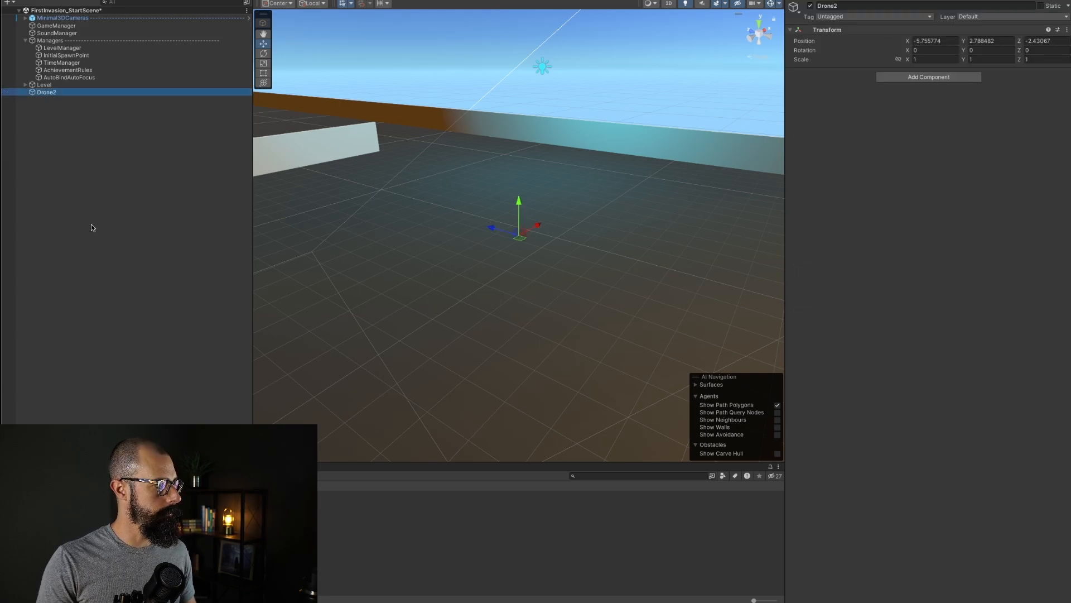
# Step: Place the Drone32 model asset as a child of the Drone2 GameObject and expand it to show its parts
pyautogui.moveTo(244, 501); pyautogui.dragTo(50, 94)
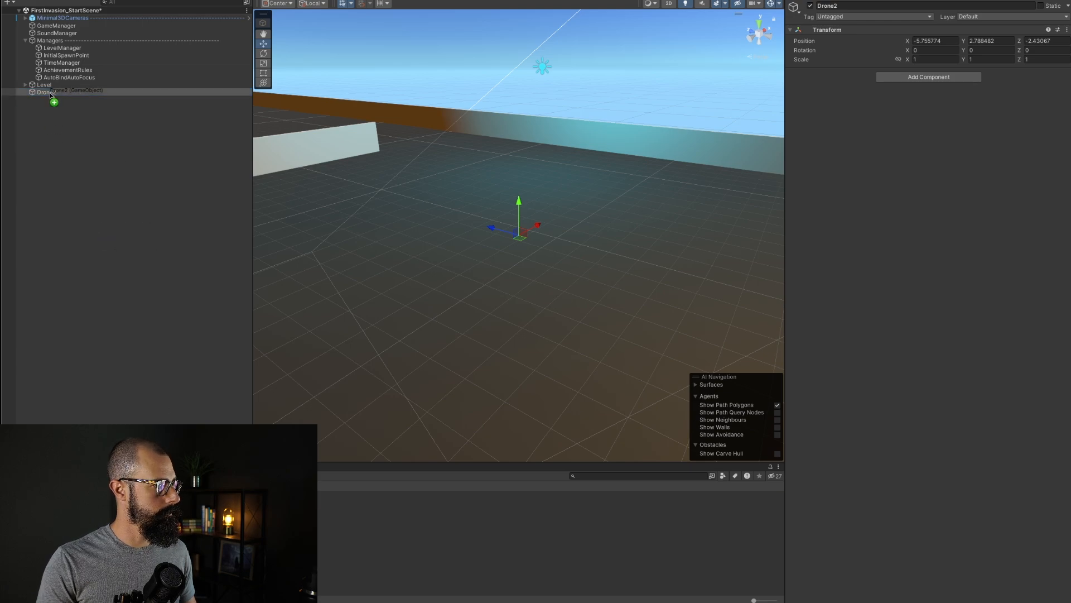
pyautogui.click(33, 99)
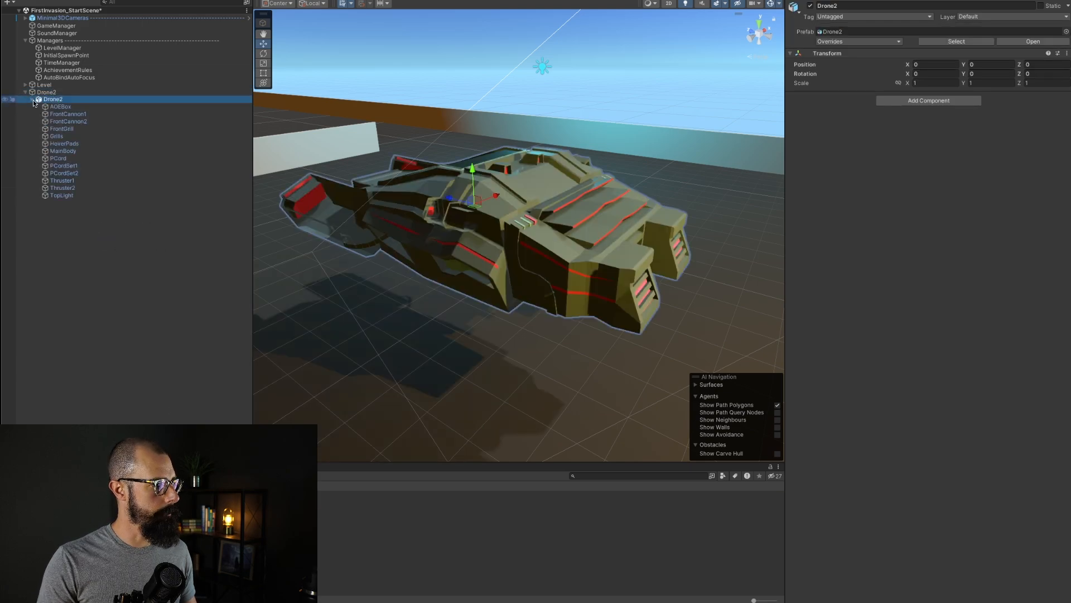
pyautogui.click(33, 99)
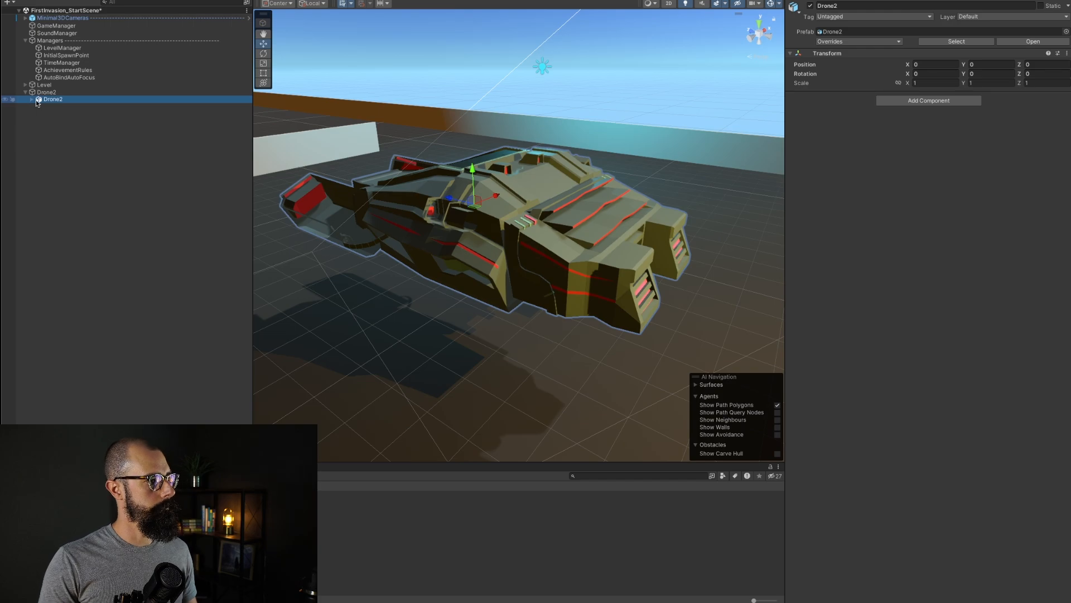
pyautogui.click(31, 99)
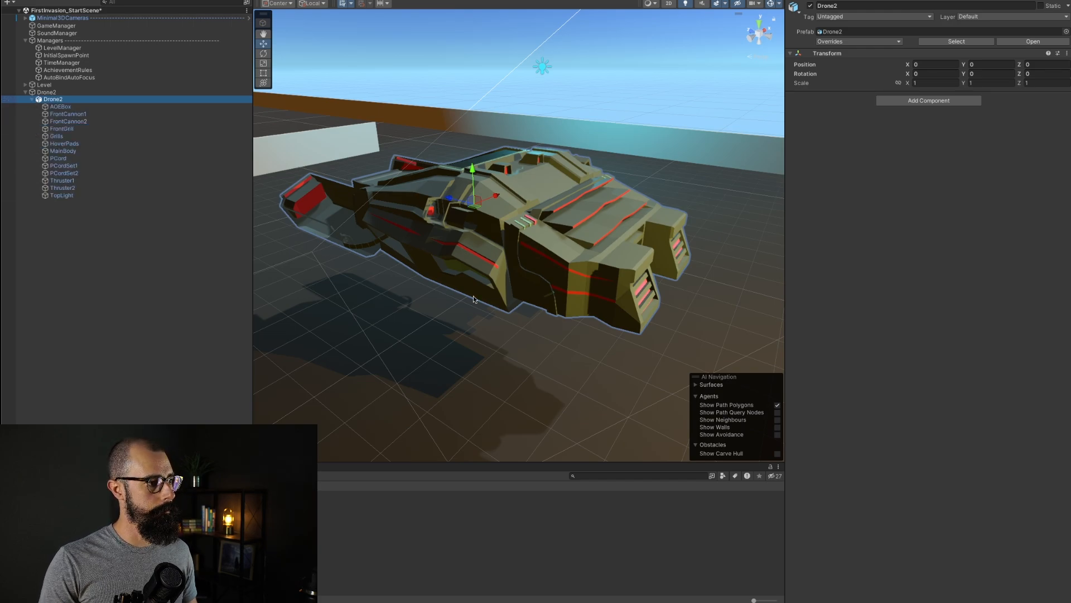
# Step: Inspect the placed ship model's parts in the scene and rotate it about 4 degrees around its Y axis
pyautogui.scroll(3, 473, 299)
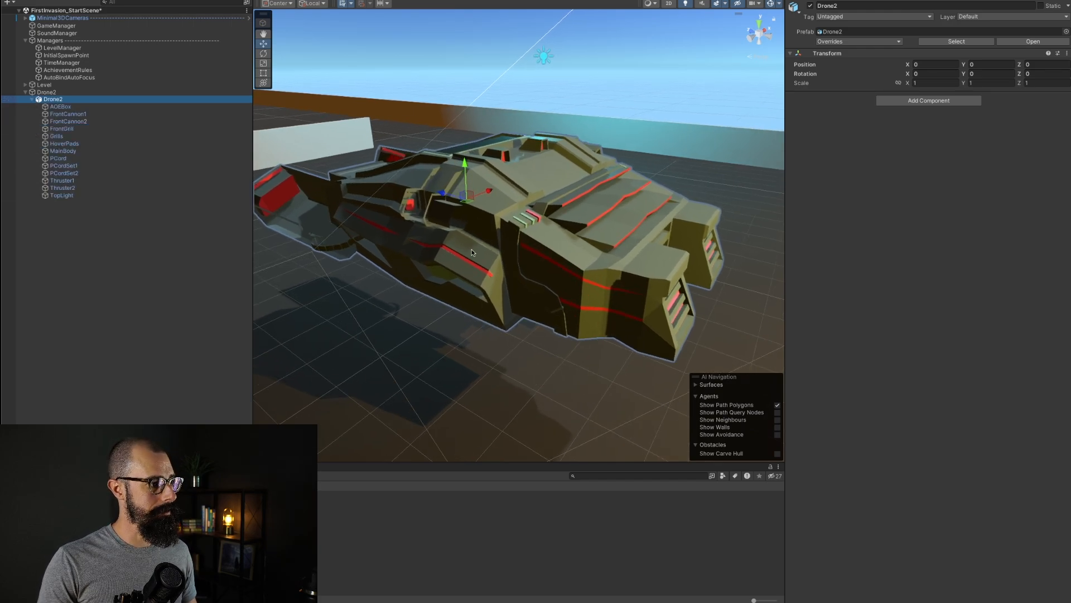
pyautogui.click(471, 249)
pyautogui.scroll(-5, 350, 225)
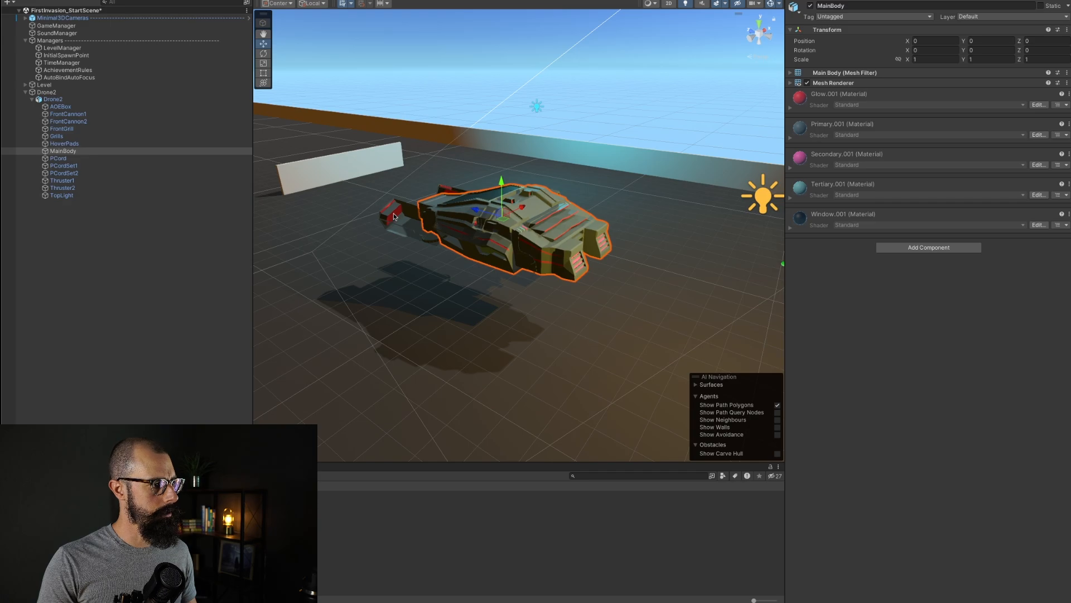
pyautogui.click(400, 224)
pyautogui.scroll(5, 489, 233)
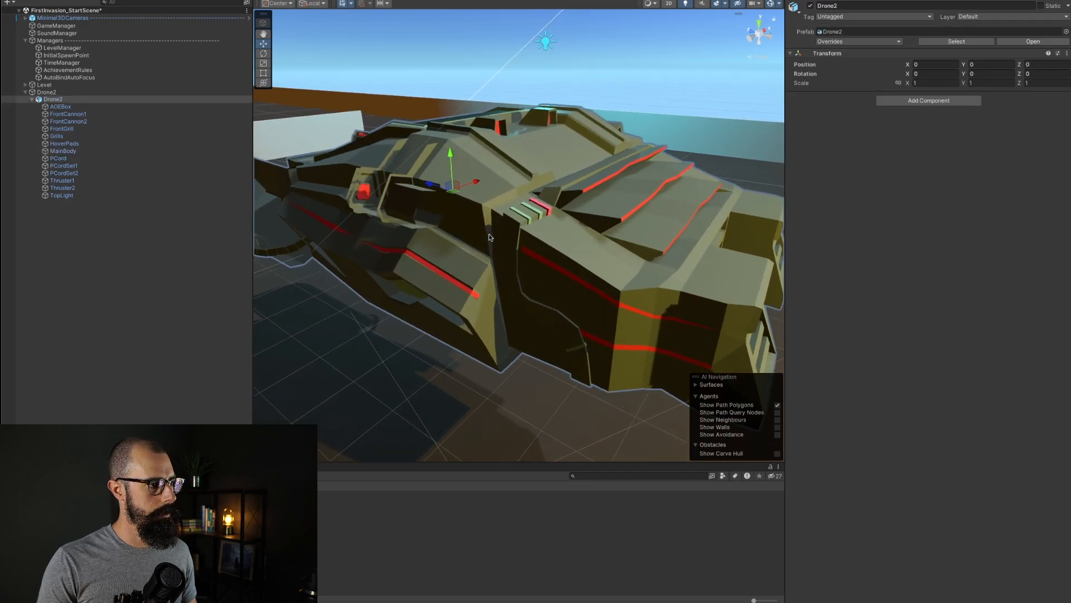
pyautogui.scroll(-2, 489, 233)
pyautogui.scroll(-2, 489, 227)
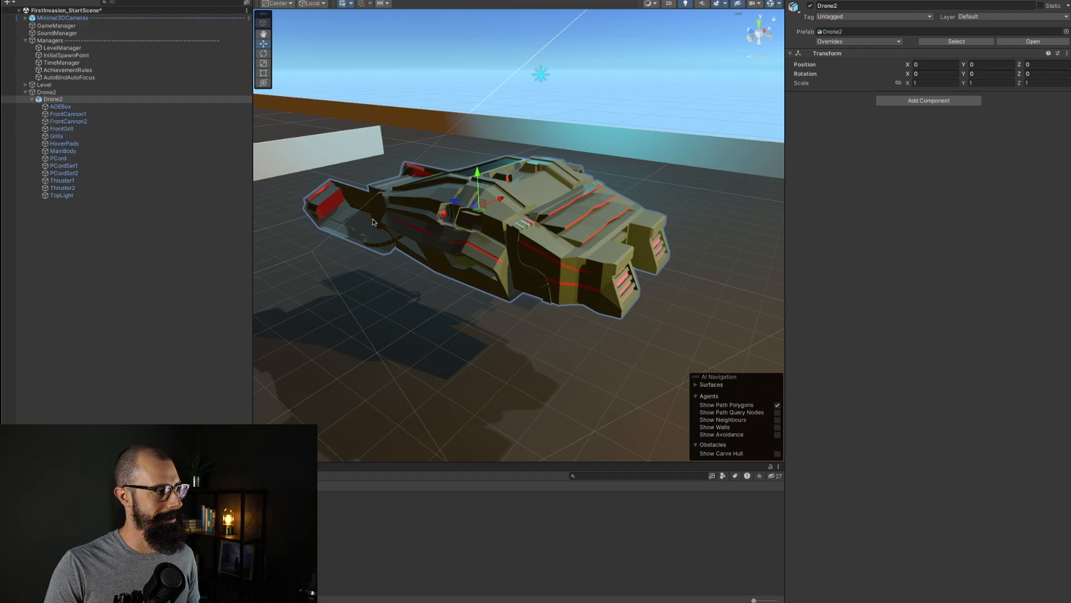
pyautogui.click(264, 54)
pyautogui.moveTo(508, 217); pyautogui.dragTo(467, 162)
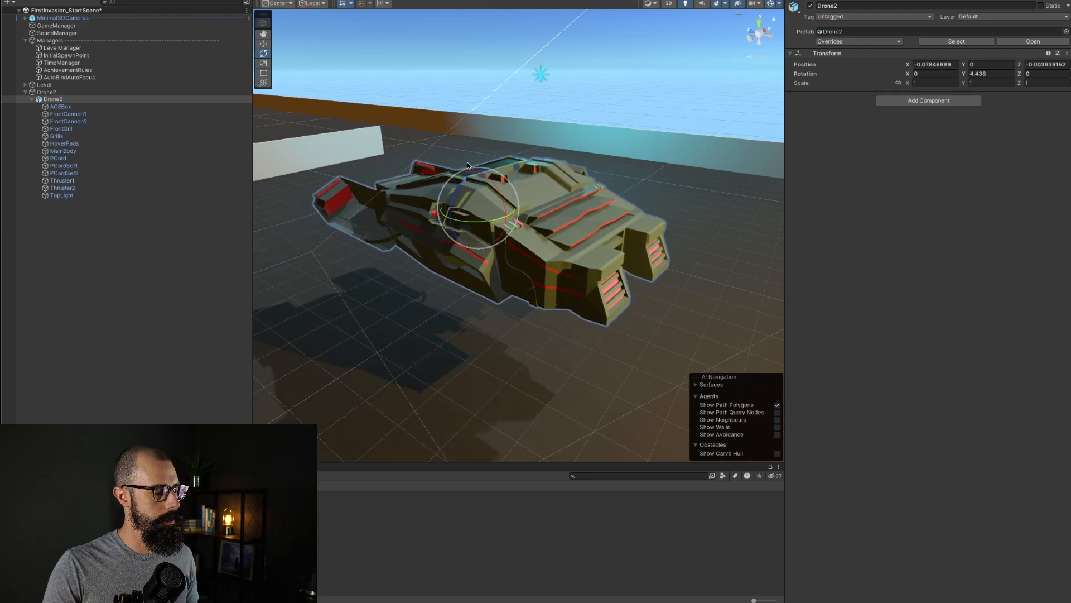
# Step: Switch to Blender and turn on the Face Orientation viewport overlay
pyautogui.press('super+Tab')
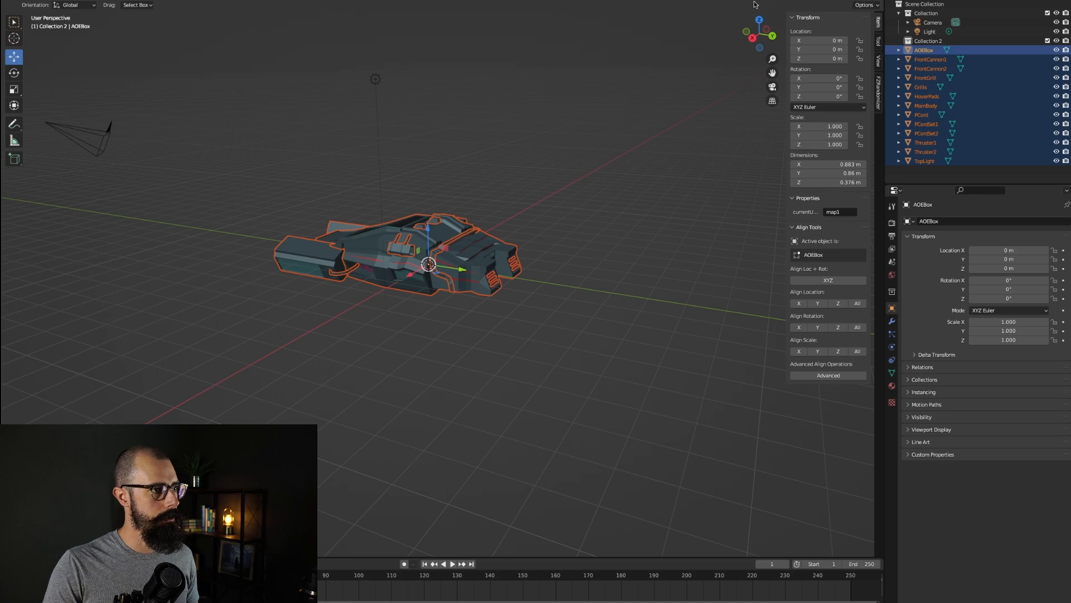
pyautogui.click(796, 1)
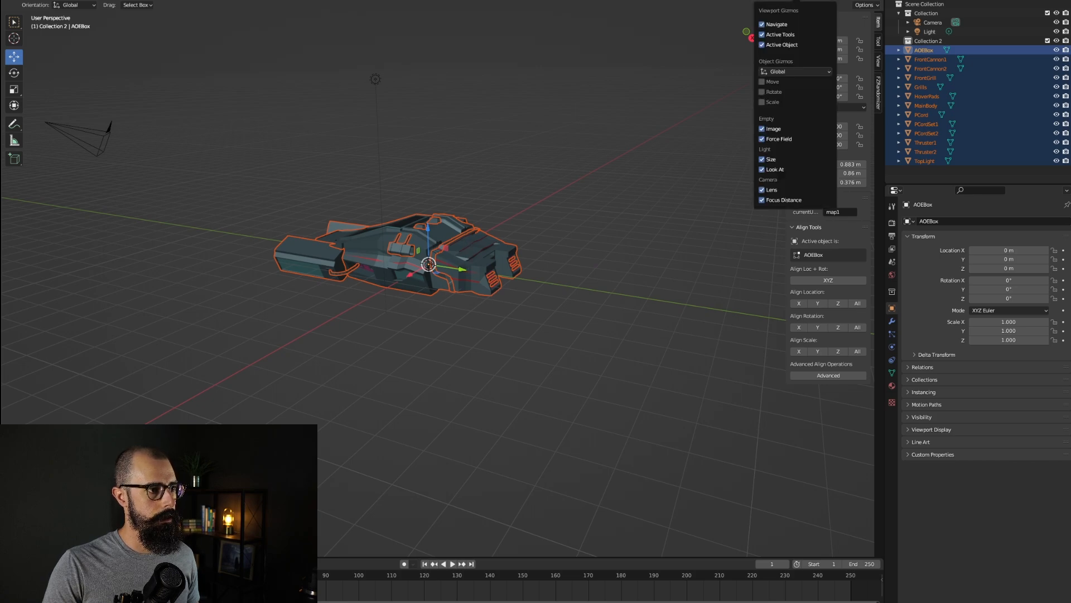
pyautogui.click(819, 1)
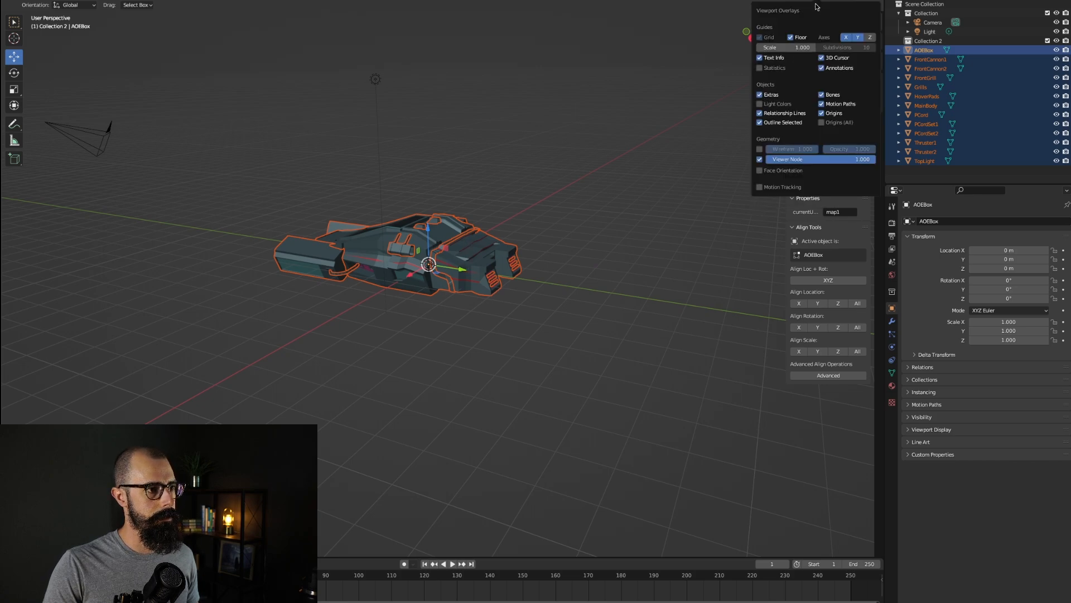
pyautogui.click(762, 170)
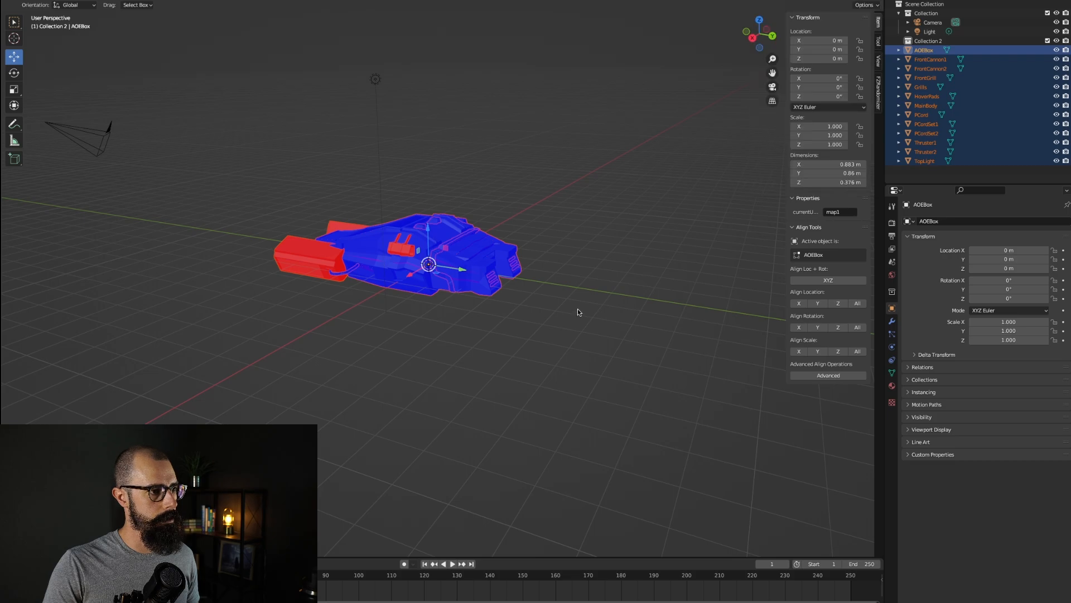
# Step: Select the FrontCannon2 object and enter Edit Mode on it
pyautogui.click(819, 1)
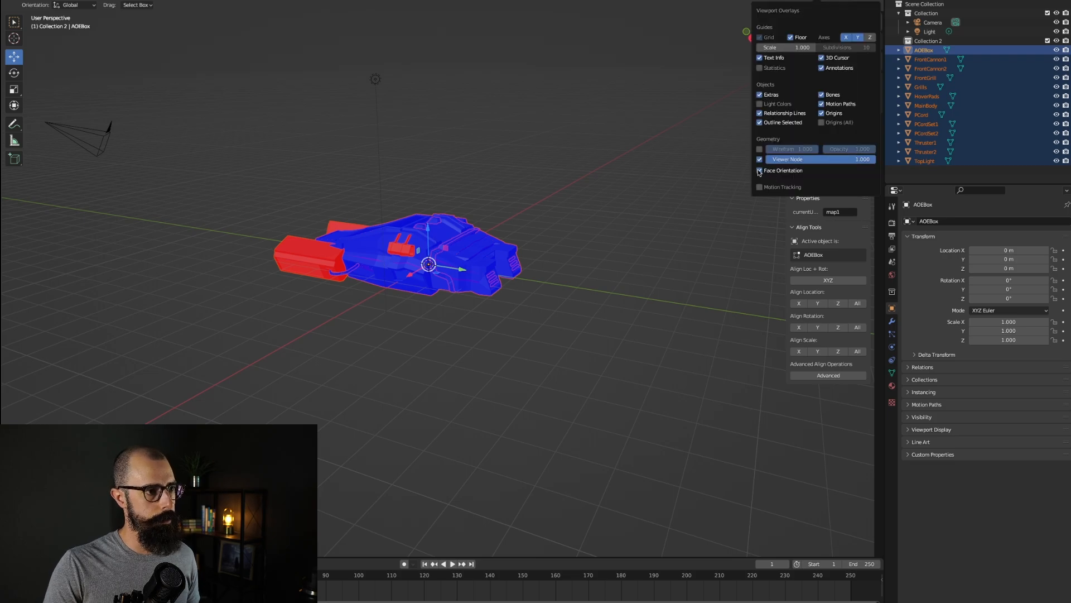
pyautogui.click(270, 274)
pyautogui.moveTo(270, 272); pyautogui.dragTo(270, 273, button='middle')
pyautogui.click(337, 327)
pyautogui.press('Tab')
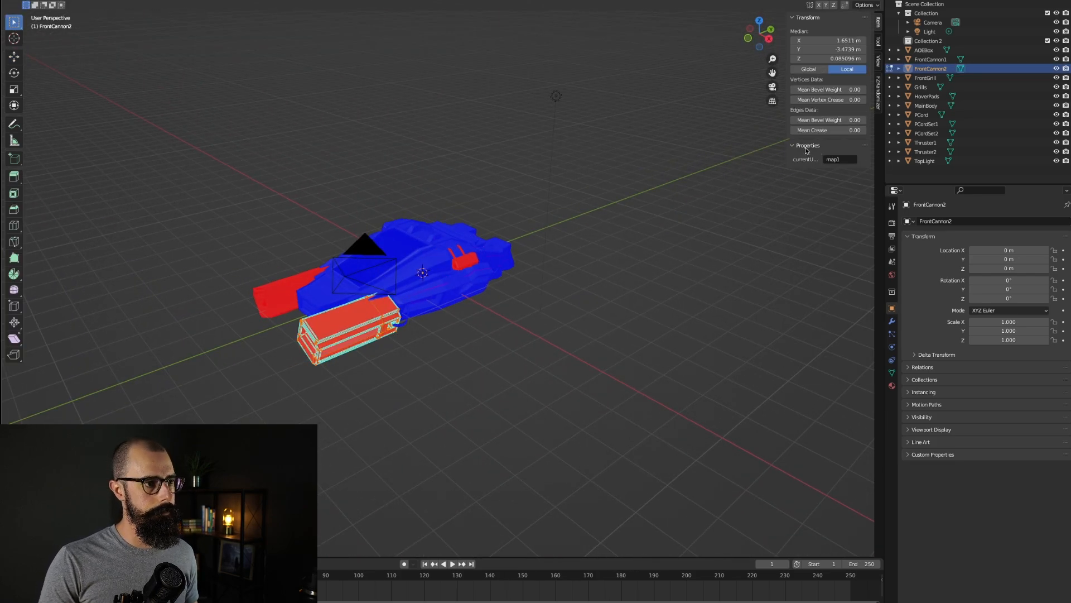
# Step: Toggle the front cannon between Object and Edit Mode, browse the vertex context menu and deselect all vertices
pyautogui.click(819, 5)
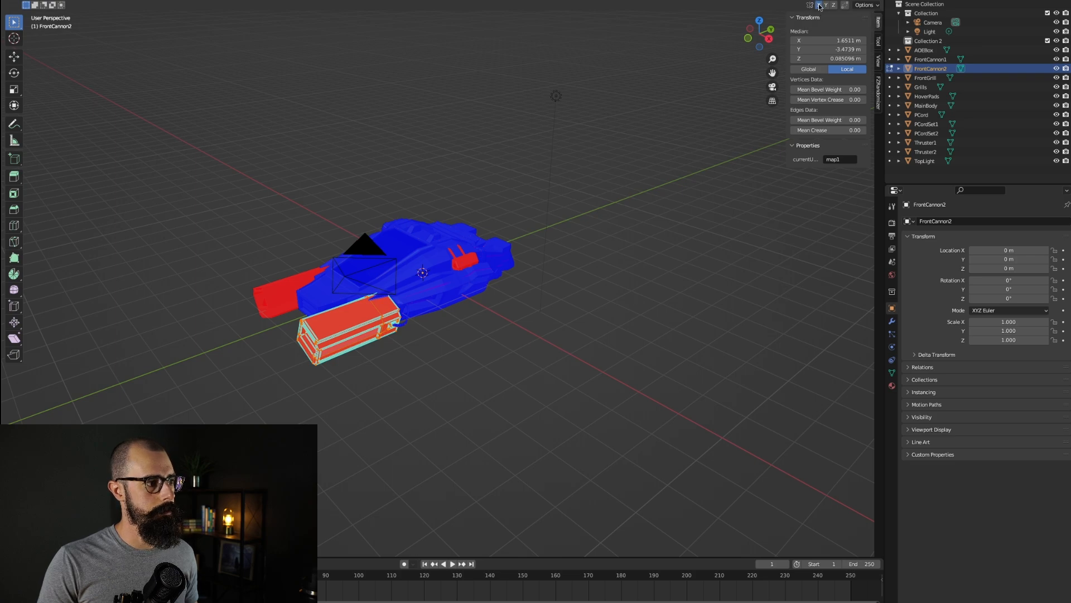
pyautogui.press('Tab')
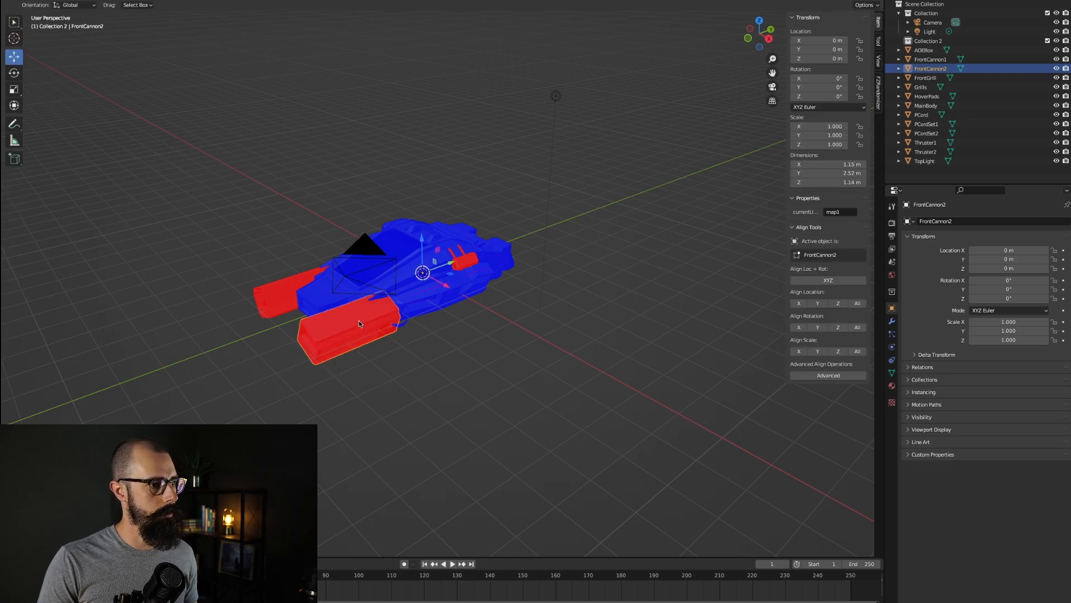
pyautogui.click(816, 0)
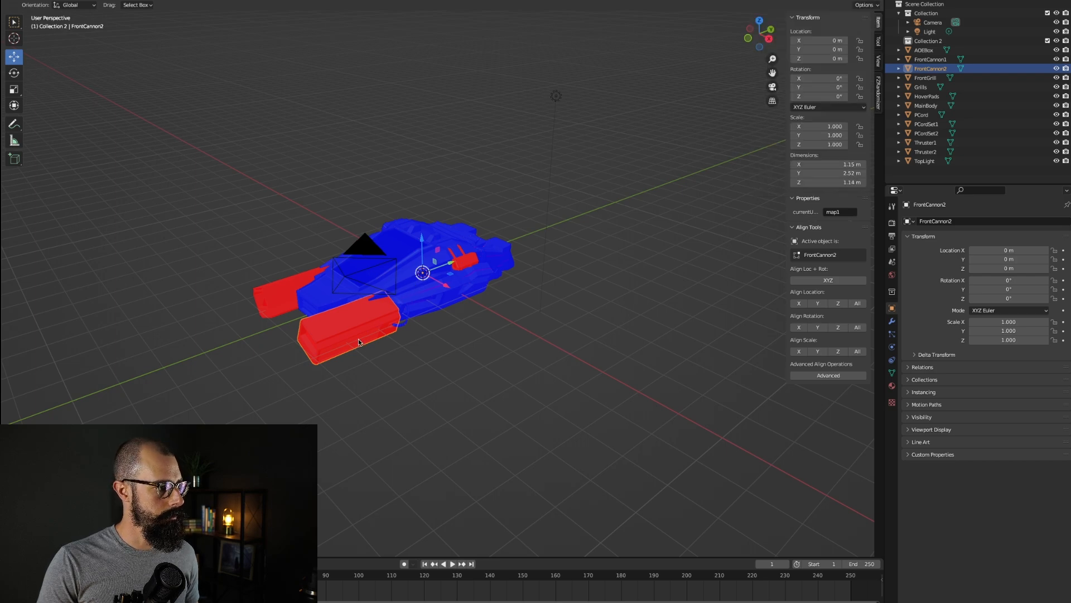
pyautogui.press('Tab')
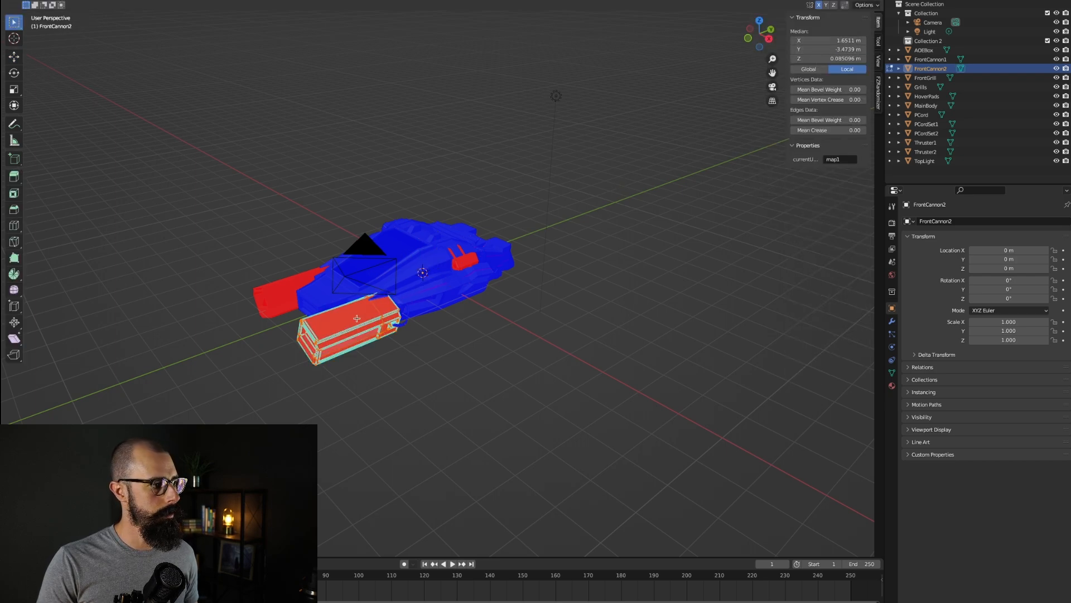
pyautogui.rightClick(357, 318)
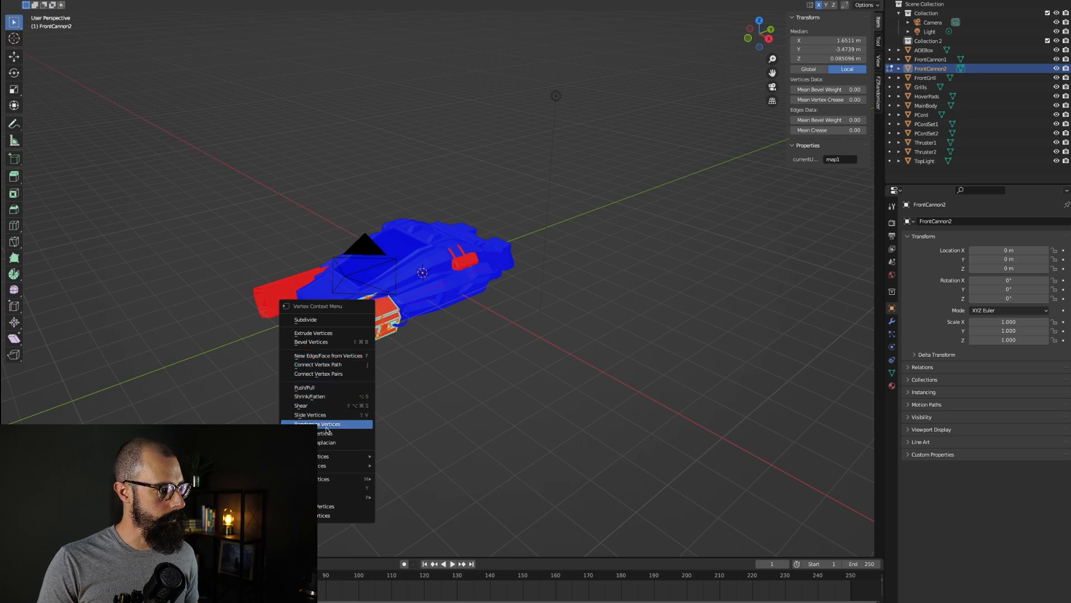
pyautogui.moveTo(331, 456)
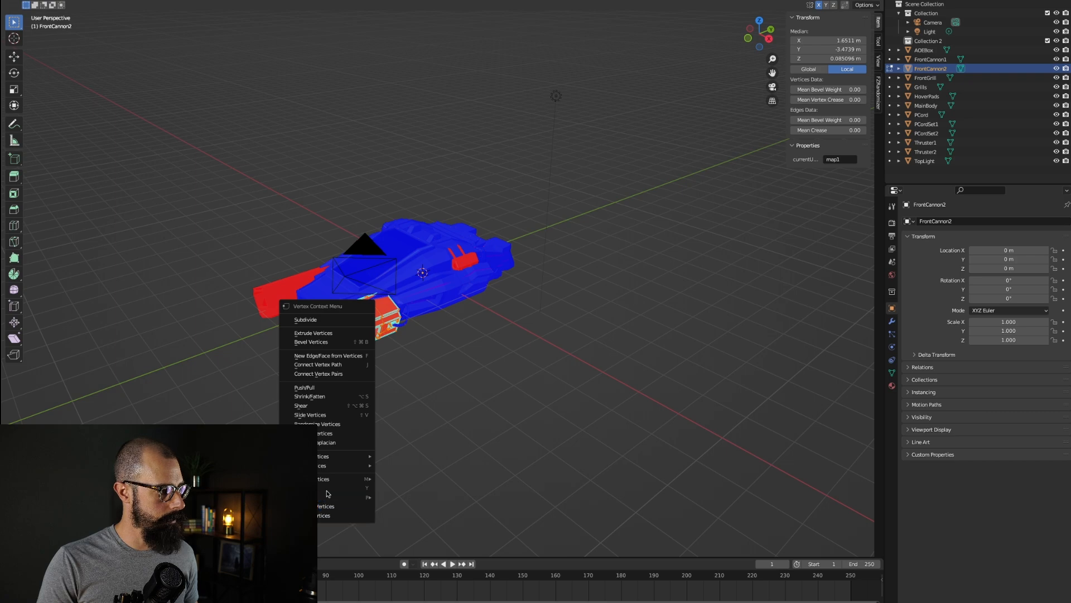
pyautogui.hotkey('alt', 'a')
# Step: Switch to Google Chrome and open Claude in a new tab
pyautogui.press('super+Tab')
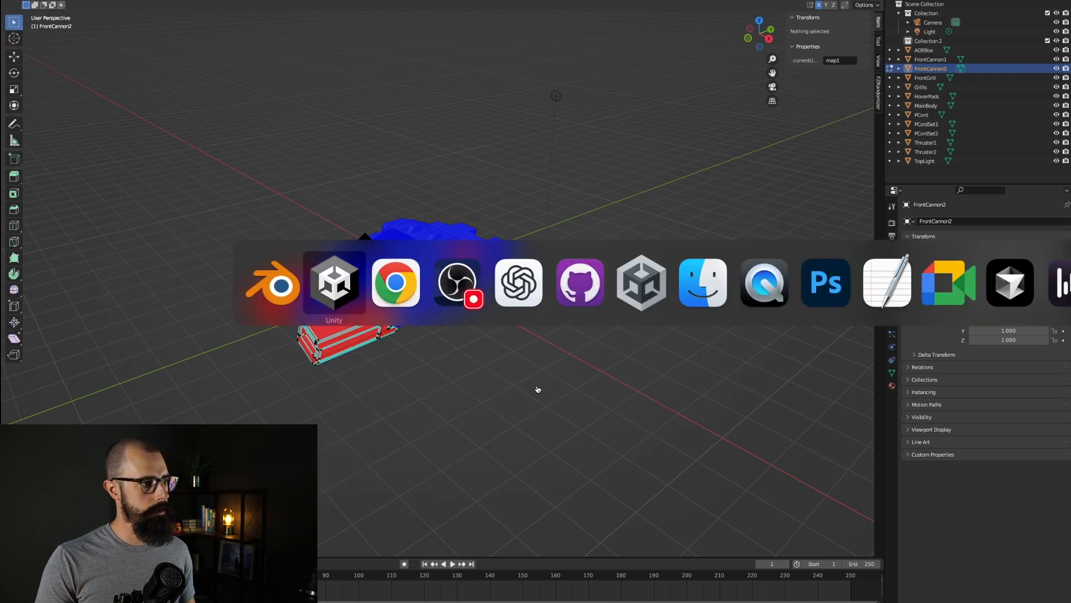
pyautogui.press('super+Tab')
pyautogui.press('super+Tab')
pyautogui.press('super+Tab')
pyautogui.press('super+Tab')
pyautogui.press('super+Tab')
pyautogui.press('super+Tab')
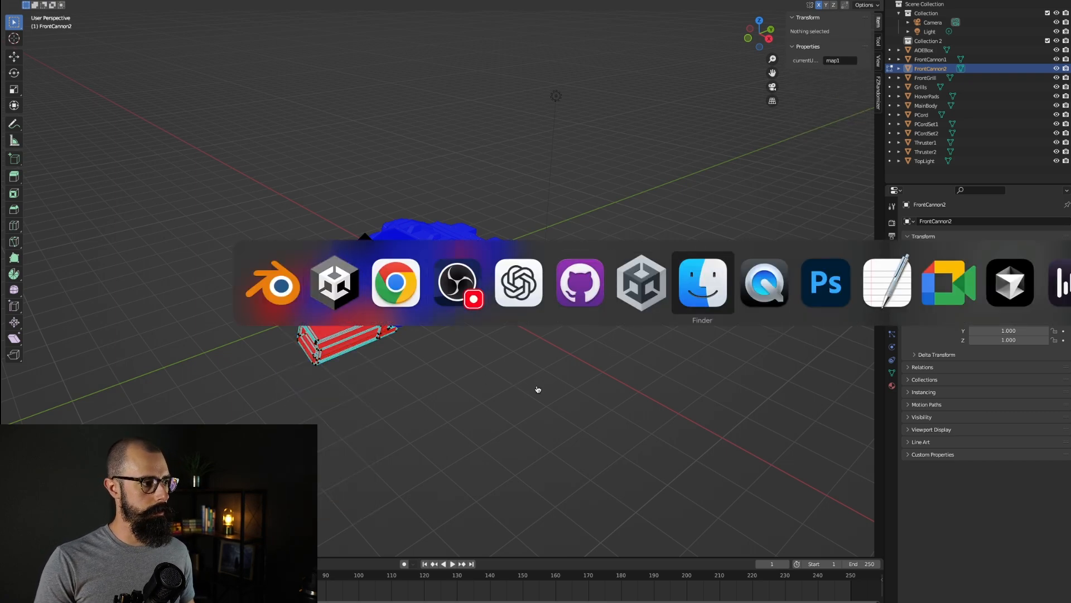
pyautogui.press('super+shift+Tab')
pyautogui.press('super+shift+Tab')
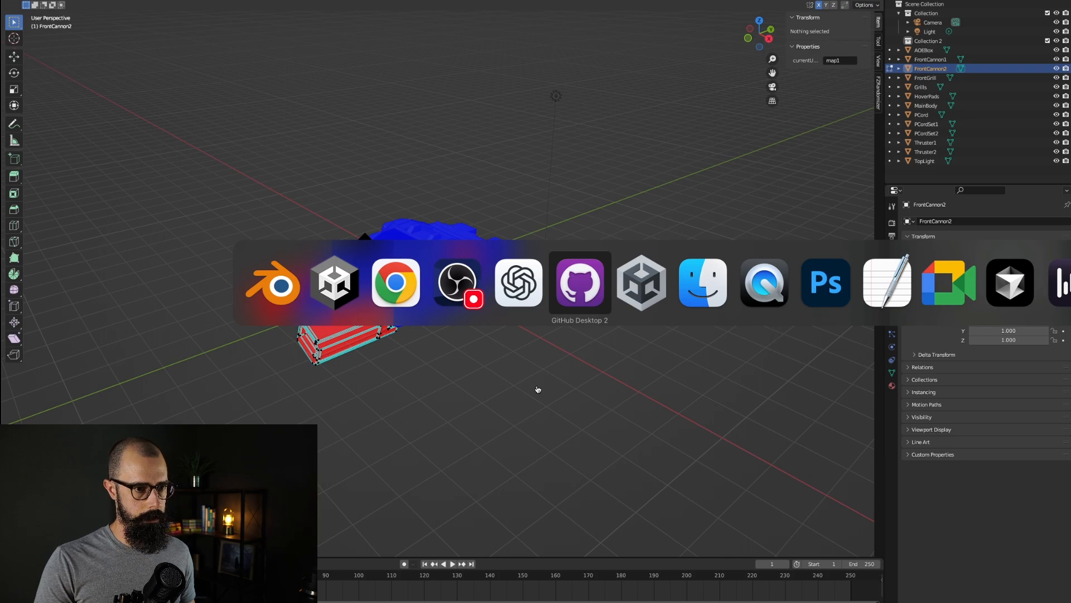
pyautogui.press('super+shift+Tab')
pyautogui.press('super+shift+Tab')
pyautogui.press('super+shift+Tab')
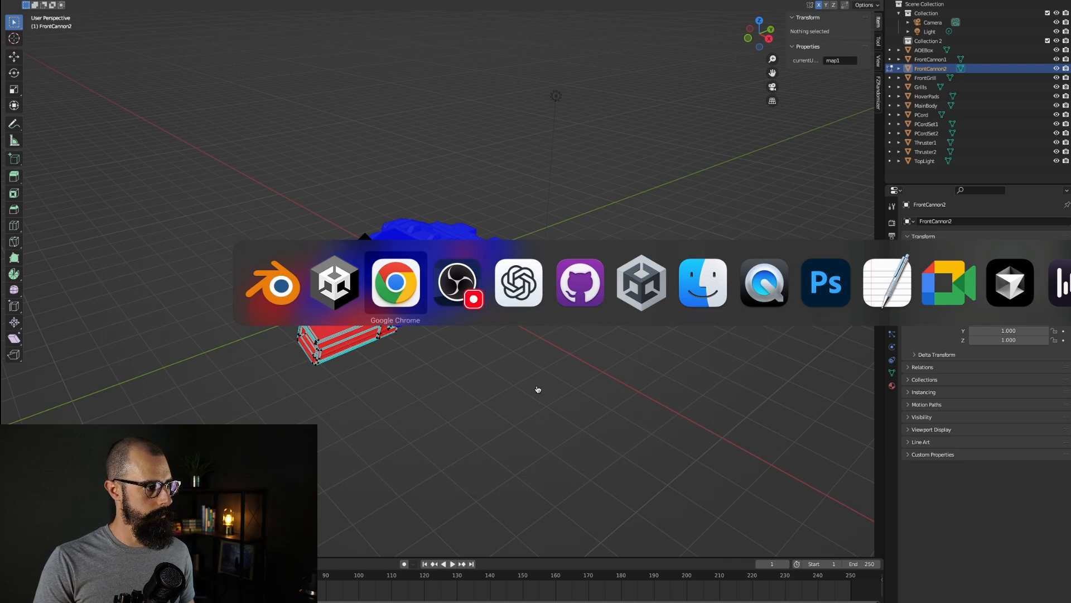
pyautogui.press('super+t')
pyautogui.write('cla')
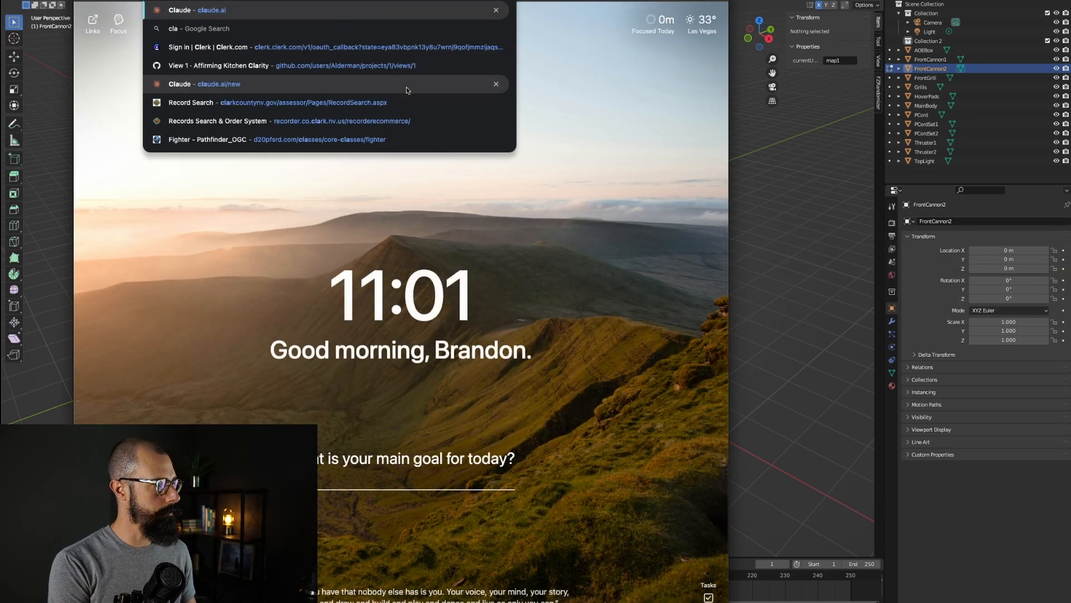
pyautogui.press('Return')
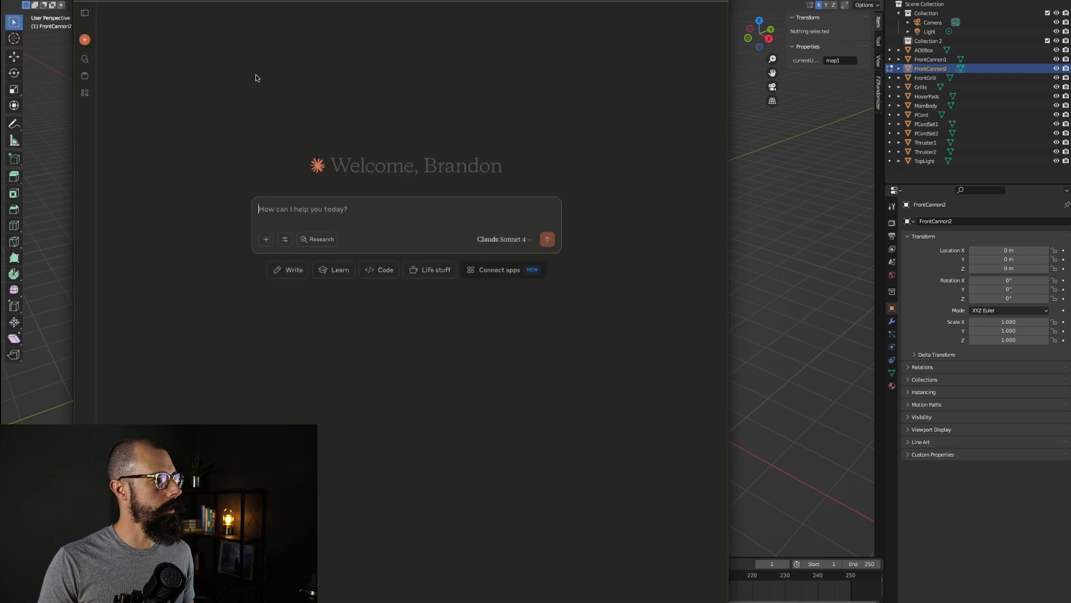
# Step: Ask Claude how to flip backwards faces that show red in Face Orientation after entering Edit Mode in Blender
pyautogui.write('I have a model')
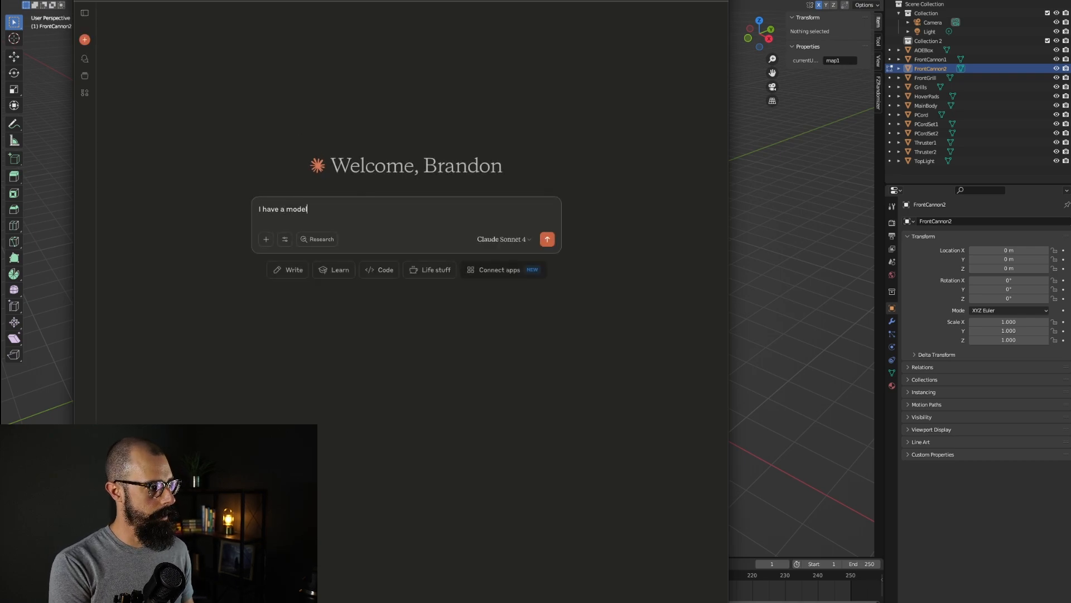
pyautogui.write(' in blender whe')
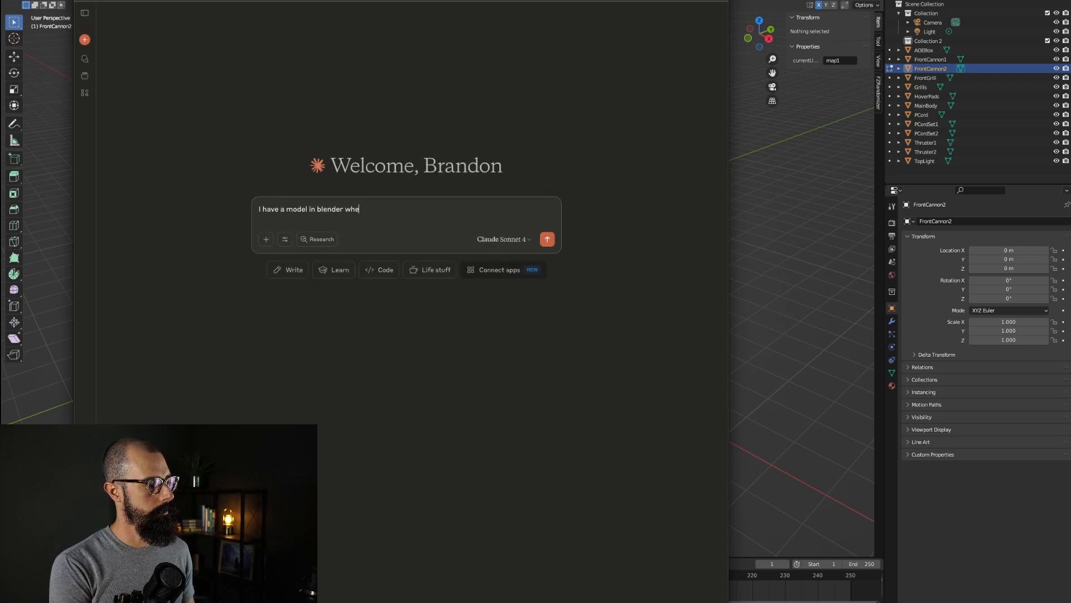
pyautogui.write('re the faces are ')
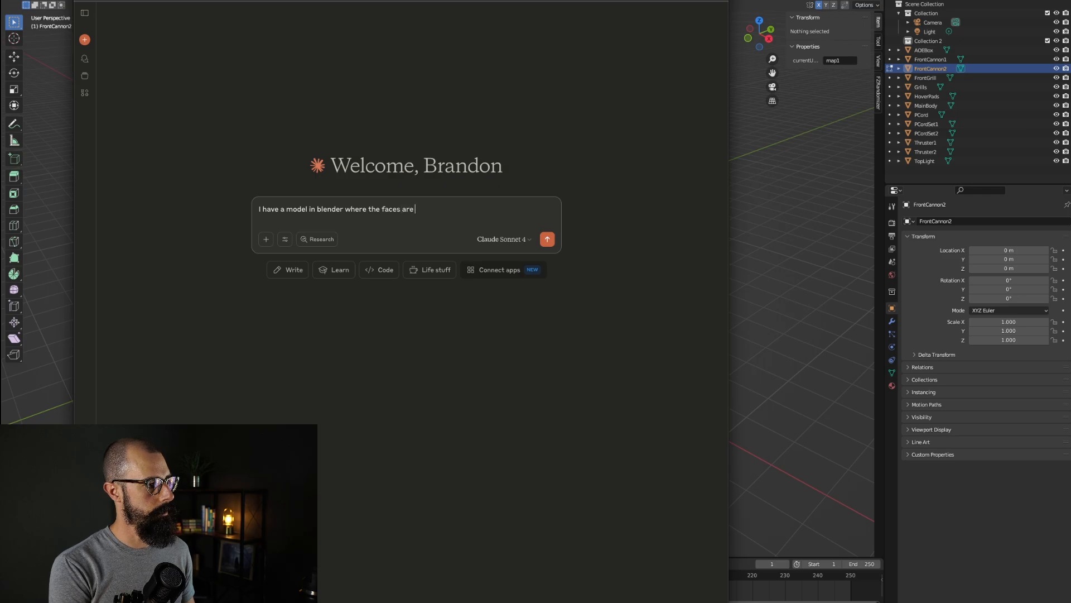
pyautogui.write('backwards.they show')
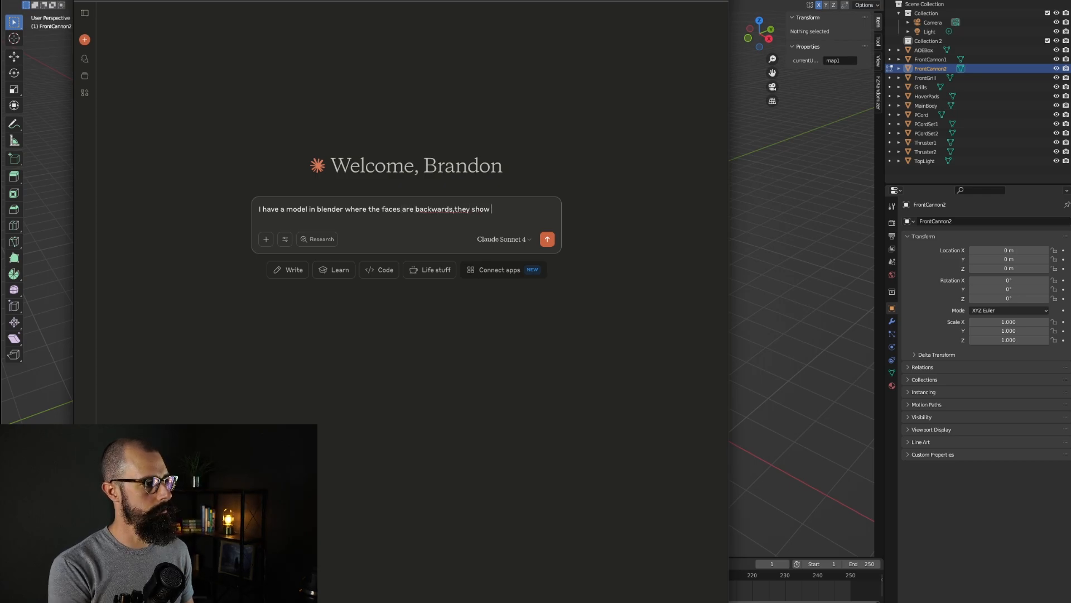
pyautogui.write(' red when I inpu')
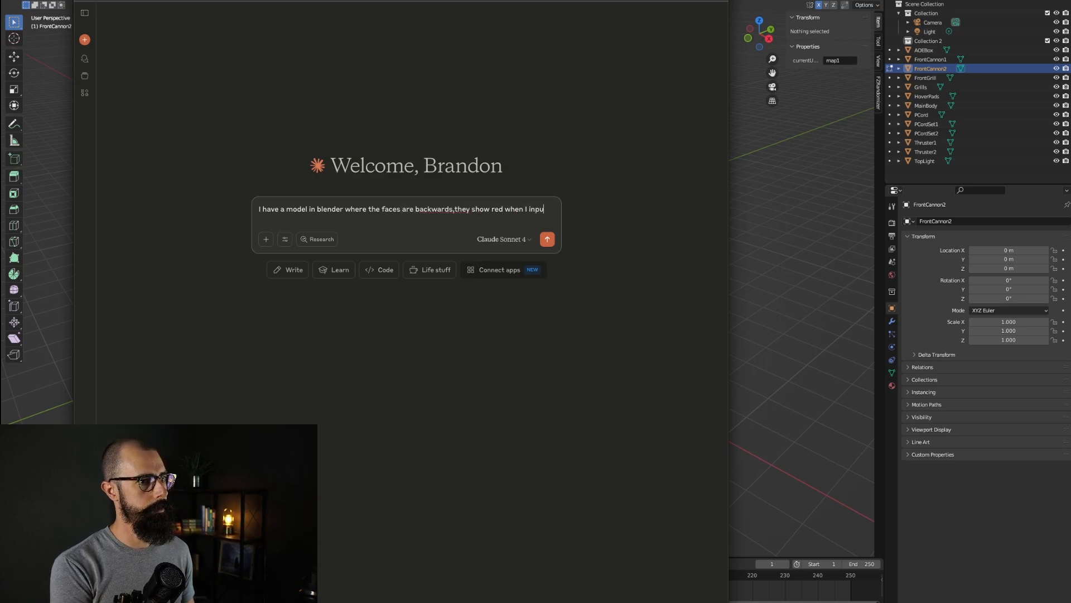
pyautogui.write('t face orienta')
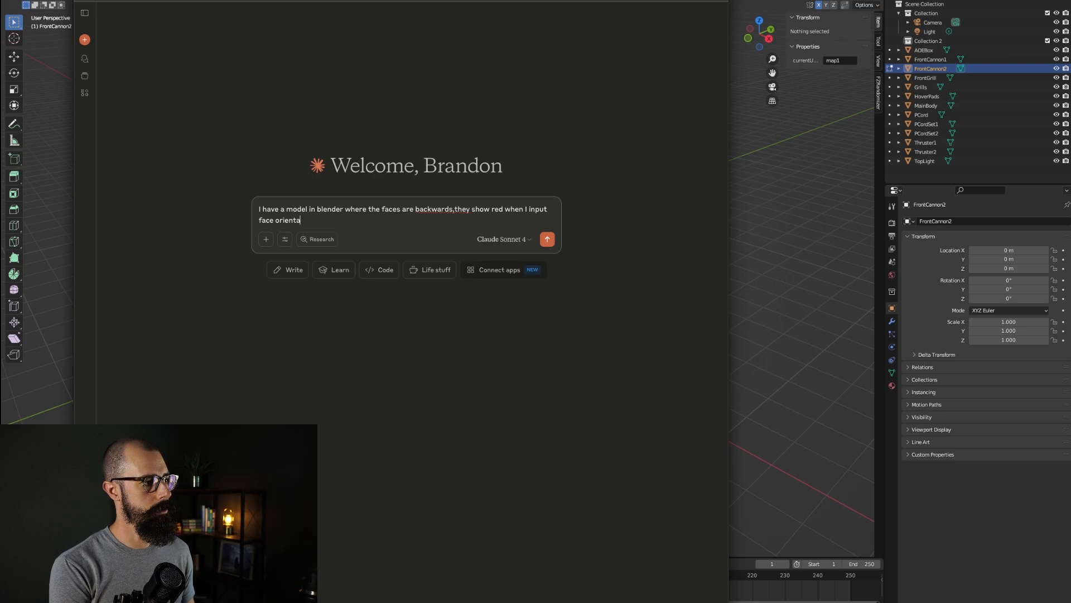
pyautogui.write('tion and the others show blue ')
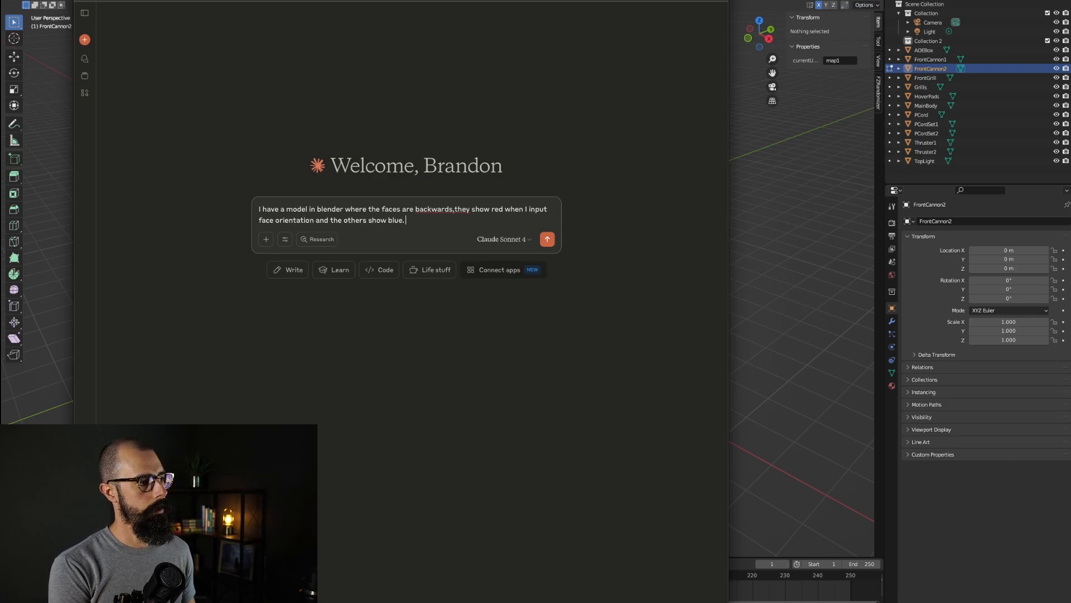
pyautogui.write(' I know I can')
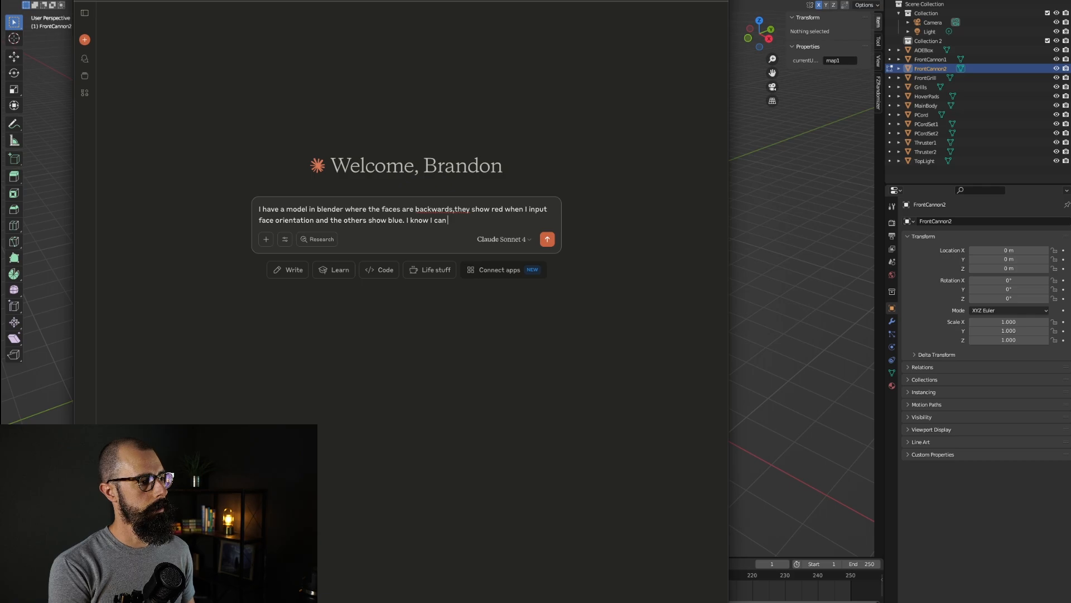
pyautogui.write(' edit those models')
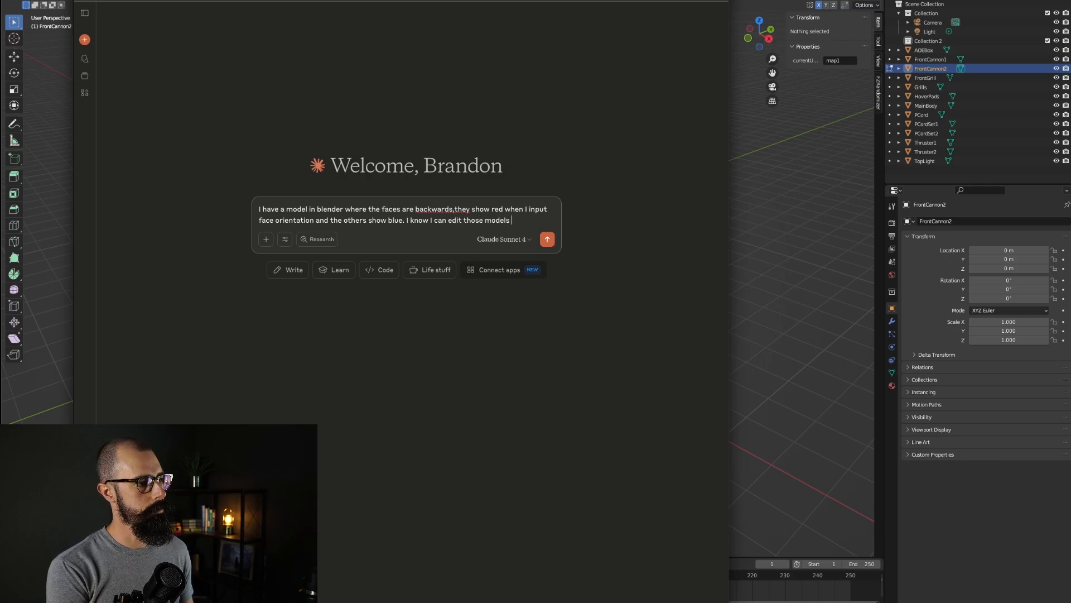
pyautogui.write(' and flip the faces, h')
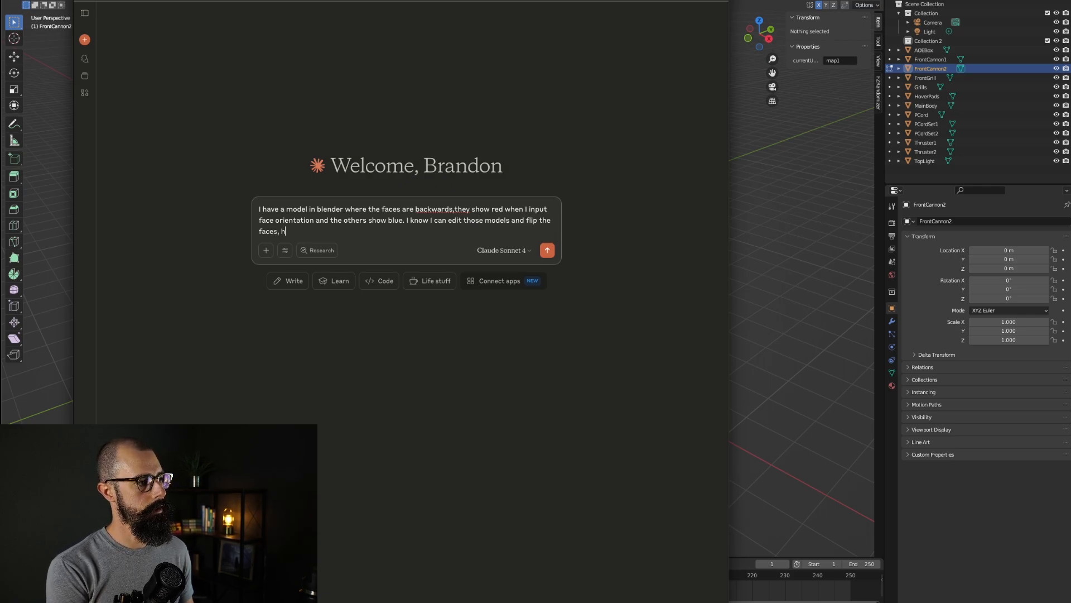
pyautogui.write('ow do I do this after')
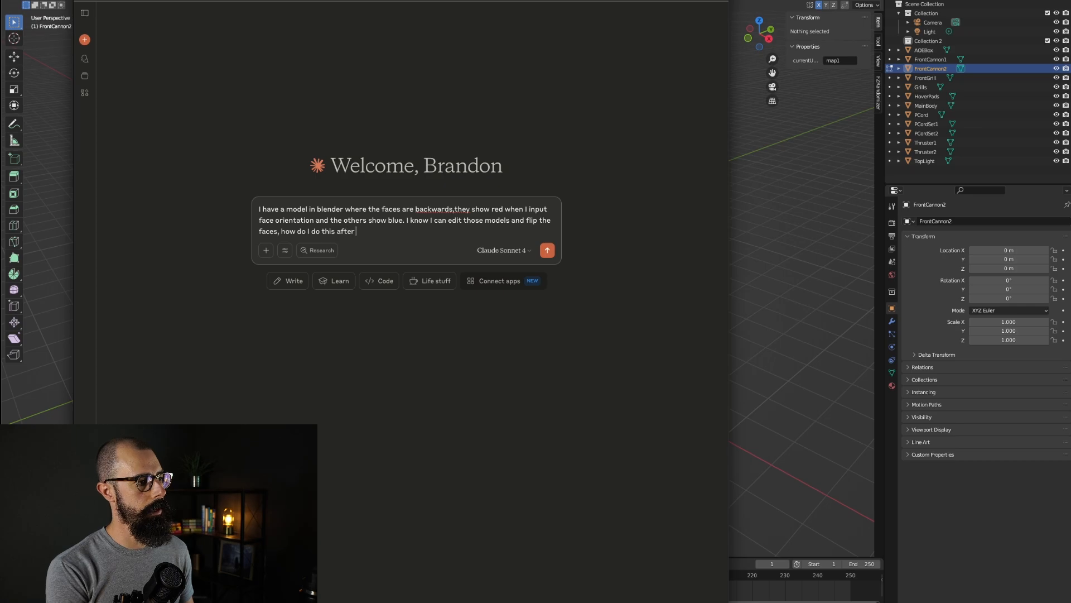
pyautogui.write(' entering edit mode.')
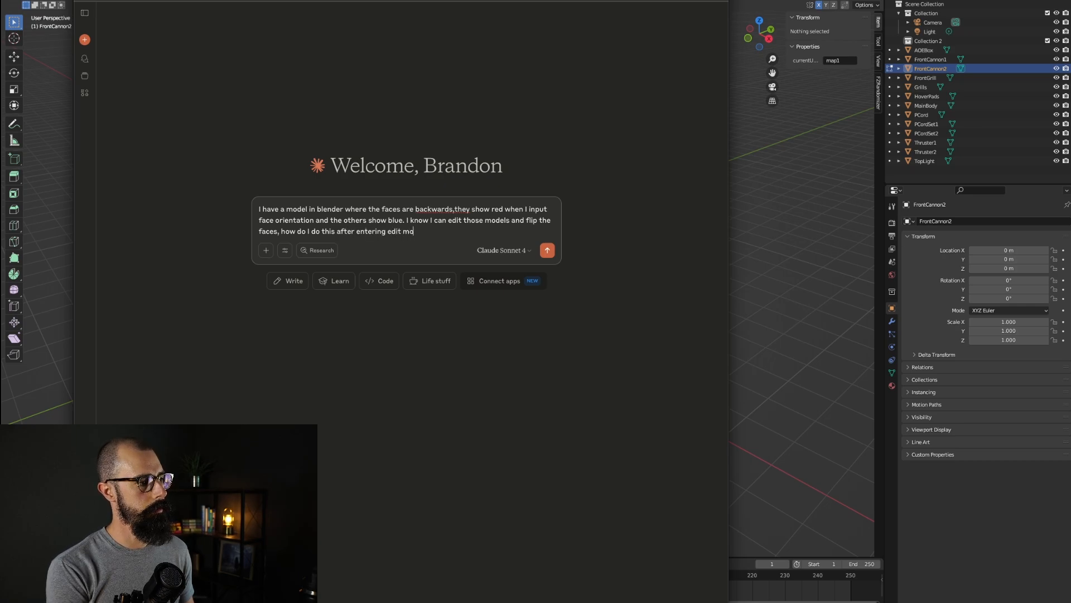
pyautogui.press('Return')
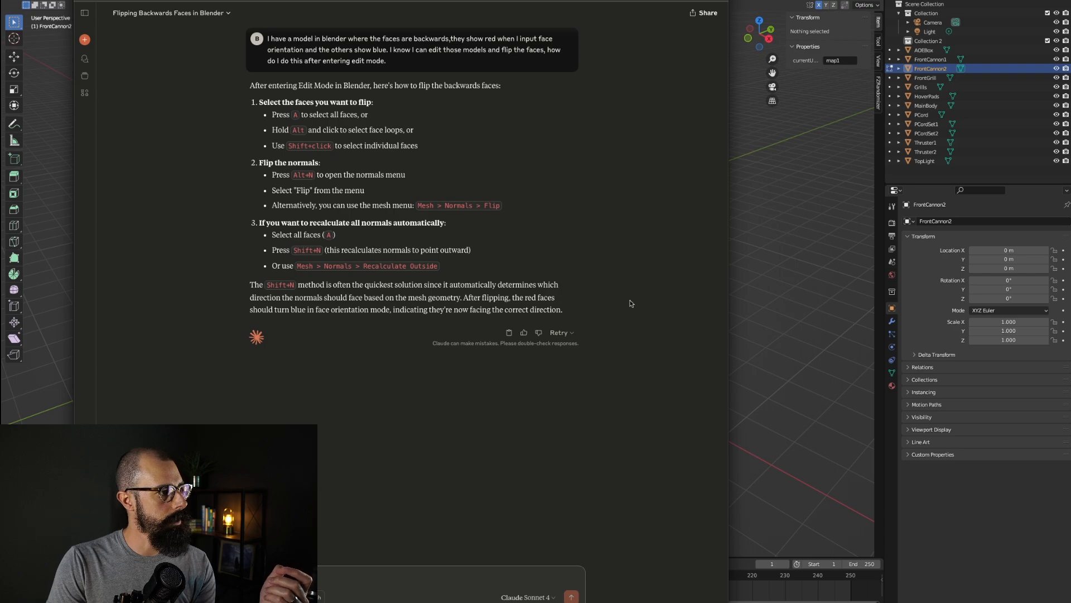
# Step: Return to Blender, select all of the front cannon's geometry and flip its normals
pyautogui.click(750, 246)
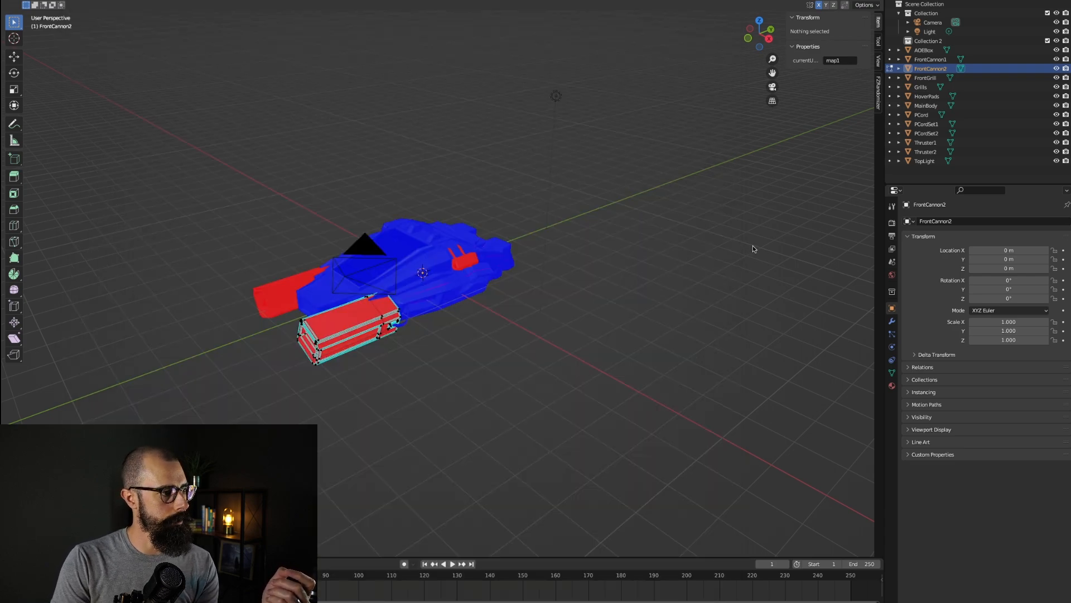
pyautogui.press('a')
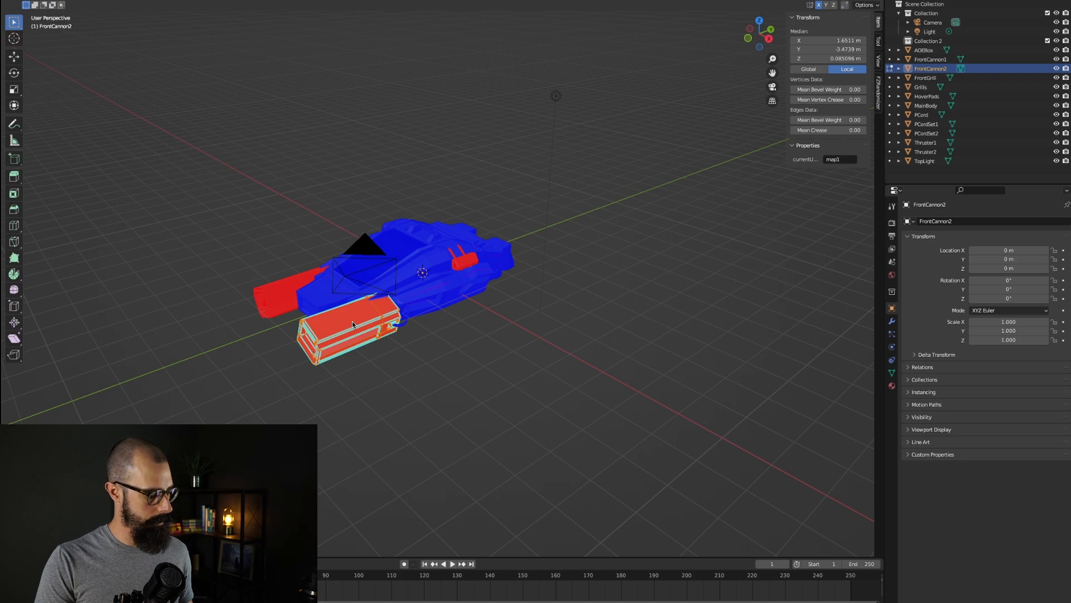
pyautogui.hotkey('alt', 'n')
pyautogui.click(353, 323)
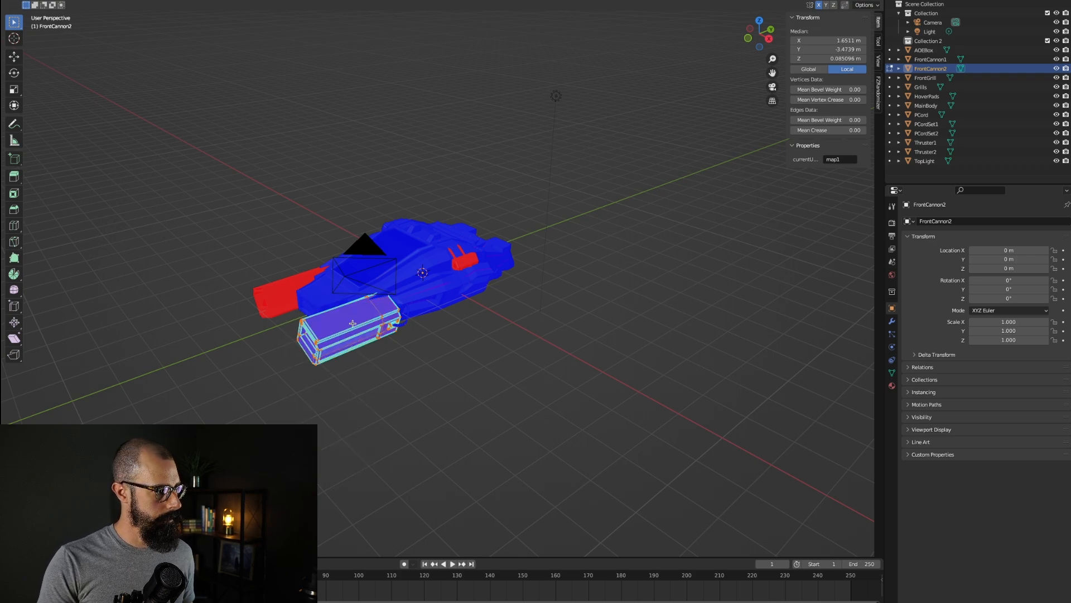
# Step: Select the FrontCannon1 object, enter Edit Mode and recalculate its normals to point outside
pyautogui.click(284, 296)
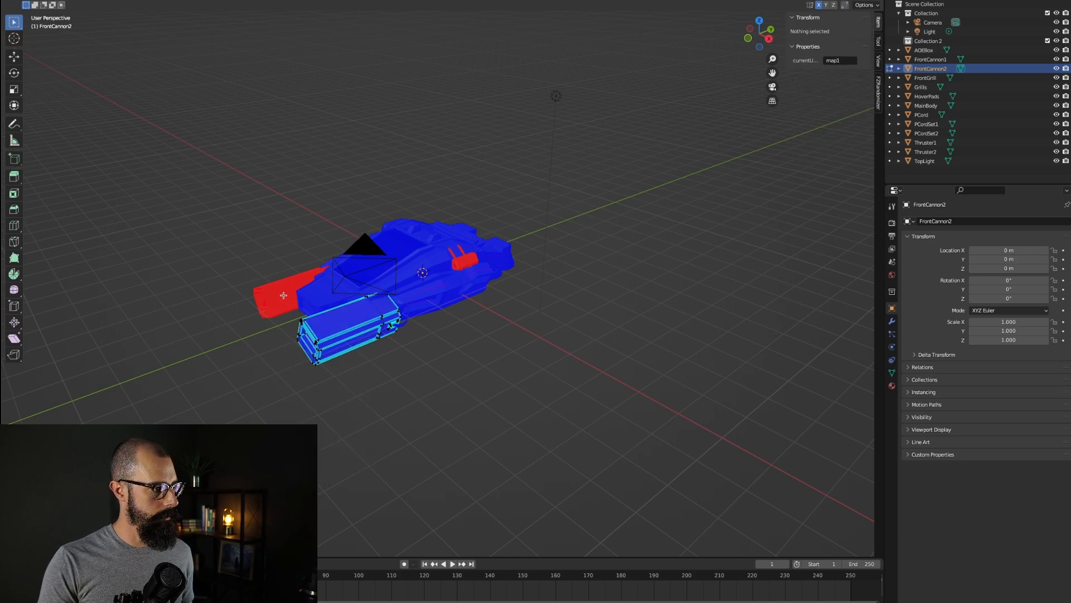
pyautogui.press('Tab')
pyautogui.moveTo(398, 358); pyautogui.dragTo(484, 287, button='middle')
pyautogui.click(459, 295)
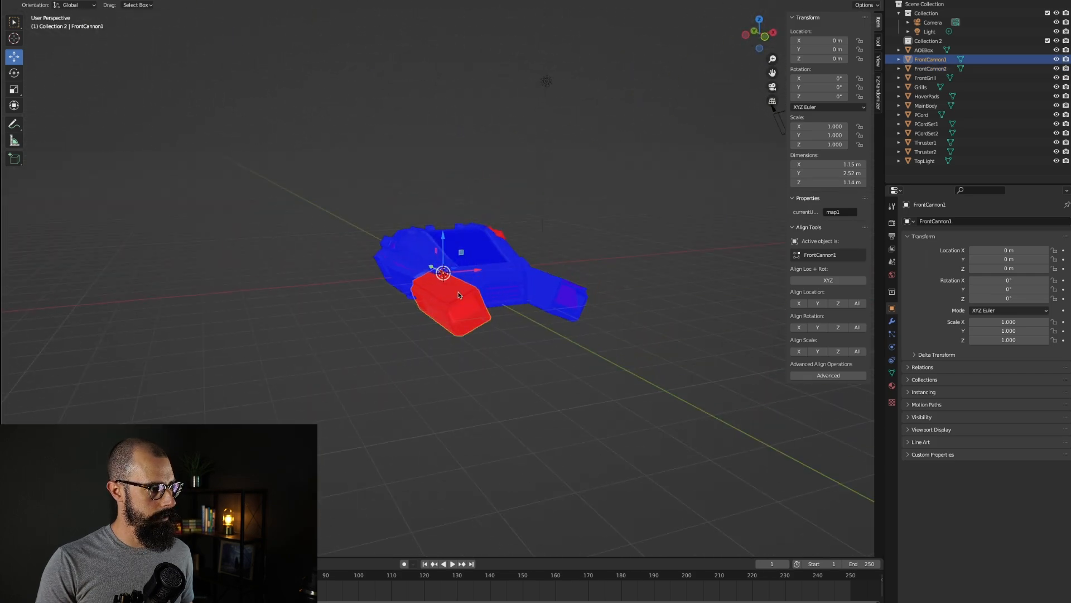
pyautogui.press('Tab')
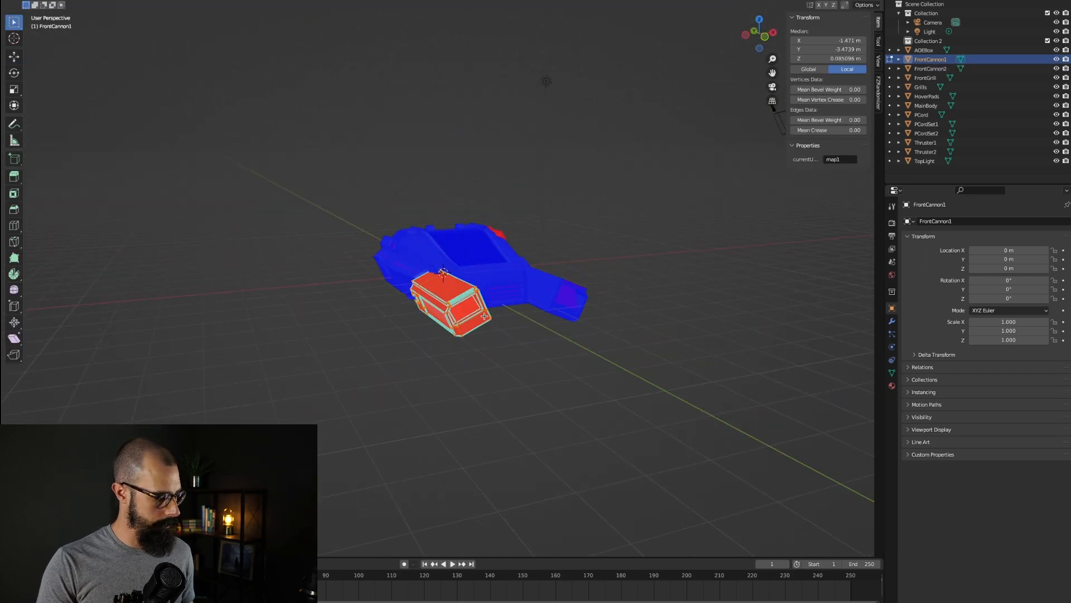
pyautogui.hotkey('shift', 'n')
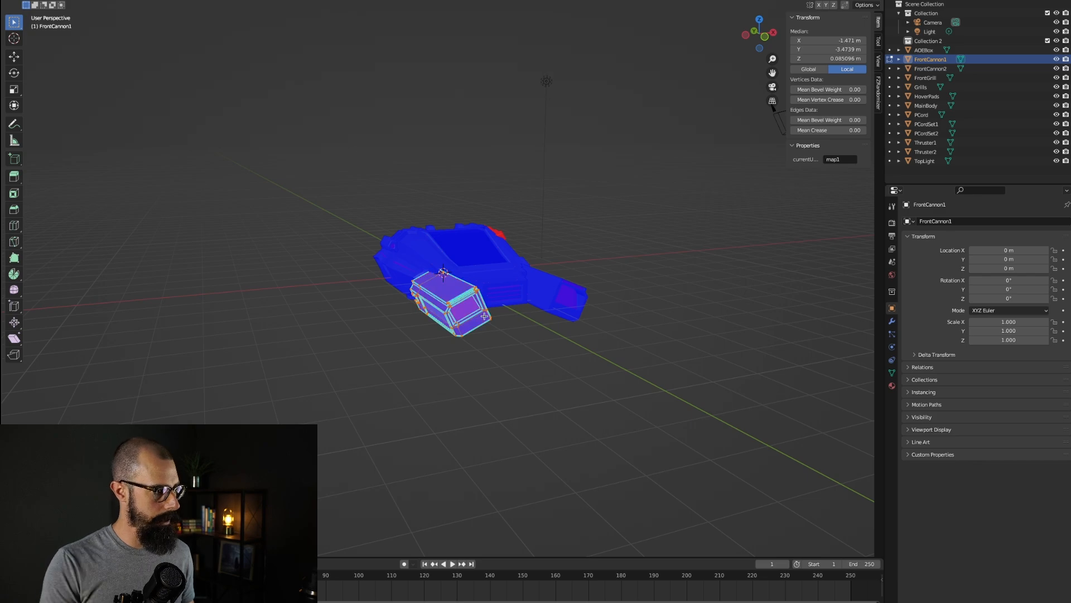
# Step: Leave Edit Mode, select the red Thruster2 part and toggle it into and out of Edit Mode
pyautogui.moveTo(577, 325); pyautogui.dragTo(512, 306, button='middle')
pyautogui.press('Tab')
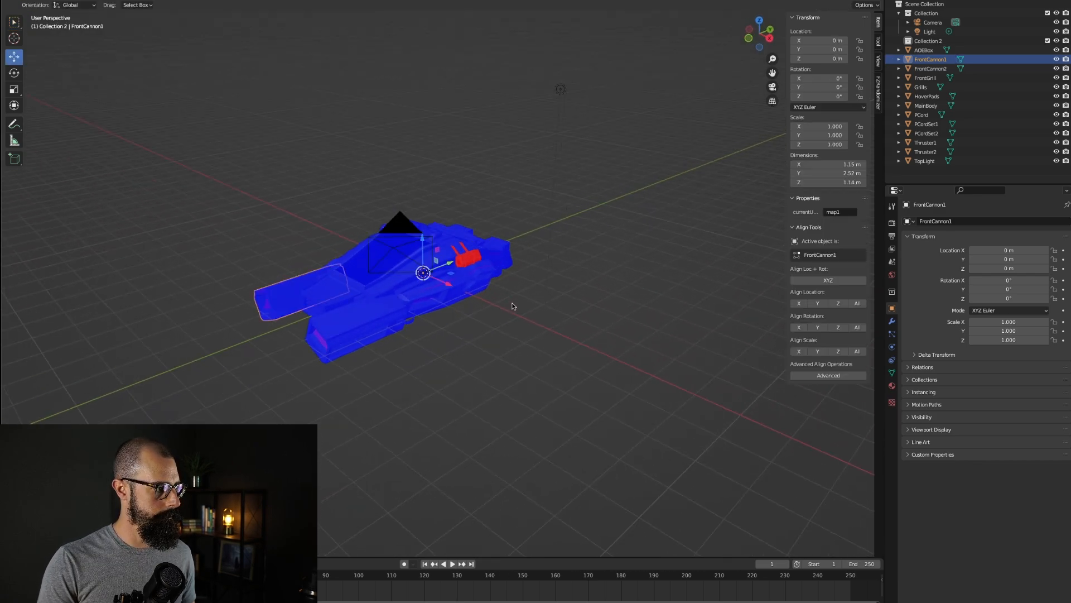
pyautogui.click(472, 262)
pyautogui.moveTo(472, 262); pyautogui.dragTo(462, 263, button='middle')
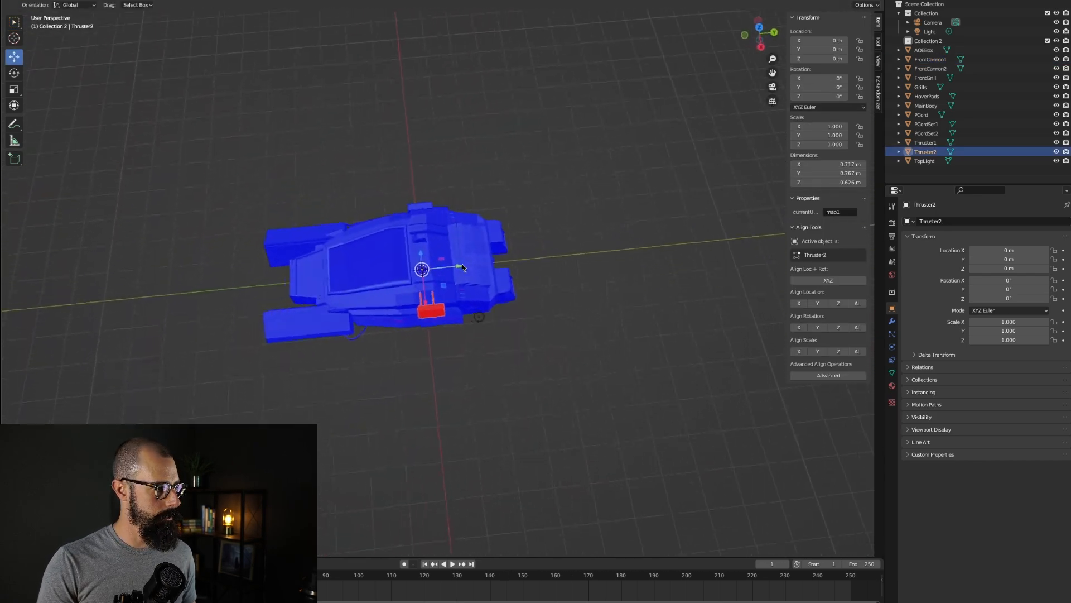
pyautogui.press('Tab')
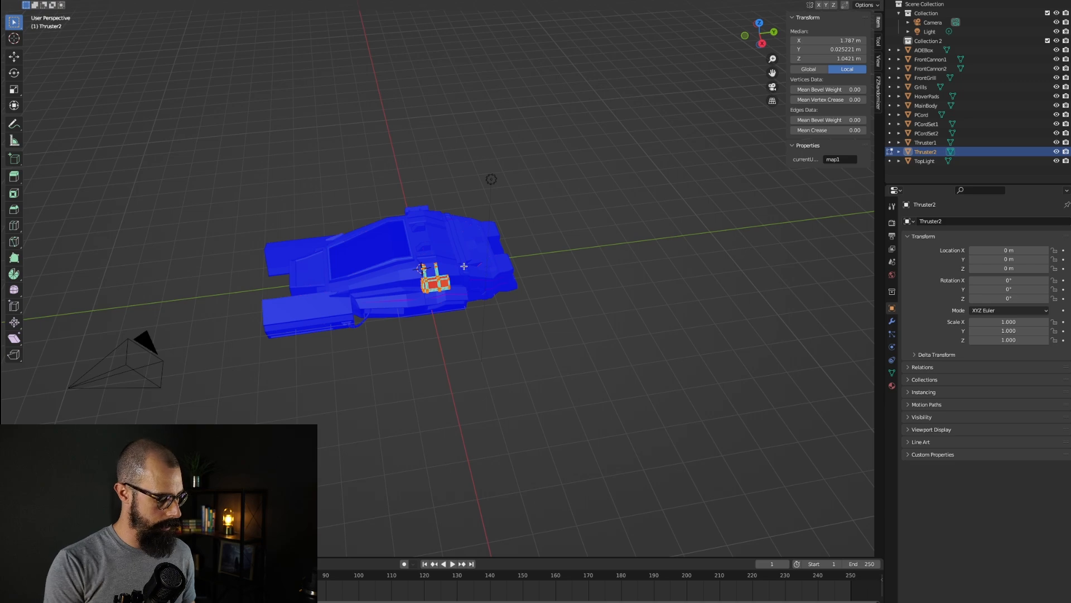
pyautogui.moveTo(482, 312); pyautogui.dragTo(490, 320, button='middle')
pyautogui.press('Tab')
# Step: Select the MainBody and zoom in and out to inspect its face orientation colours
pyautogui.click(461, 287)
pyautogui.scroll(8, 490, 321)
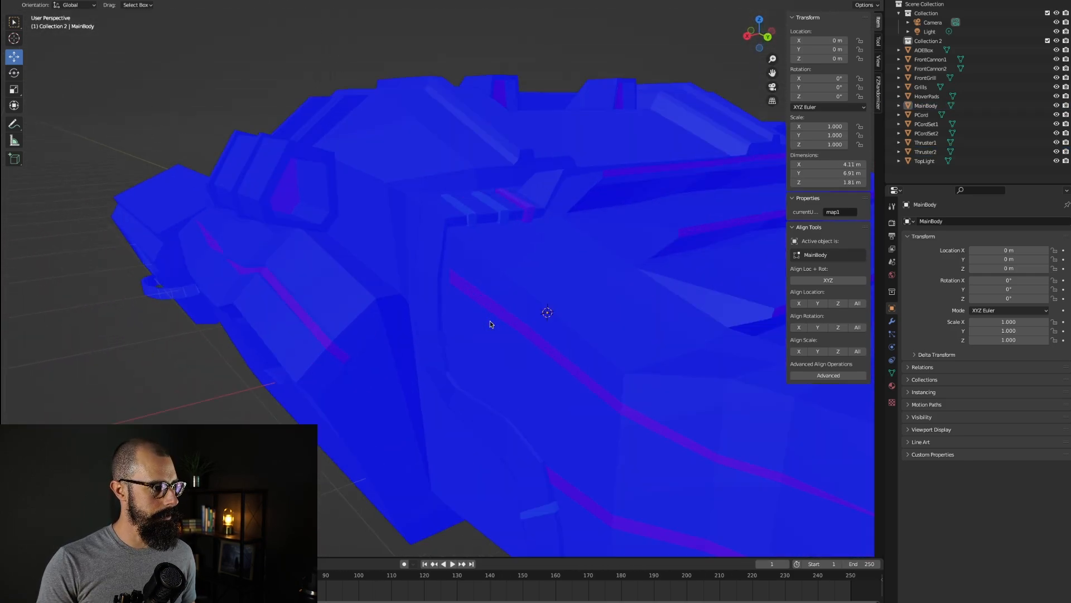
pyautogui.scroll(3, 490, 322)
pyautogui.scroll(-3, 491, 323)
pyautogui.scroll(3, 491, 322)
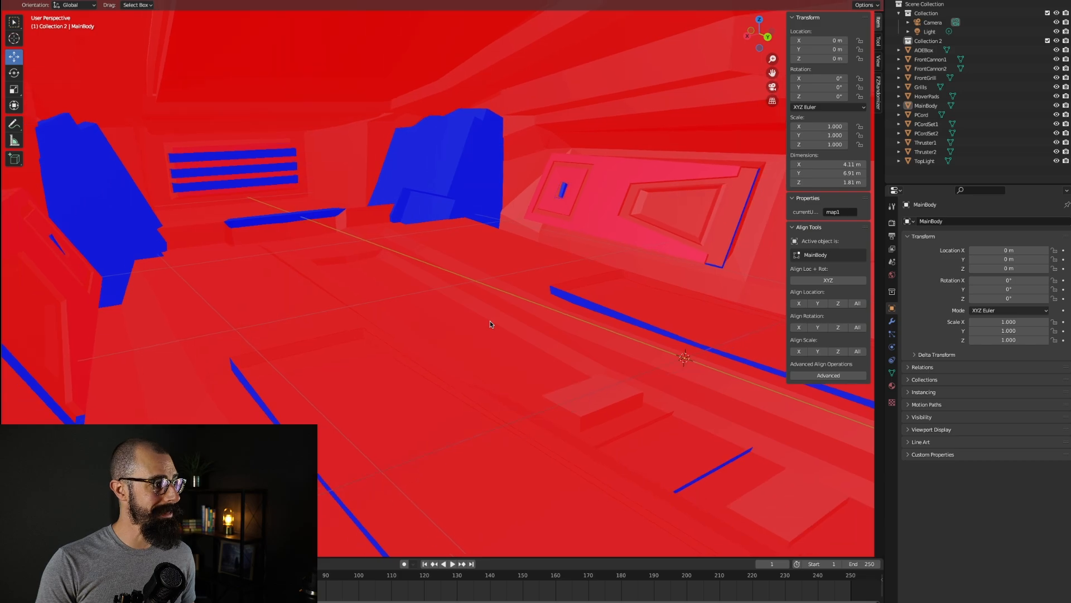
pyautogui.scroll(-6, 489, 323)
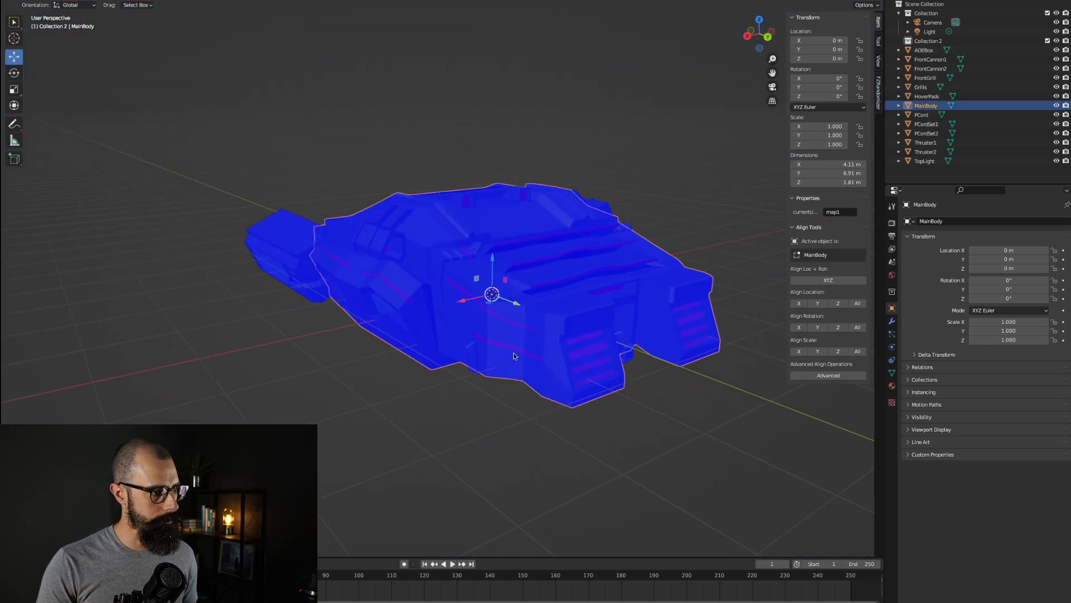
pyautogui.moveTo(437, 318); pyautogui.dragTo(437, 318, button='middle')
# Step: Select every object in Collection 2 and open the FBX export dialog, picking the Drone3.fbx file name
pyautogui.click(924, 161)
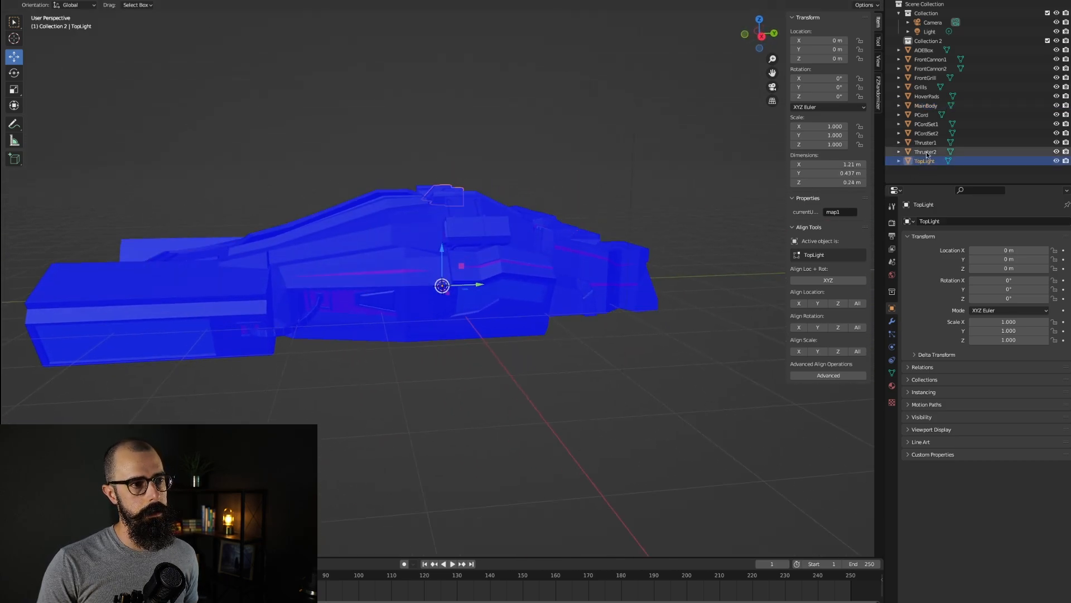
pyautogui.keyDown('shift'); pyautogui.click(926, 50); pyautogui.keyUp('shift')
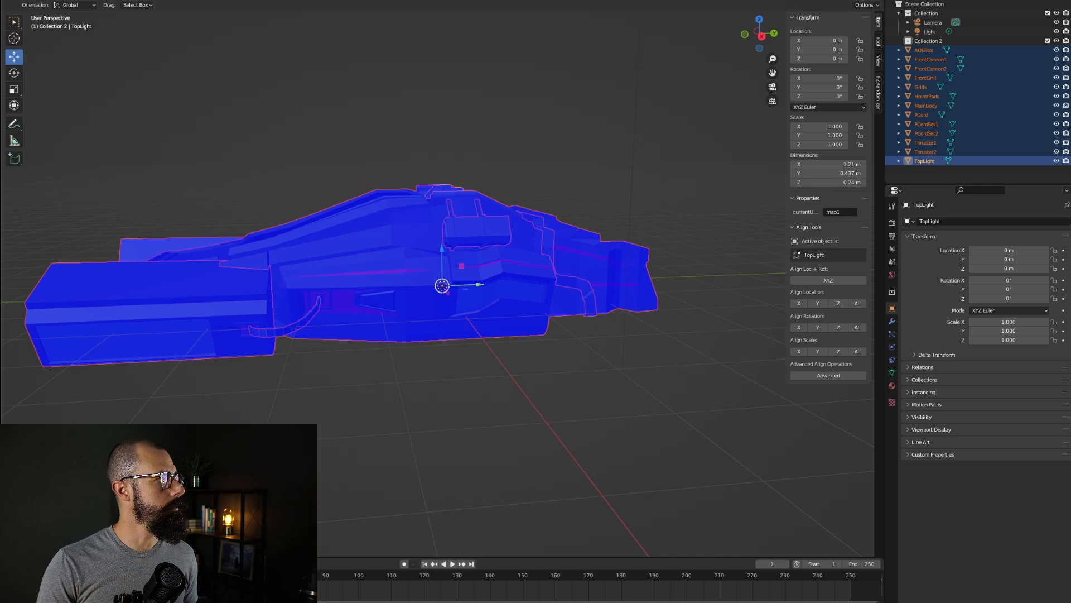
pyautogui.click(23, 1)
pyautogui.moveTo(66, 114)
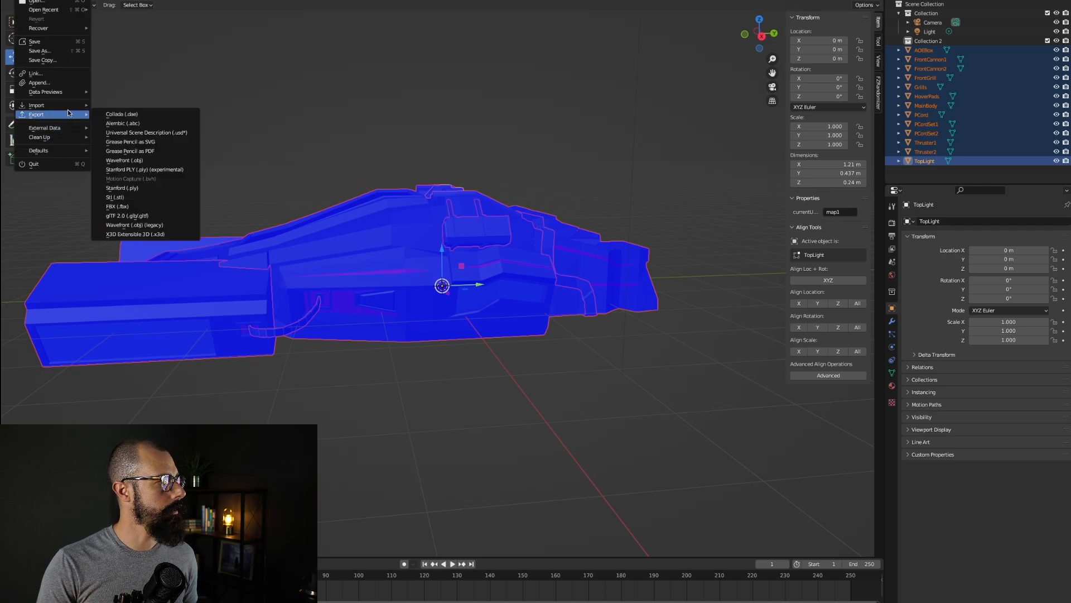
pyautogui.click(114, 207)
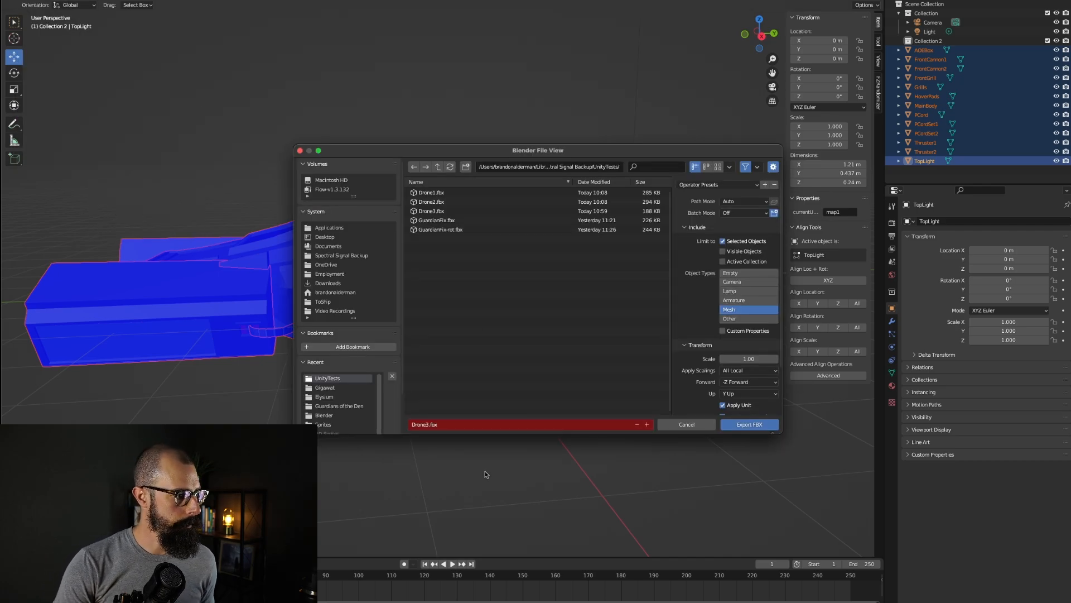
pyautogui.click(431, 211)
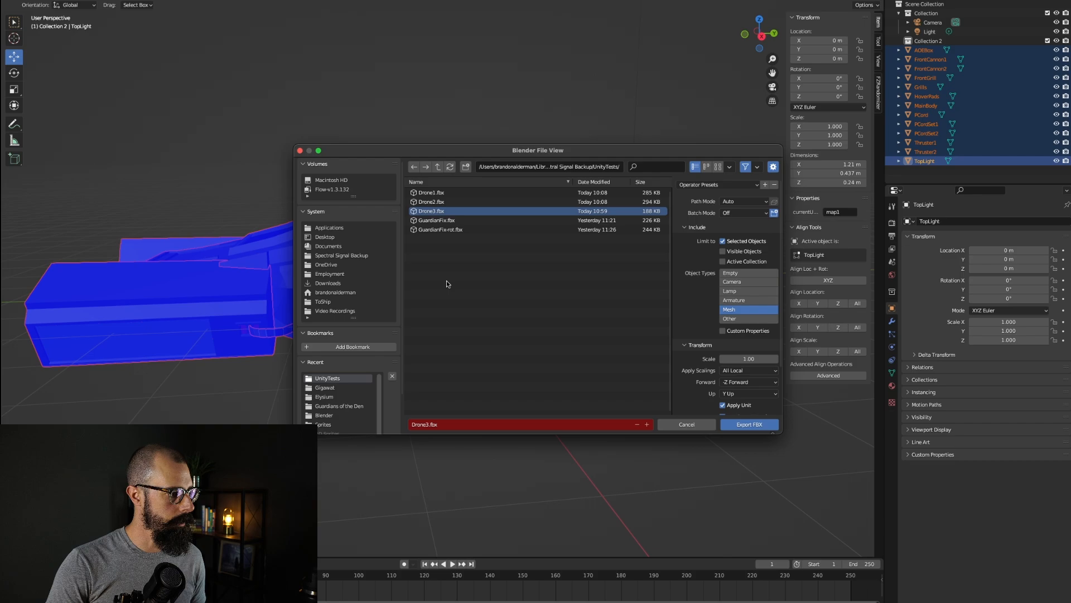
# Step: Rename the export file as Gigawat.fbx
pyautogui.click(429, 422)
pyautogui.click(428, 424)
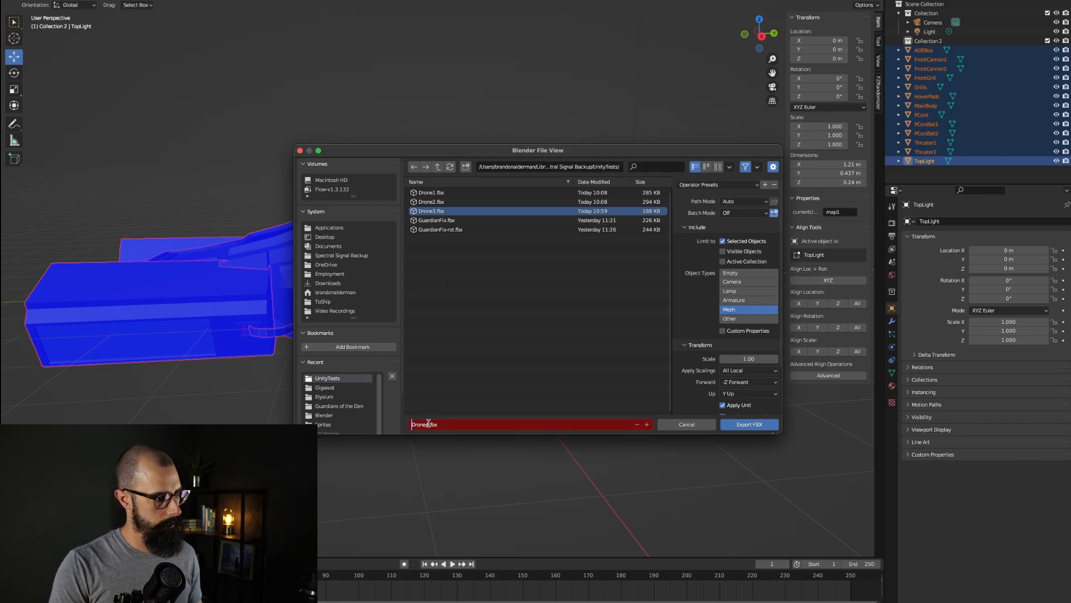
pyautogui.hotkey('shift', 'Right')
pyautogui.hotkey('shift', 'Right')
pyautogui.hotkey('shift', 'Right')
pyautogui.hotkey('shift', 'Right')
pyautogui.hotkey('shift', 'Right')
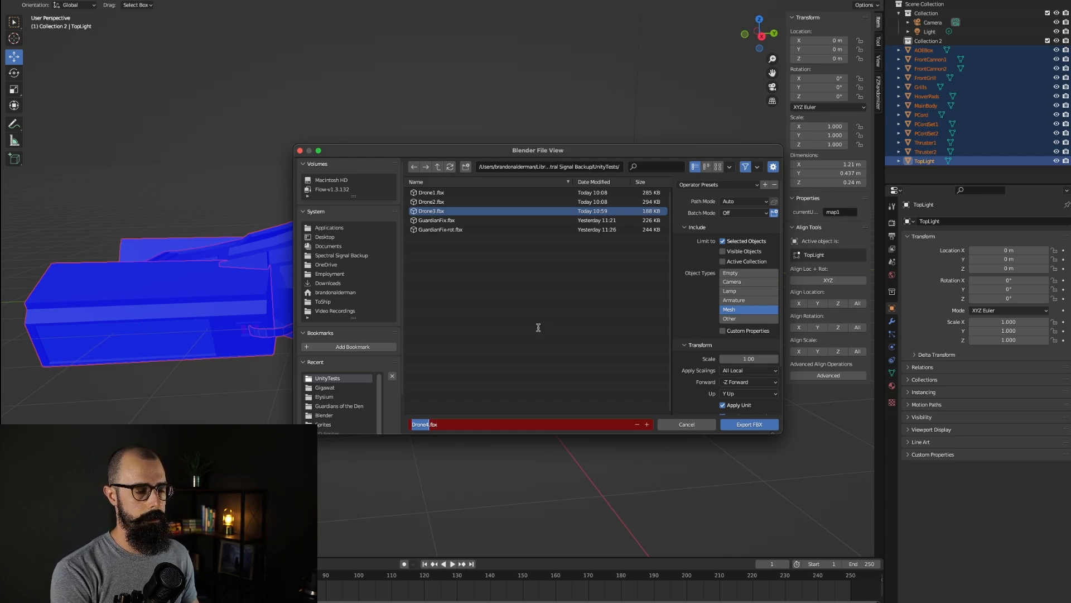
pyautogui.write('Gig')
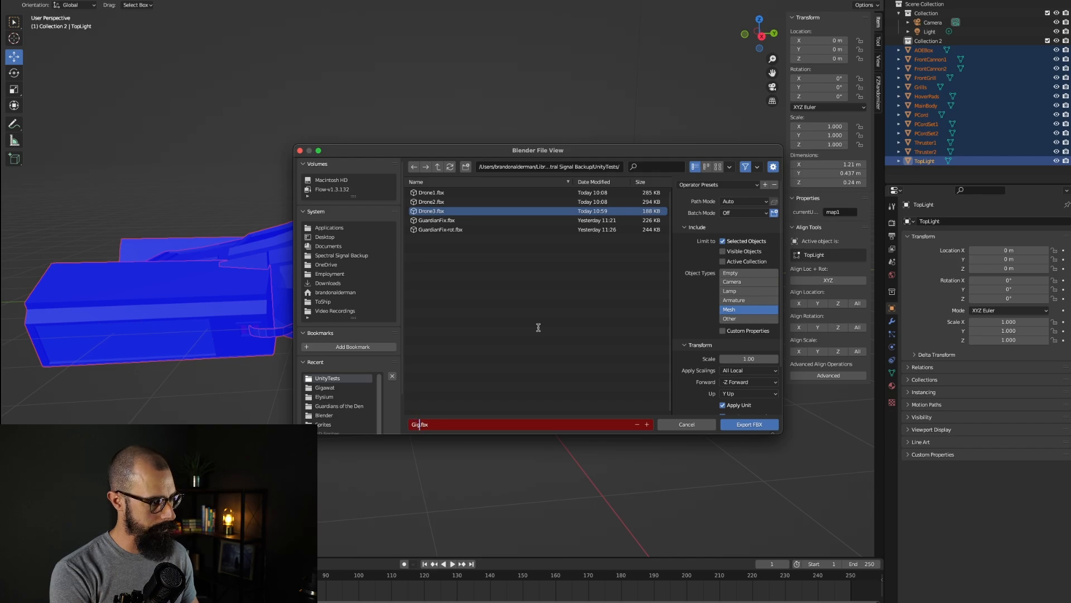
pyautogui.write('awat')
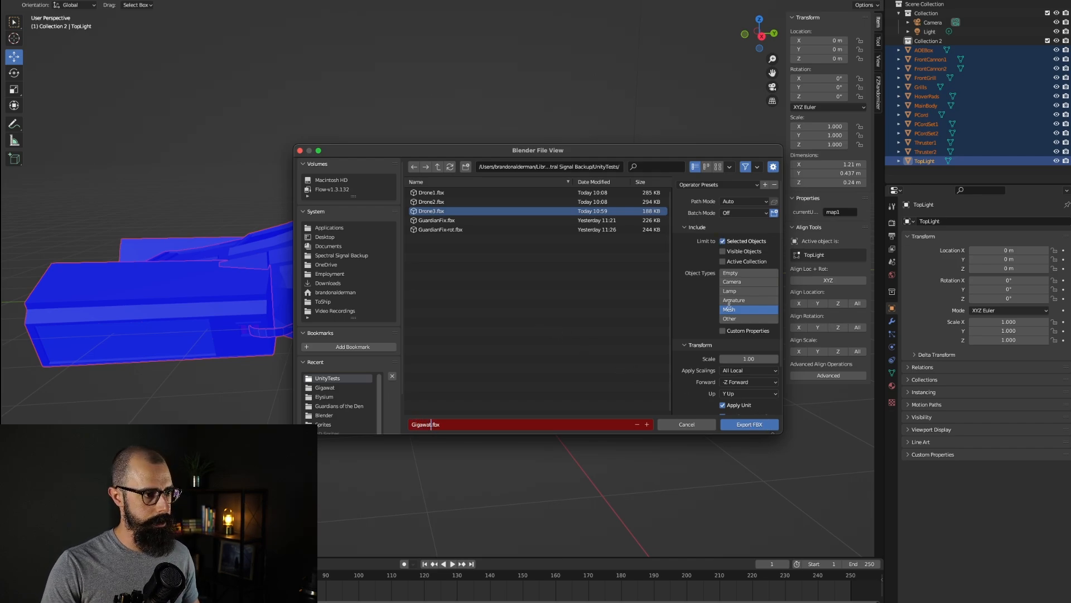
# Step: Limit the export to mesh objects and export the selection as Gigawat.fbx
pyautogui.click(702, 398)
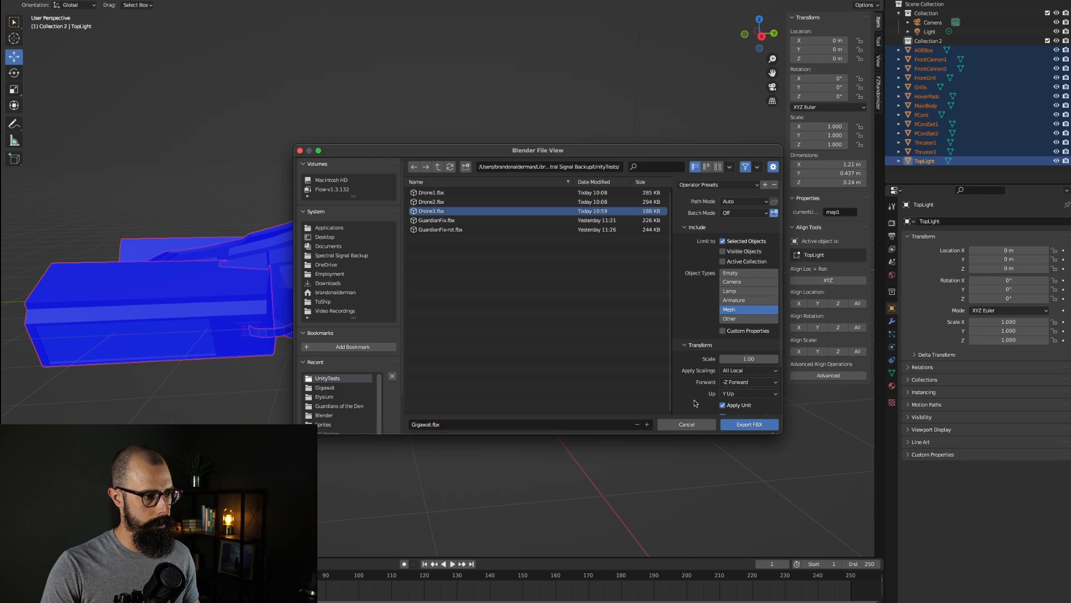
pyautogui.scroll(-3, 697, 404)
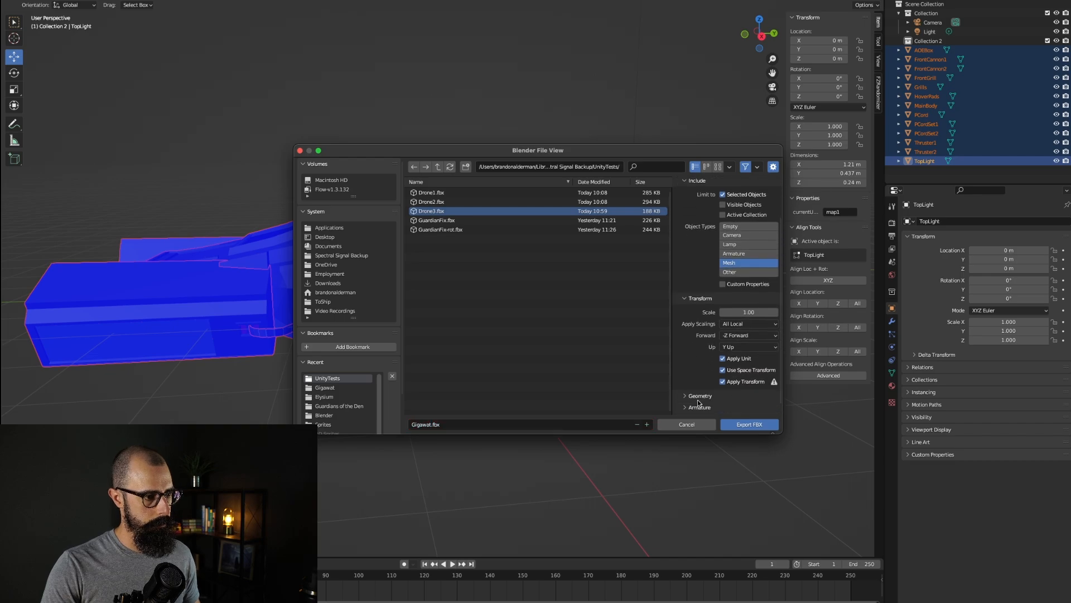
pyautogui.click(747, 425)
# Step: Switch to Unity and collapse the Drone2 model's children in the hierarchy
pyautogui.press('super+Tab')
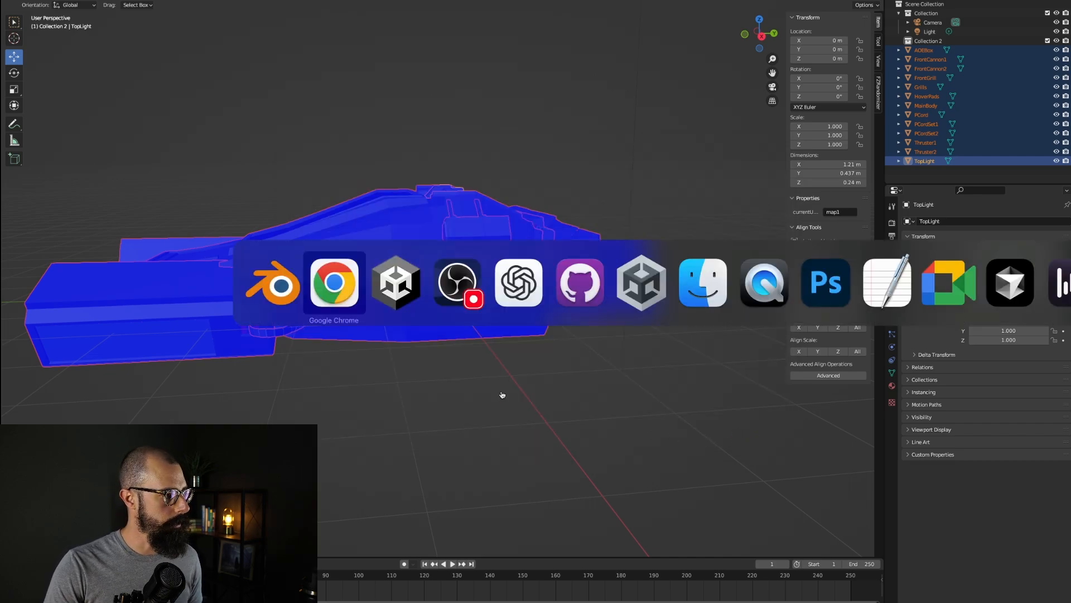
pyautogui.press('super+Tab')
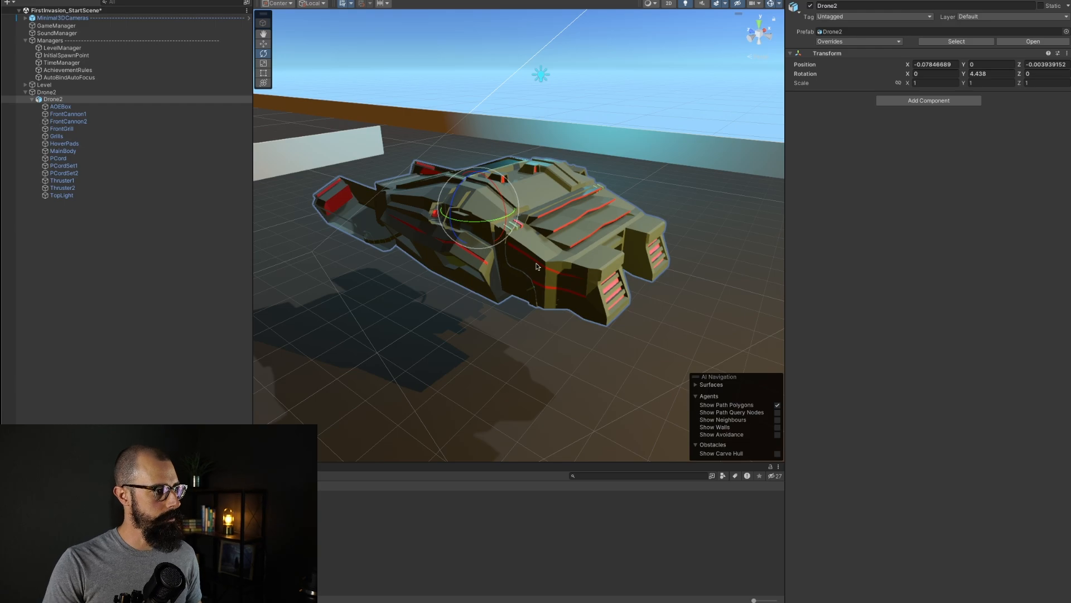
pyautogui.click(31, 98)
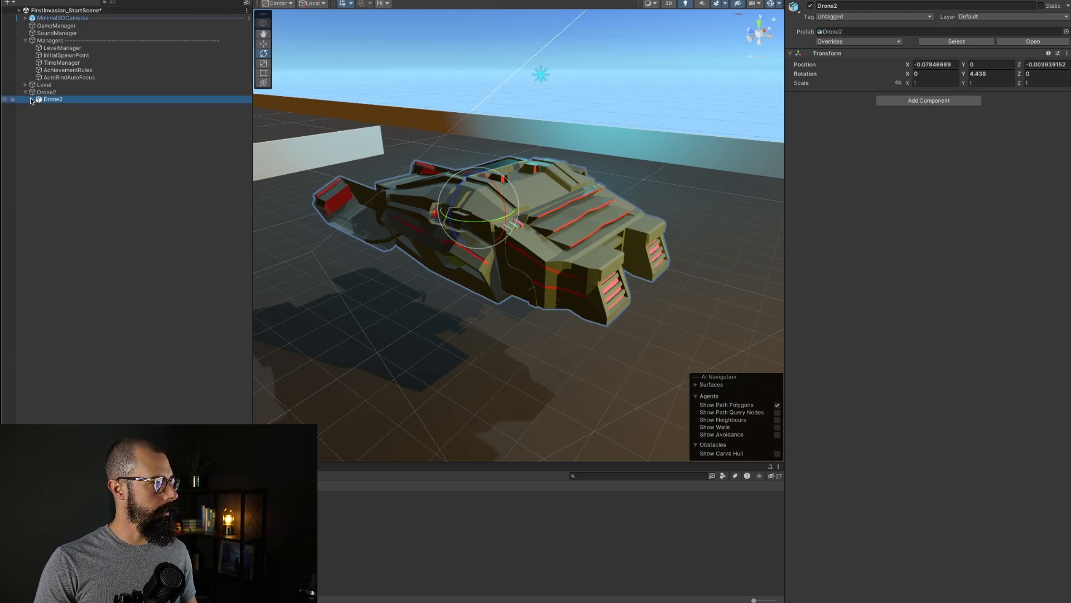
pyautogui.press('Return')
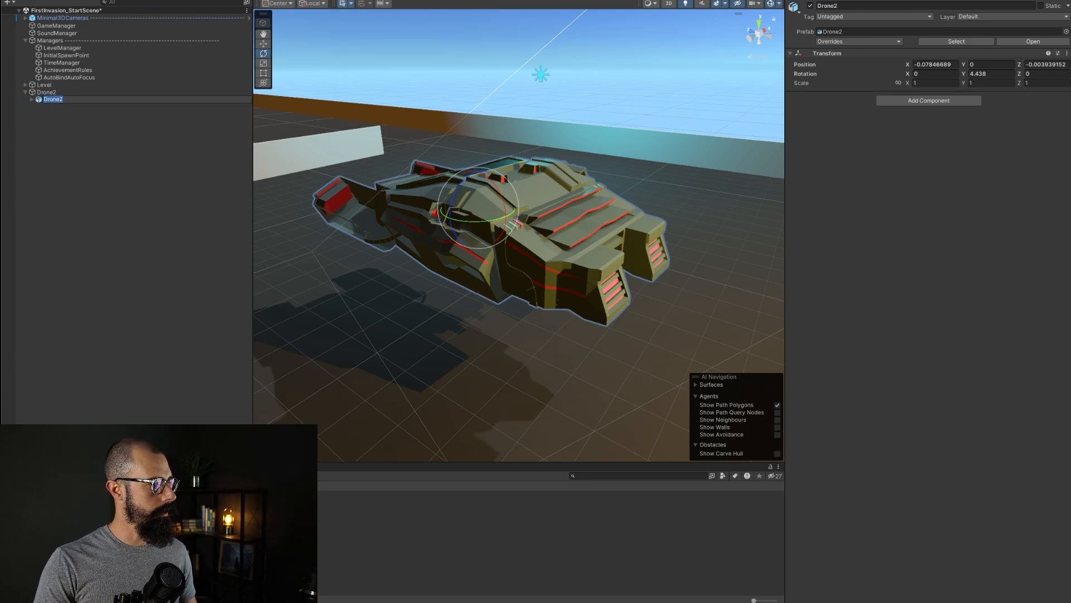
pyautogui.click(156, 375)
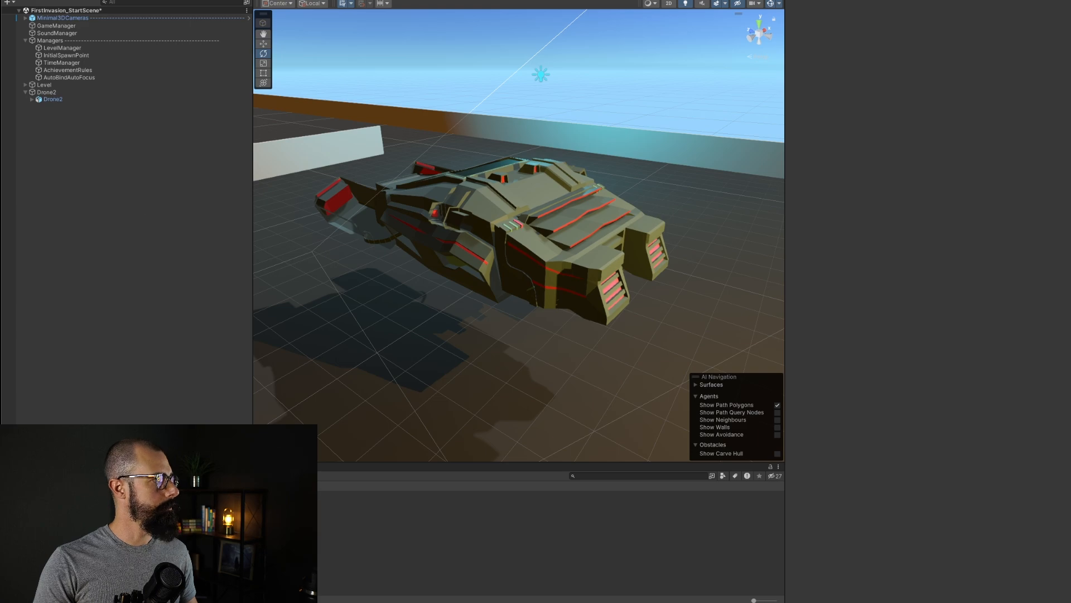
# Step: Import Gigawat.fbx from the UnityTests folder as a new asset
pyautogui.click(99, 0)
pyautogui.click(131, 69)
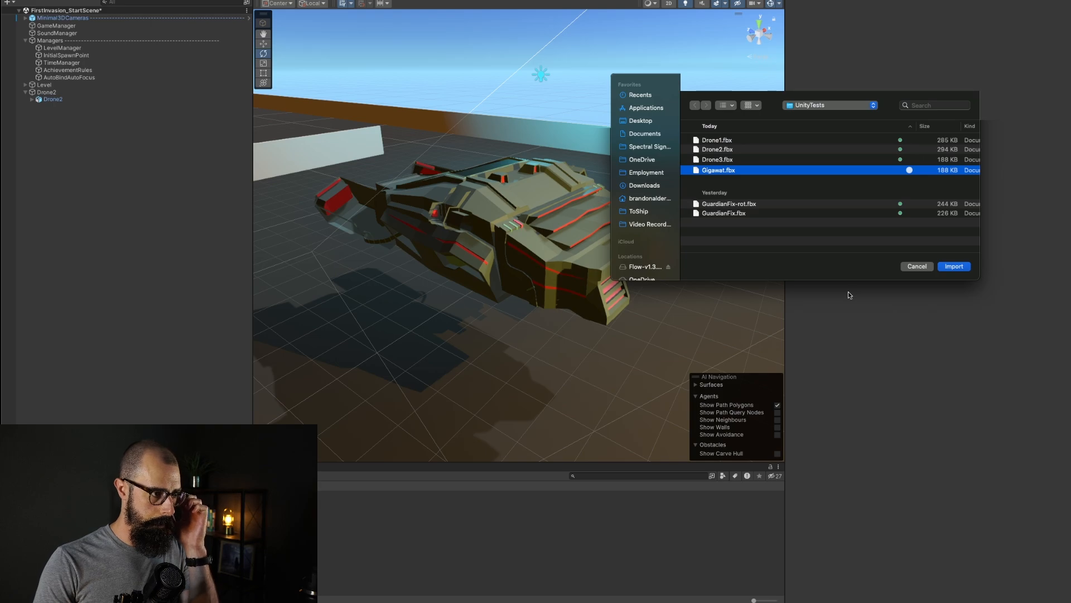
pyautogui.press('Return')
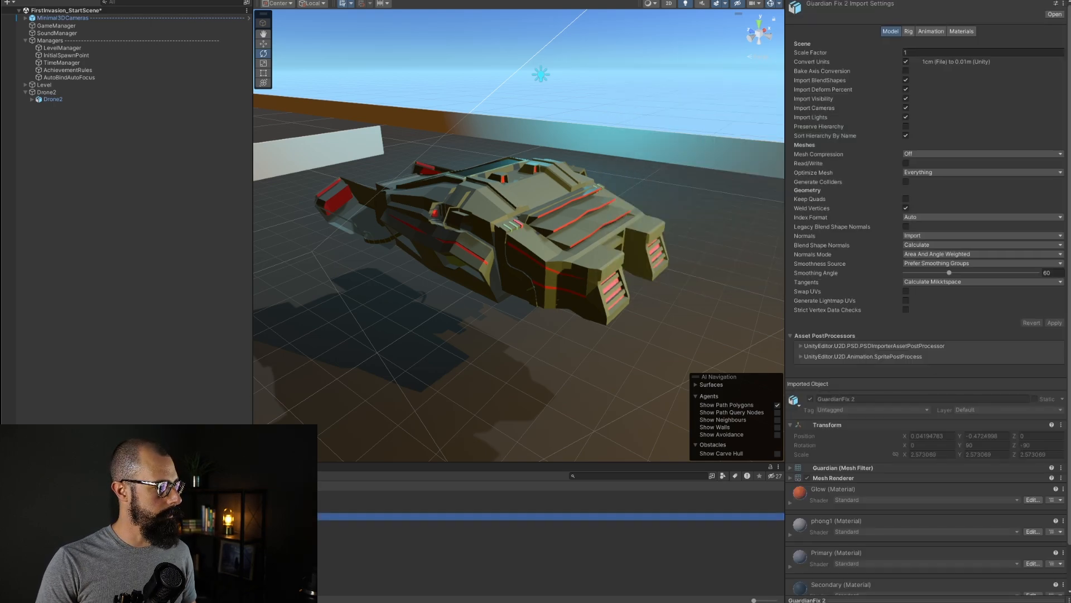
# Step: Place the imported Gigawat model in the scene as a child of Drone2
pyautogui.moveTo(357, 516); pyautogui.dragTo(65, 92)
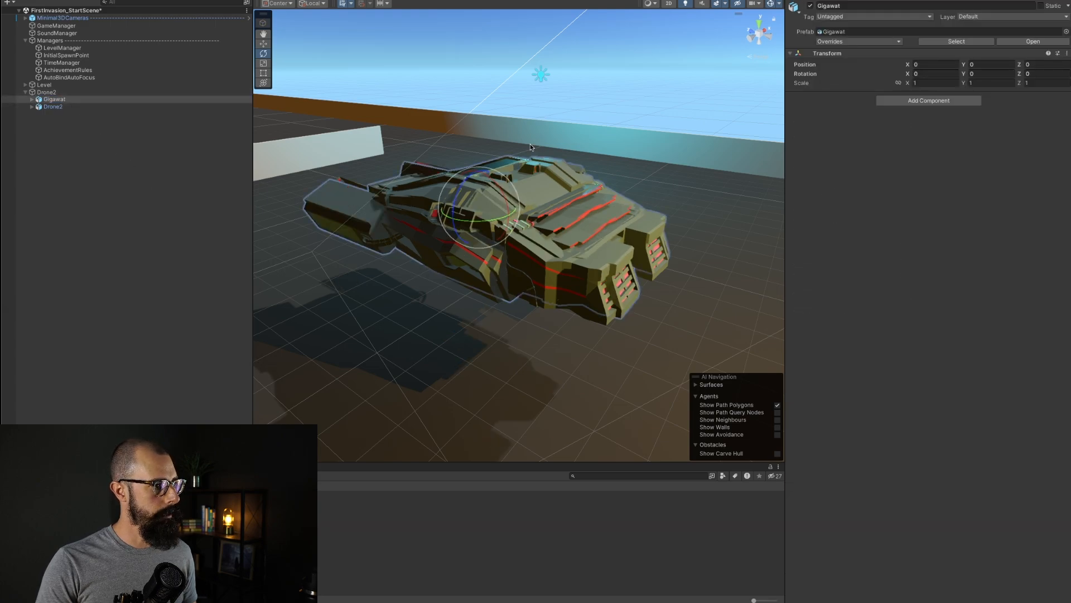
# Step: Raise Gigawat to a Y position of about 2.01 to compare it with the old ship, undoing a stray move
pyautogui.click(965, 65)
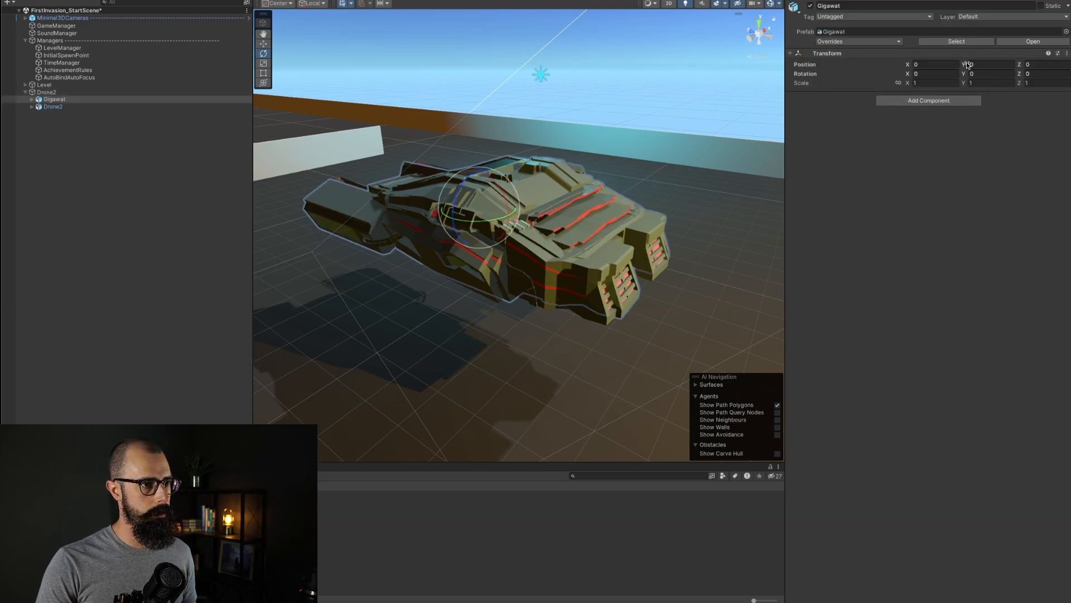
pyautogui.moveTo(966, 65); pyautogui.dragTo(995, 65)
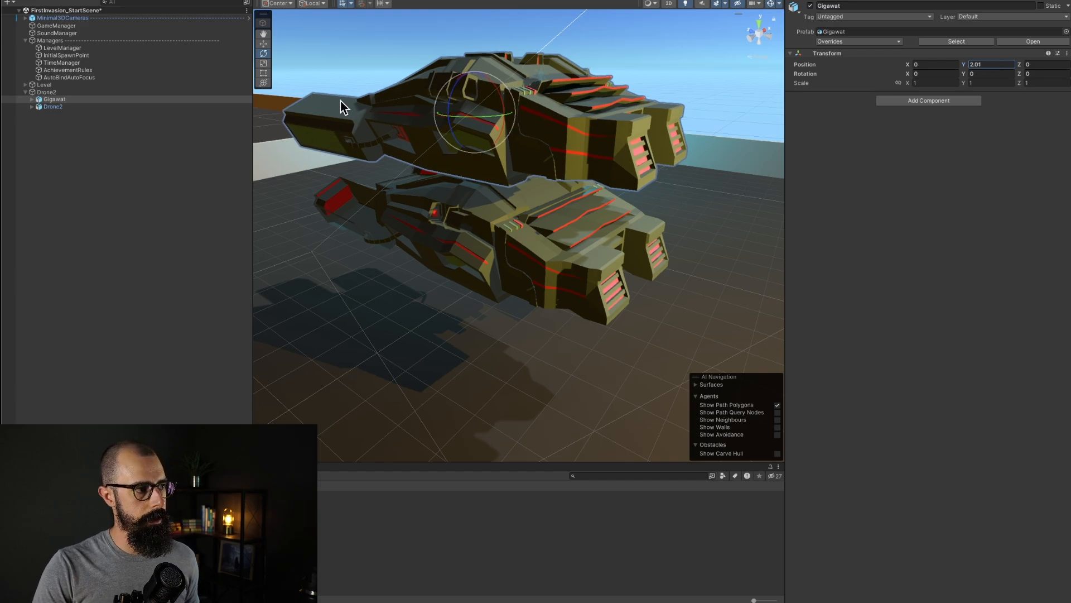
pyautogui.moveTo(472, 117); pyautogui.dragTo(541, 118)
pyautogui.hotkey('ctrl', 'z')
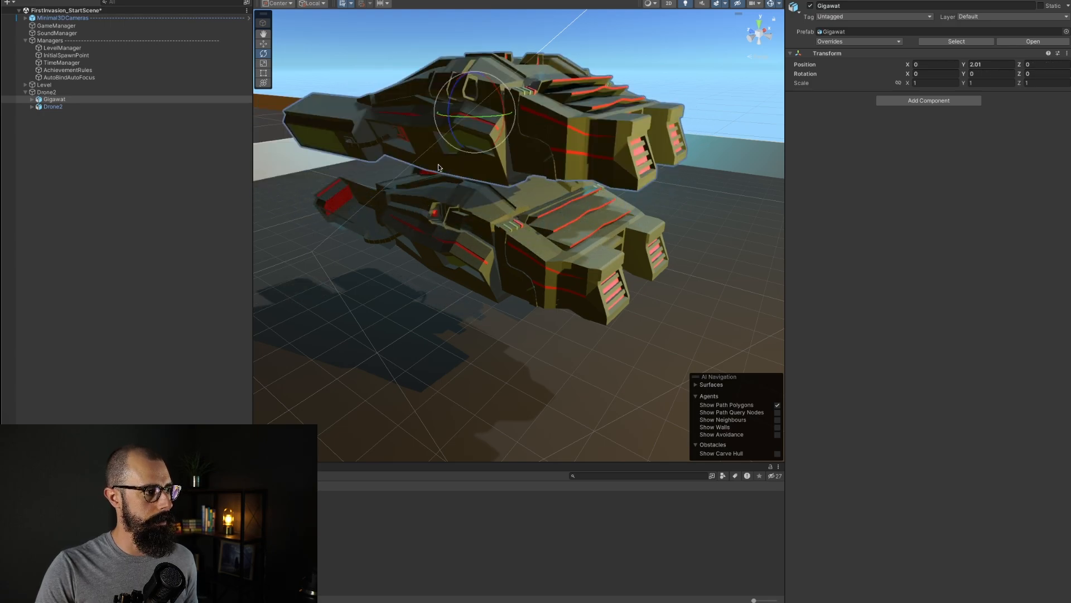
# Step: Delete the old Drone2 ship model nested under the Drone2 parent
pyautogui.click(75, 107)
pyautogui.moveTo(460, 218); pyautogui.dragTo(580, 192)
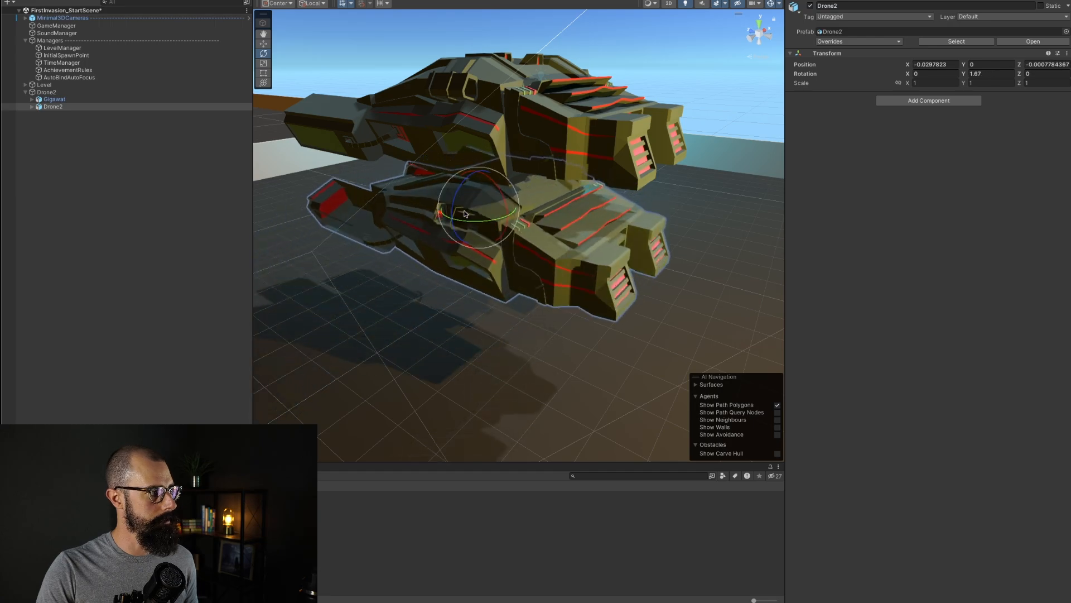
pyautogui.rightClick(105, 107)
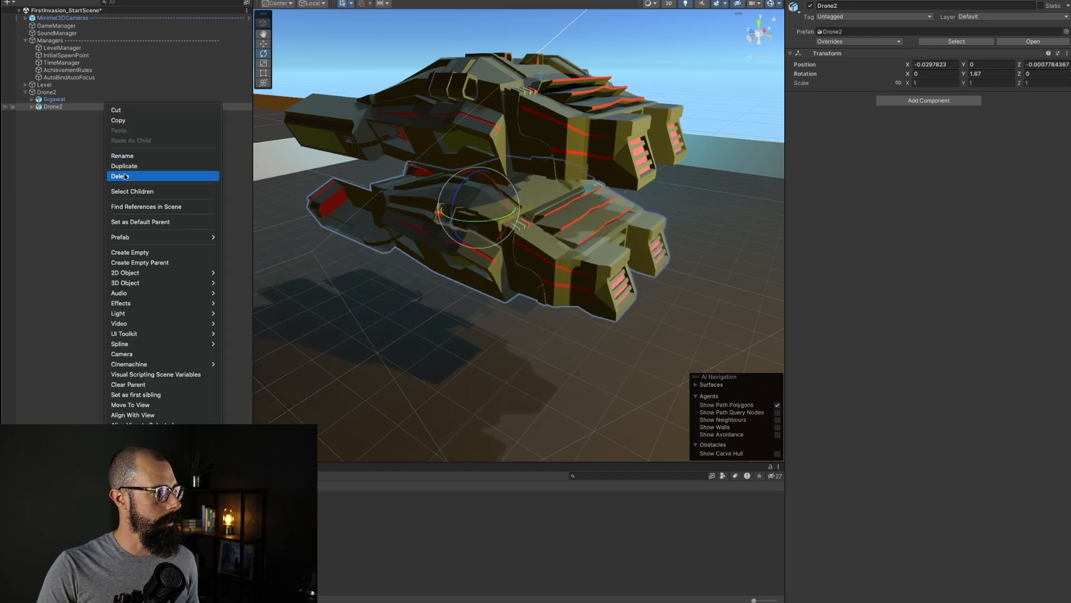
pyautogui.click(76, 180)
pyautogui.press('Delete')
# Step: Set Gigawat's Y position back to 0
pyautogui.click(60, 93)
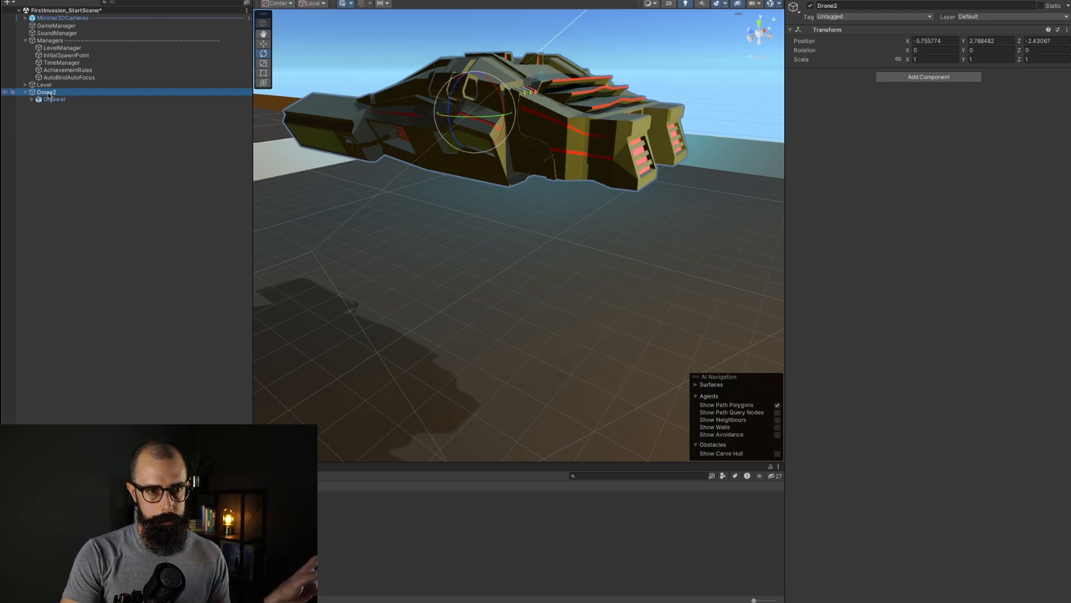
pyautogui.click(105, 100)
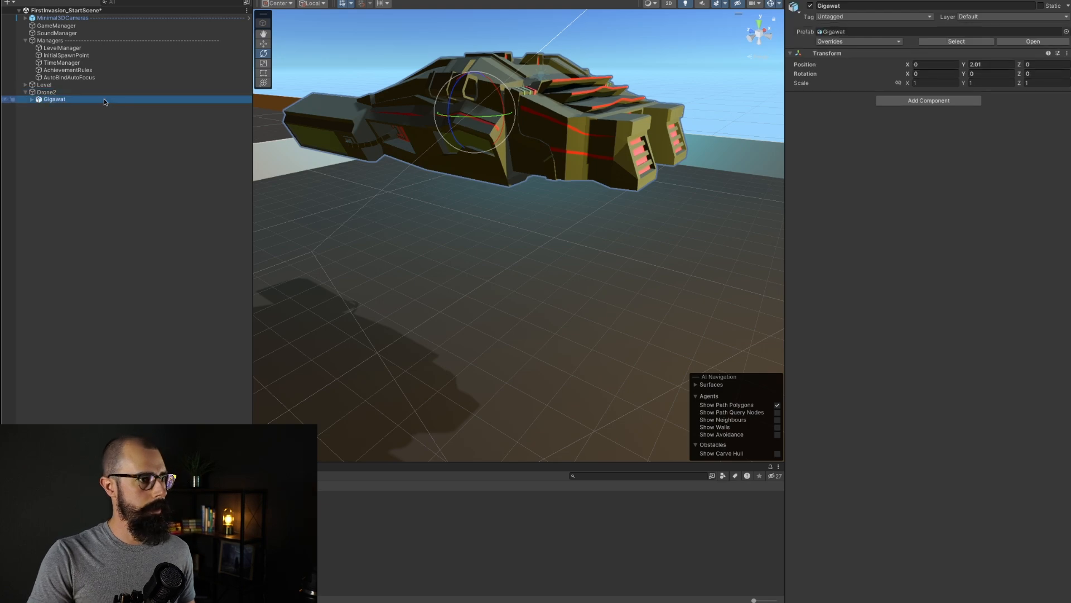
pyautogui.click(974, 64)
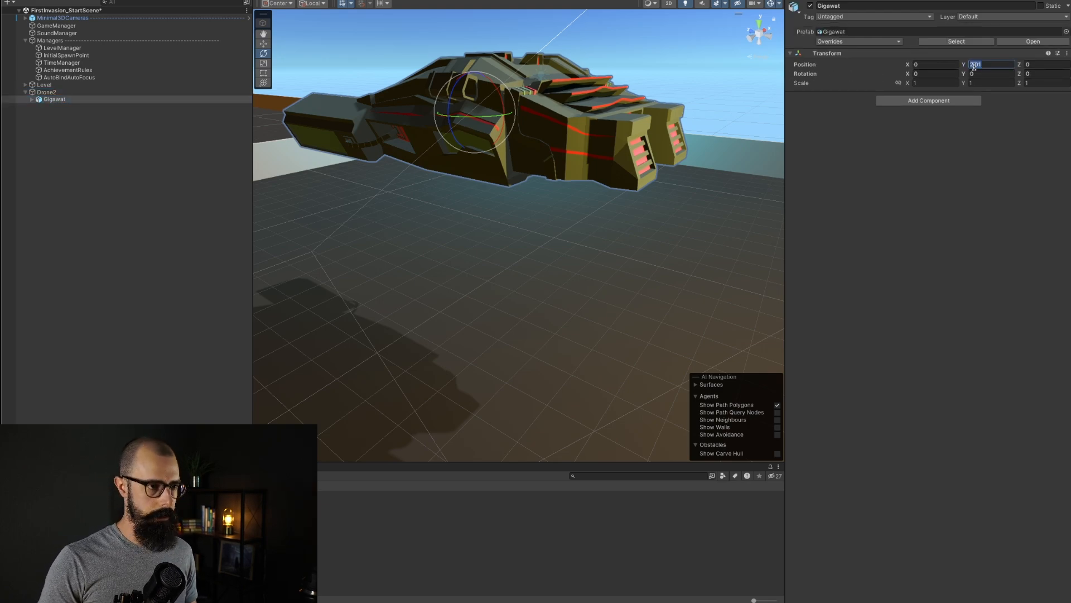
pyautogui.write('0')
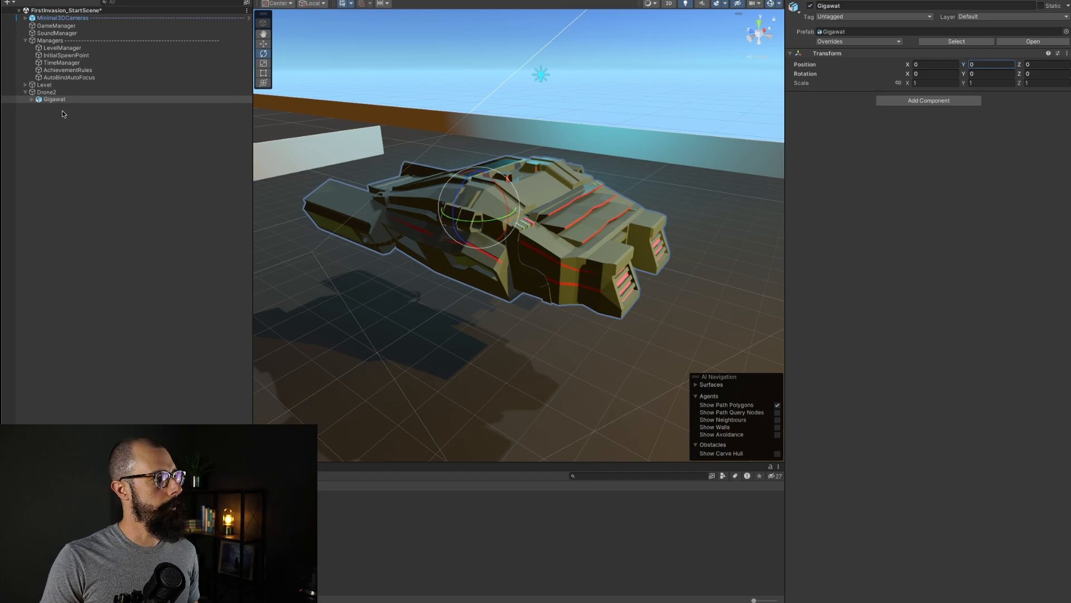
# Step: Add a Character component to the Drone2 parent and autobuild it as a Player Character 3D
pyautogui.click(58, 93)
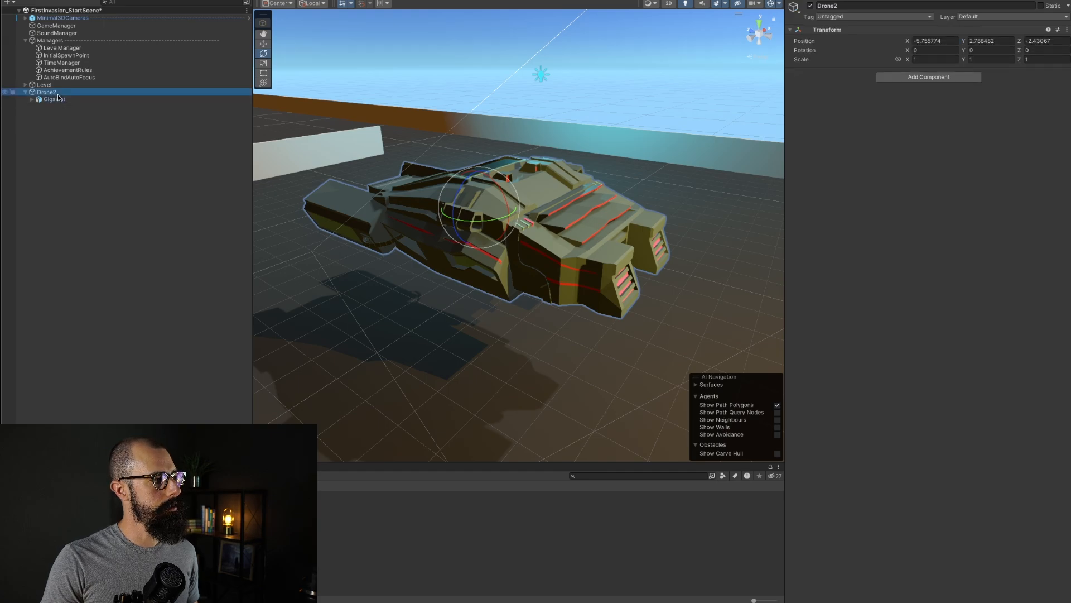
pyautogui.click(916, 78)
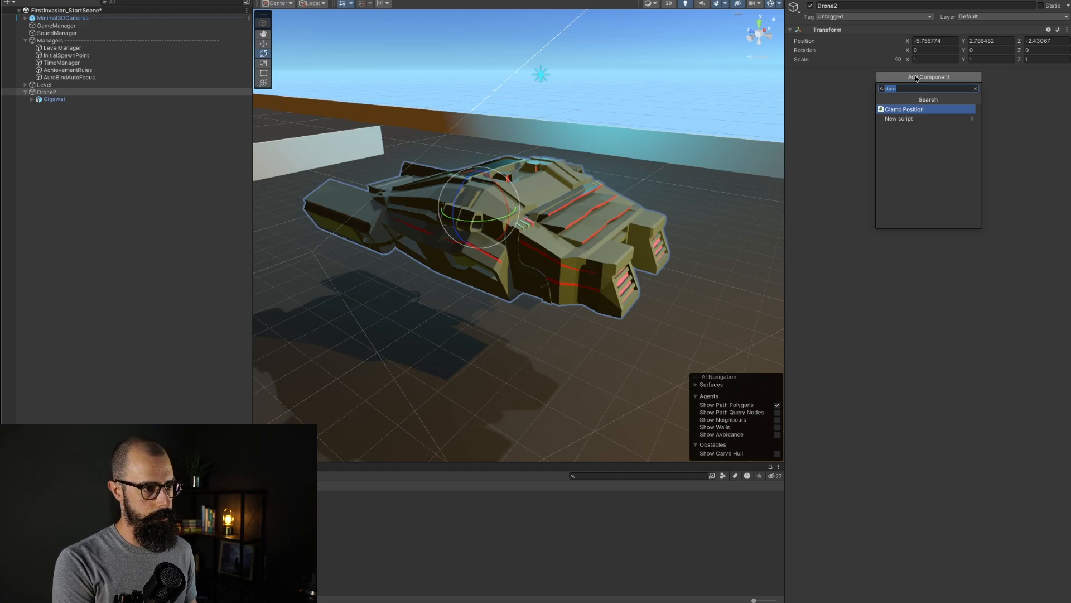
pyautogui.write('charac')
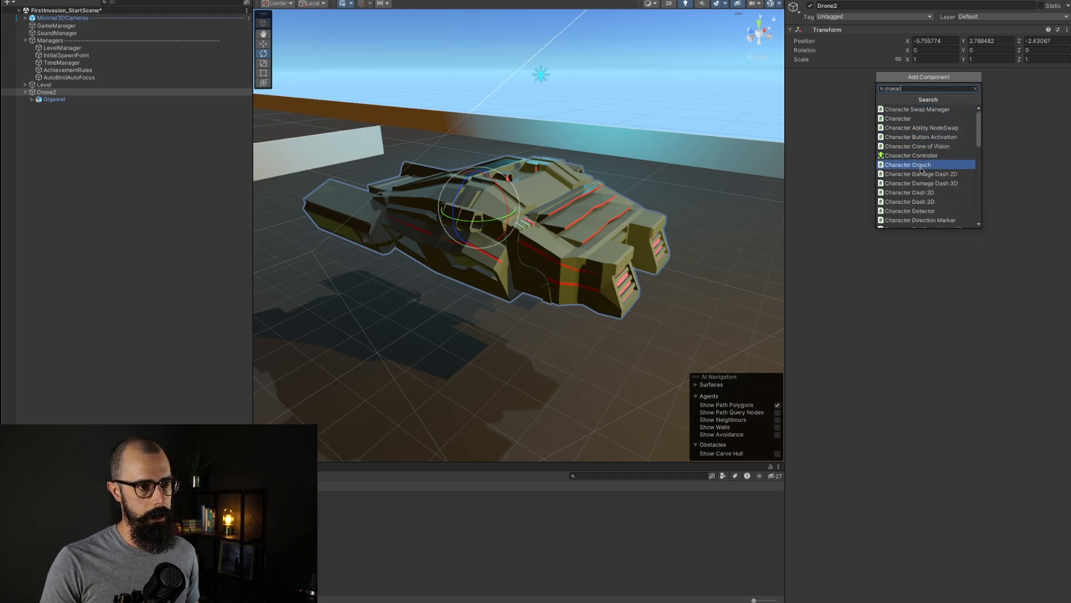
pyautogui.scroll(-1, 921, 191)
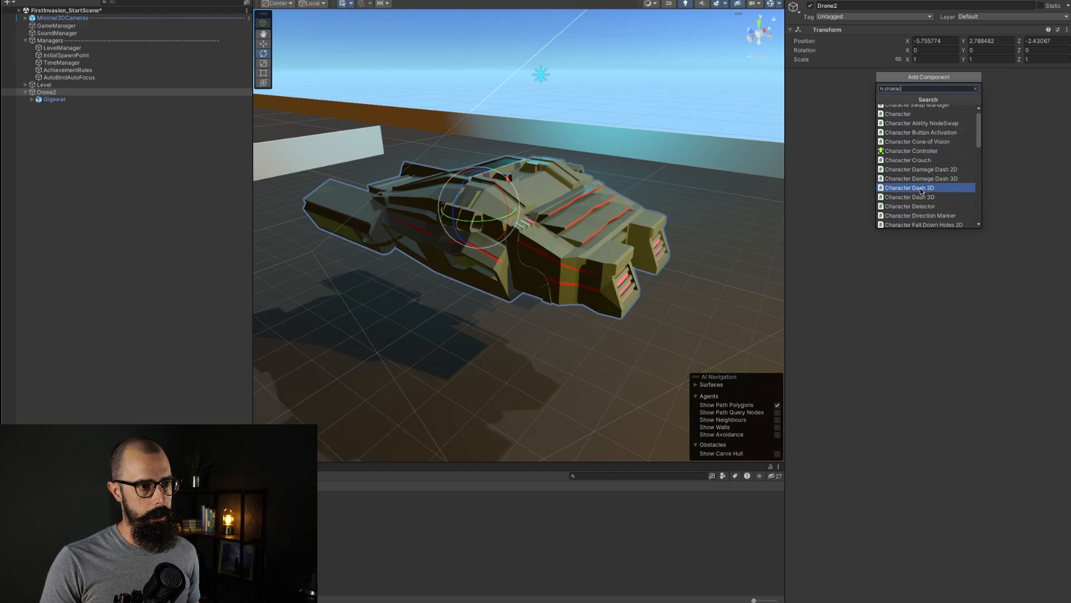
pyautogui.click(905, 117)
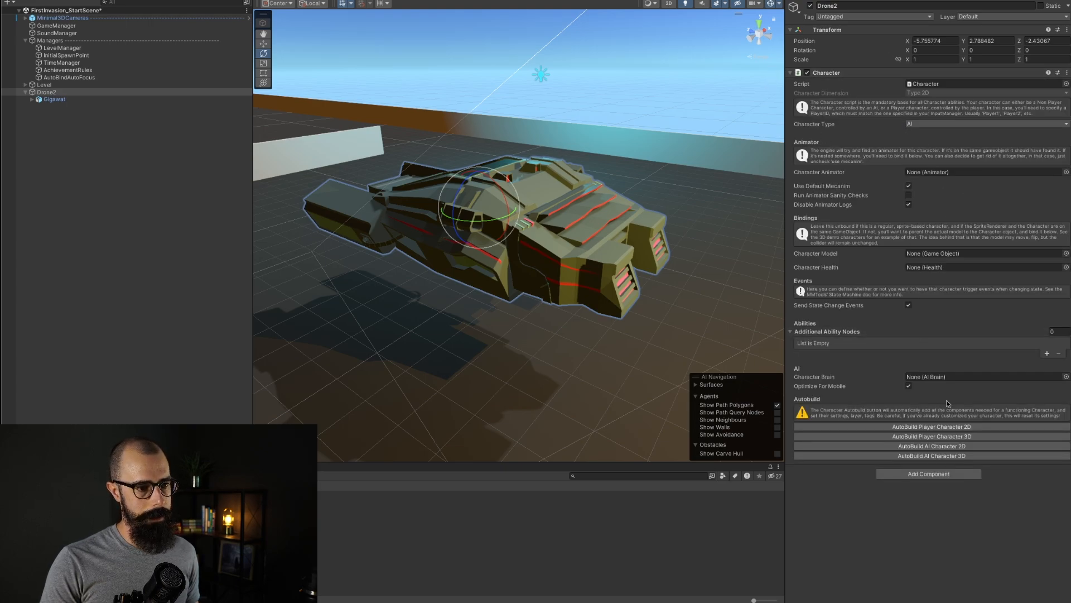
pyautogui.click(932, 437)
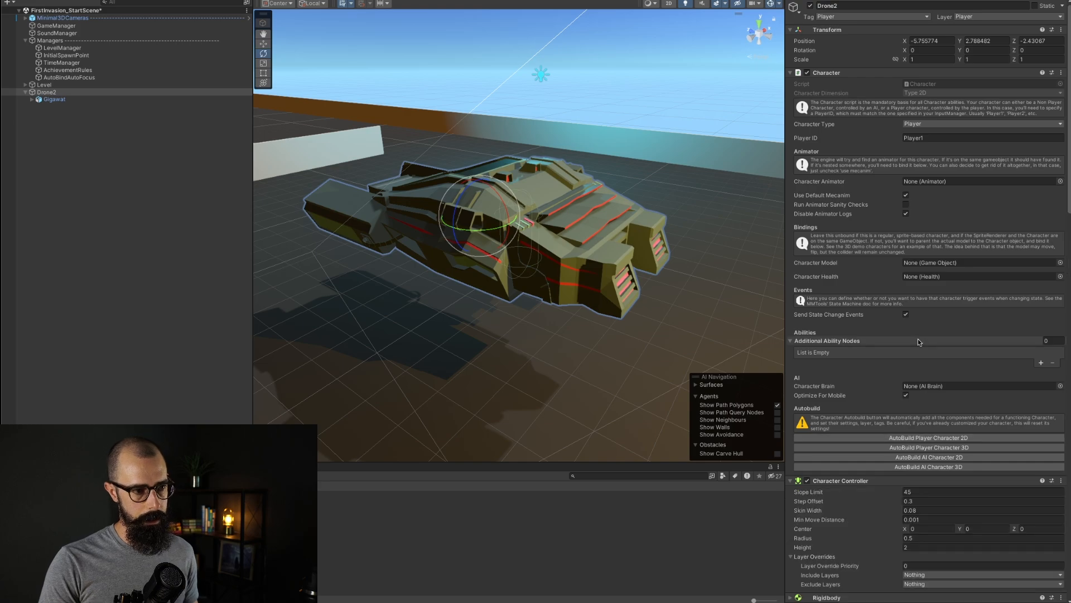
# Step: Collapse the Character, TopDown Controller 3D and Character Orientation 3D components to review the added components
pyautogui.scroll(-3, 865, 379)
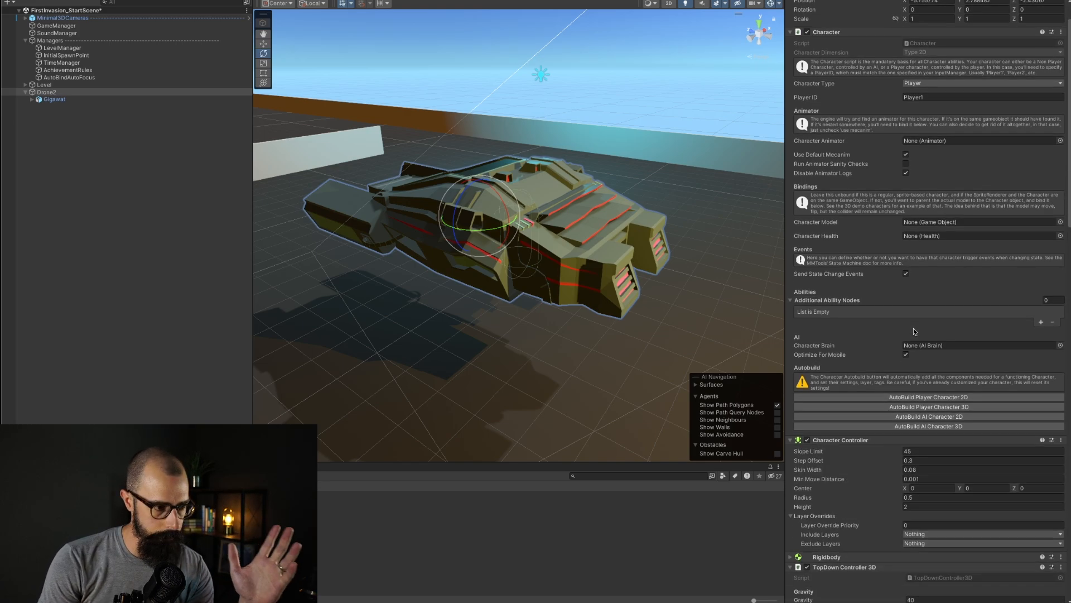
pyautogui.click(796, 423)
pyautogui.scroll(3, 793, 251)
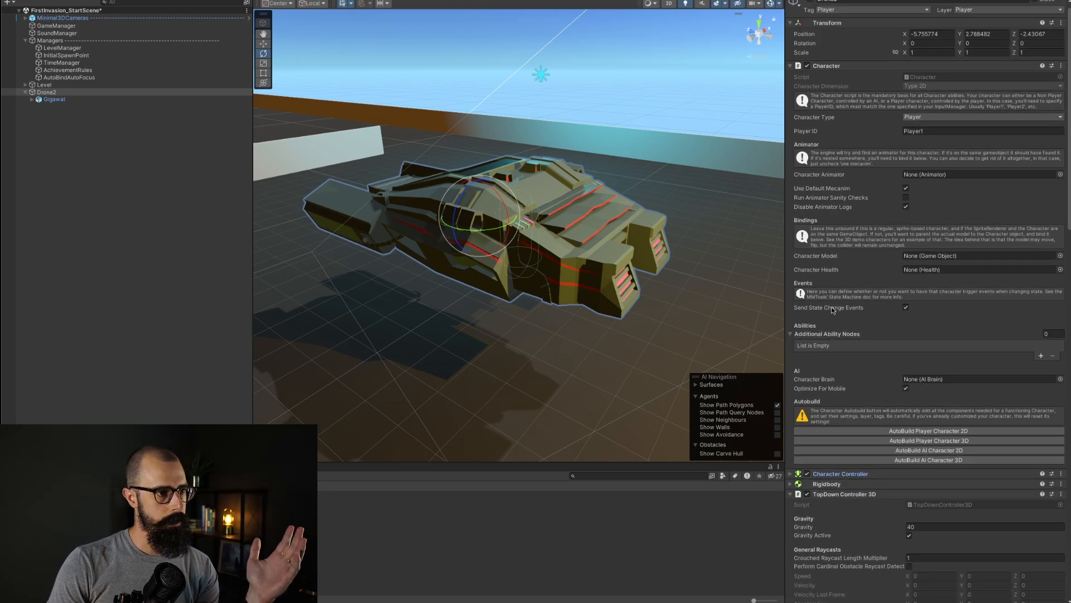
pyautogui.click(792, 73)
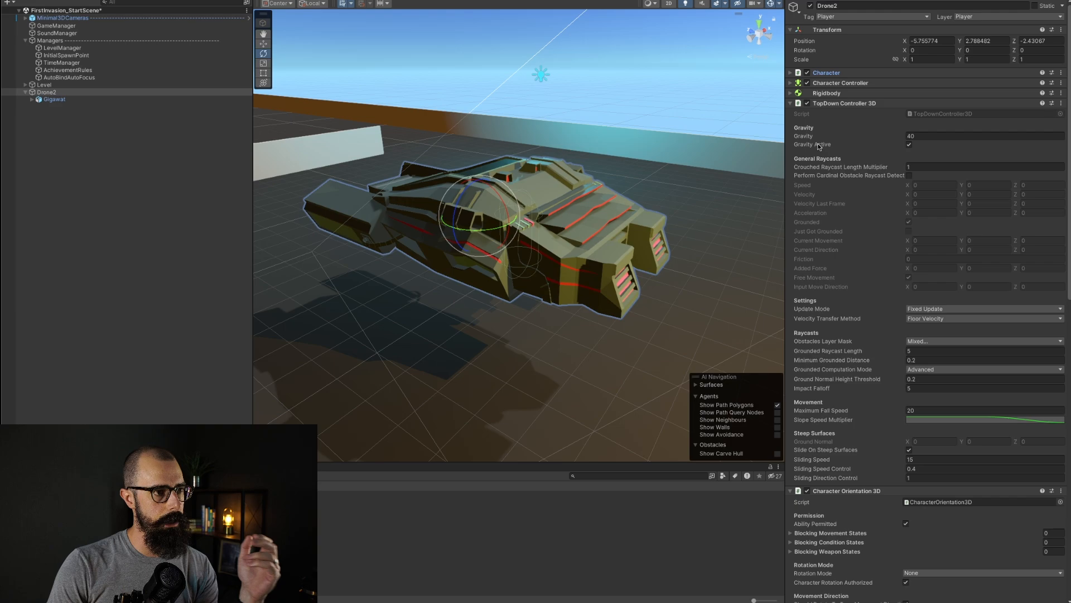
pyautogui.click(791, 104)
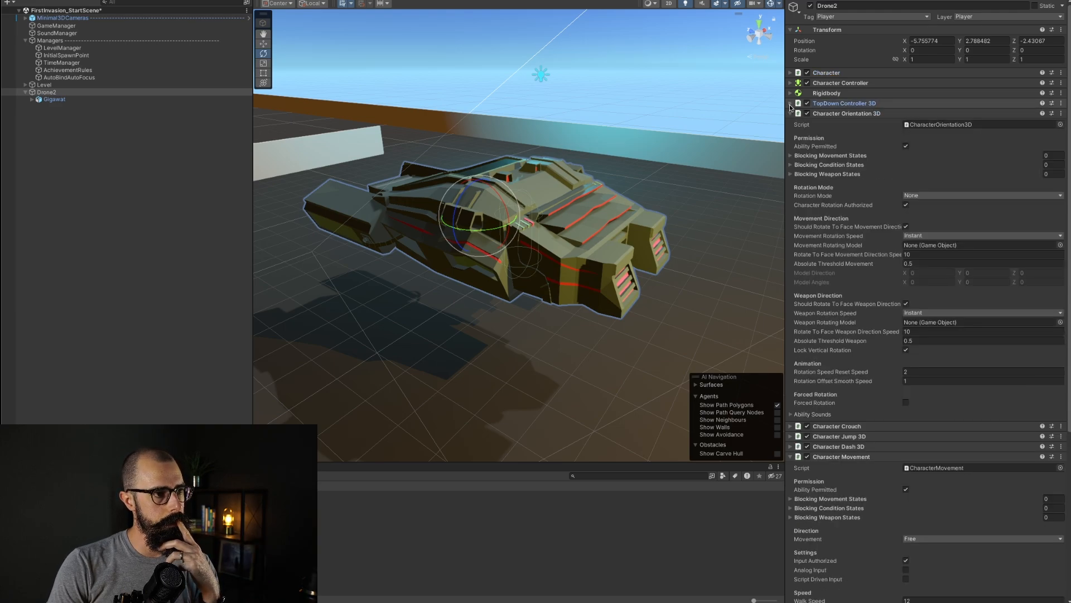
pyautogui.click(791, 114)
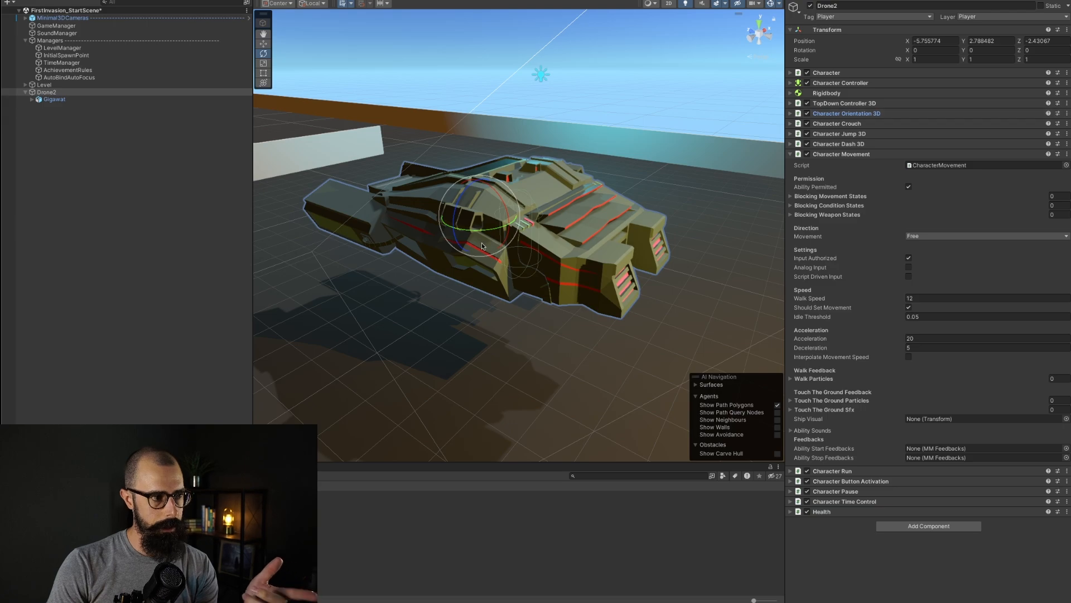
pyautogui.click(49, 93)
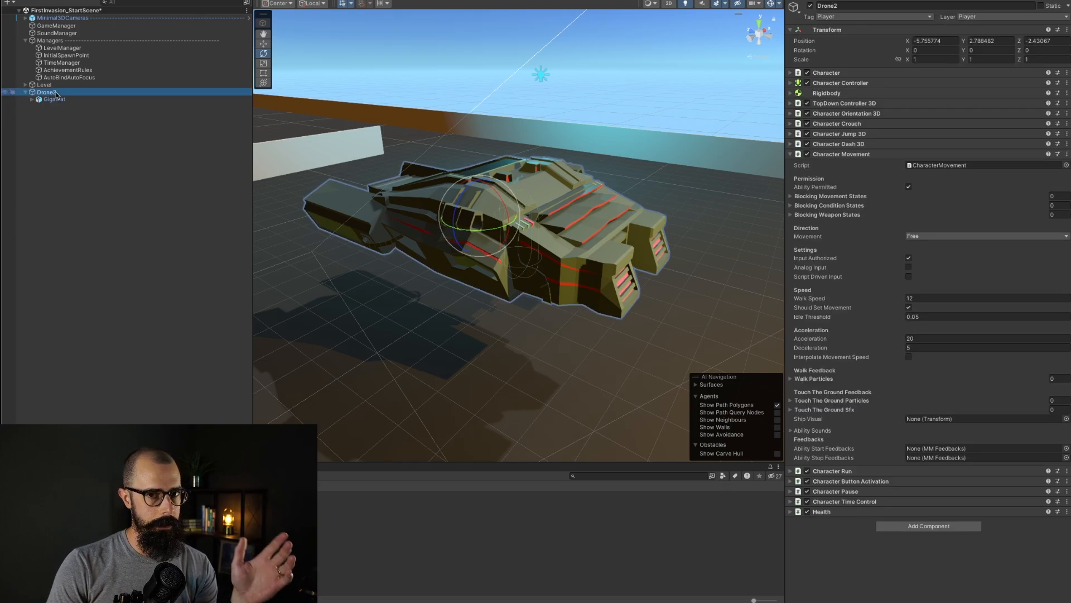
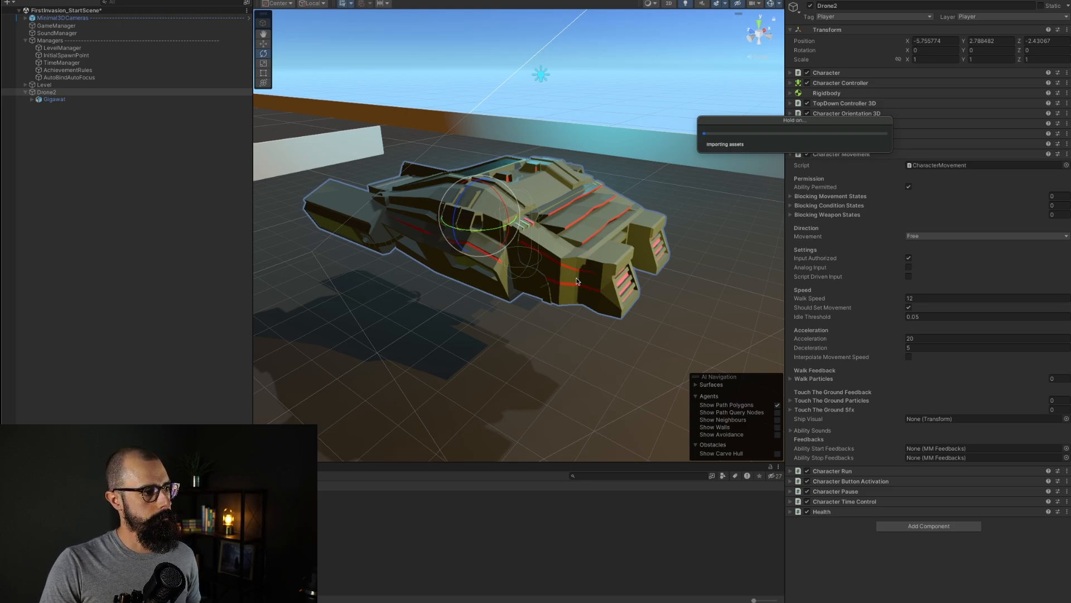
# Step: Enter Play mode and steer the player ship left and right to test the scene
pyautogui.click(403, 29)
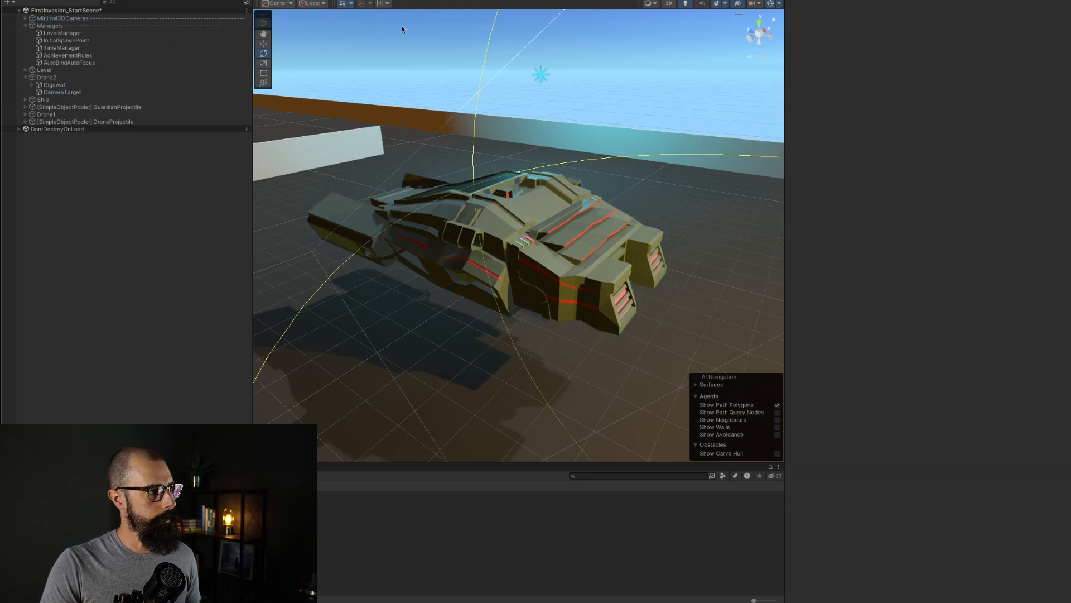
pyautogui.click(295, 0)
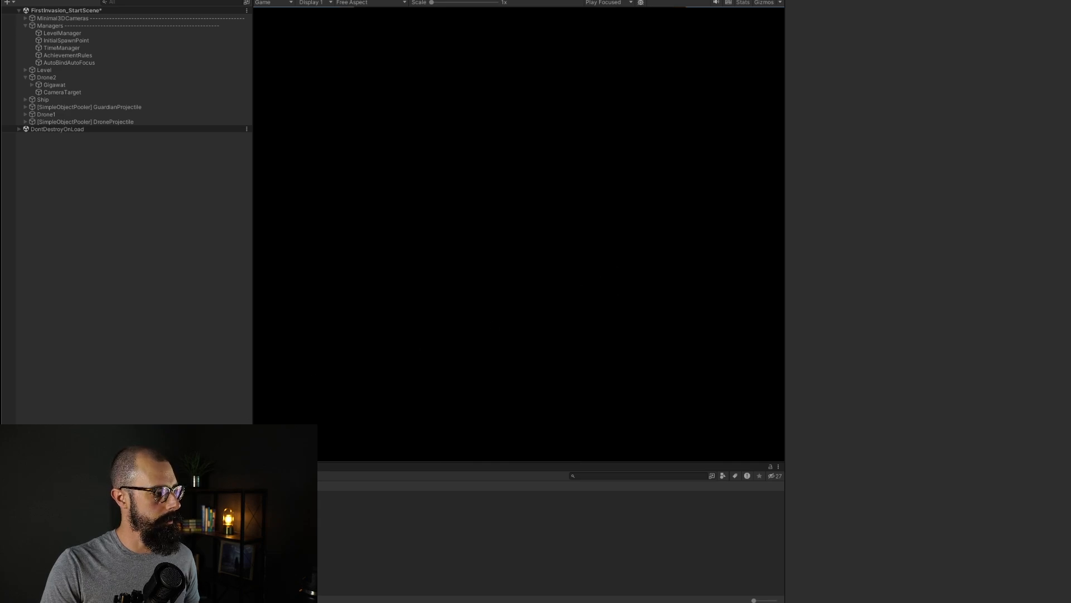
pyautogui.click(53, 466)
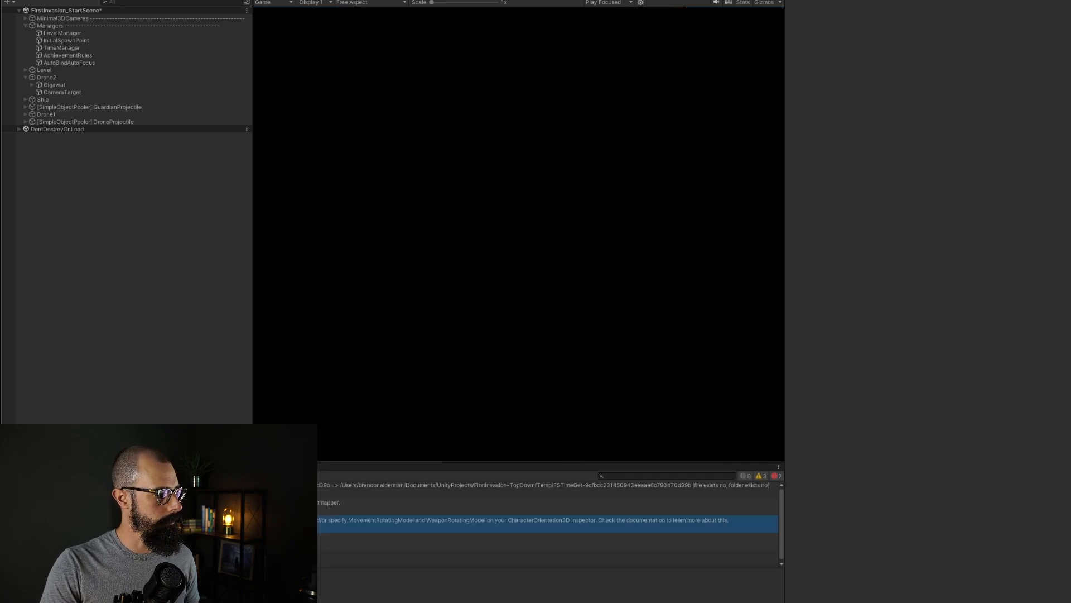
pyautogui.click(11, 476)
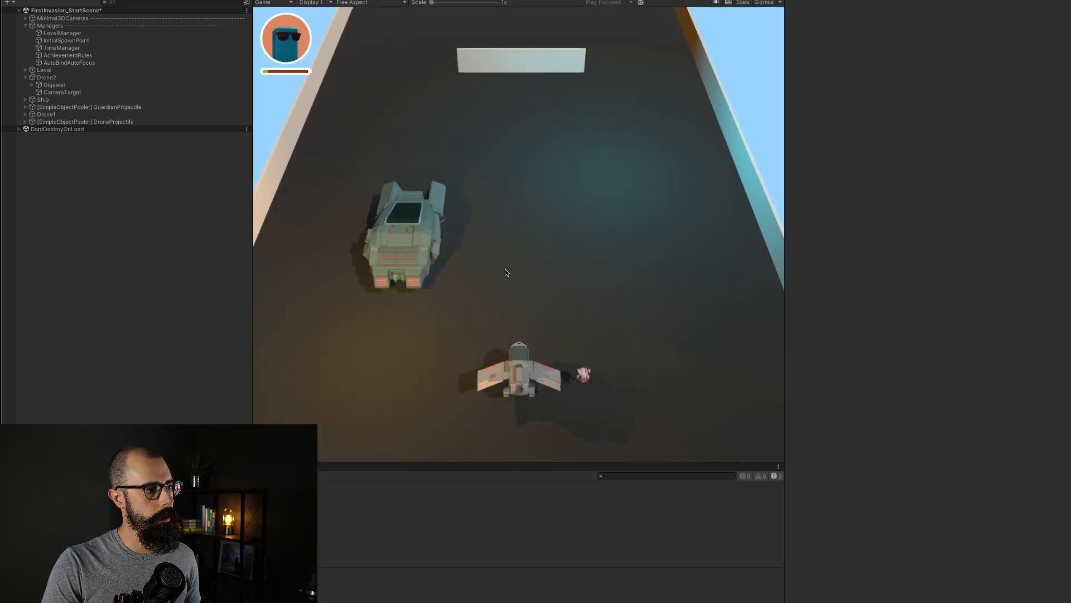
pyautogui.press('d')
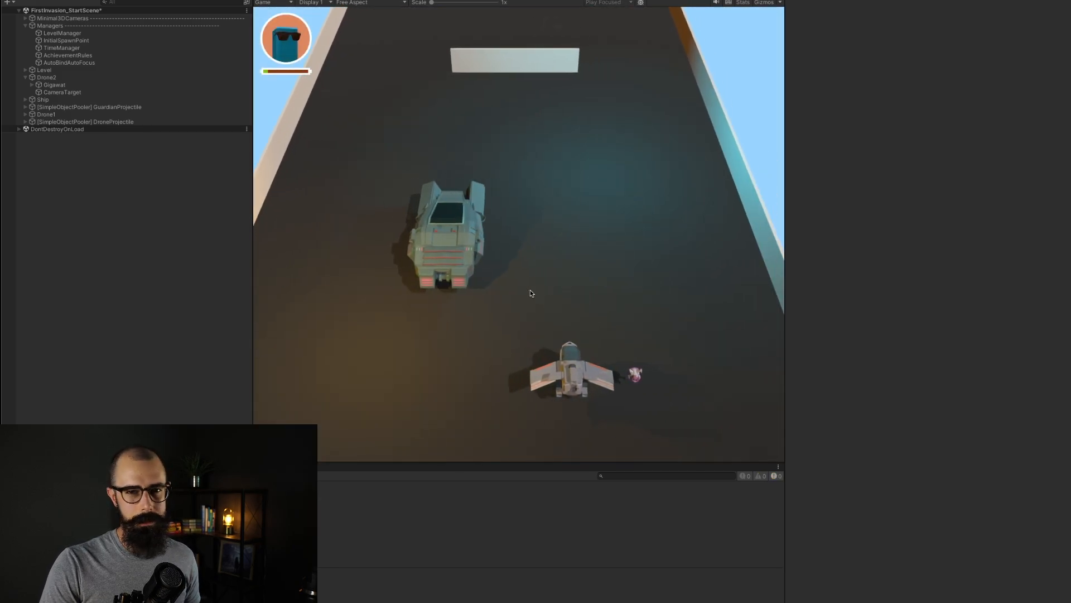
pyautogui.press('a')
pyautogui.press('d')
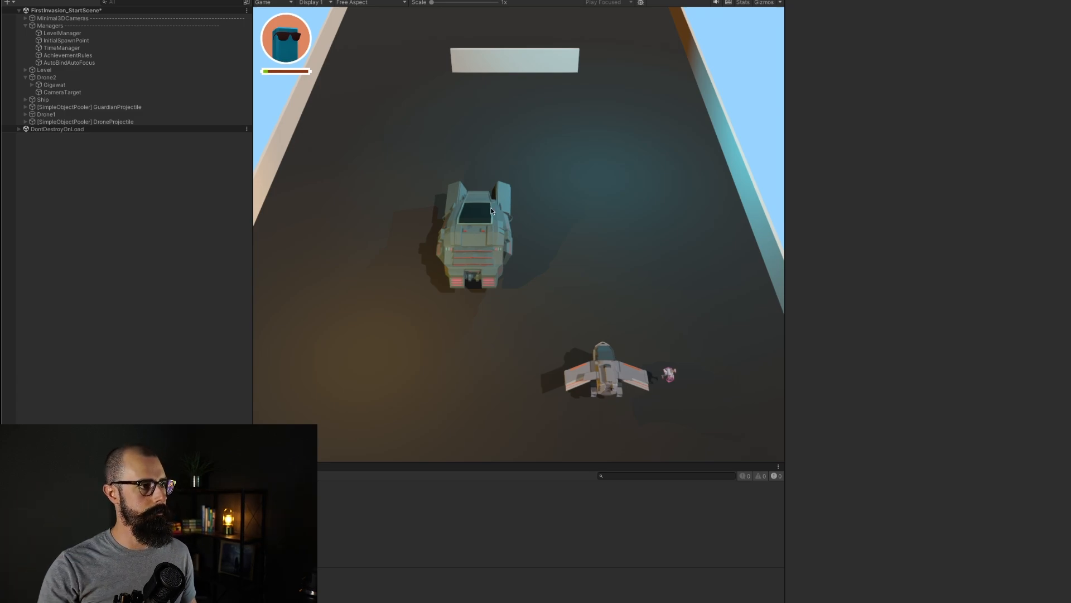
pyautogui.press('a')
pyautogui.press('d')
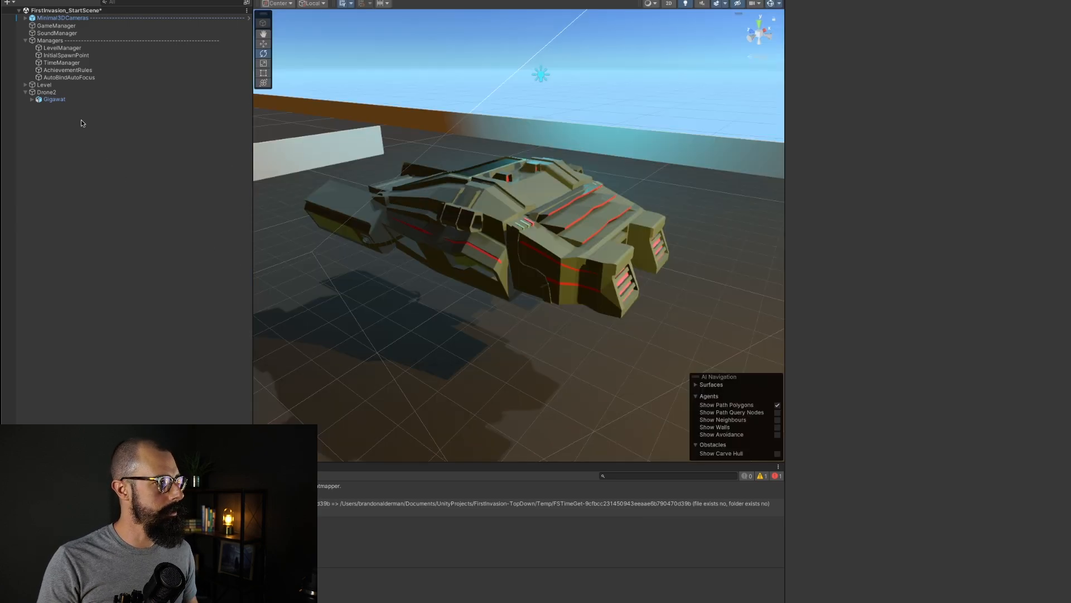
# Step: Compare the Drone2 object's components with the Drone1 prefab's settings
pyautogui.click(47, 92)
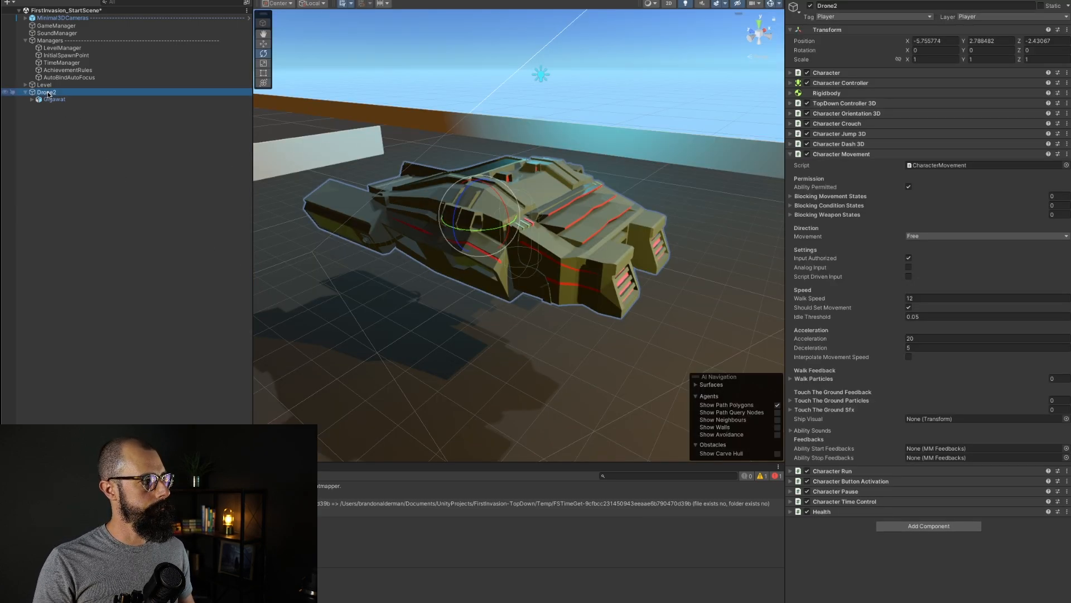
pyautogui.rightClick(51, 95)
pyautogui.click(33, 148)
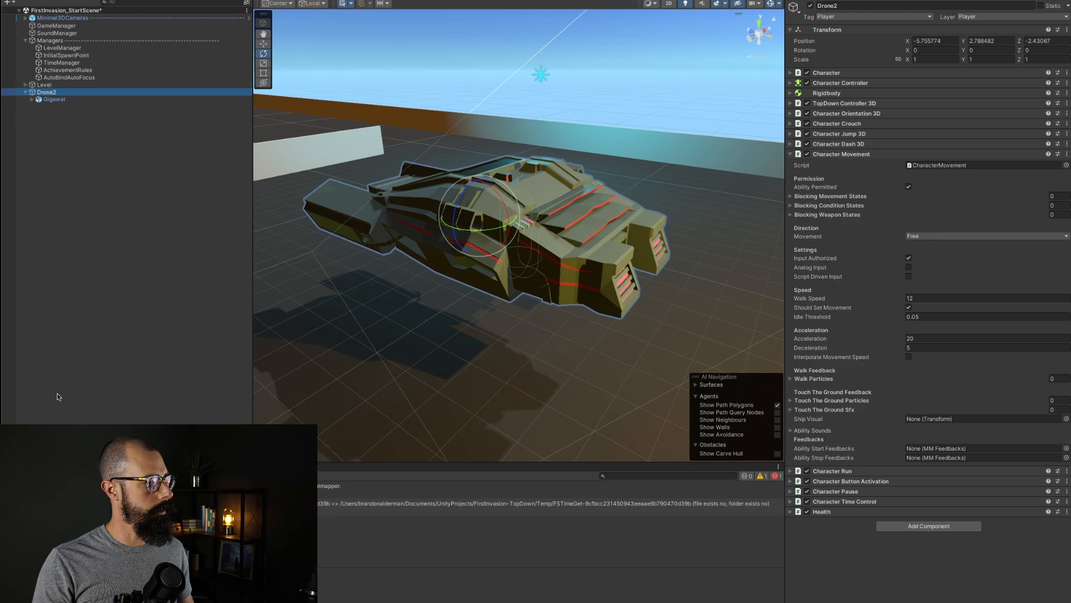
pyautogui.click(18, 466)
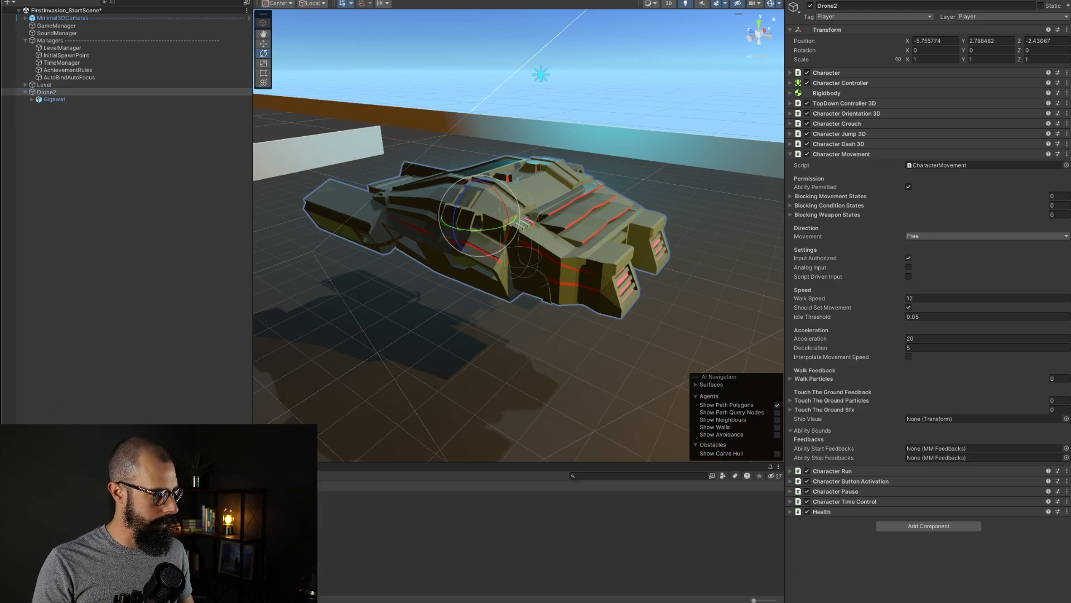
pyautogui.click(156, 494)
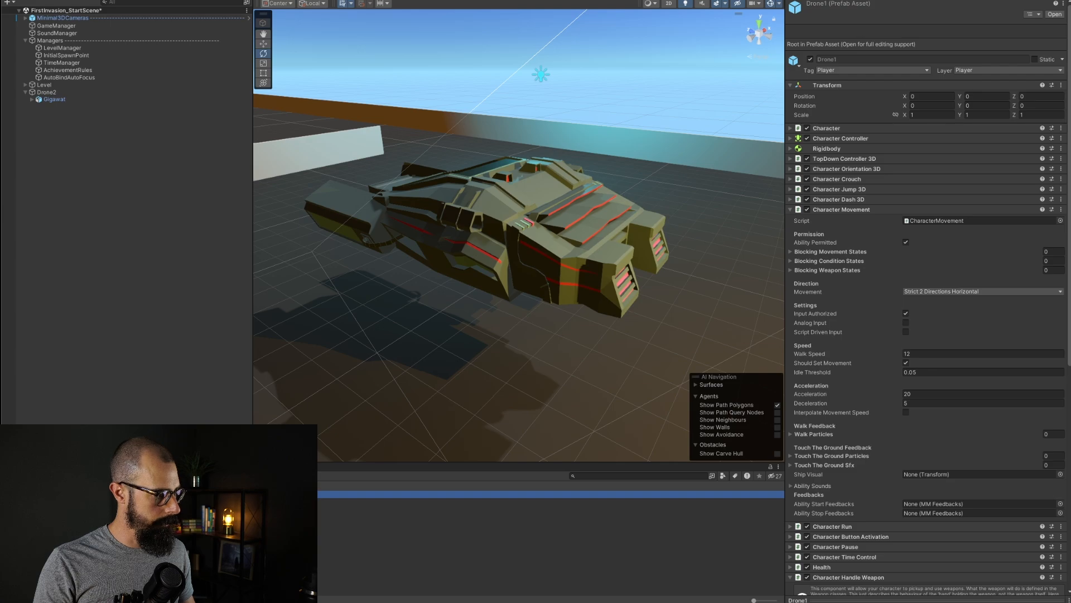
# Step: Examine the LevelManager's player prefabs list, the Gigawat model and the Drone2 setup
pyautogui.click(47, 92)
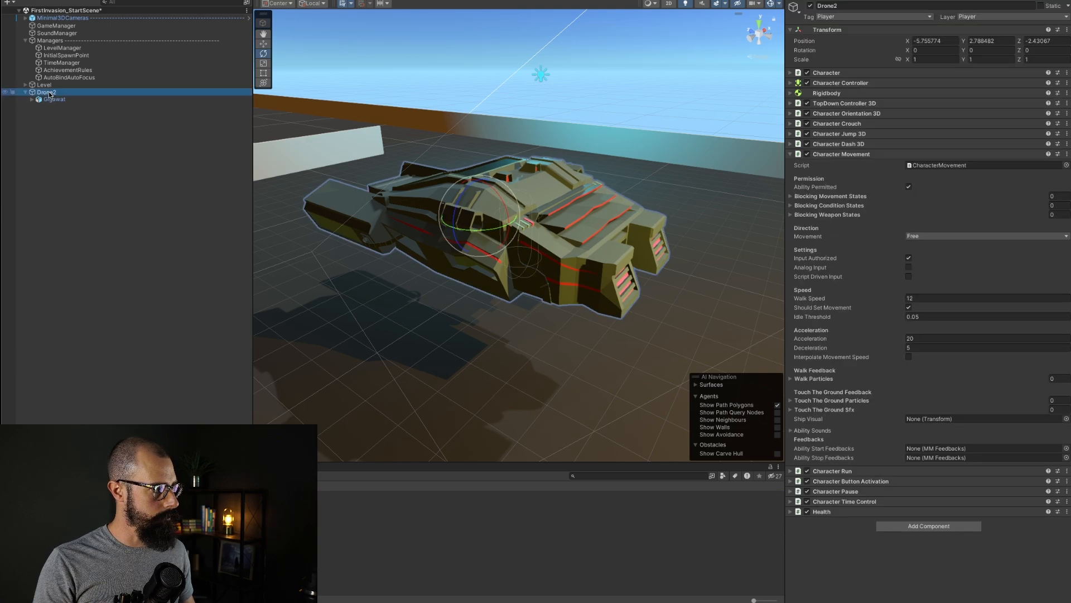
pyautogui.click(51, 49)
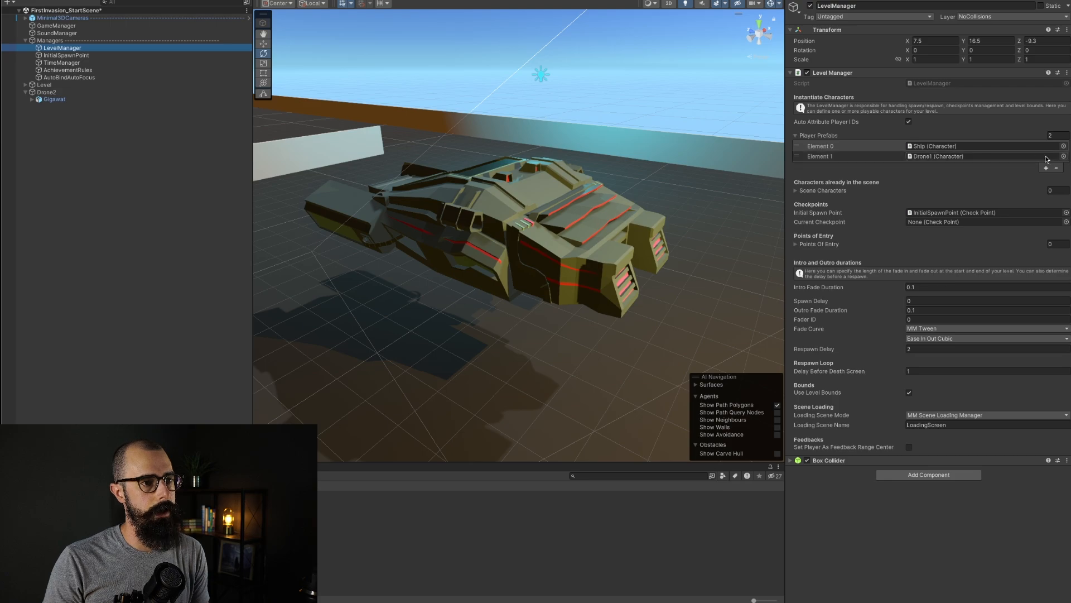
pyautogui.click(201, 186)
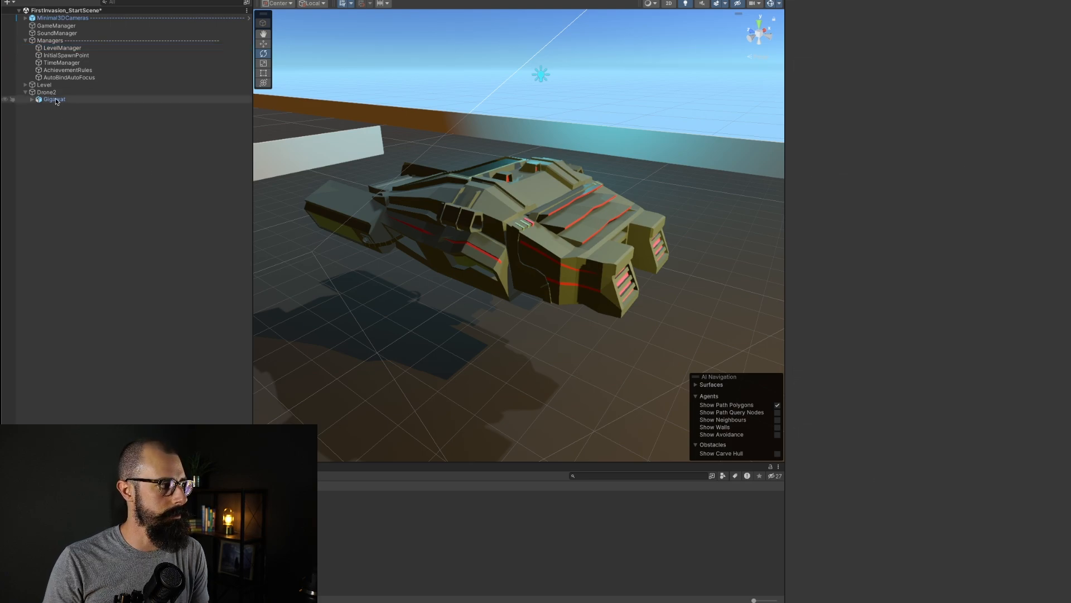
pyautogui.click(62, 48)
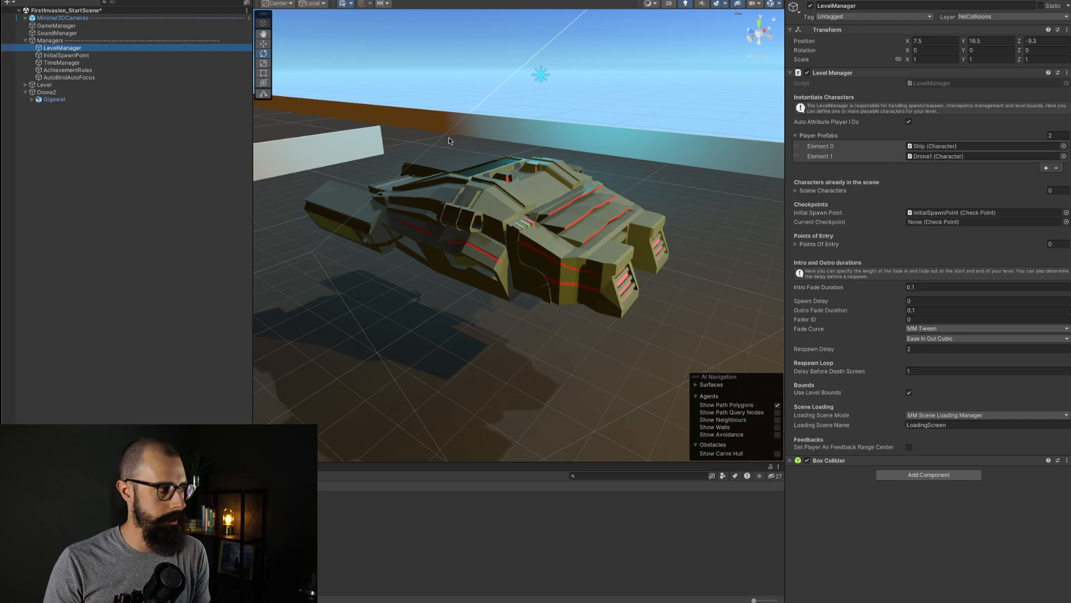
pyautogui.click(45, 92)
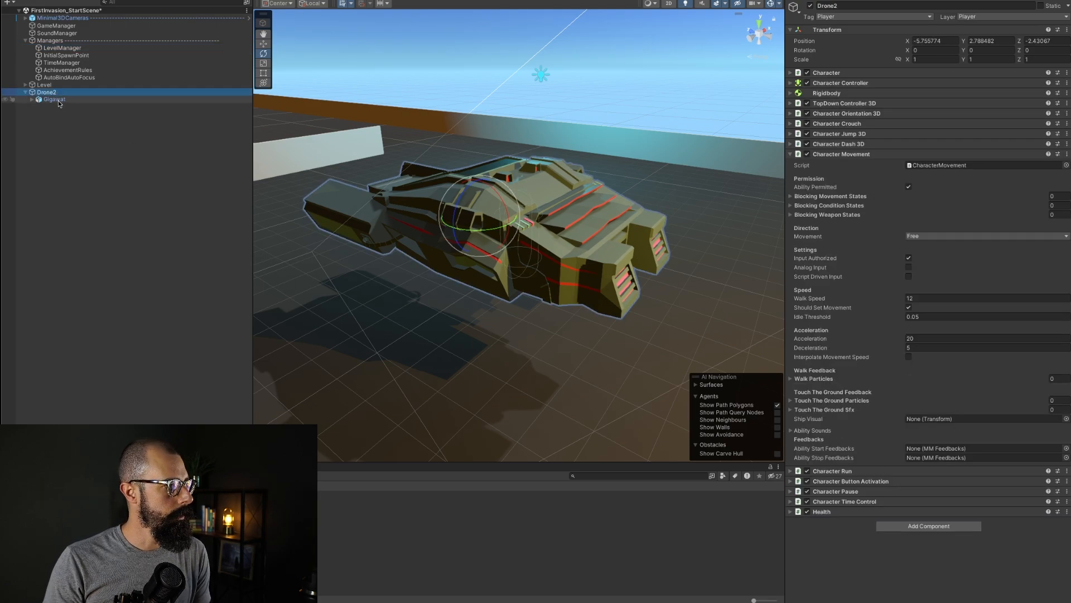
pyautogui.click(62, 100)
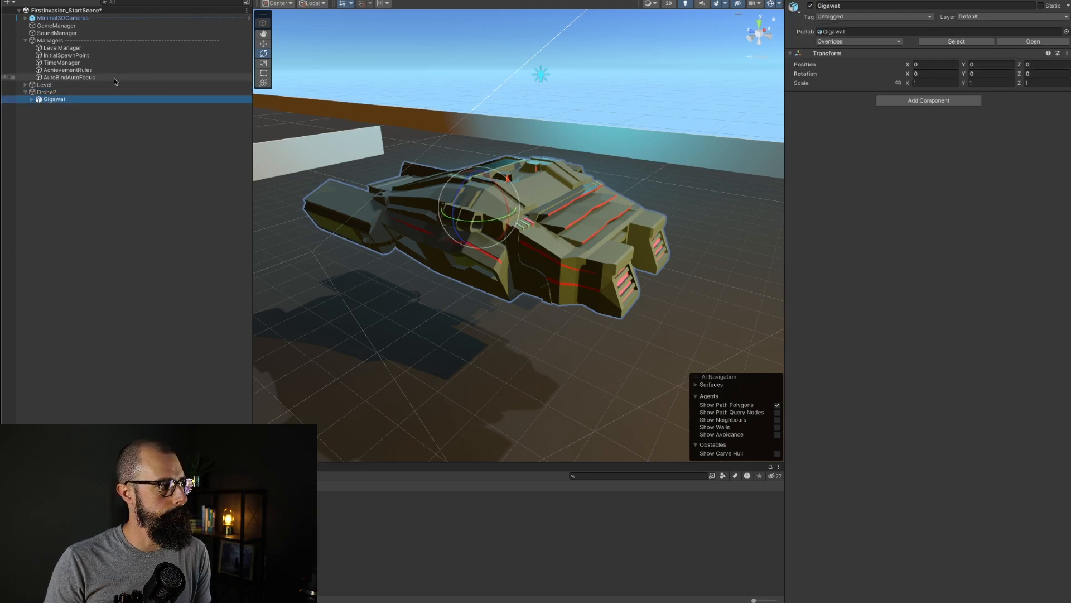
pyautogui.click(105, 93)
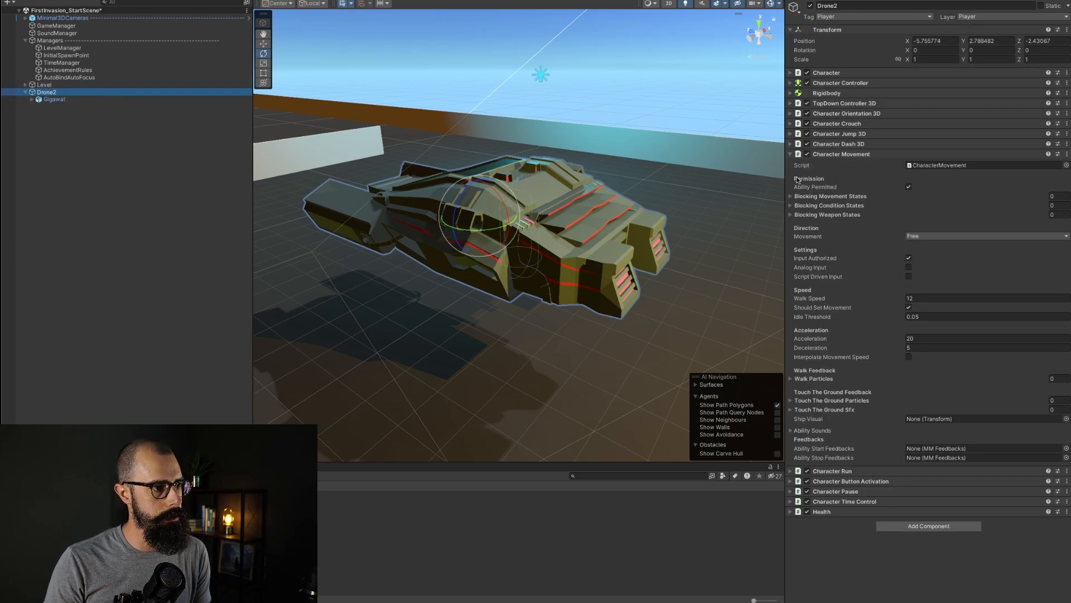
# Step: Collapse Character Movement and add a Character Handle Weapon component to Drone2
pyautogui.click(791, 155)
pyautogui.click(909, 220)
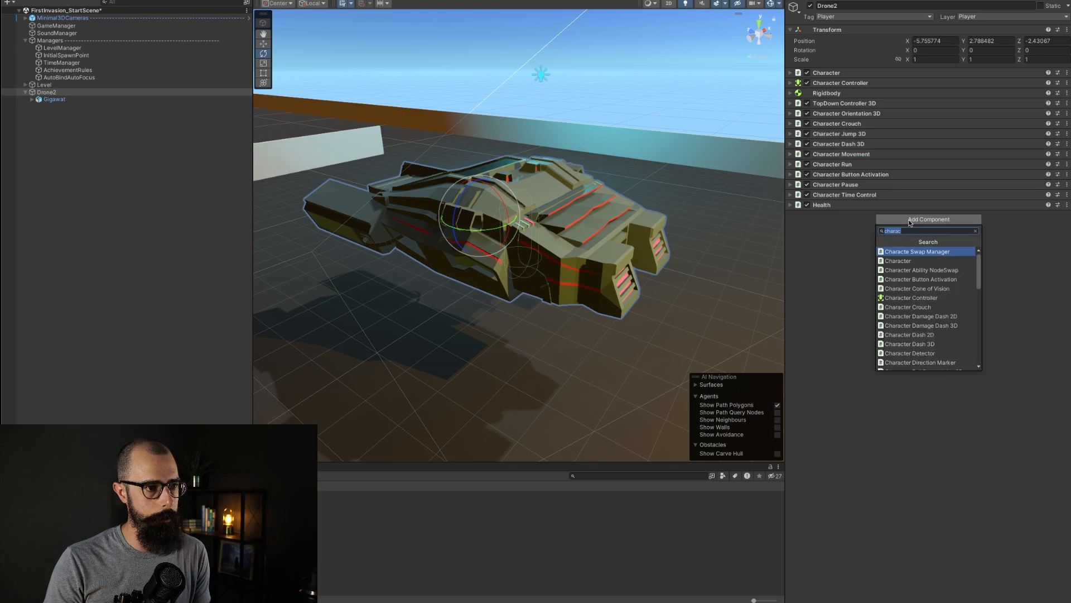
pyautogui.write('weapon')
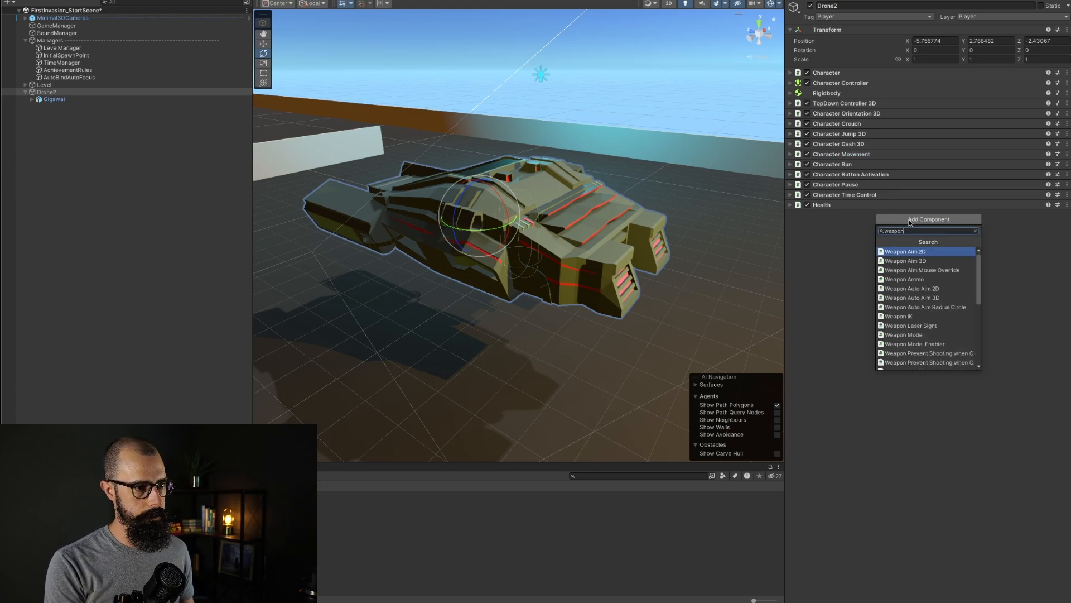
pyautogui.scroll(-2, 912, 350)
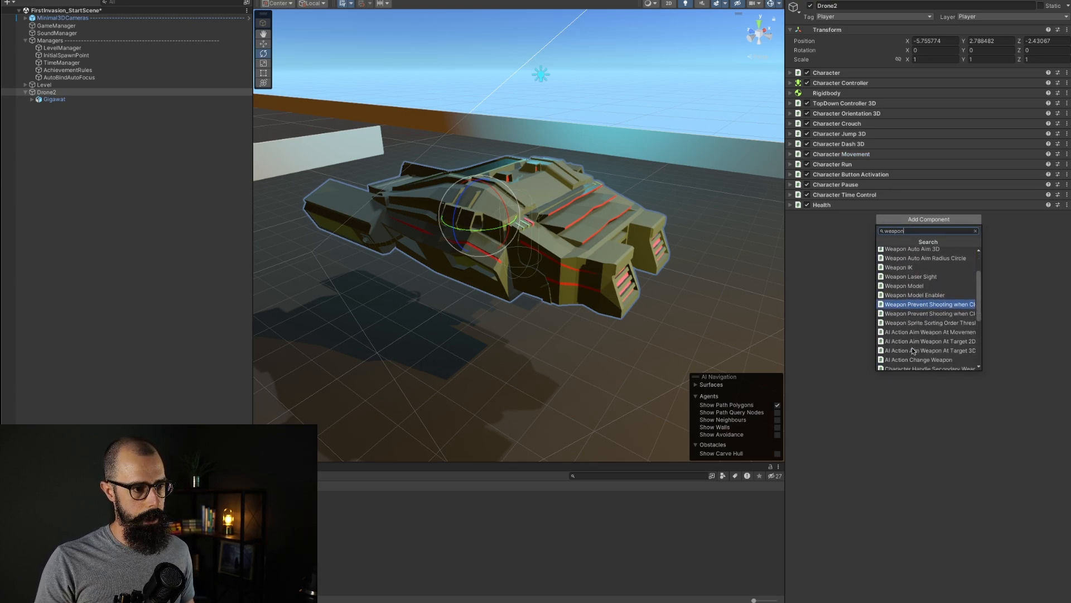
pyautogui.scroll(-3, 913, 346)
pyautogui.click(915, 313)
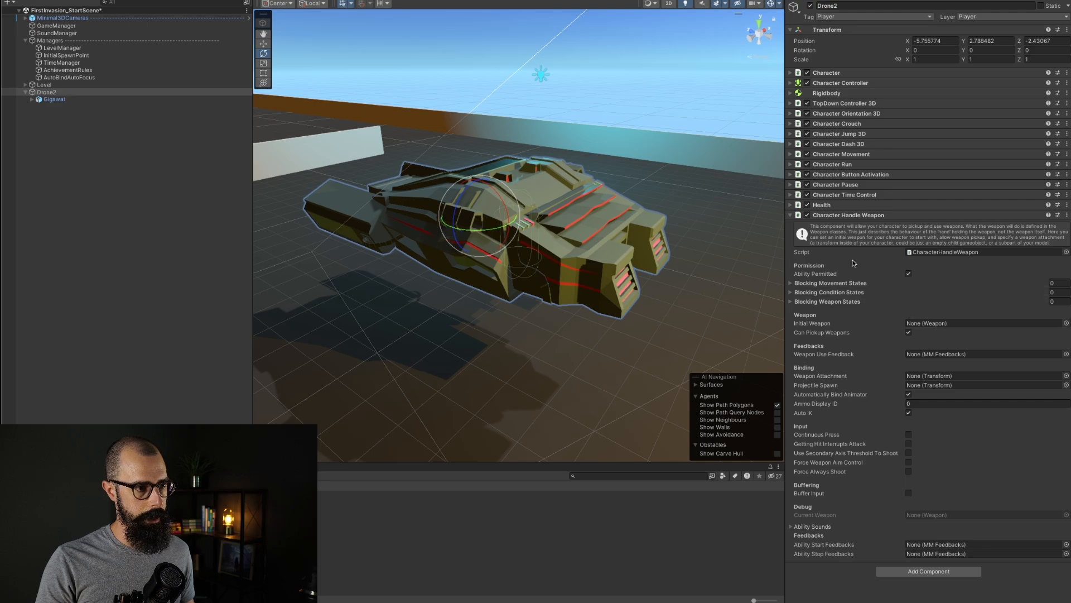
# Step: Browse the project assets to the TopDownEngine Loft3D demo weapon prefabs folder
pyautogui.moveTo(973, 291)
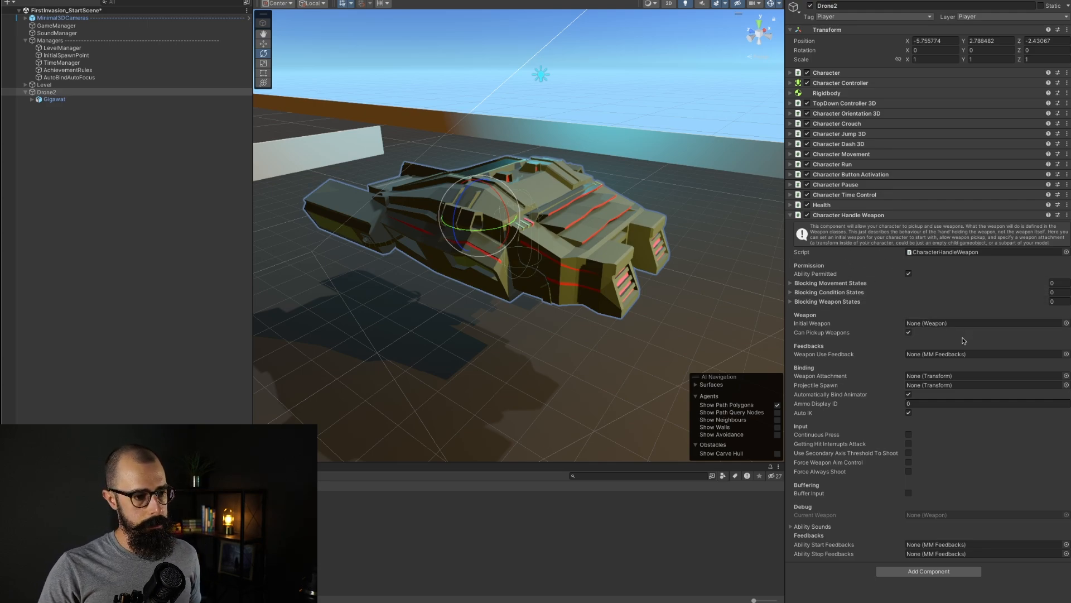
pyautogui.click(223, 524)
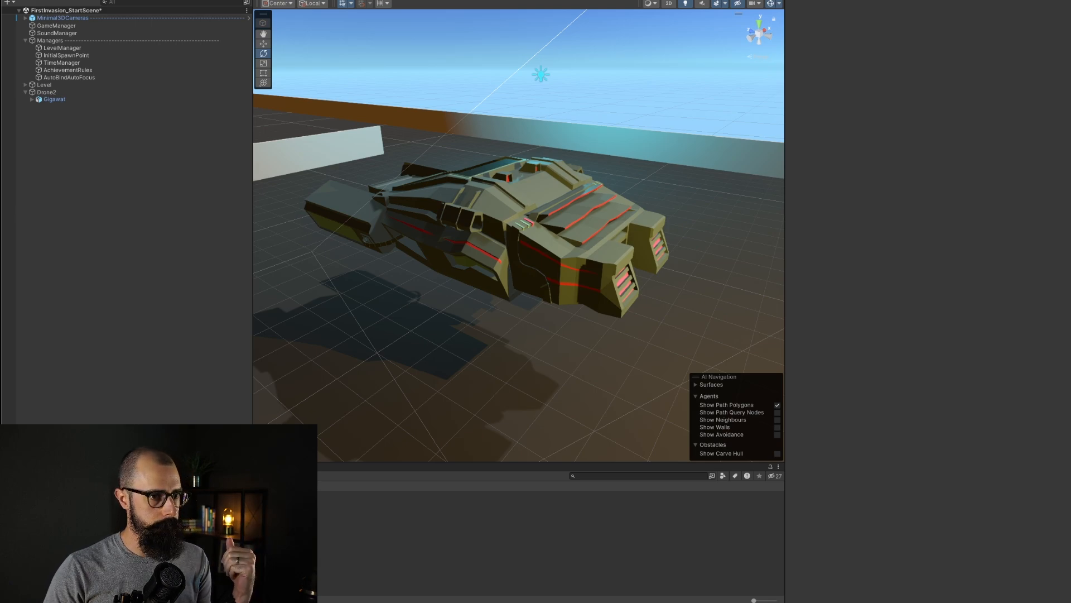
pyautogui.moveTo(146, 463); pyautogui.dragTo(163, 121)
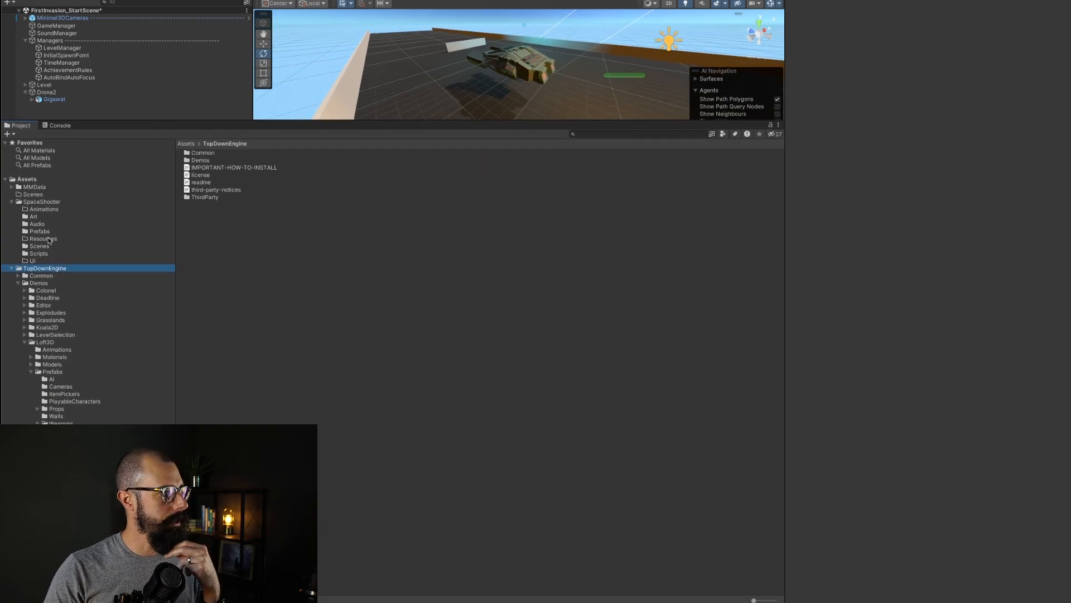
pyautogui.click(40, 203)
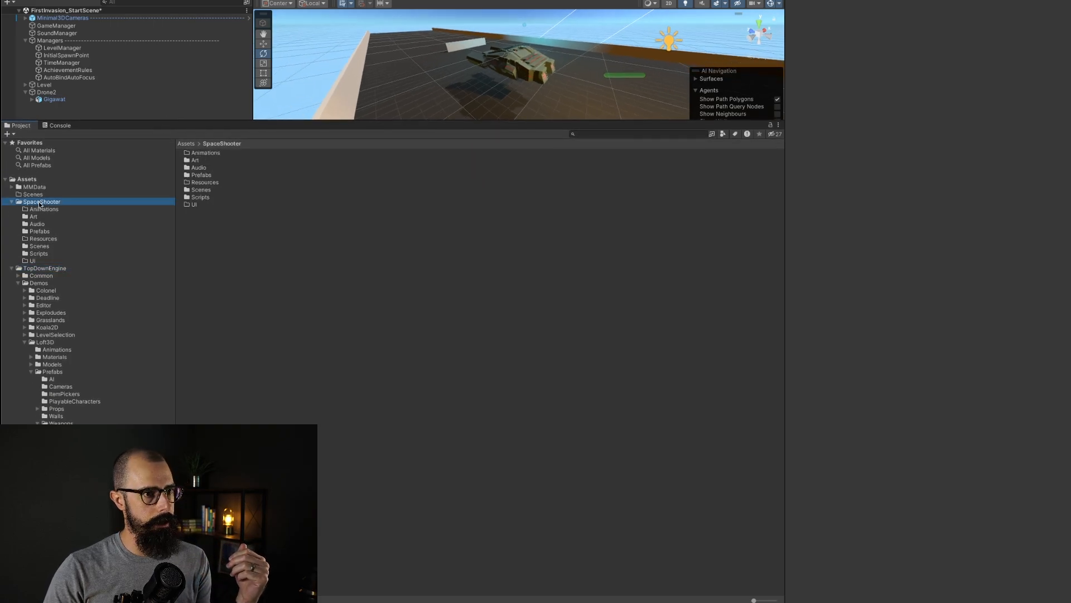
pyautogui.click(49, 270)
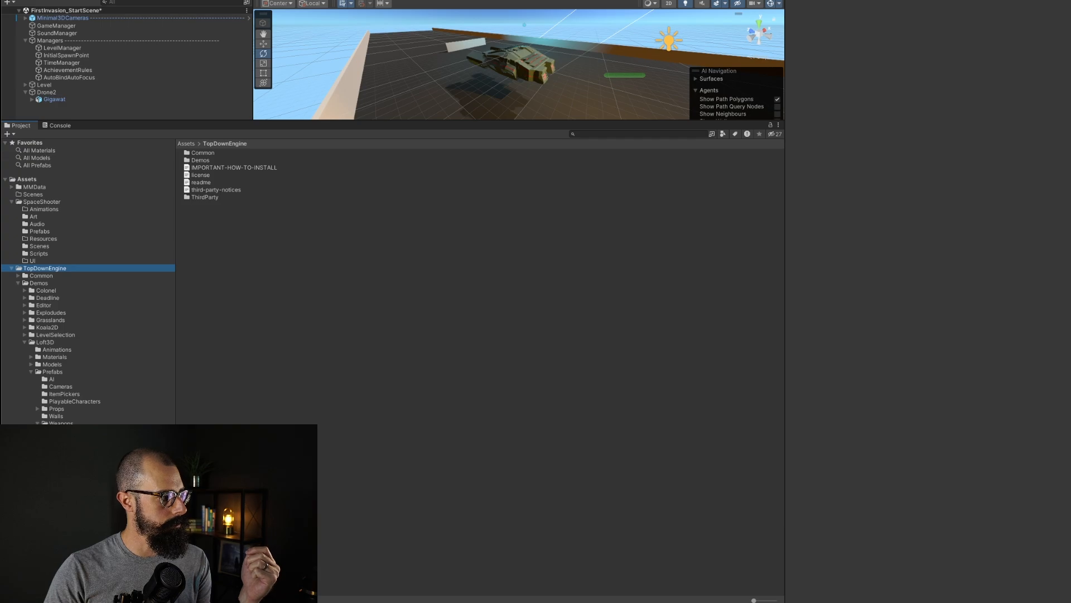
pyautogui.click(67, 438)
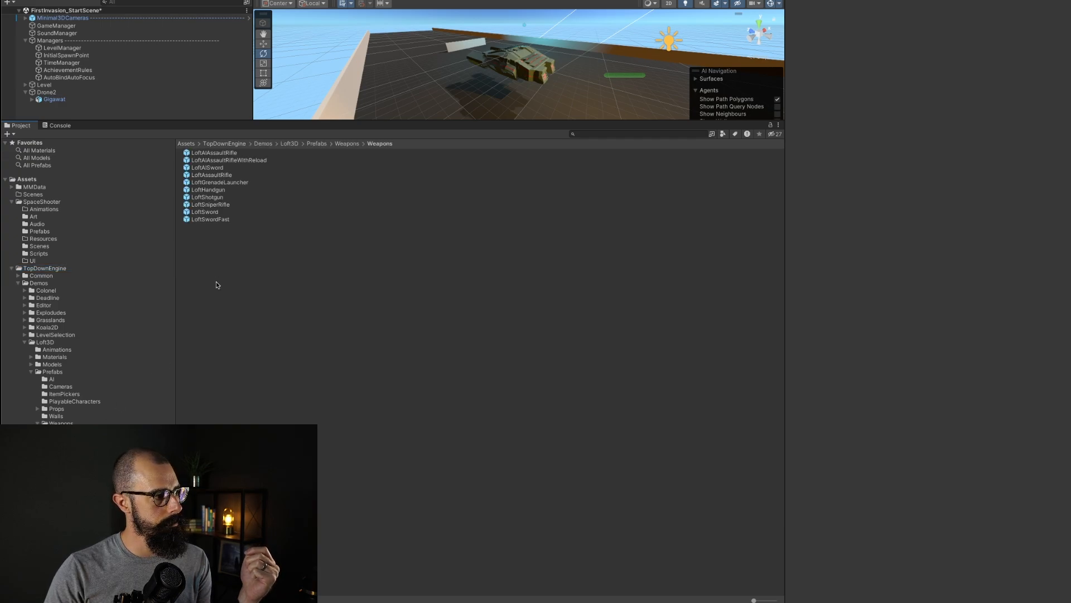
# Step: Compare the Loft3D weapon prefabs and place LoftSniperRifle as a child of Drone2, expanding its hierarchy
pyautogui.click(210, 204)
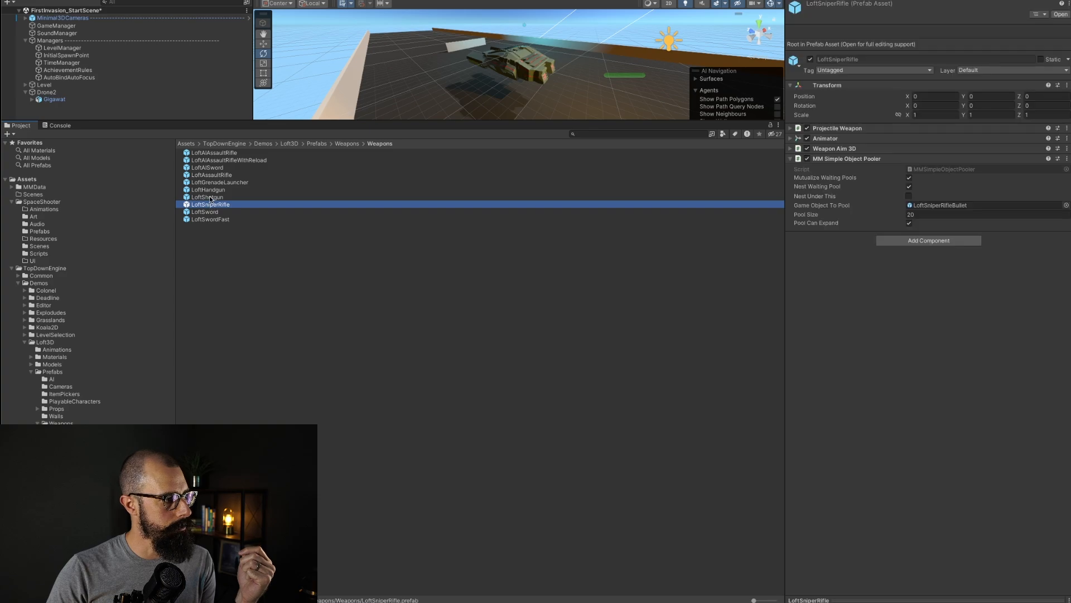
pyautogui.click(209, 197)
pyautogui.click(210, 182)
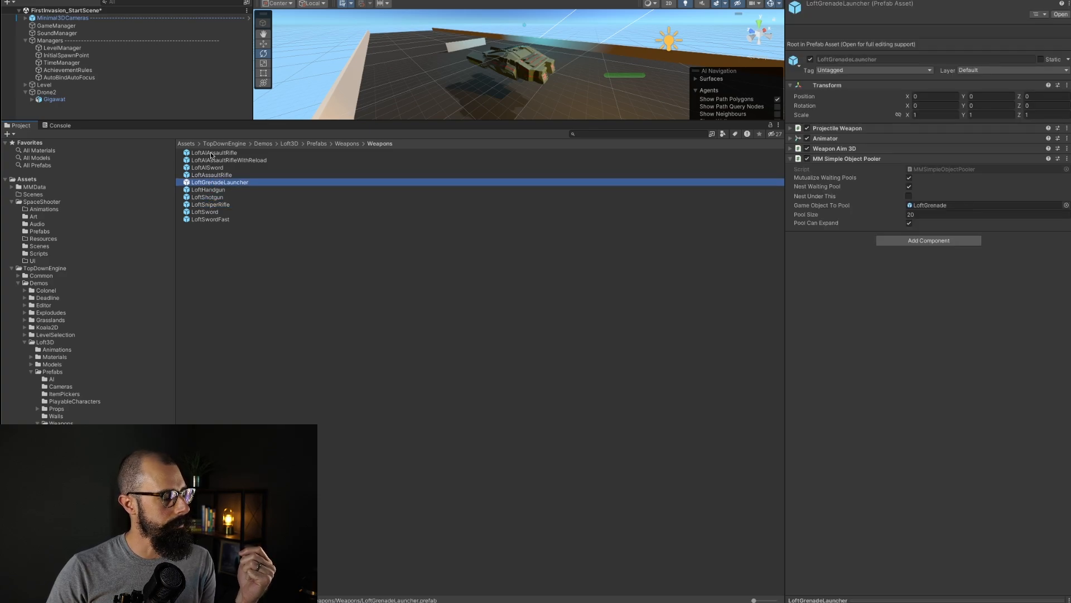
pyautogui.click(212, 190)
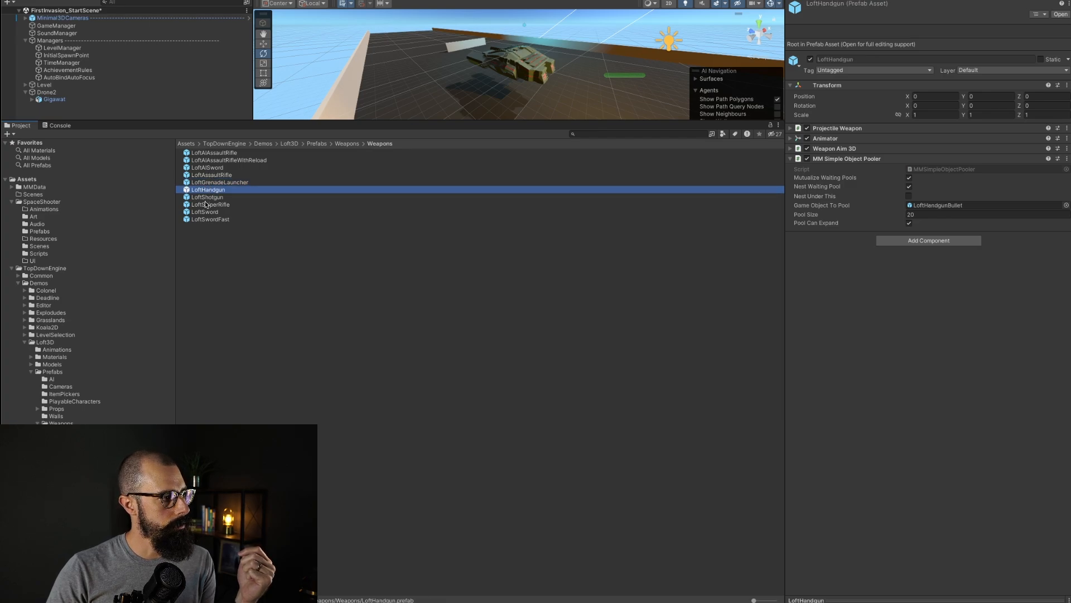
pyautogui.click(210, 205)
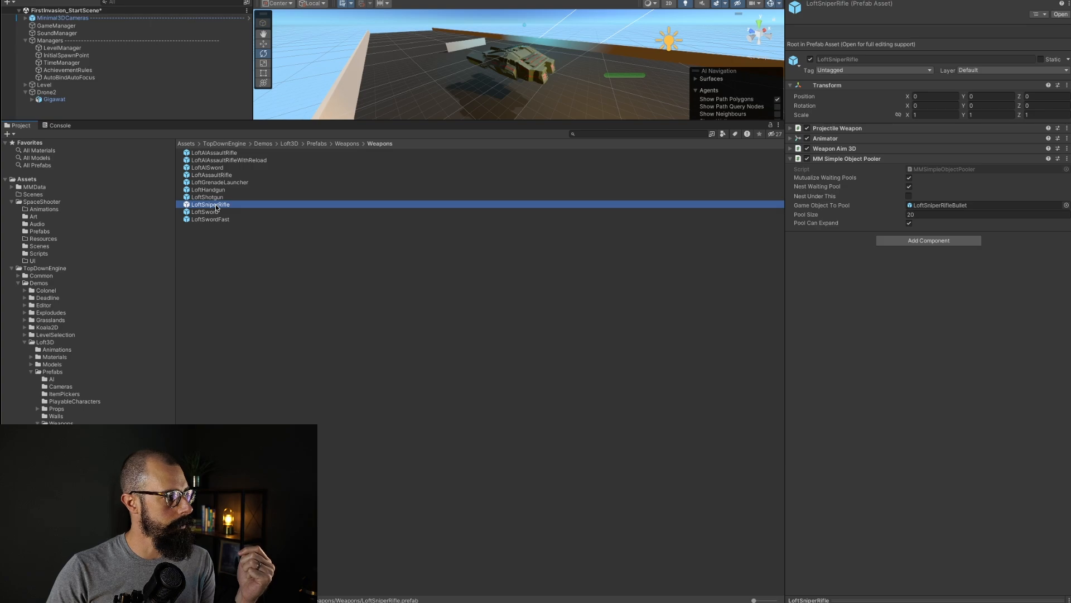
pyautogui.moveTo(216, 207); pyautogui.dragTo(51, 106)
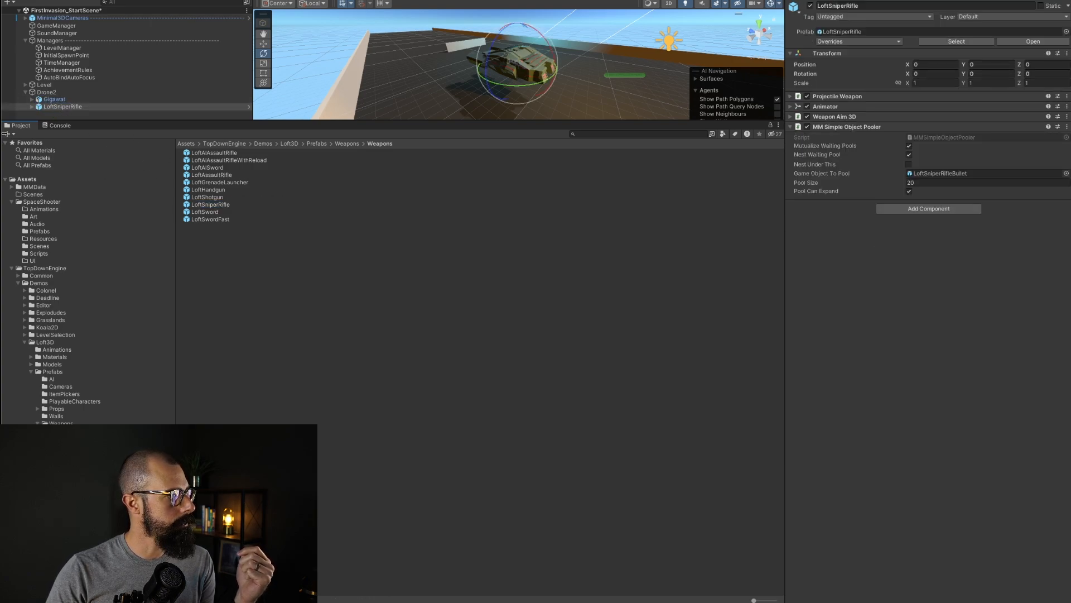
pyautogui.moveTo(138, 121); pyautogui.dragTo(135, 400)
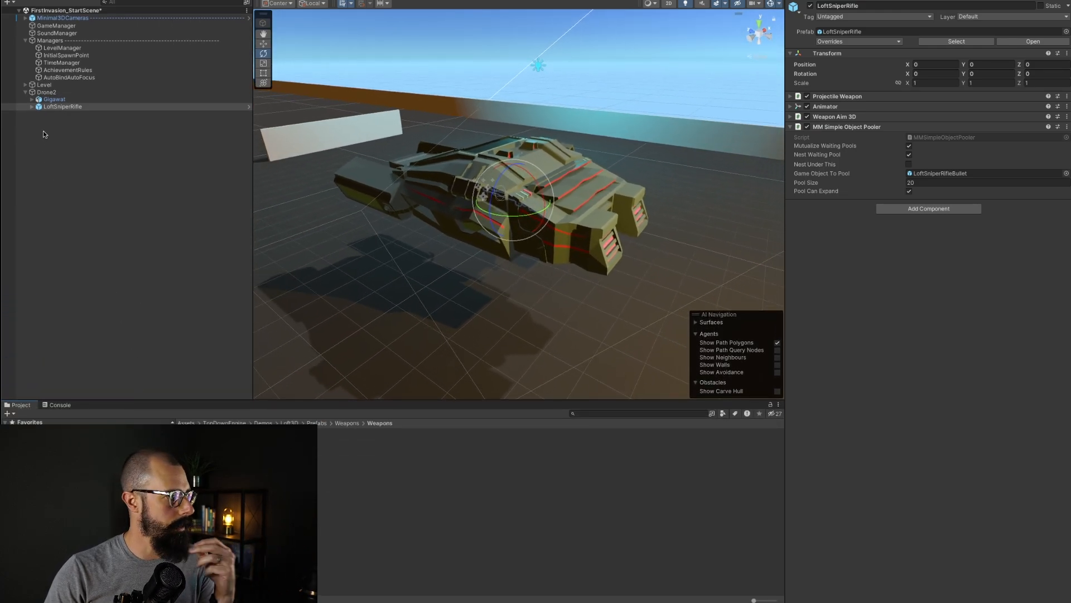
pyautogui.click(32, 107)
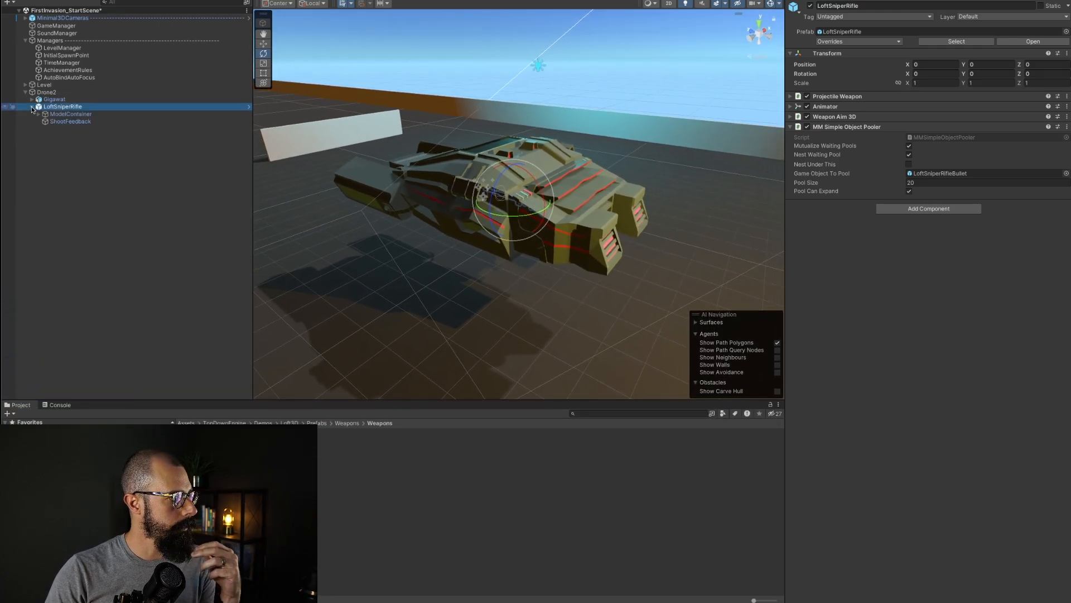
# Step: Temporarily deactivate the Gigawat model to inspect the sniper rifle model inside the weapon
pyautogui.click(63, 115)
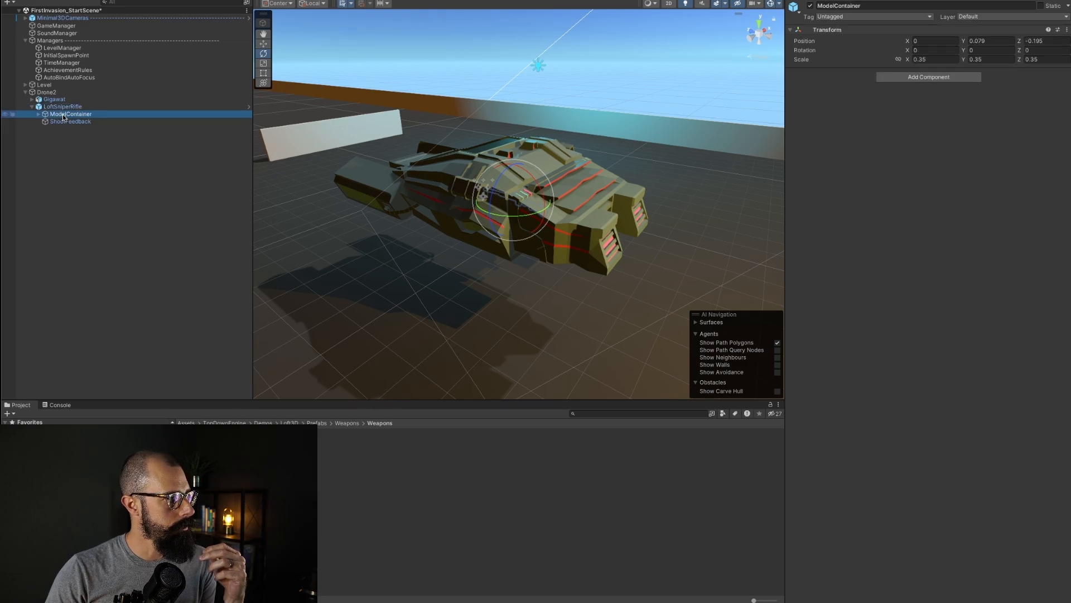
pyautogui.click(54, 100)
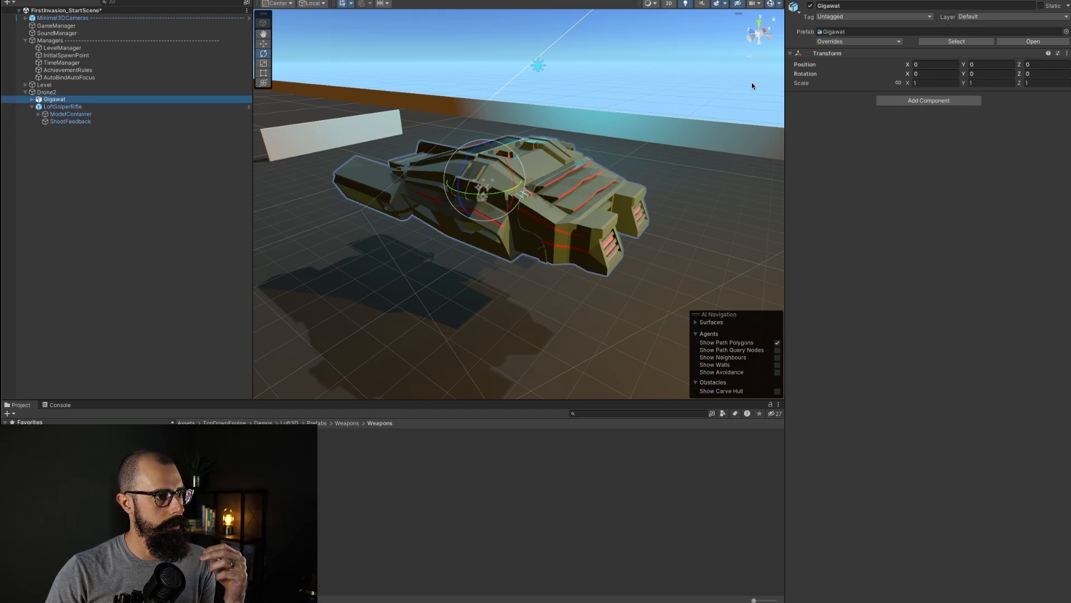
pyautogui.click(810, 7)
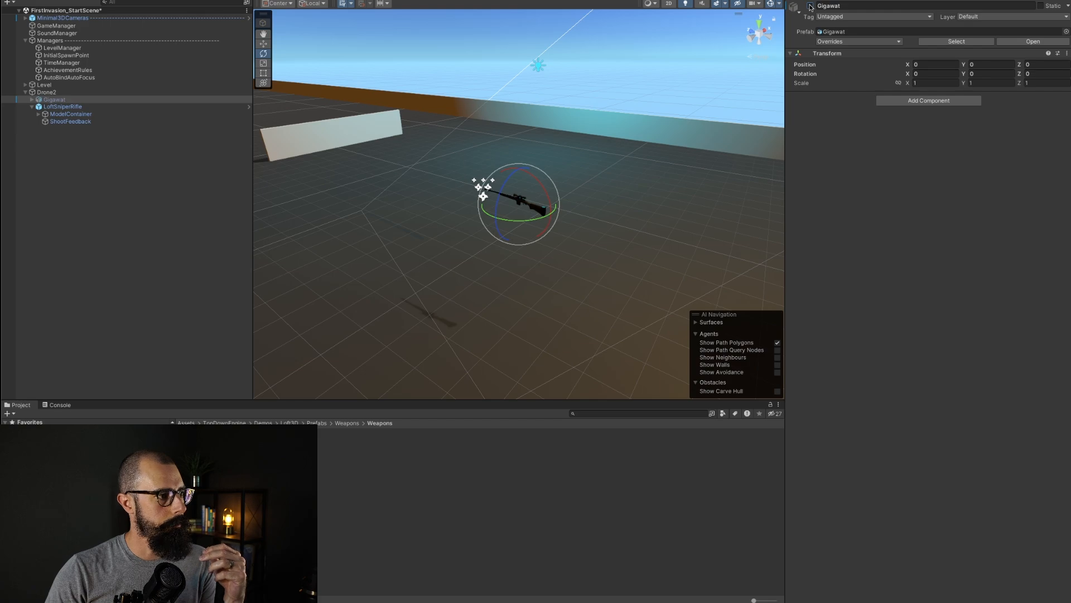
pyautogui.scroll(8, 530, 208)
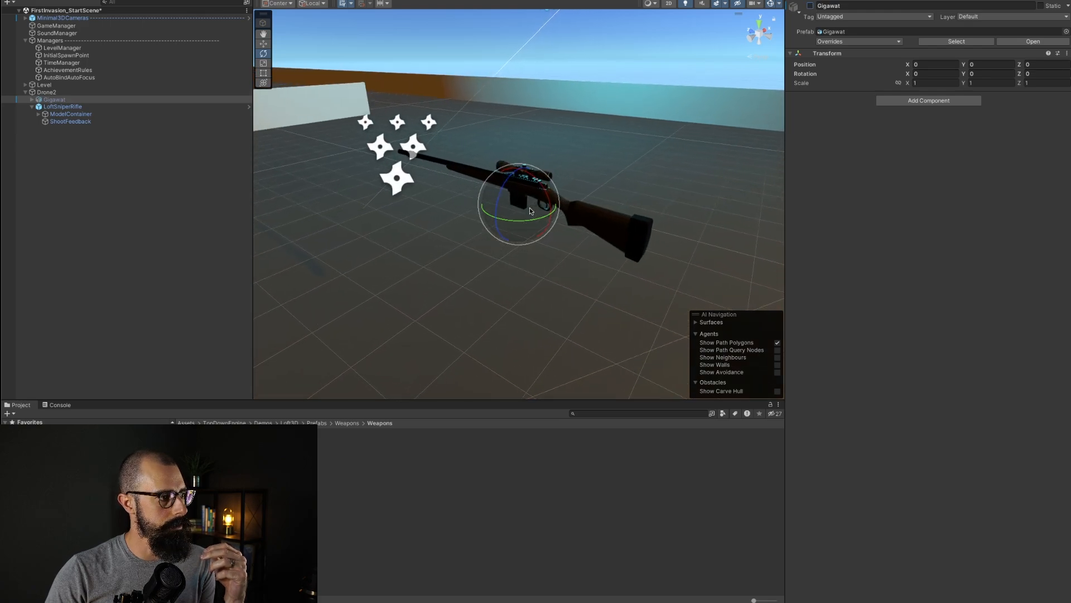
pyautogui.scroll(4, 530, 211)
pyautogui.scroll(-4, 530, 210)
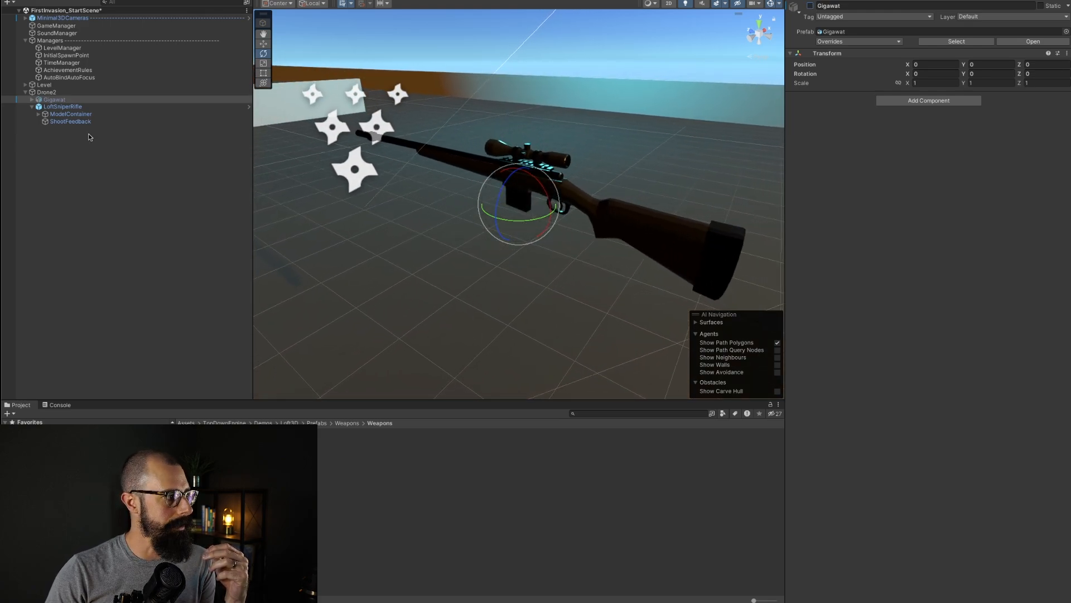
# Step: Deactivate the inner SniperRifle mesh under the weapon's ModelContainer and collapse its hierarchy
pyautogui.click(38, 114)
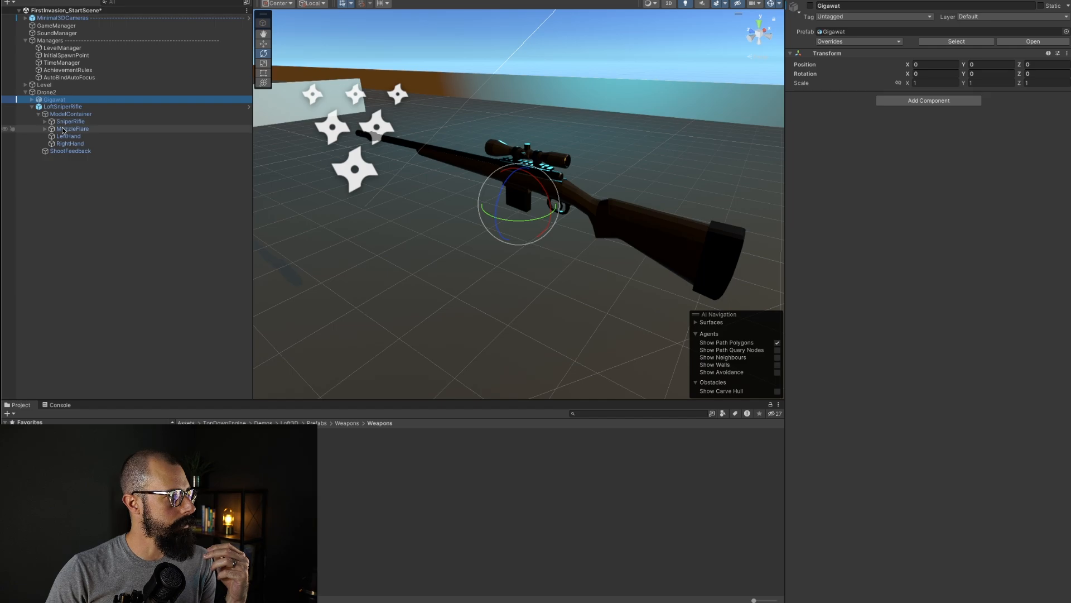
pyautogui.click(45, 122)
pyautogui.click(73, 129)
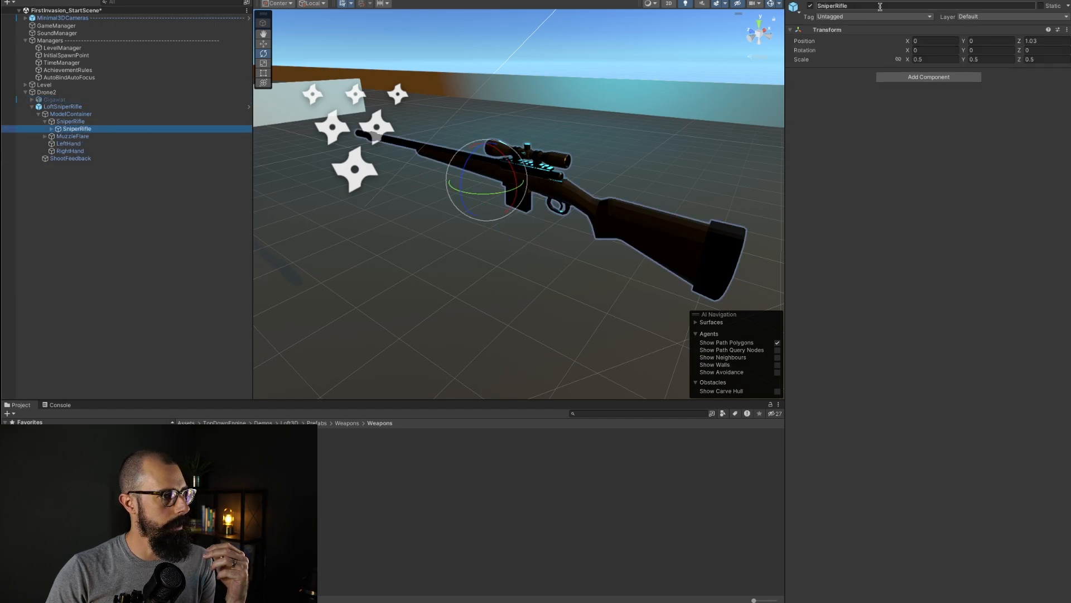
pyautogui.click(810, 5)
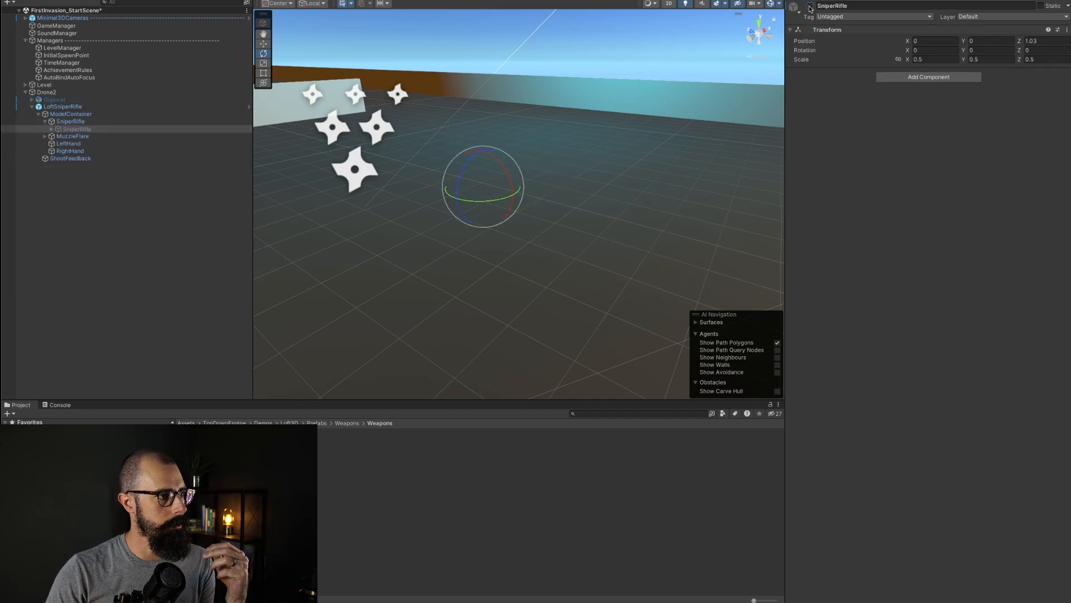
pyautogui.click(45, 122)
pyautogui.click(45, 114)
pyautogui.click(32, 107)
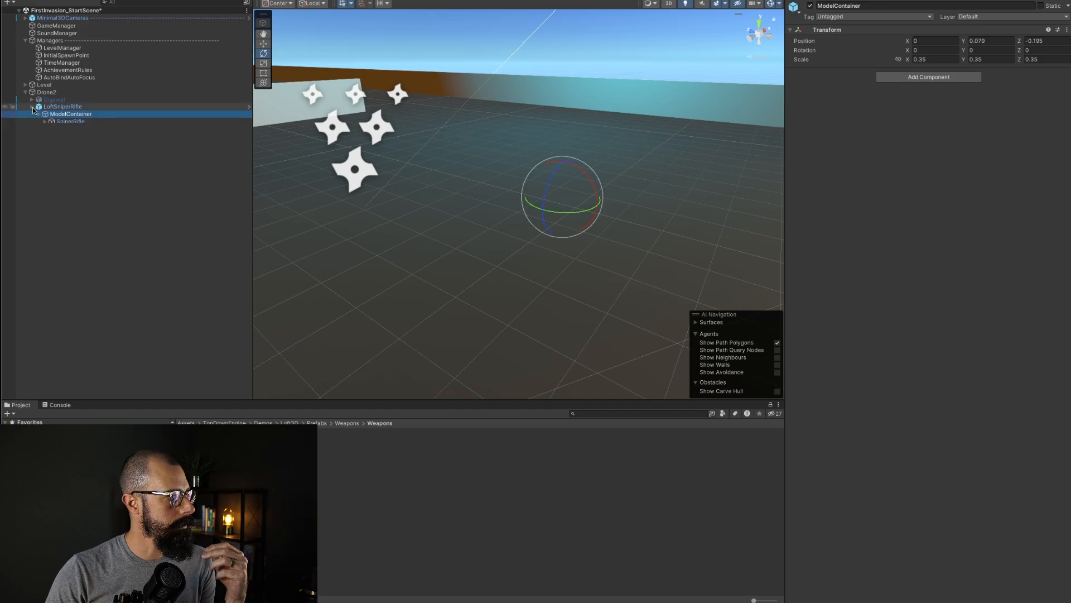
# Step: Reactivate the Gigawat model and set its scale to 0.15 on X, Y and Z
pyautogui.click(50, 100)
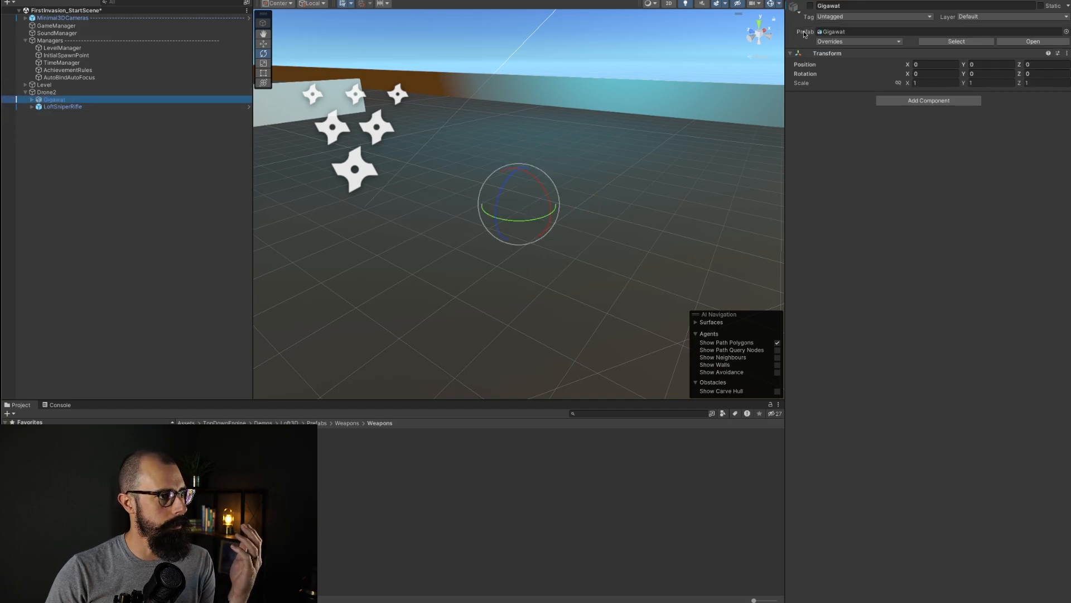
pyautogui.click(810, 5)
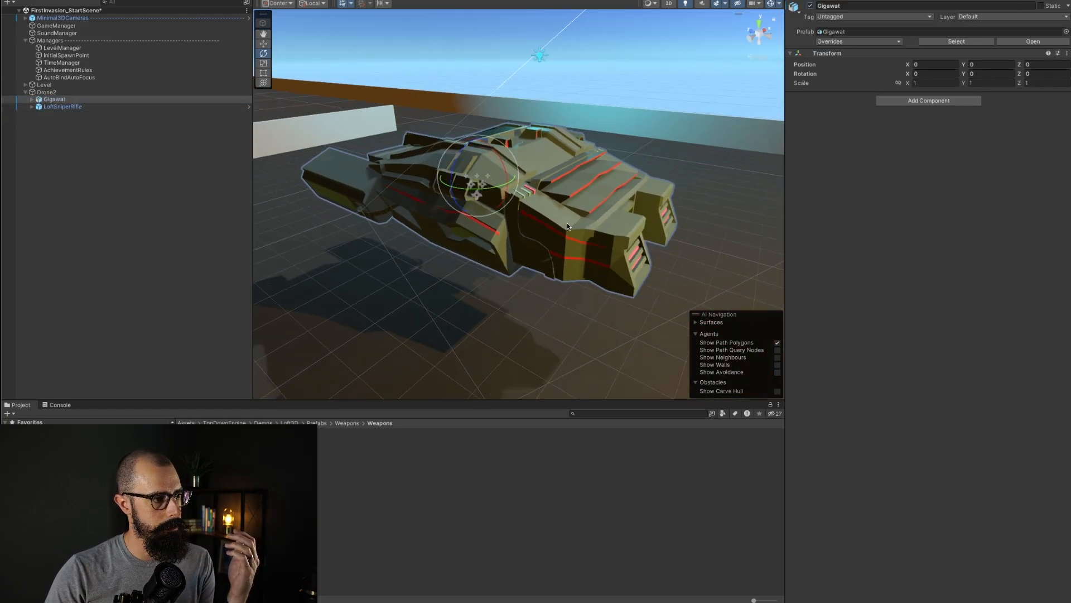
pyautogui.scroll(-3, 567, 225)
pyautogui.click(925, 82)
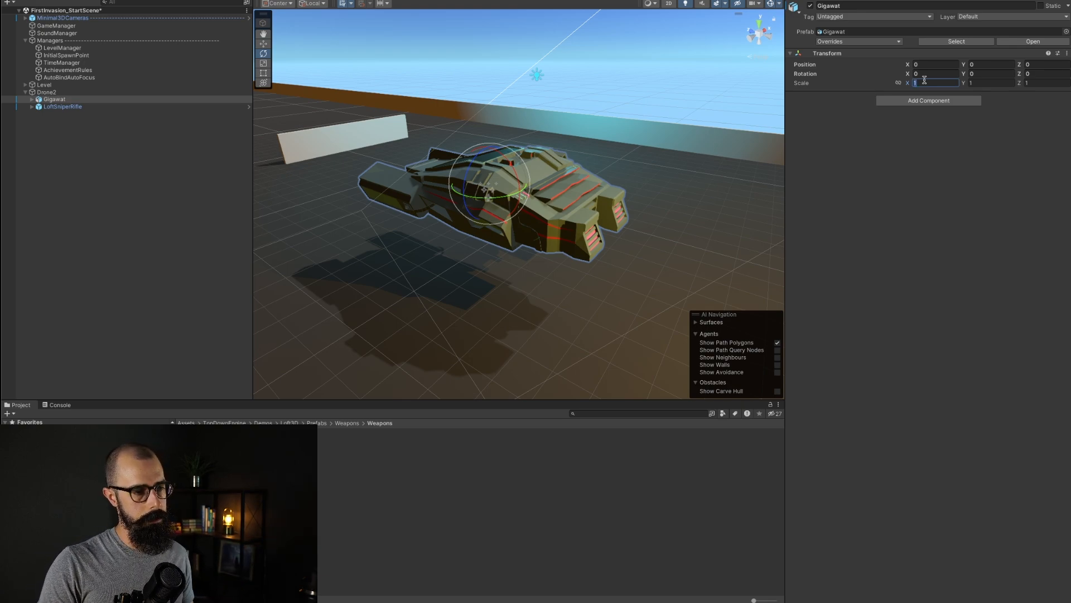
pyautogui.write('0.15')
pyautogui.press('Tab')
pyautogui.write('.15')
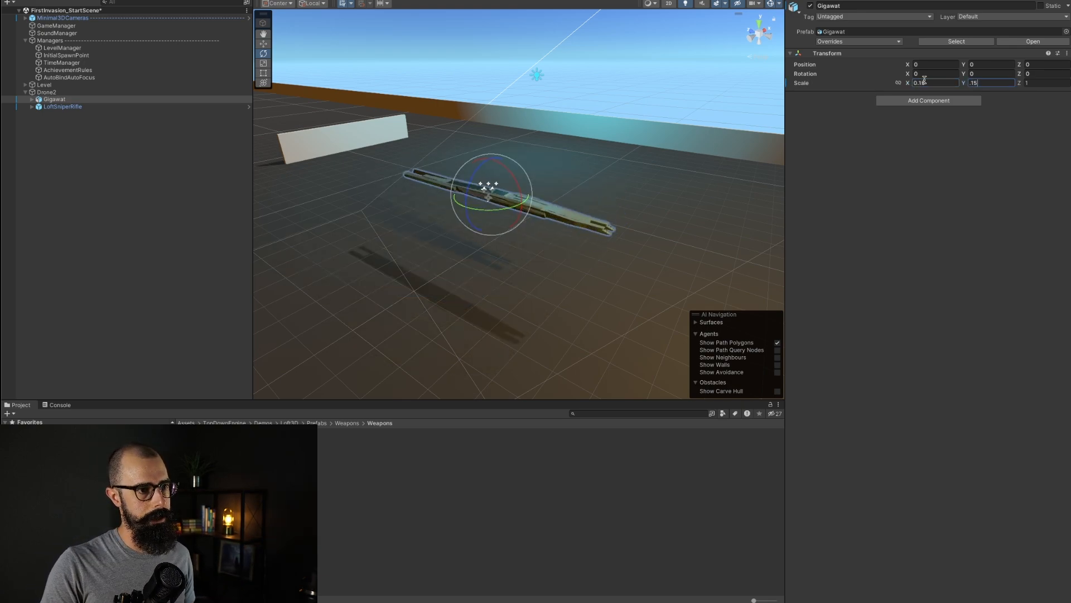
pyautogui.press('Tab')
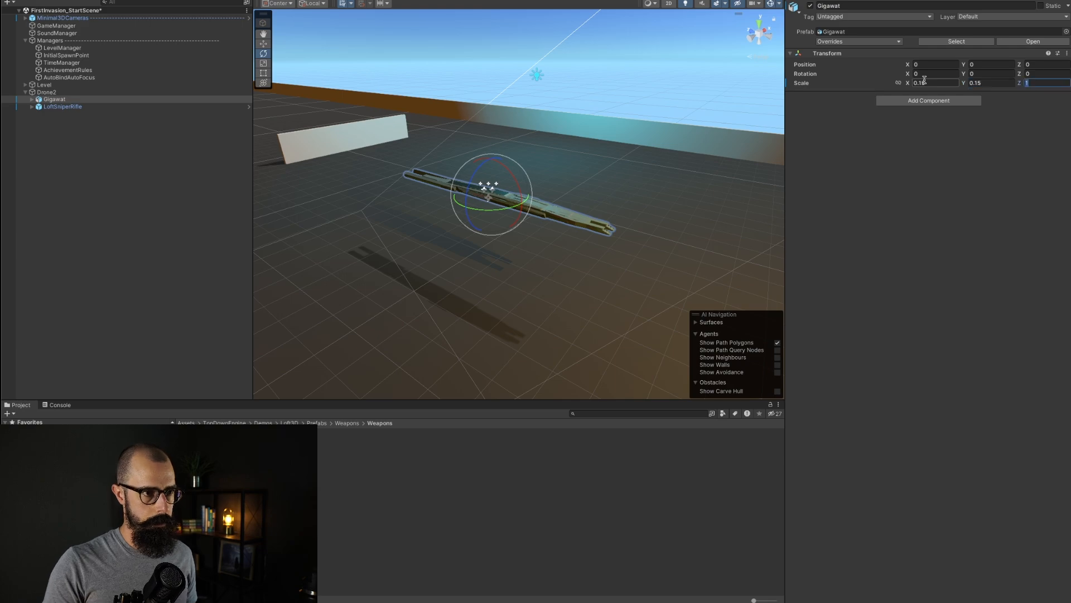
pyautogui.write('.15')
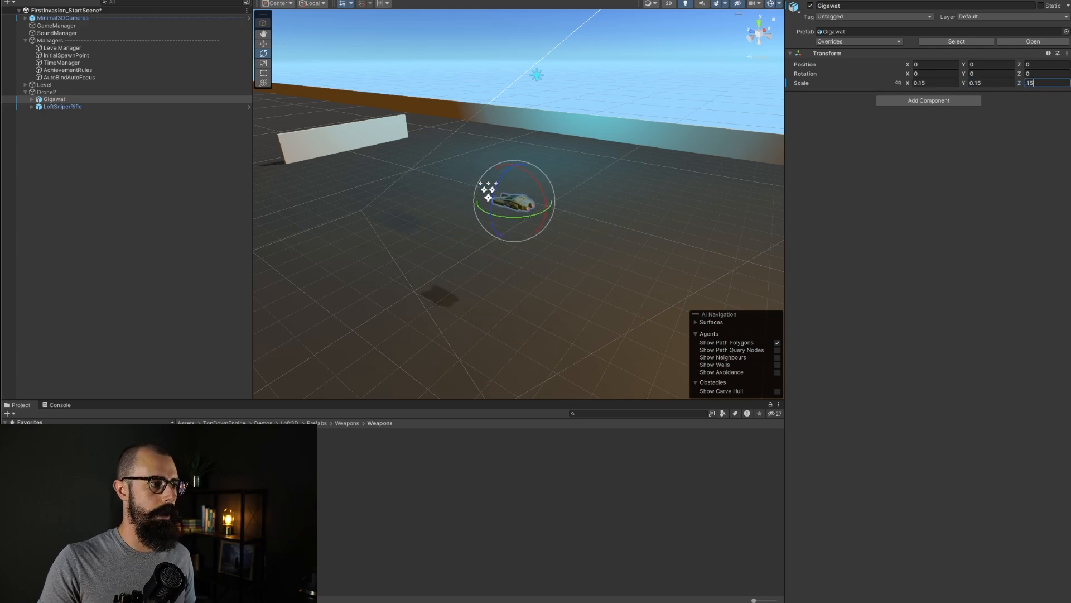
pyautogui.press('Return')
# Step: Rename the LoftSniperRifle child of Drone2 to GigawatWeapon
pyautogui.click(69, 106)
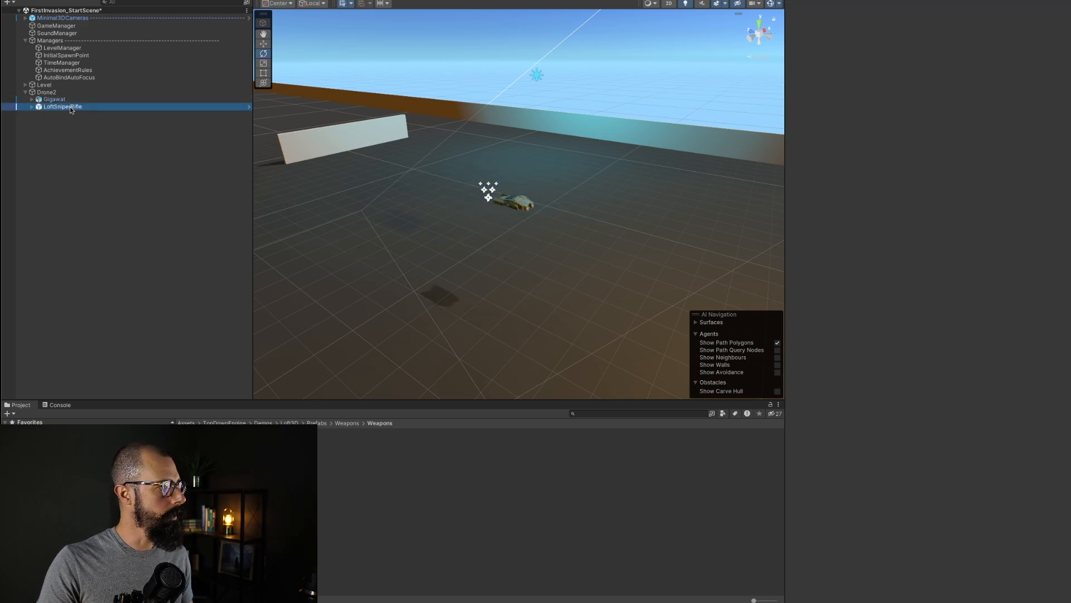
pyautogui.click(68, 99)
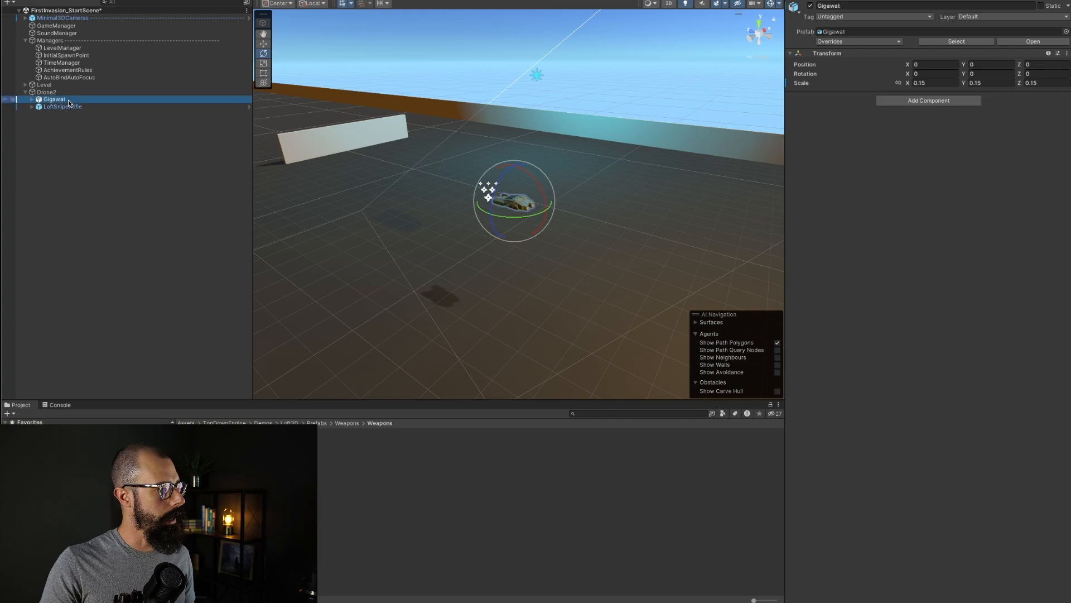
pyautogui.click(68, 91)
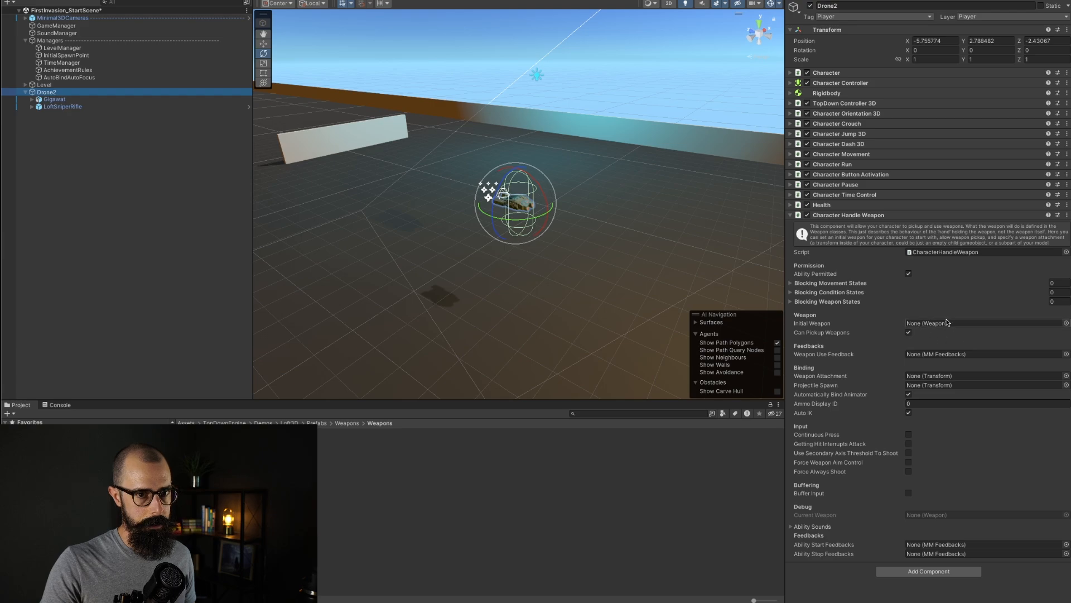
pyautogui.click(57, 107)
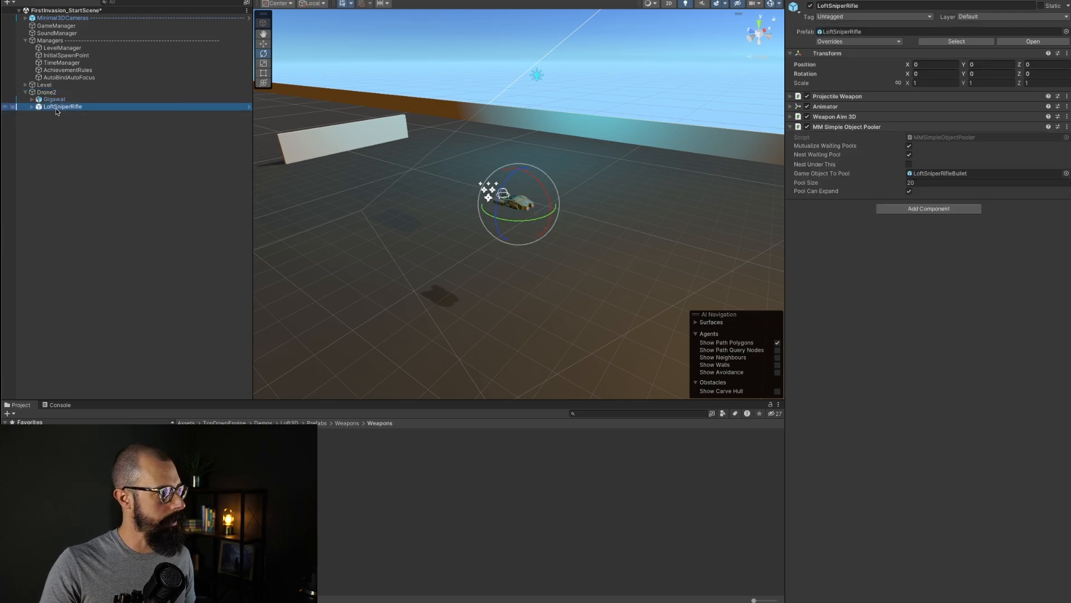
pyautogui.rightClick(58, 110)
pyautogui.click(84, 158)
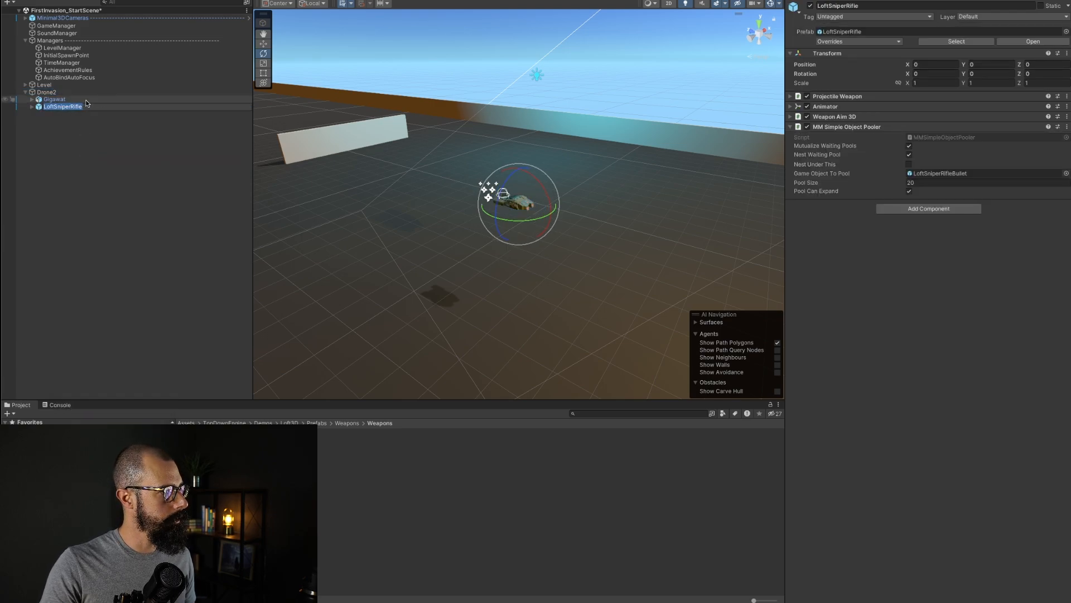
pyautogui.write('GigawatW')
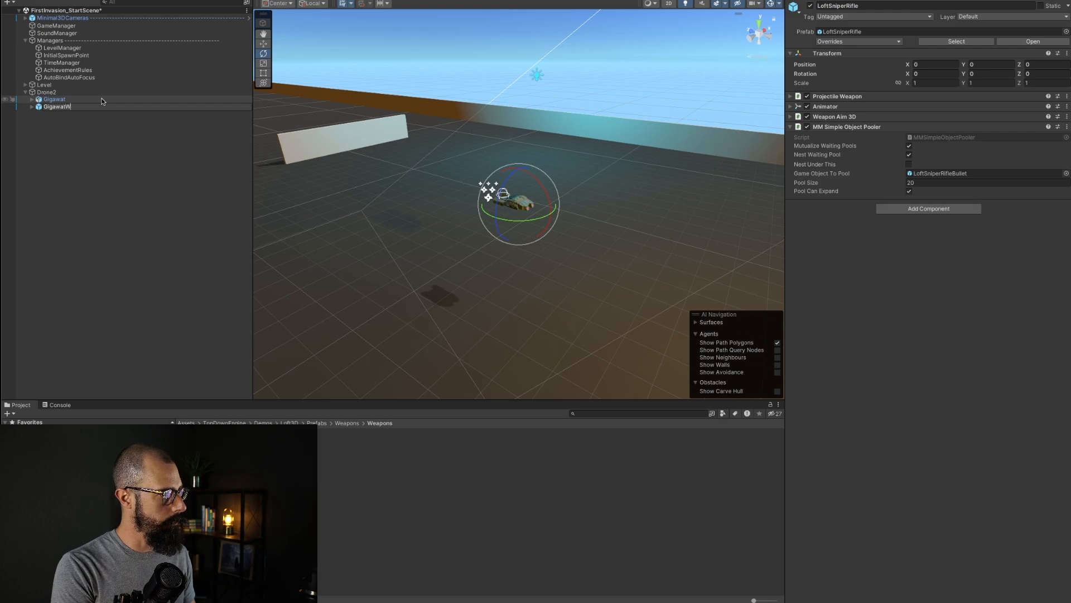
pyautogui.write('eapon')
pyautogui.press('Return')
# Step: Assign GigawatWeapon as Drone2's Initial Weapon and reset Drone2's position to 0, 0, 0
pyautogui.click(99, 92)
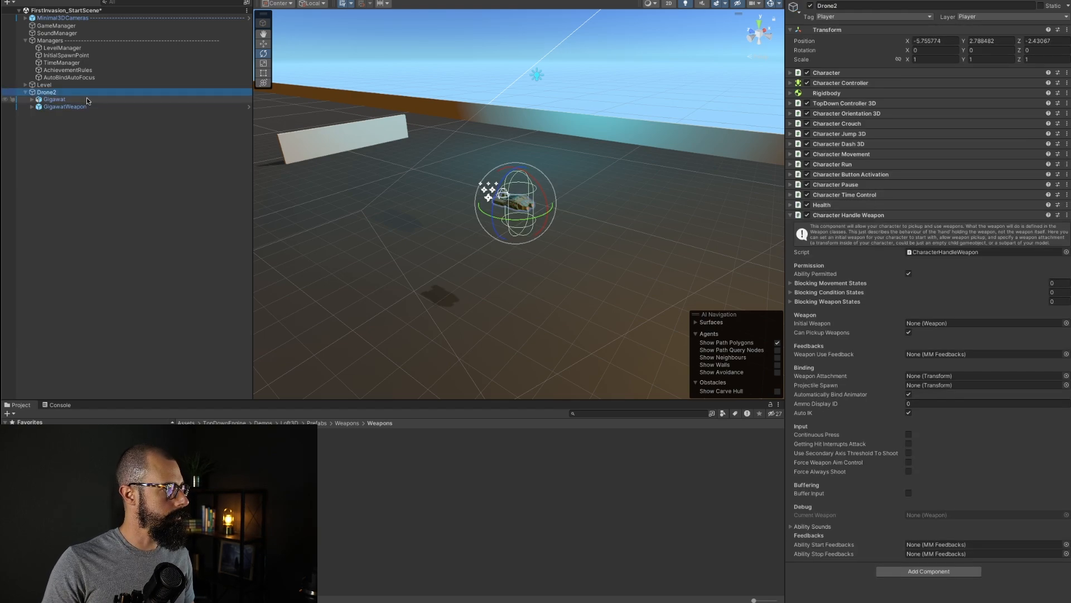
pyautogui.moveTo(65, 106); pyautogui.dragTo(949, 323)
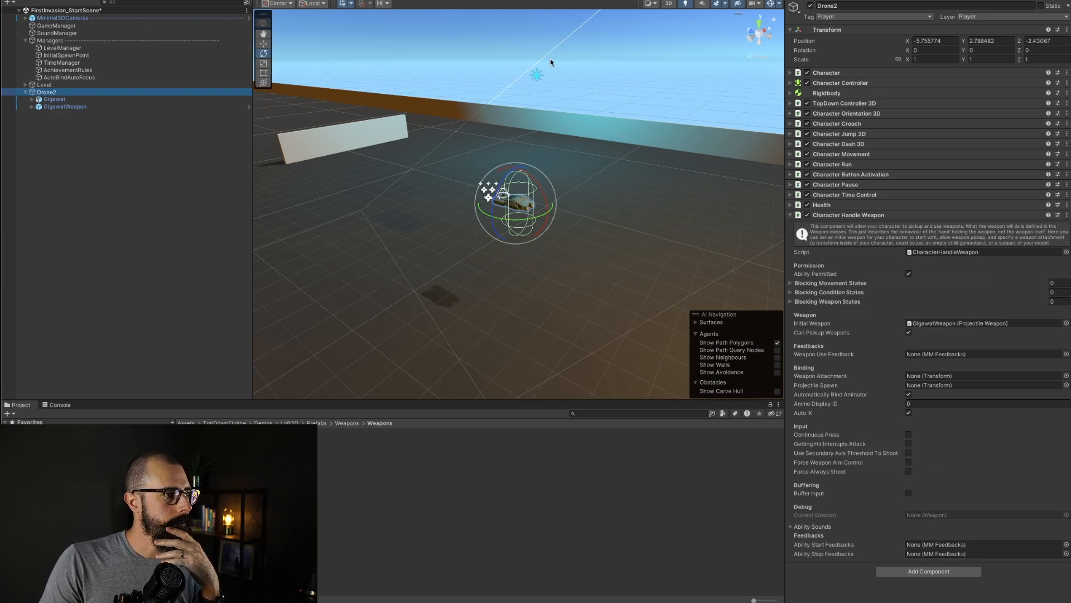
pyautogui.click(936, 41)
pyautogui.write('0')
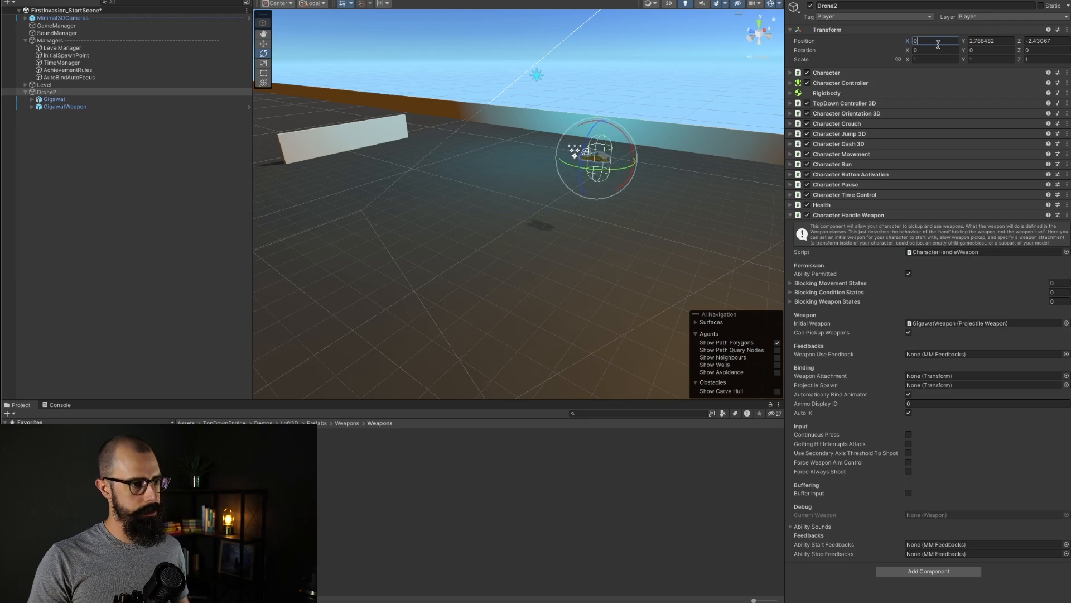
pyautogui.press('Tab')
pyautogui.write('0')
pyautogui.press('Tab')
pyautogui.write('0')
pyautogui.press('Tab')
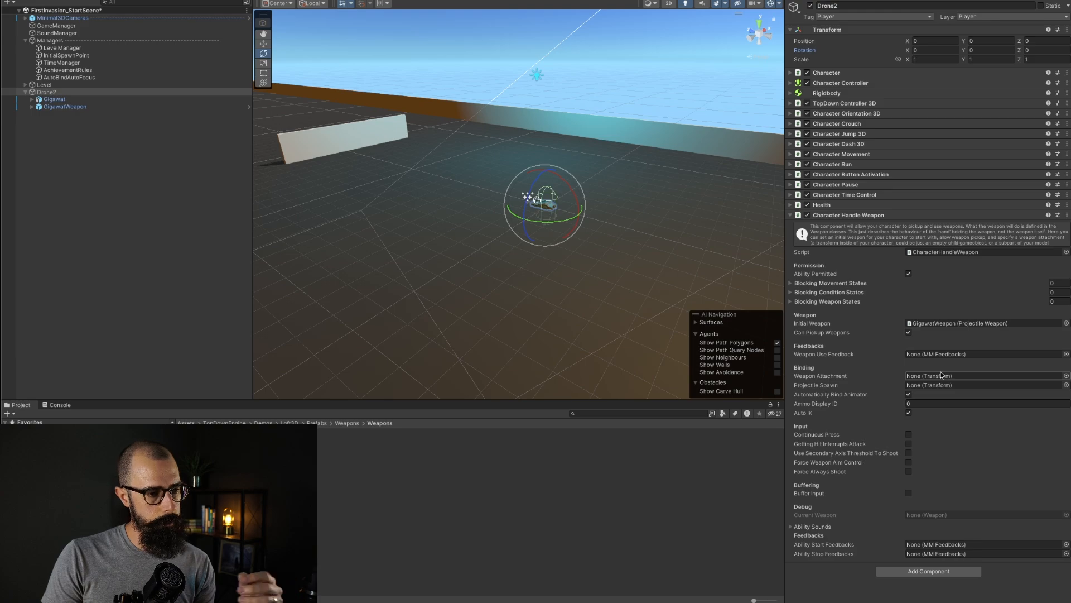
# Step: Collapse Character Handle Weapon and examine GigawatWeapon's Projectile Weapon settings
pyautogui.click(791, 215)
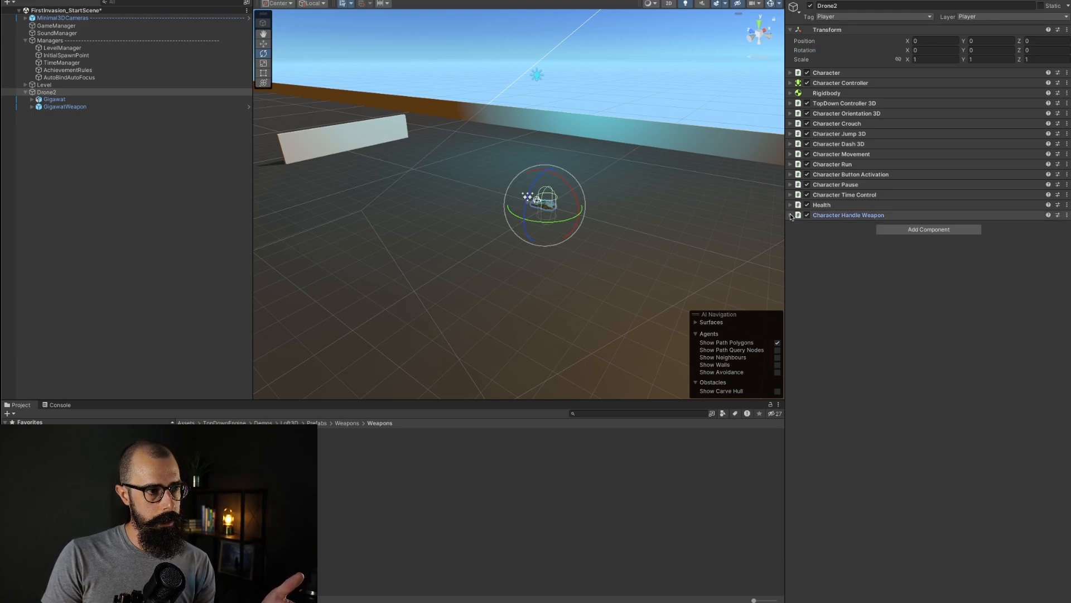
pyautogui.click(71, 115)
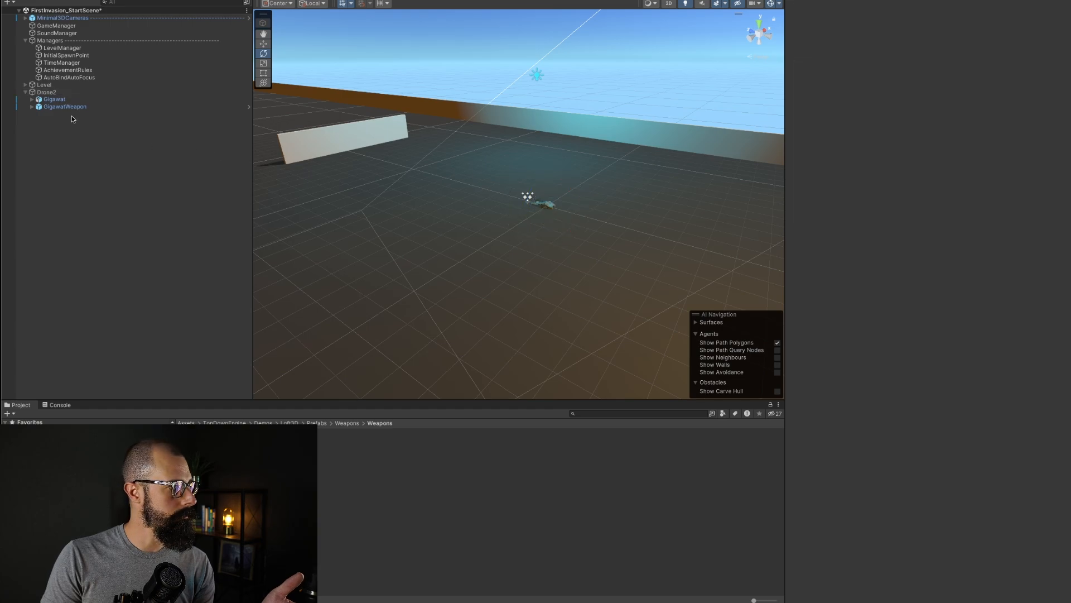
pyautogui.click(66, 106)
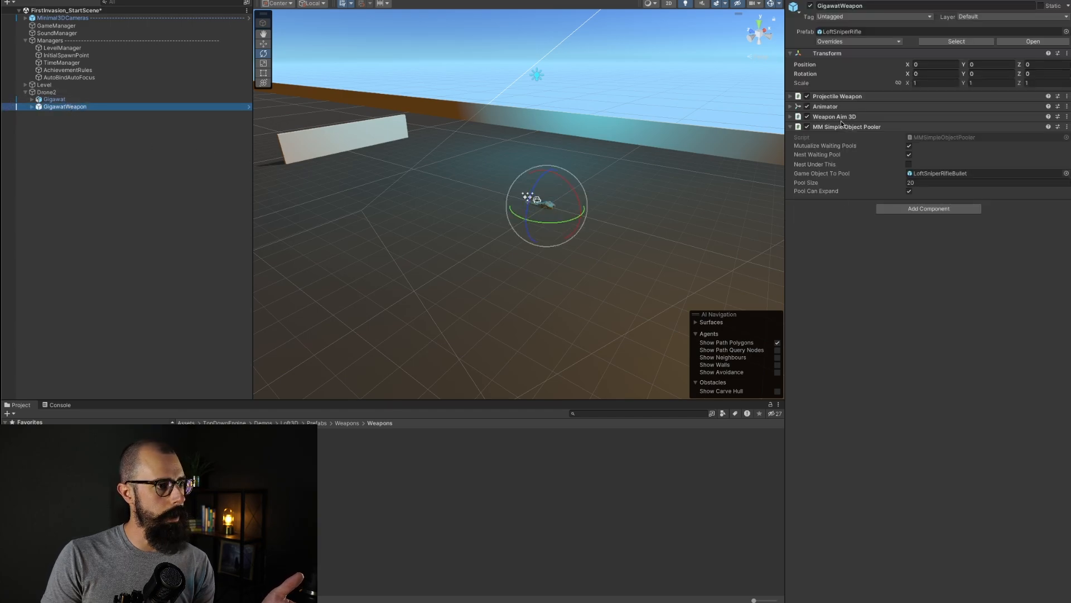
pyautogui.click(790, 96)
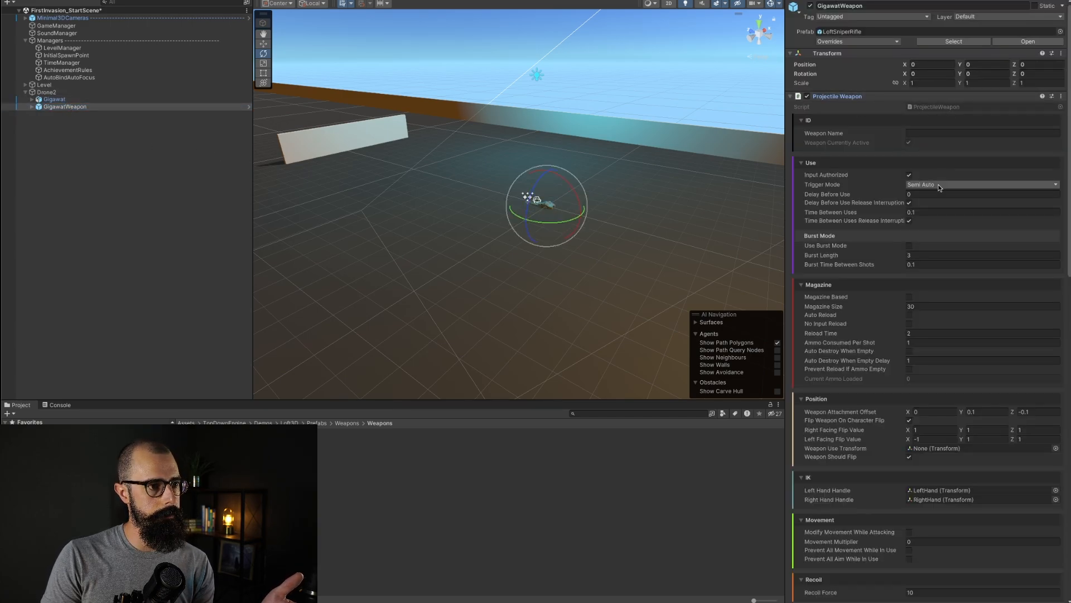
pyautogui.scroll(-5, 940, 417)
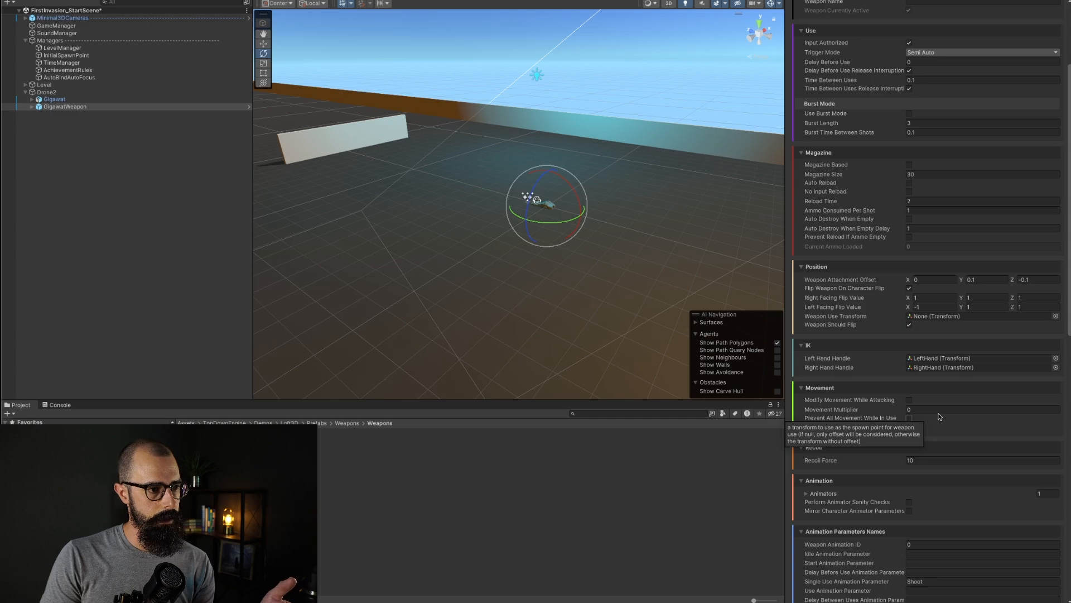
pyautogui.scroll(-15, 940, 416)
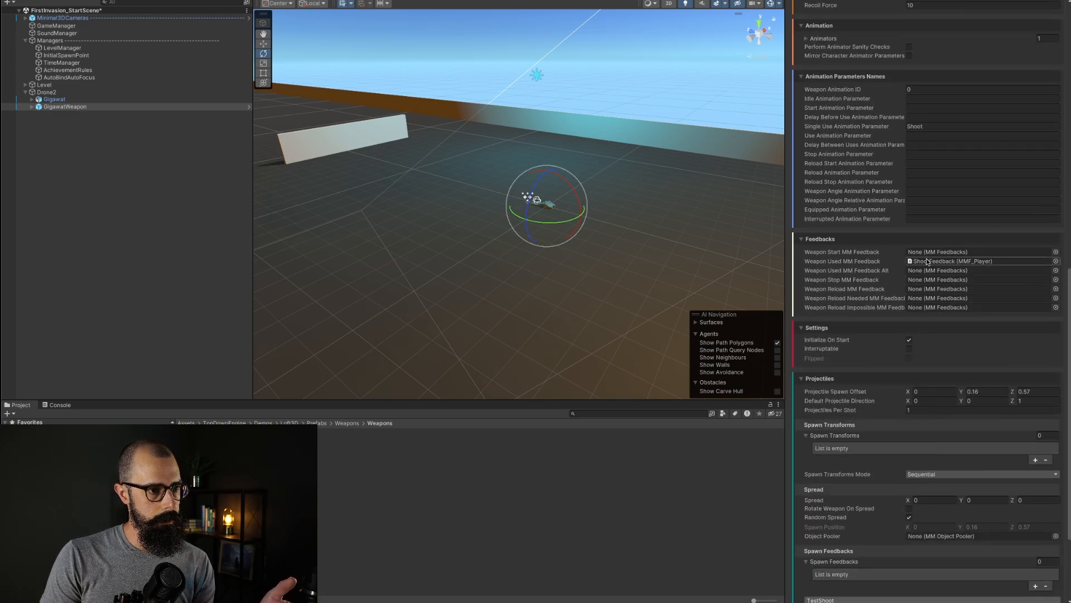
pyautogui.scroll(-5, 906, 383)
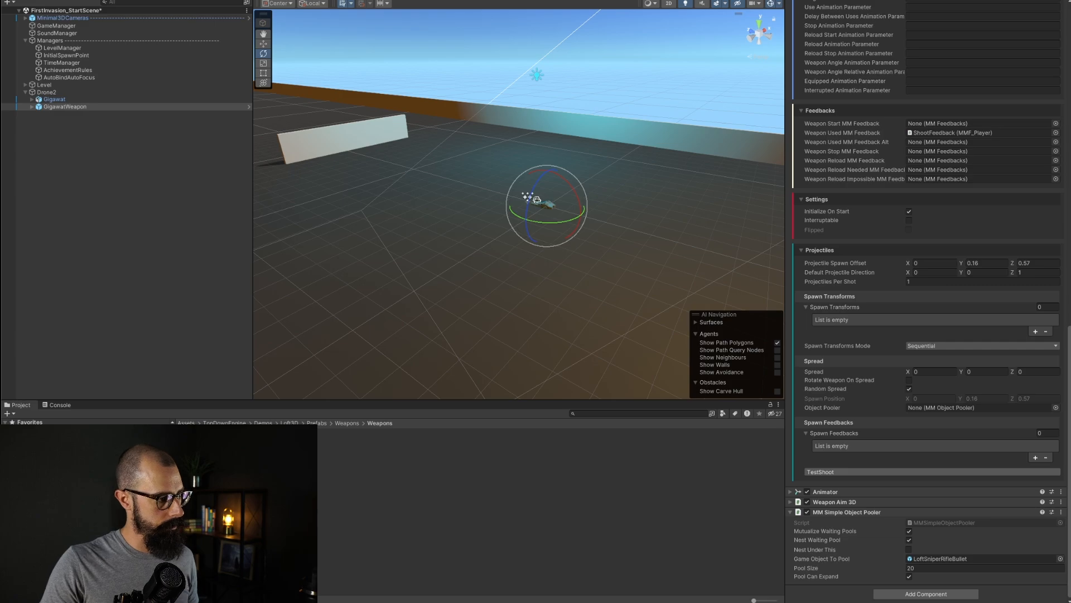
pyautogui.scroll(-1, 88, 503)
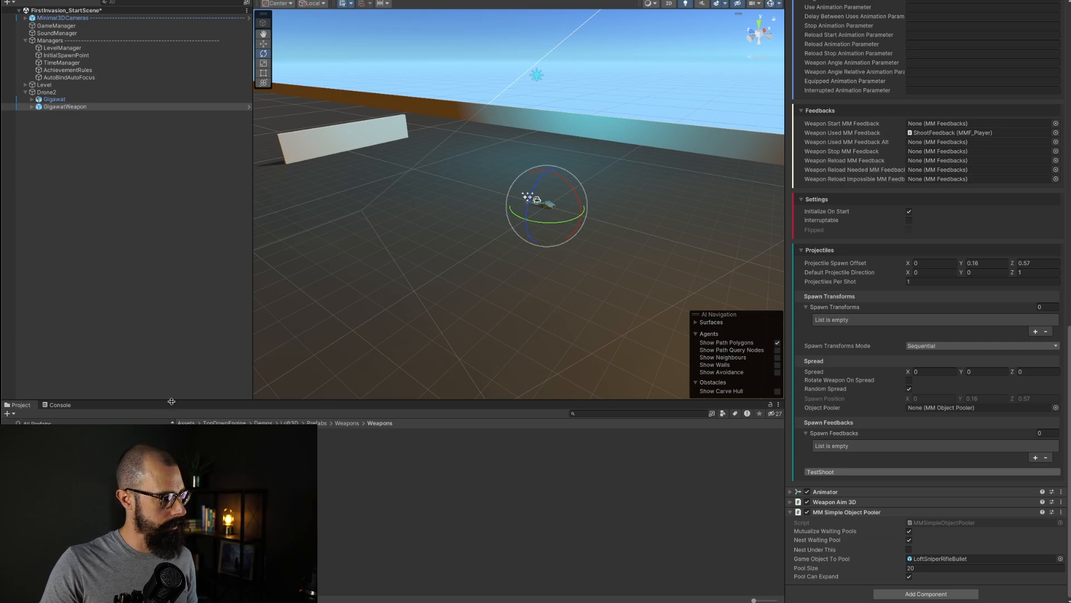
# Step: Enlarge the project panel and open the Loft3D weapon Projectiles prefab folder
pyautogui.moveTo(171, 401); pyautogui.dragTo(205, 93)
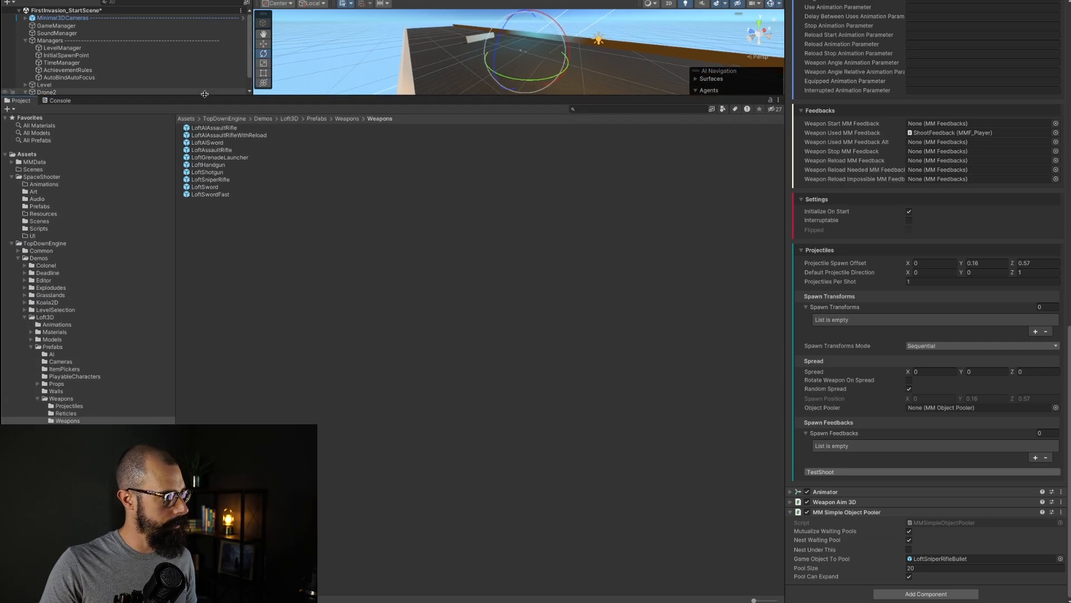
pyautogui.click(71, 405)
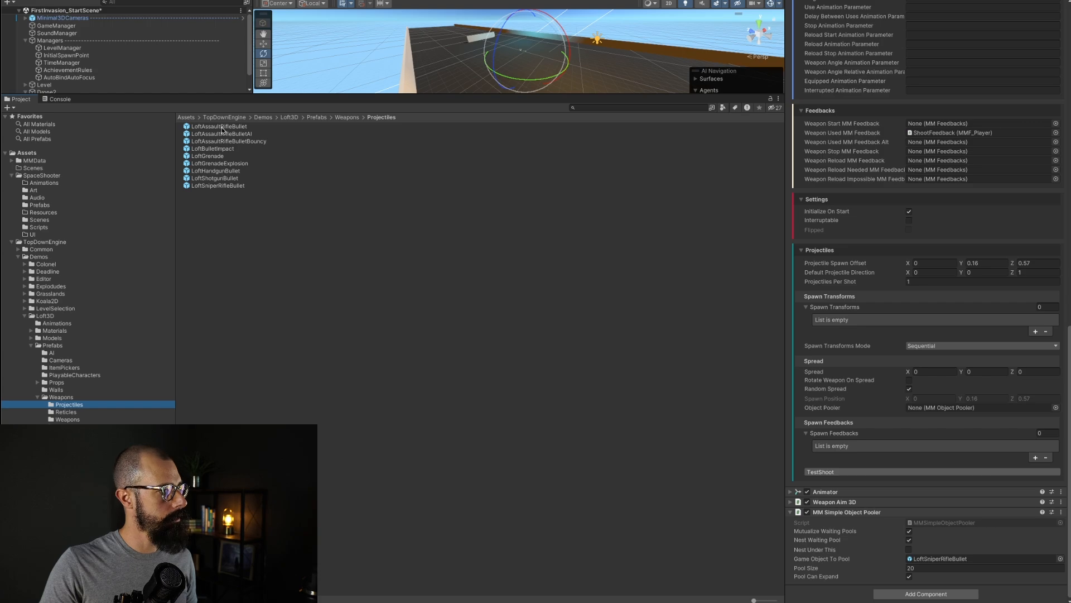
# Step: Browse the Loft3D projectile prefabs and add LoftSniperRifleBullet to the scene hierarchy
pyautogui.click(216, 141)
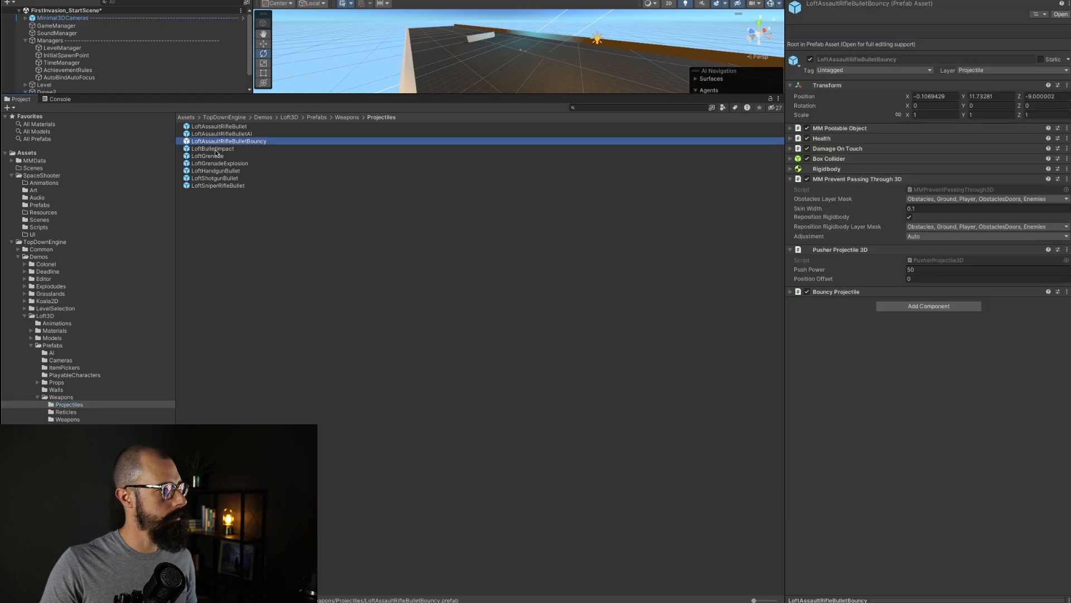
pyautogui.click(215, 148)
pyautogui.click(215, 164)
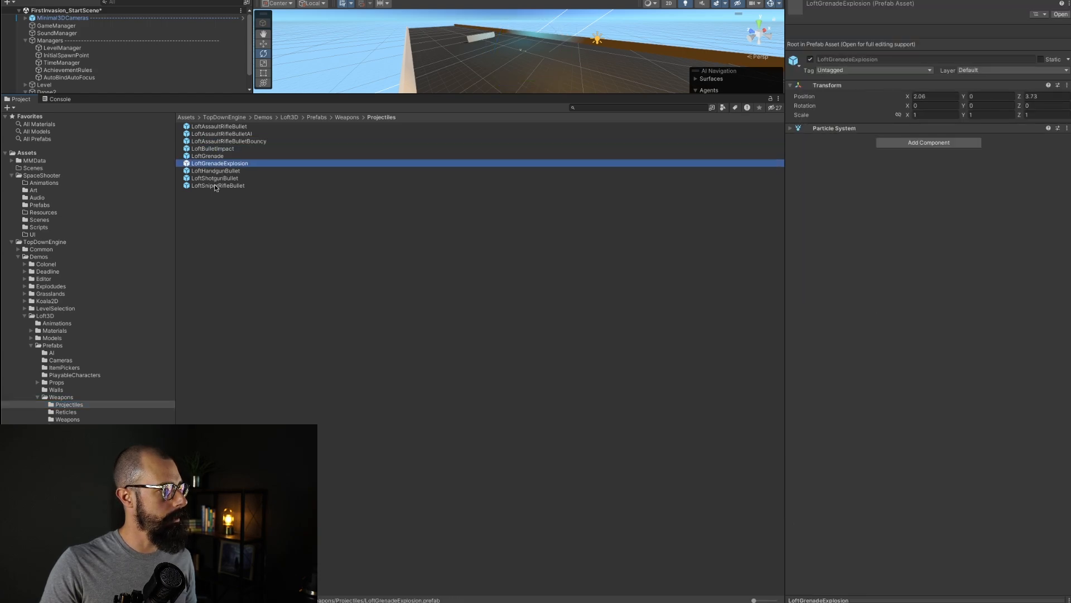
pyautogui.click(216, 186)
pyautogui.scroll(-2, 198, 86)
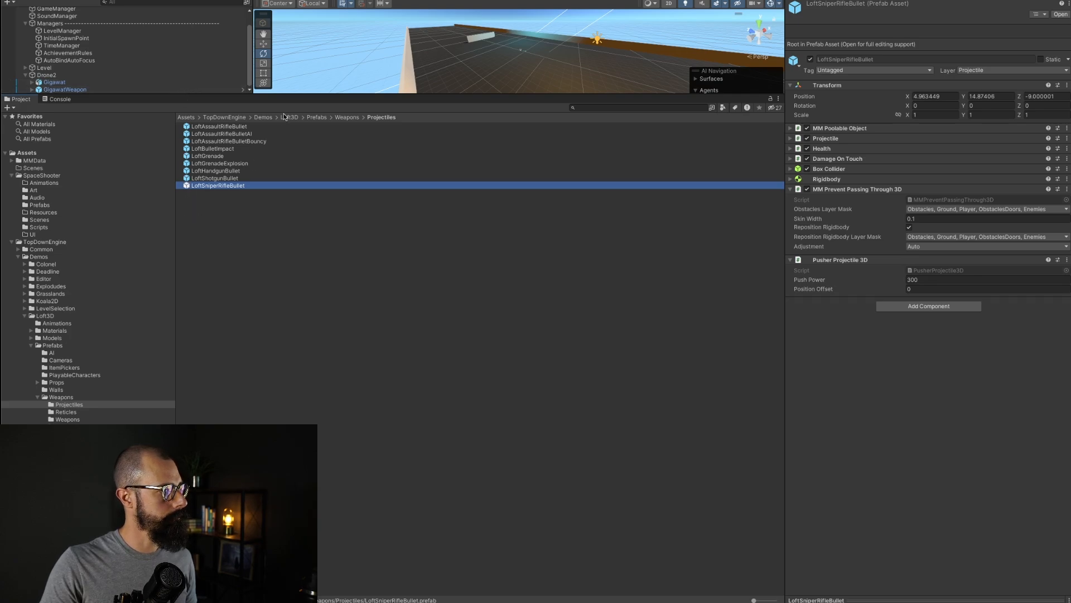
pyautogui.moveTo(284, 94); pyautogui.dragTo(276, 240)
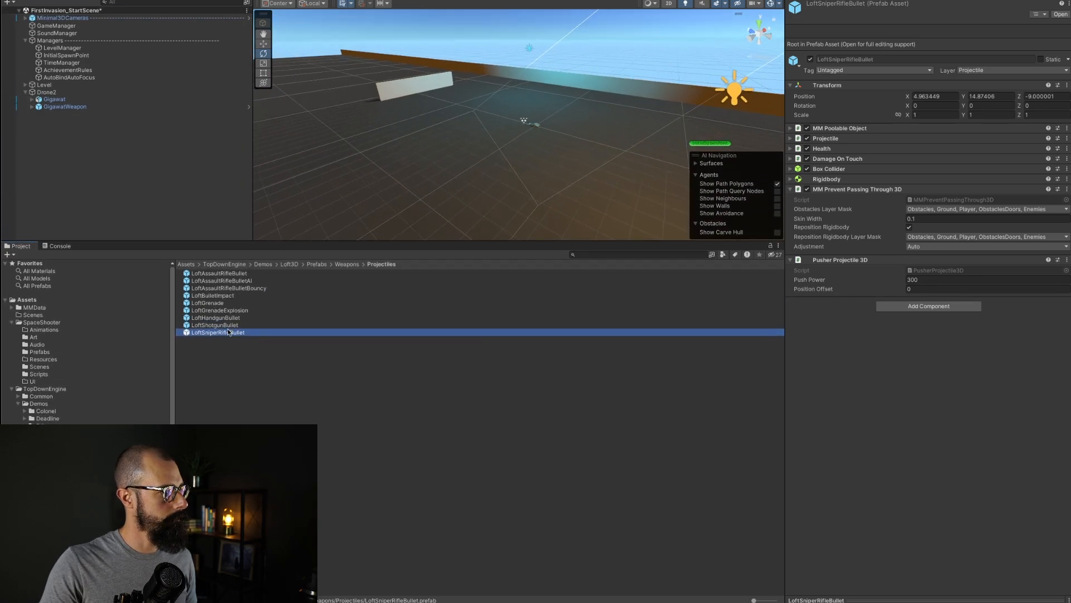
pyautogui.moveTo(226, 331); pyautogui.dragTo(89, 184)
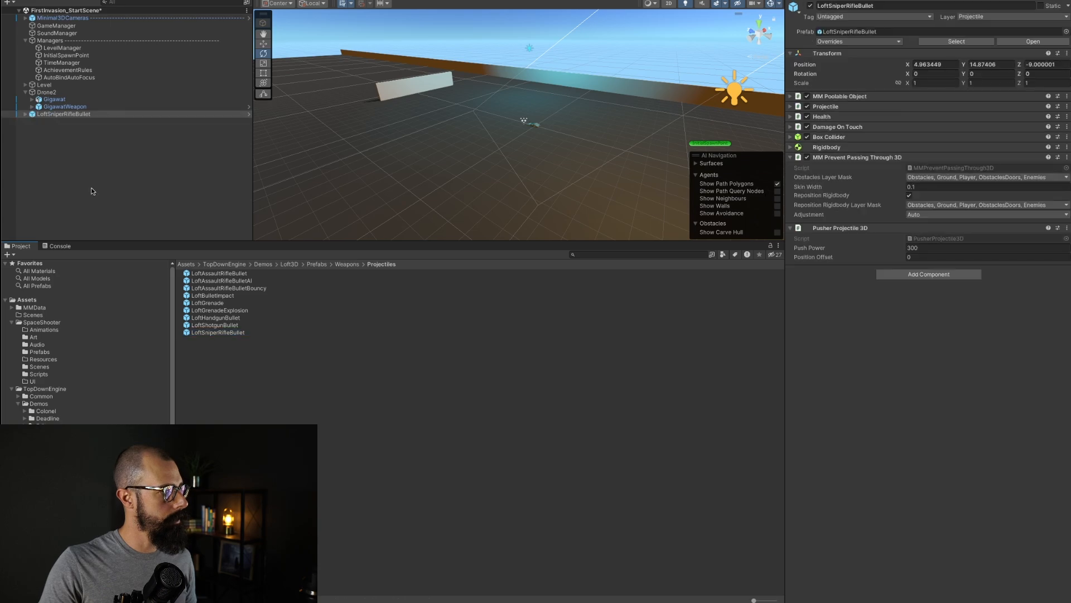
# Step: Rename the LoftSniperRifleBullet instance in the hierarchy to GigawatProjectile
pyautogui.click(45, 92)
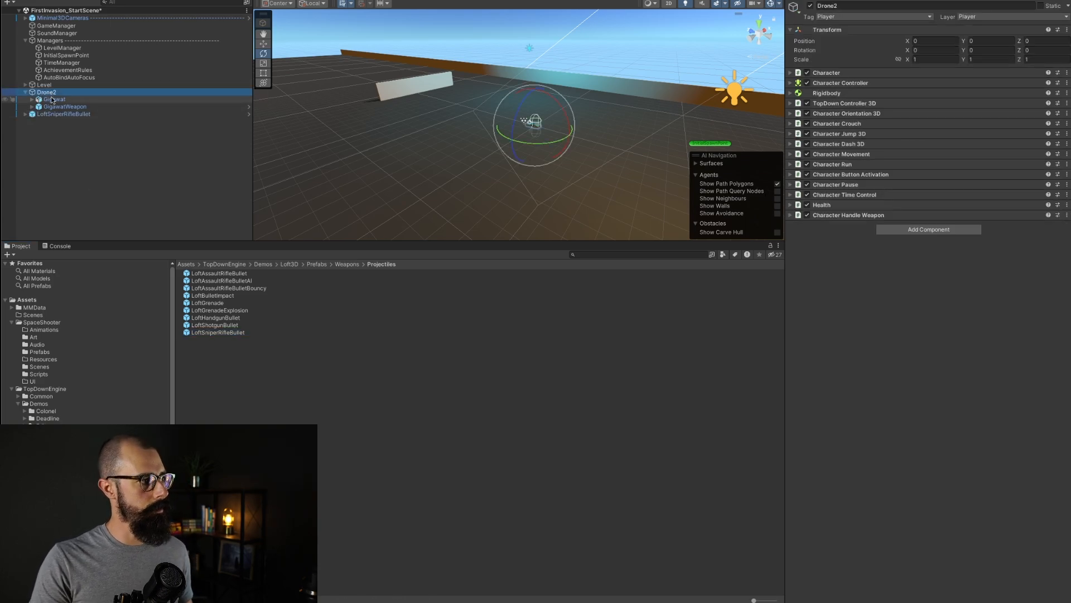
pyautogui.click(60, 115)
pyautogui.rightClick(60, 115)
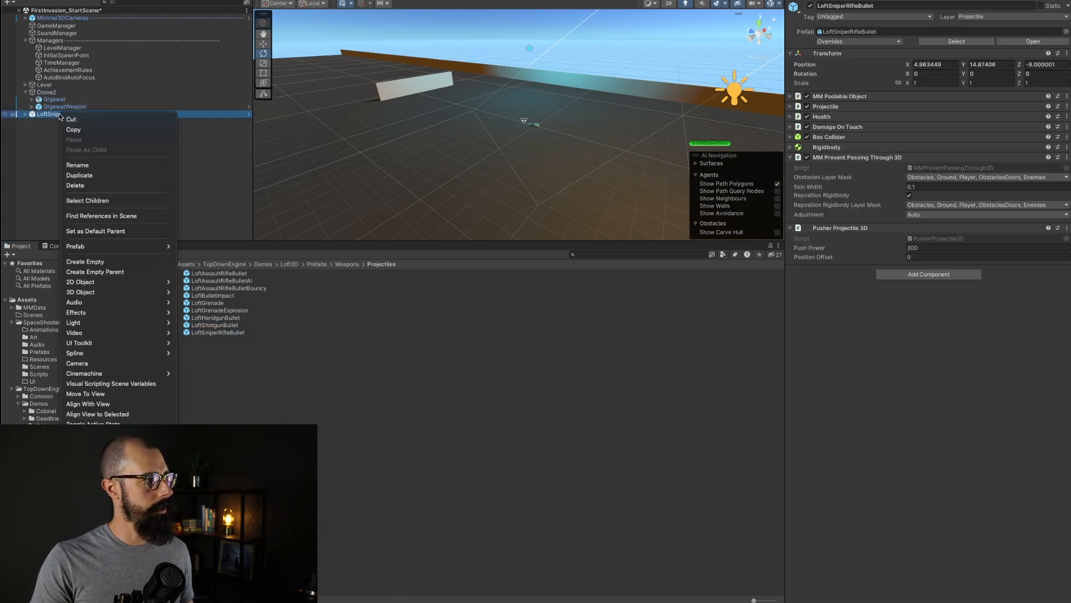
pyautogui.click(85, 165)
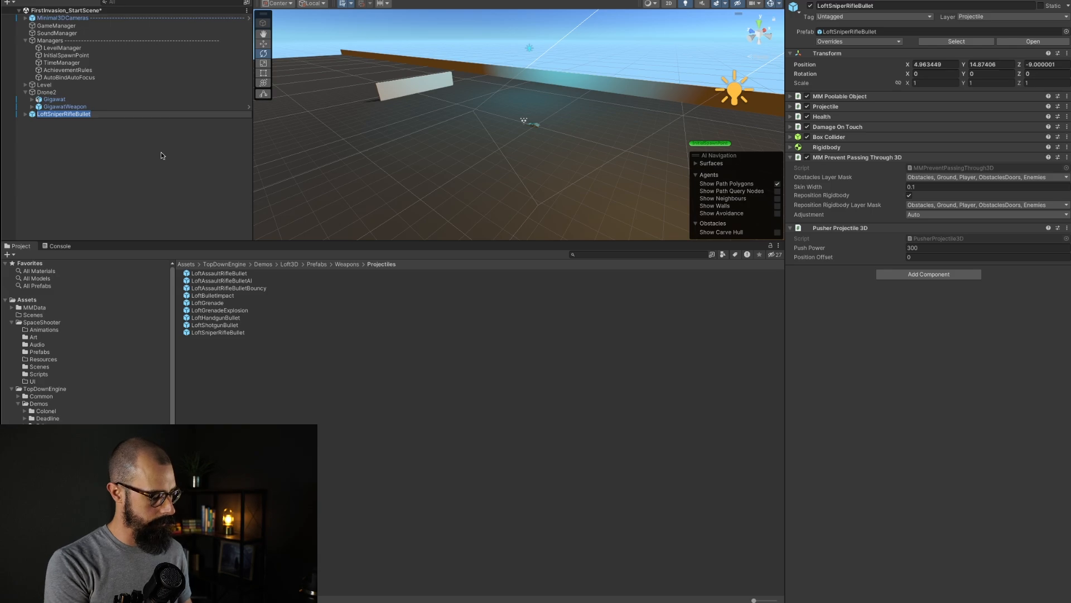
pyautogui.write('GigawatPro')
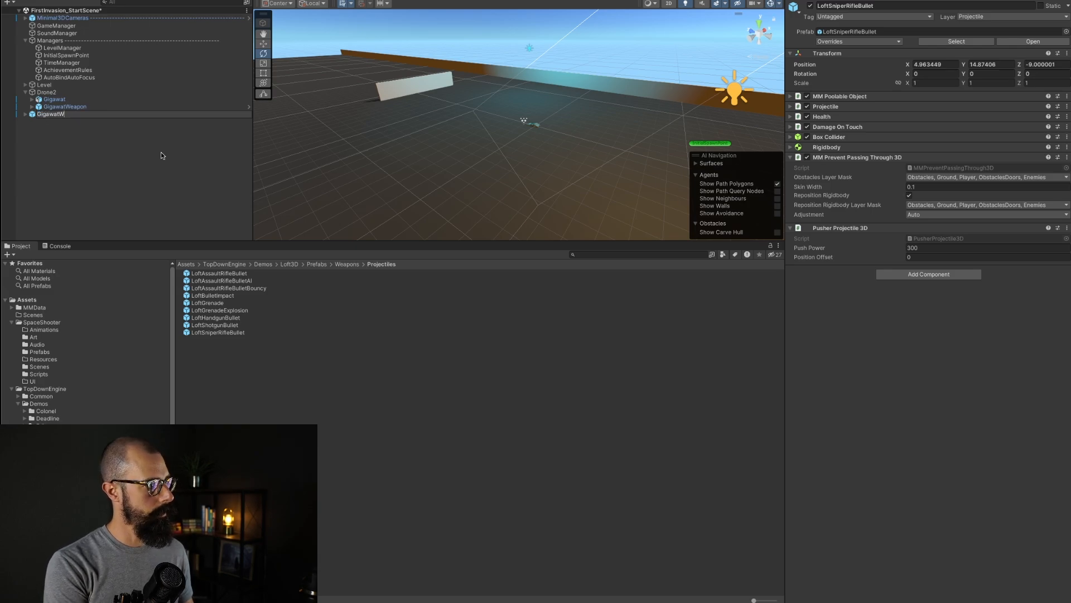
pyautogui.write('jectile')
pyautogui.press('Return')
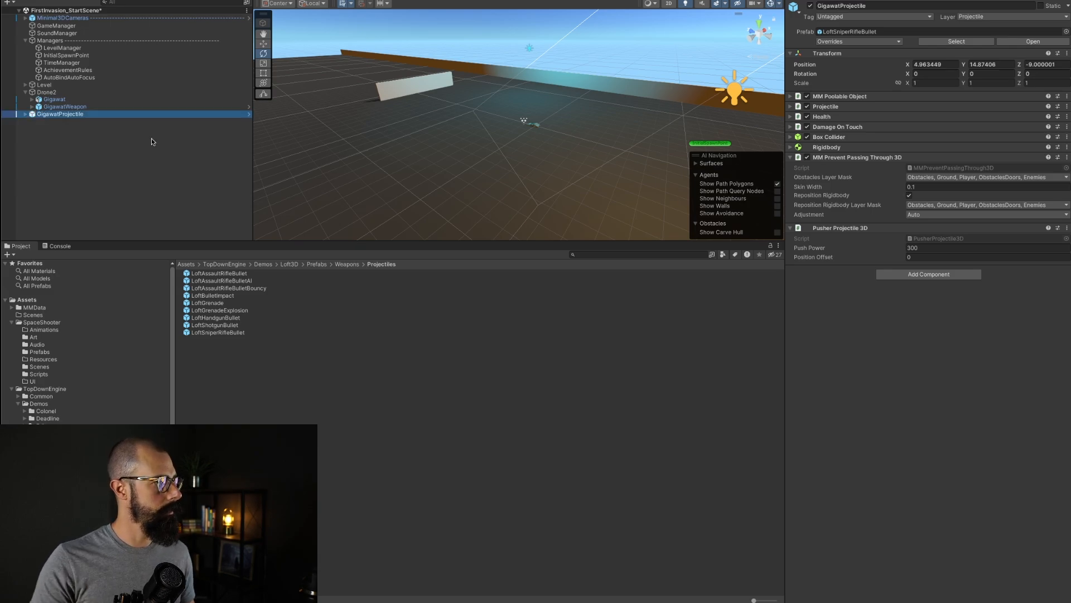
# Step: Try to assign GigawatProjectile to GigawatWeapon's Object Pooler field in the Projectile Weapon settings
pyautogui.click(104, 106)
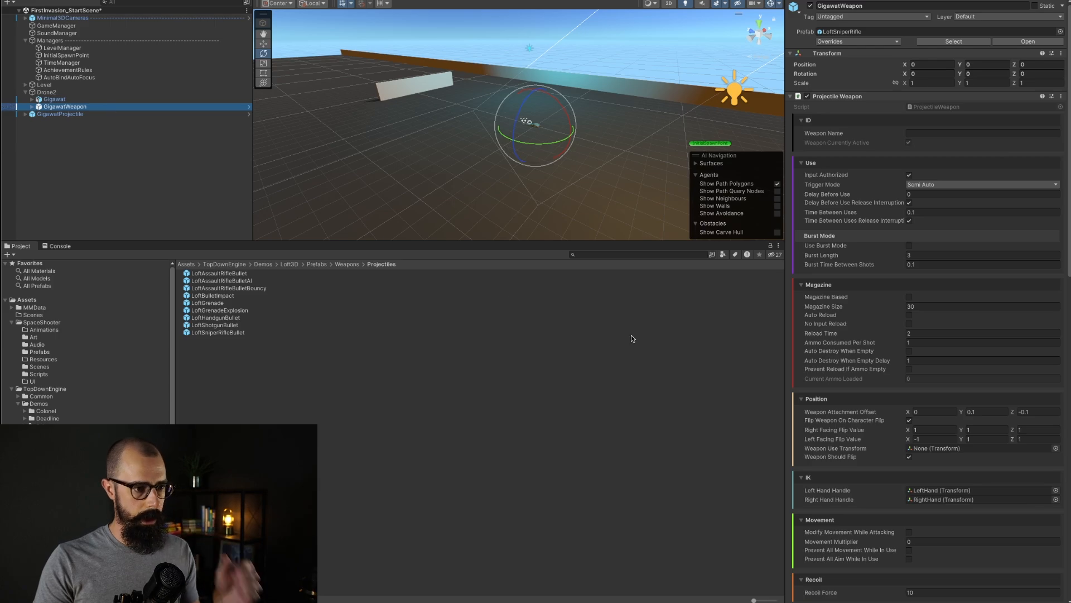
pyautogui.scroll(-10, 875, 456)
pyautogui.scroll(-12, 875, 456)
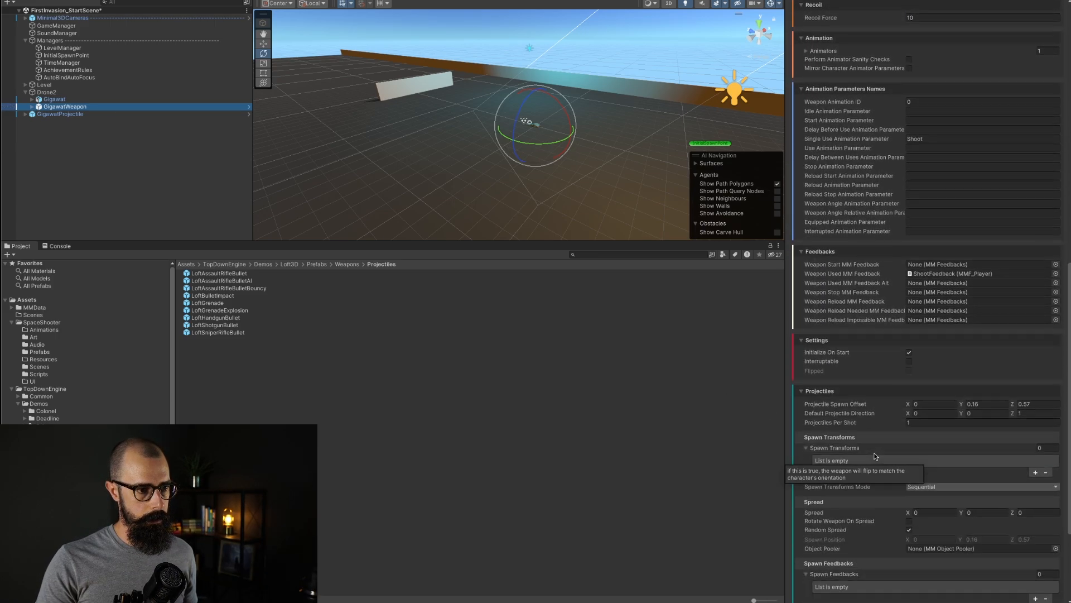
pyautogui.scroll(-3, 922, 375)
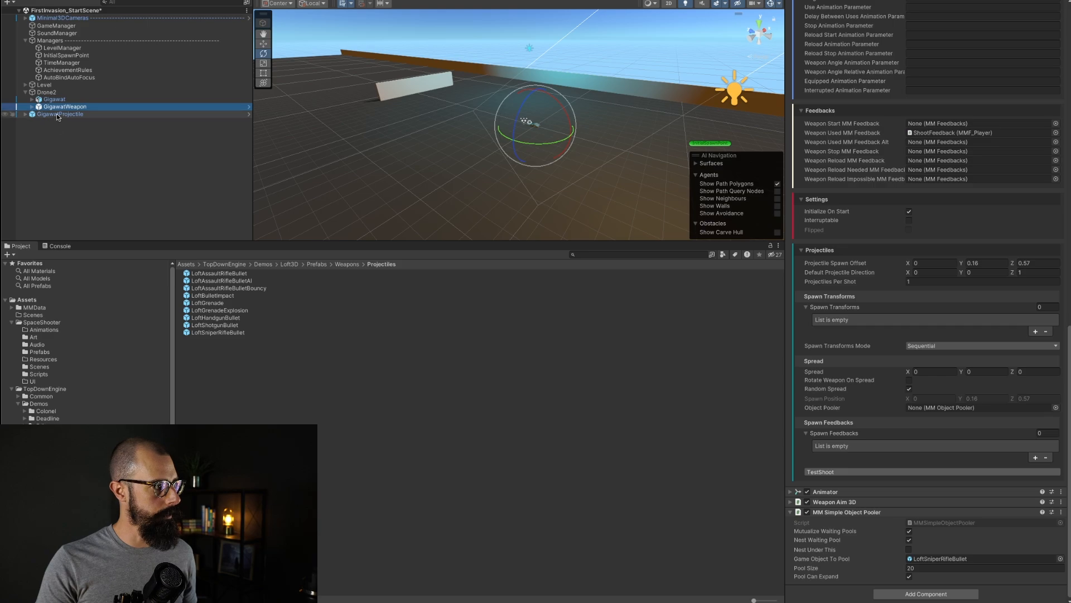
pyautogui.moveTo(59, 114); pyautogui.dragTo(951, 409)
pyautogui.click(229, 154)
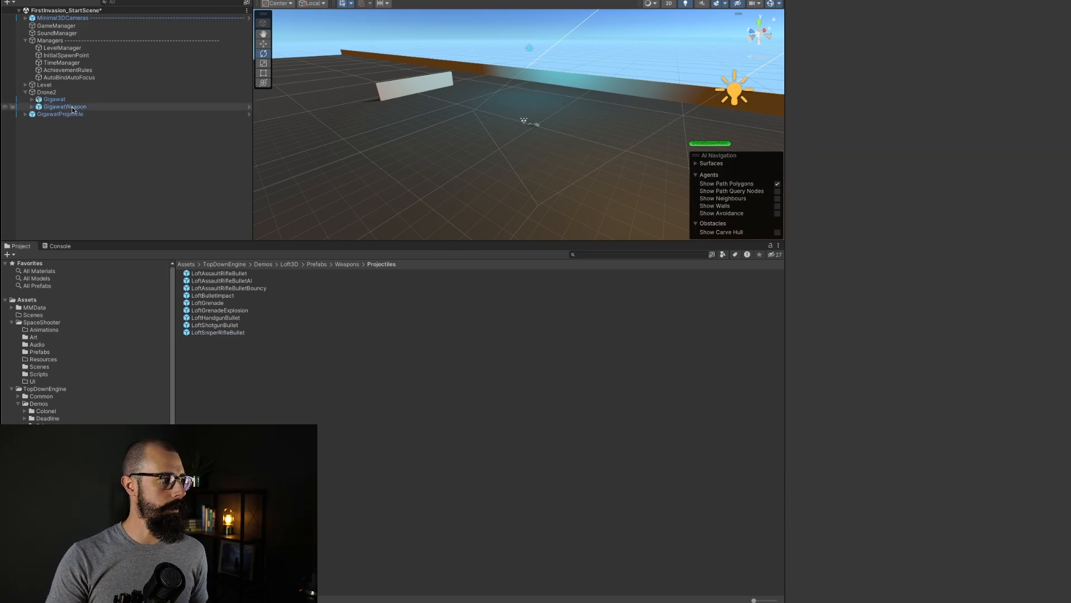
# Step: Assign GigawatProjectile as the Game Object To Pool in GigawatWeapon's MM Simple Object Pooler
pyautogui.click(72, 107)
pyautogui.click(70, 112)
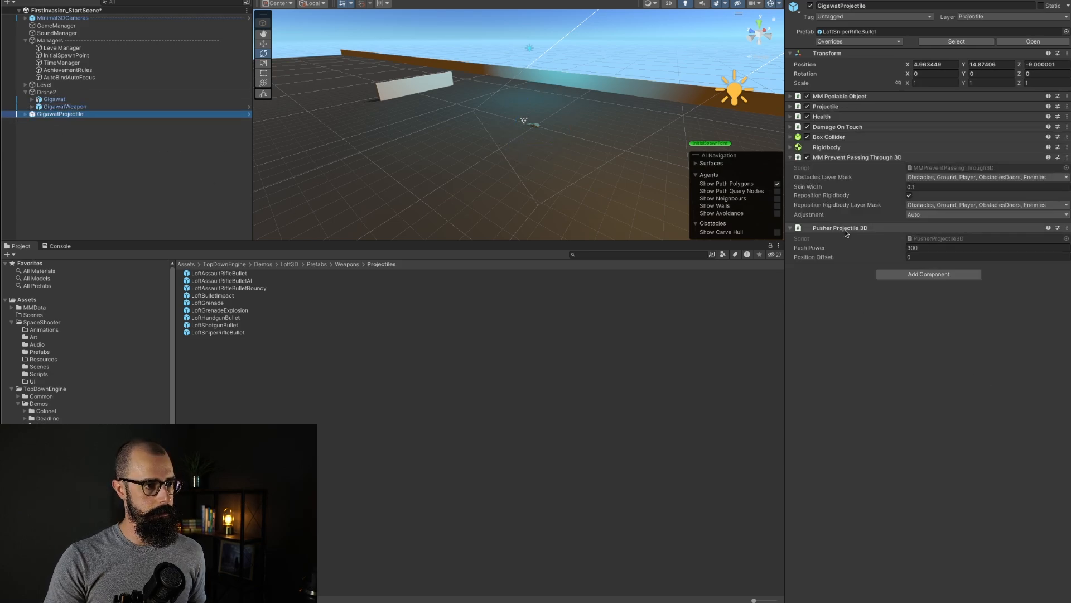
pyautogui.click(64, 107)
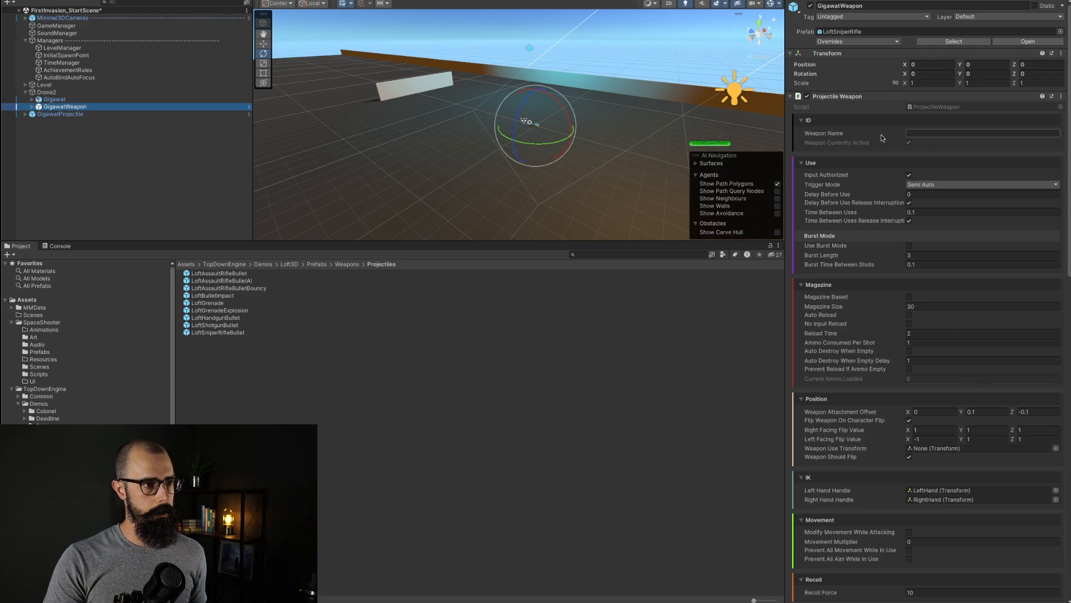
pyautogui.click(790, 96)
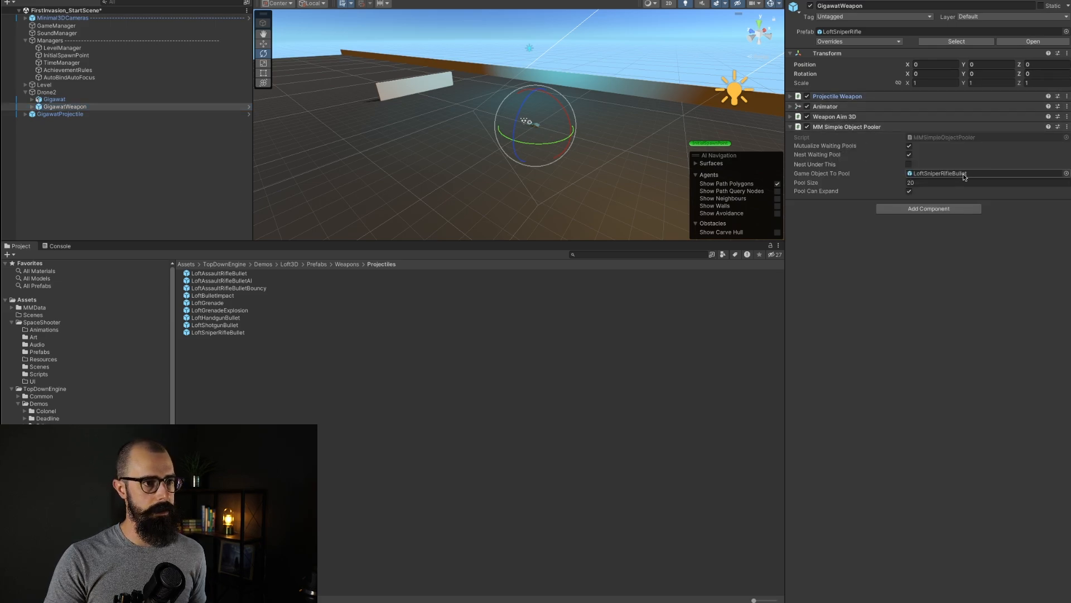
pyautogui.moveTo(59, 116); pyautogui.dragTo(969, 173)
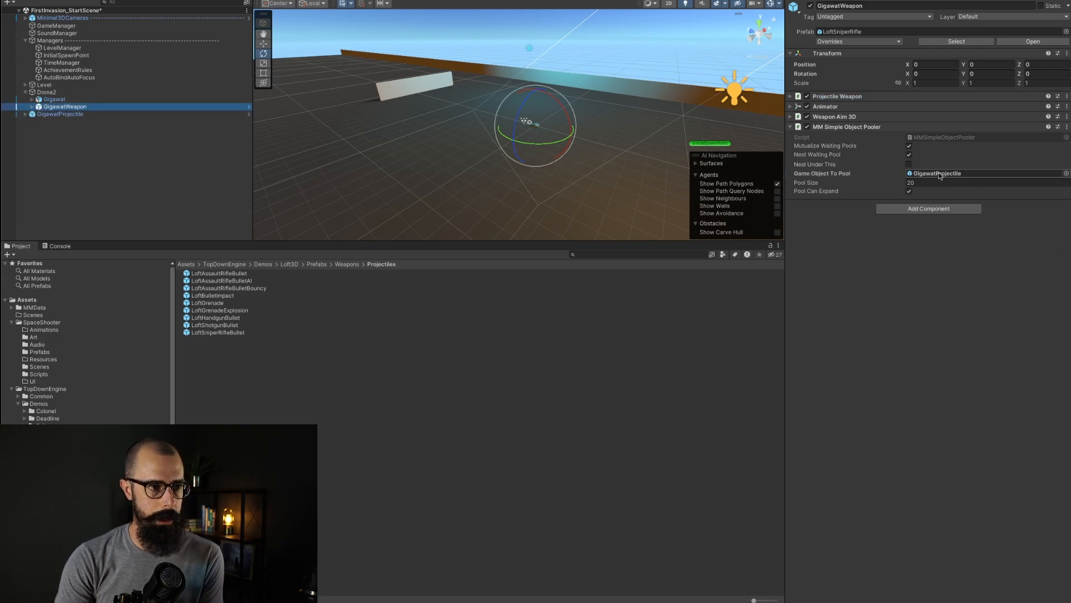
# Step: Examine Drone2 and the Gigawat model's transform settings in the inspector
pyautogui.press('Up')
pyautogui.press('Up')
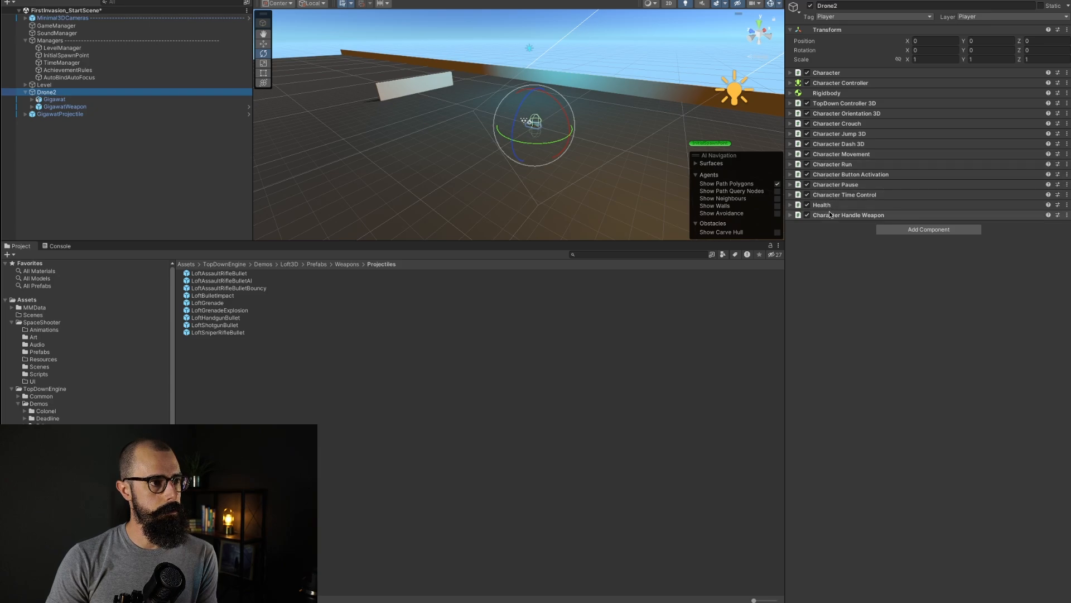
pyautogui.click(56, 100)
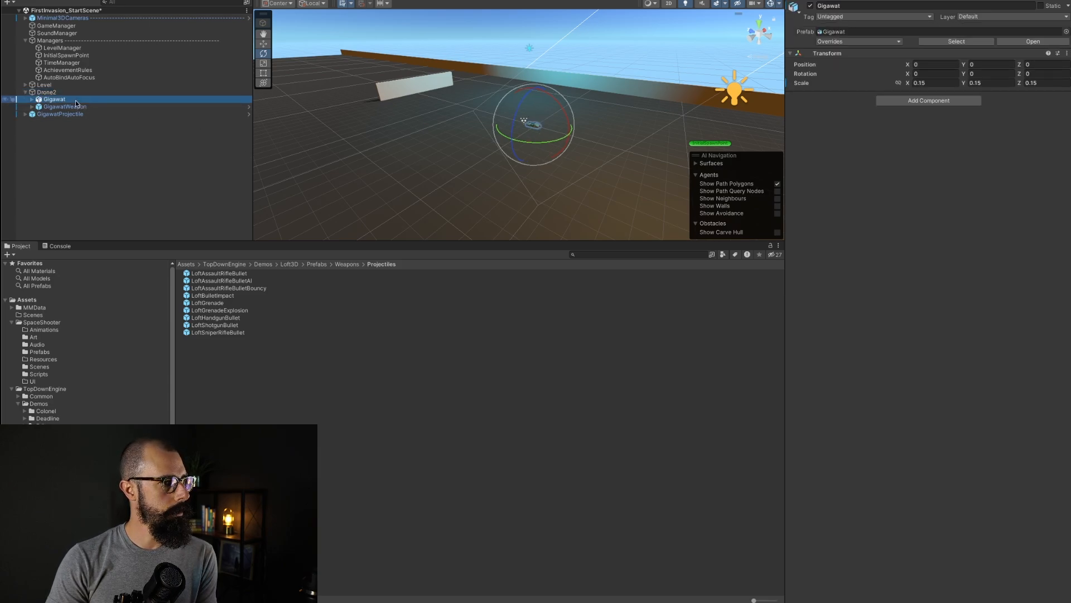
pyautogui.click(76, 107)
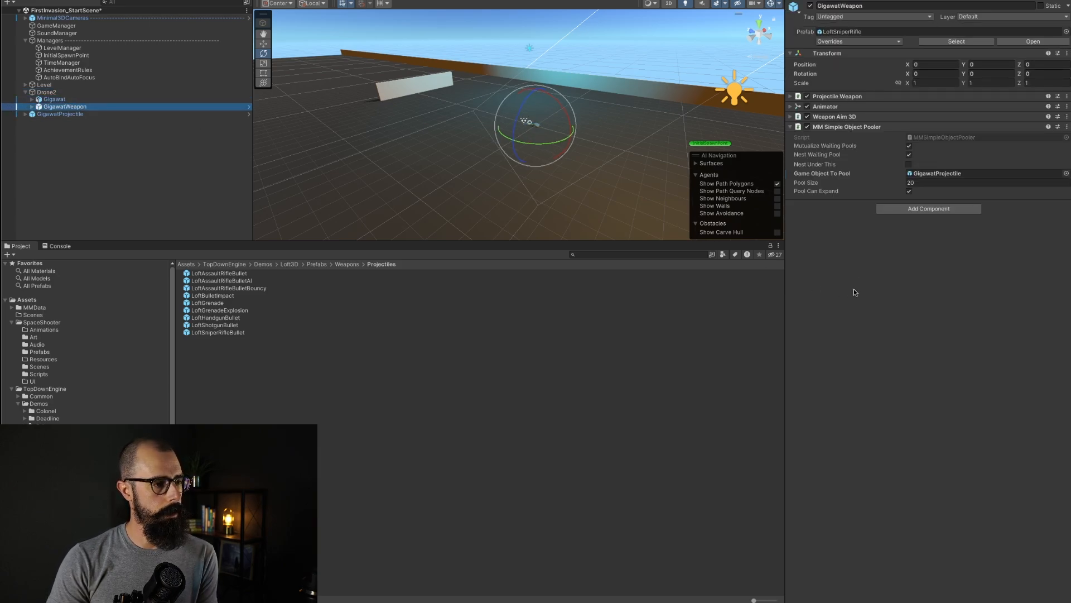
# Step: Set GigawatWeapon's Projectile Spawn Offset Y value to 0
pyautogui.click(791, 96)
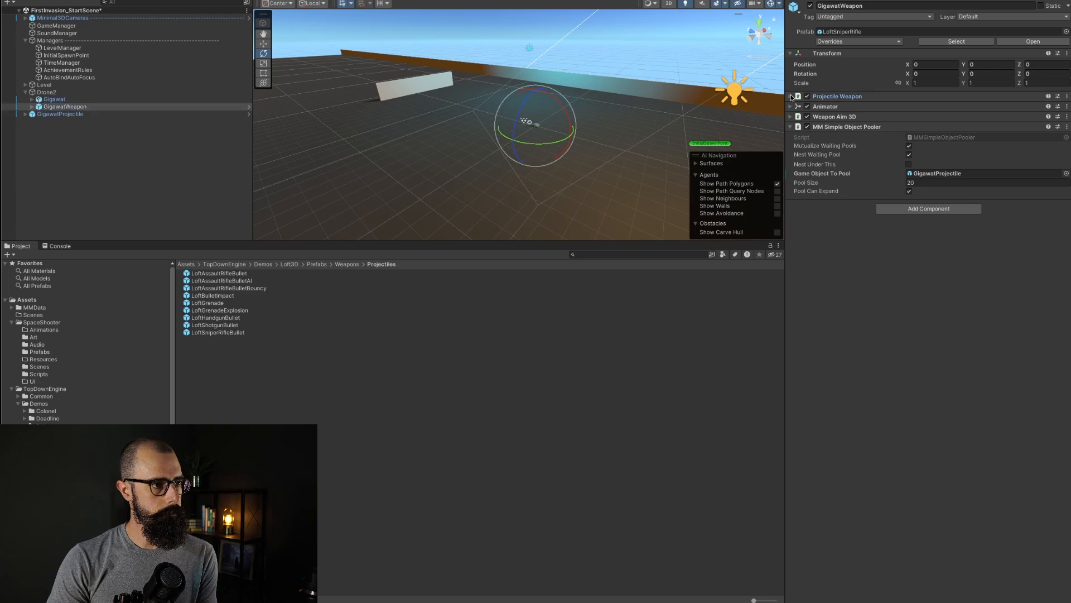
pyautogui.scroll(-5, 948, 324)
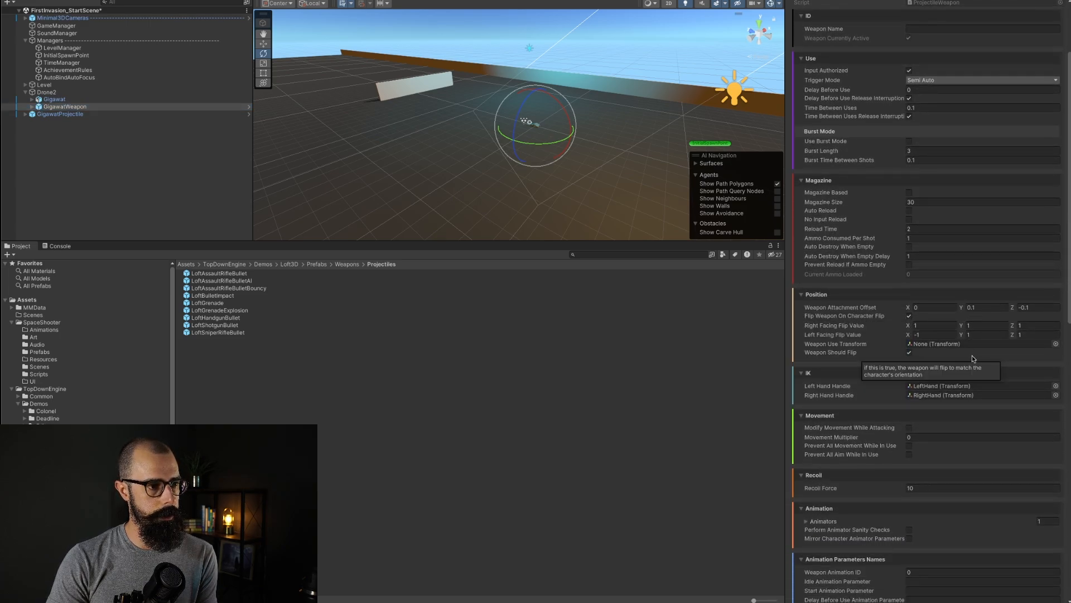
pyautogui.scroll(-15, 953, 441)
pyautogui.scroll(-9, 953, 440)
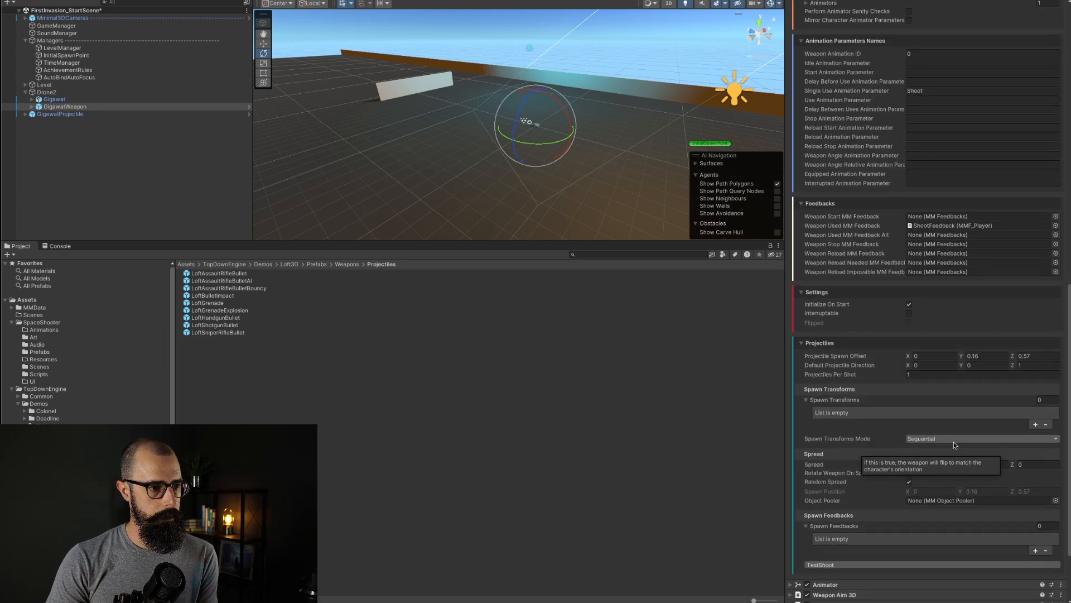
pyautogui.click(921, 265)
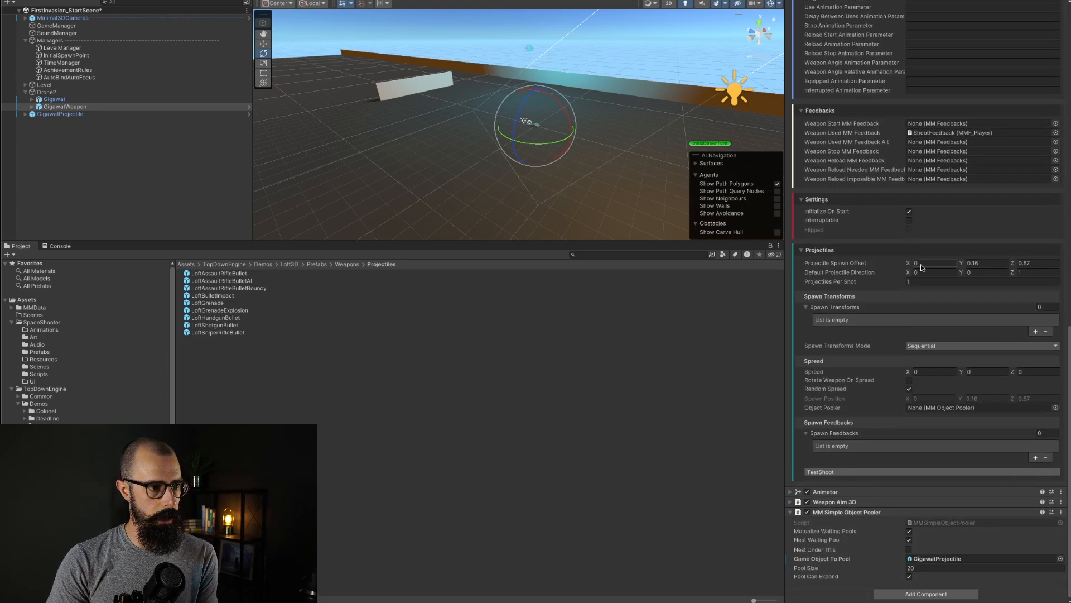
pyautogui.click(995, 264)
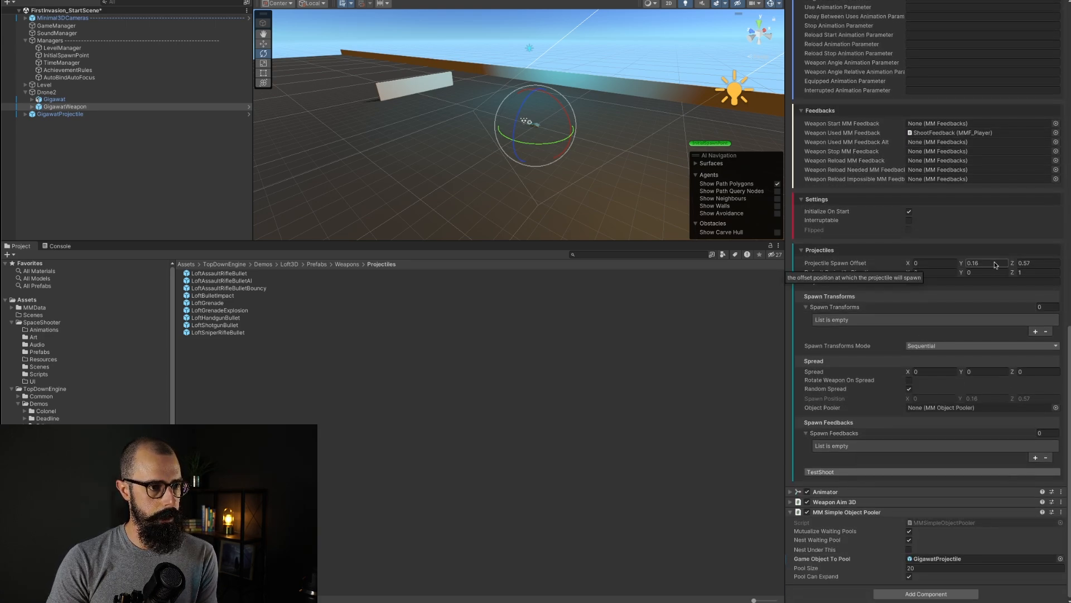
pyautogui.click(987, 265)
pyautogui.scroll(6, 526, 125)
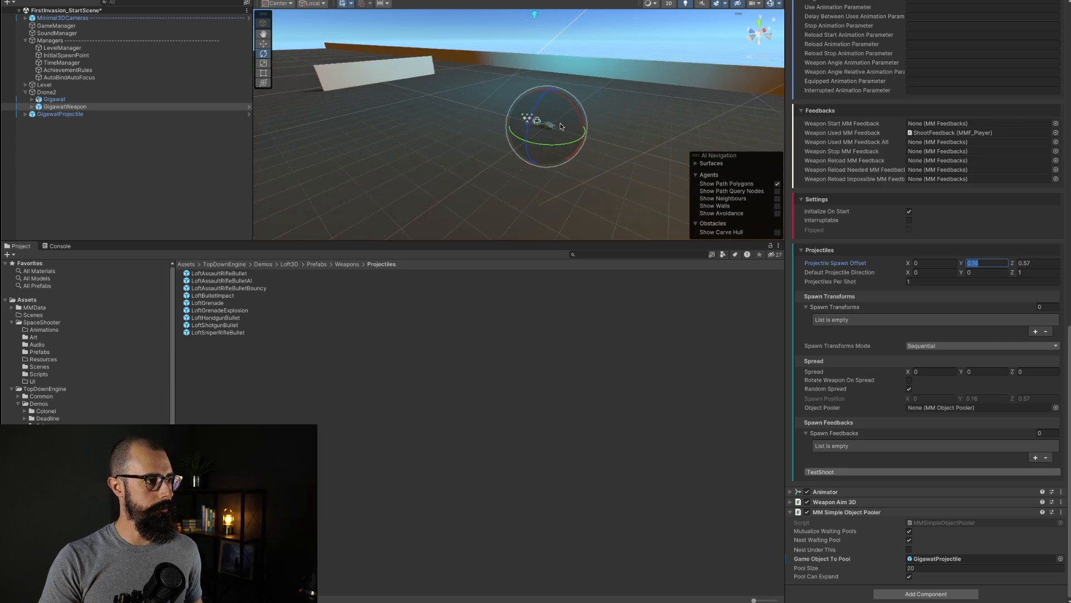
pyautogui.scroll(2, 561, 126)
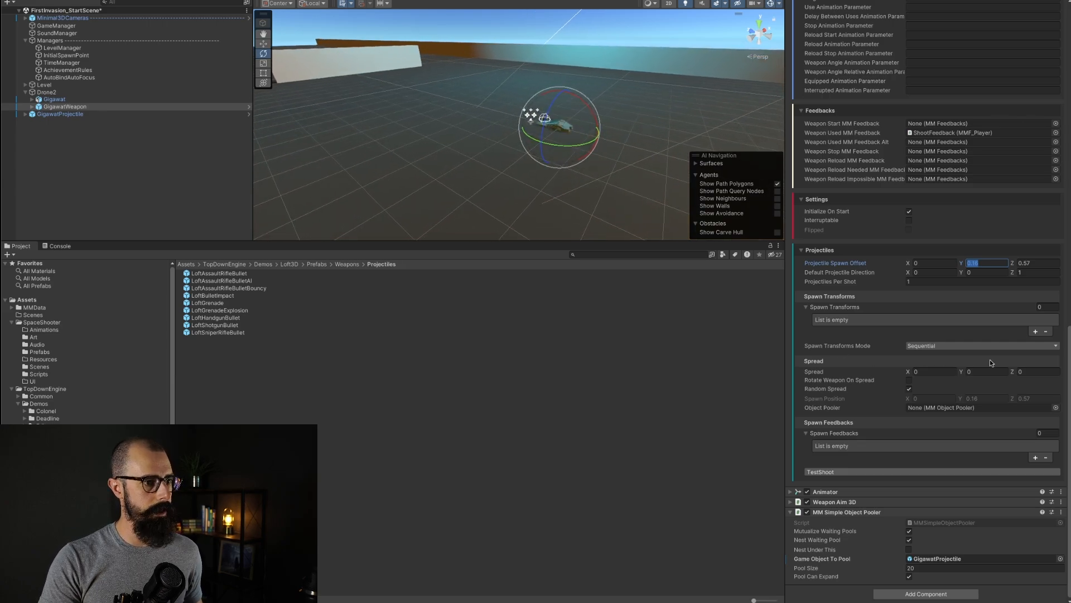
pyautogui.write('0')
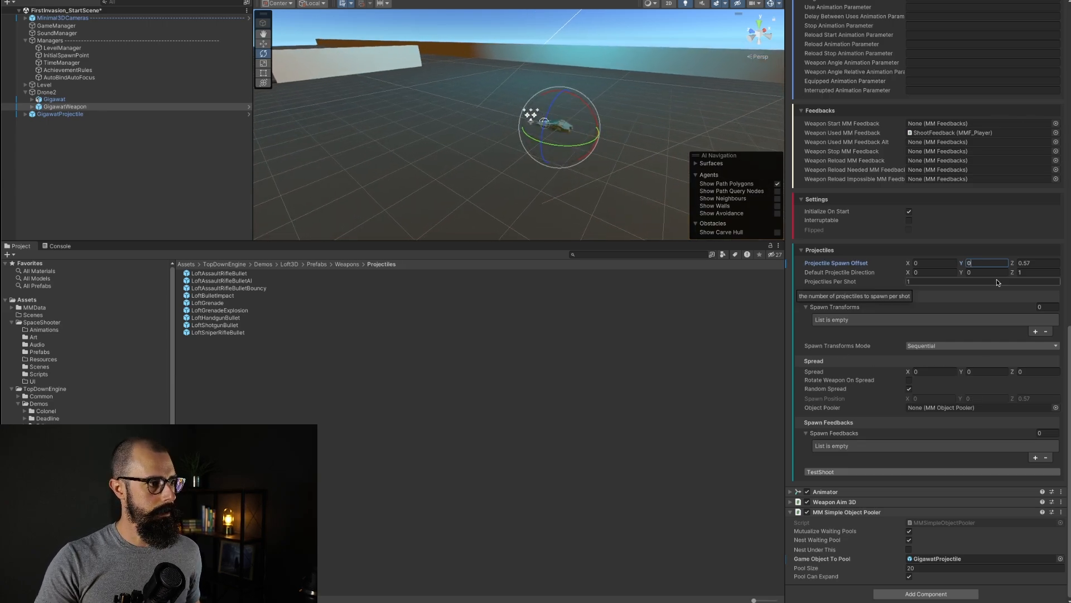
pyautogui.hotkey('ctrl', 'z')
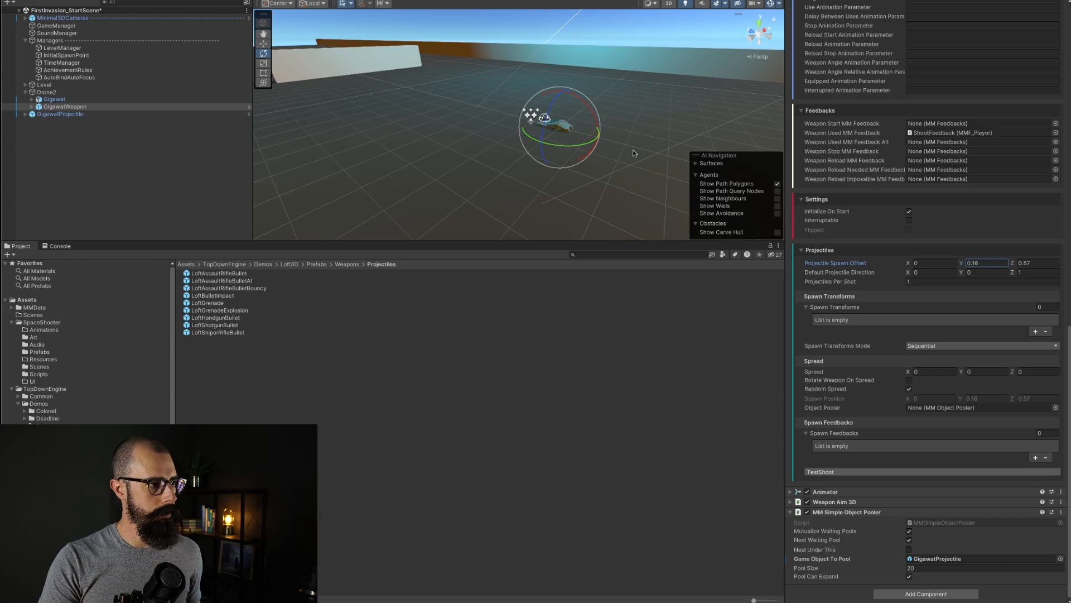
pyautogui.moveTo(580, 241); pyautogui.dragTo(592, 495)
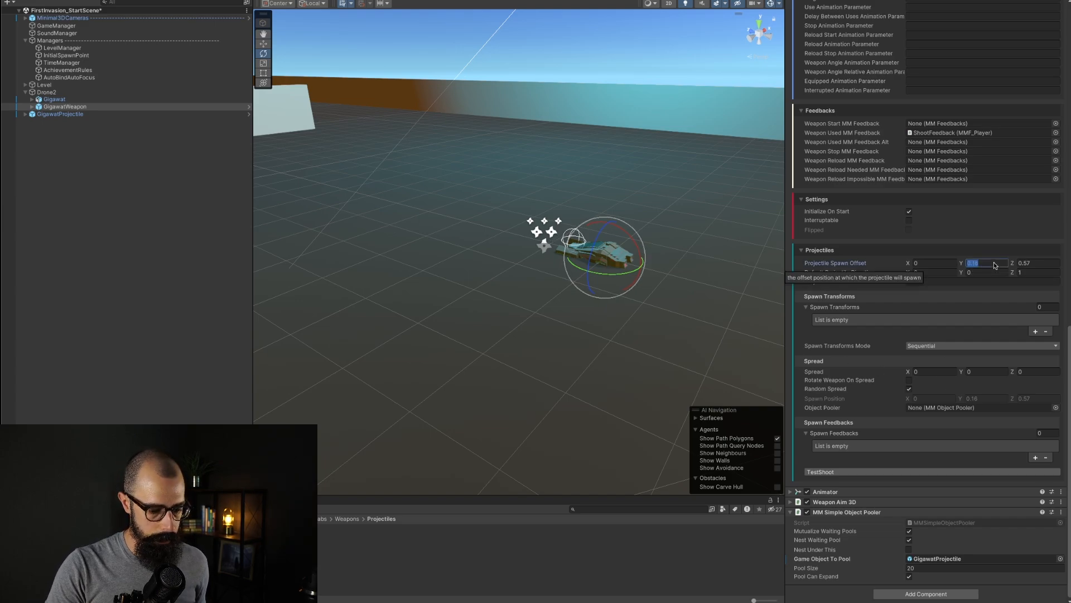
pyautogui.write('0')
pyautogui.press('Tab')
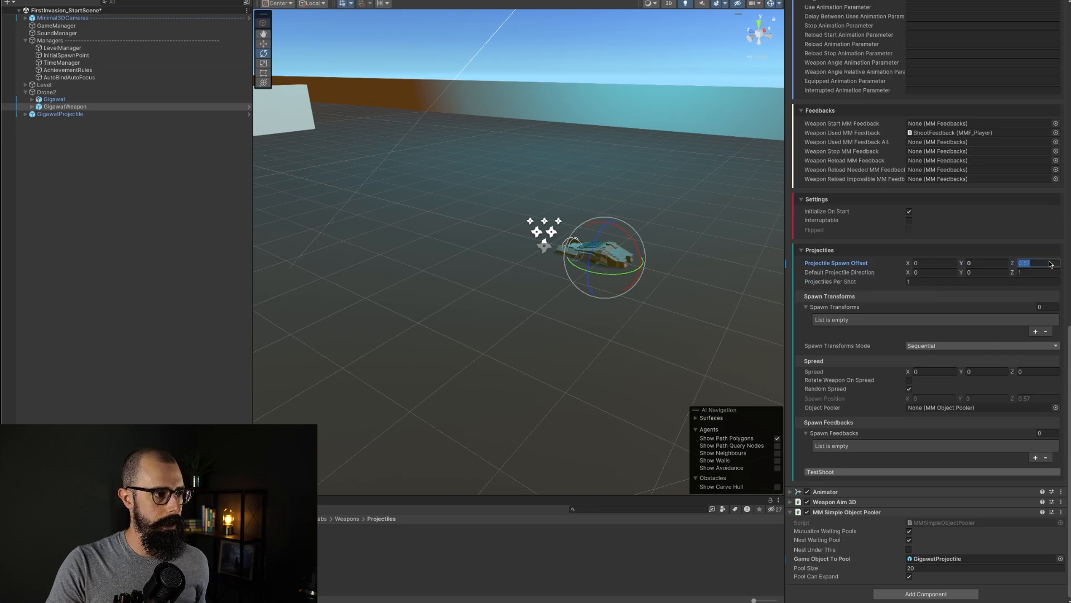
# Step: Set Drone2's X position to 10
pyautogui.click(239, 238)
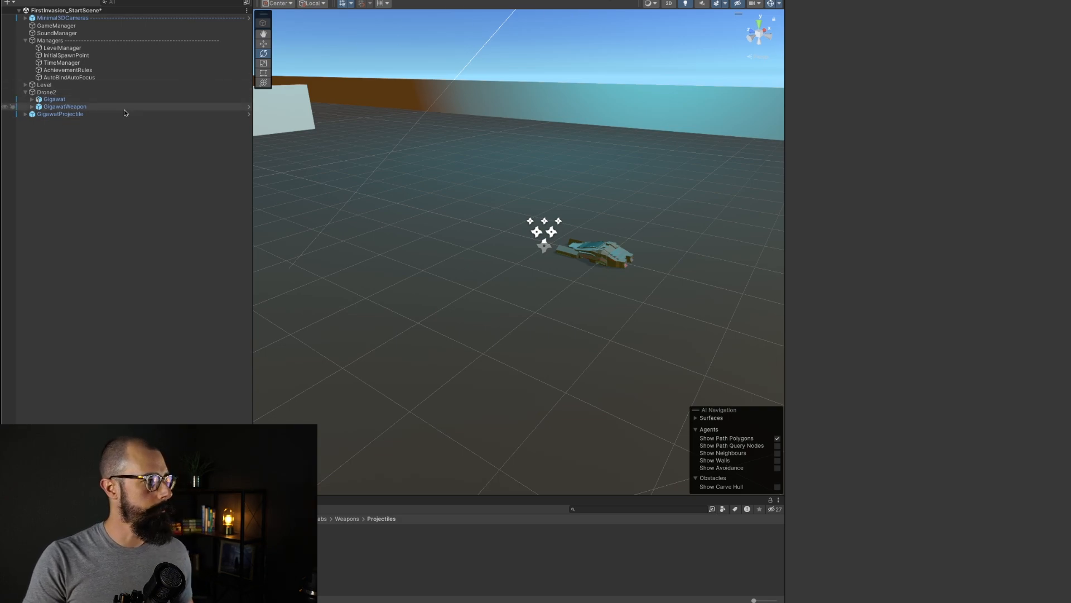
pyautogui.click(95, 92)
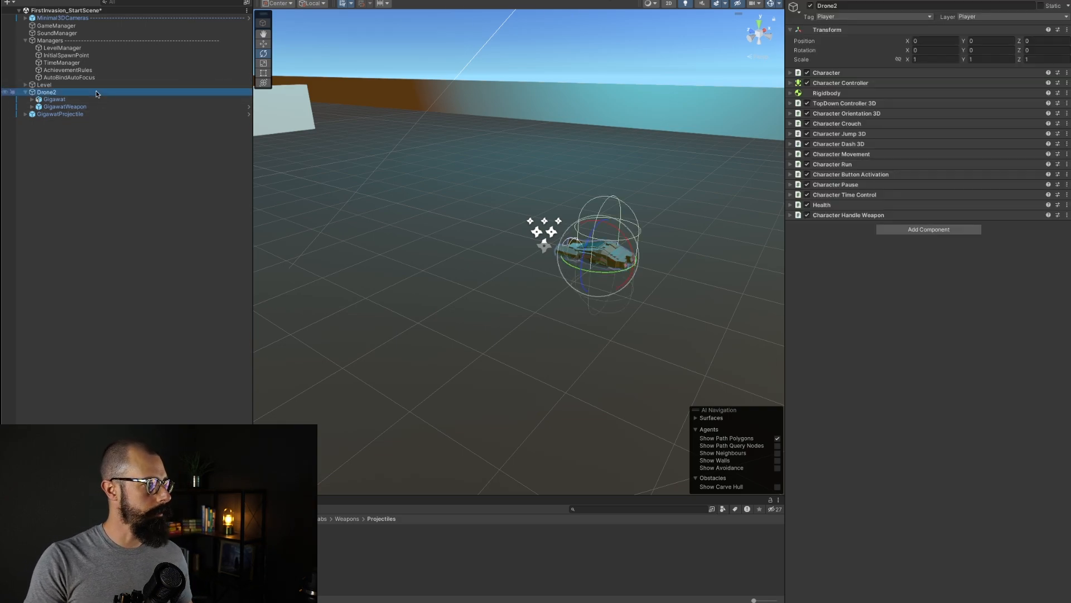
pyautogui.click(936, 41)
pyautogui.write('10')
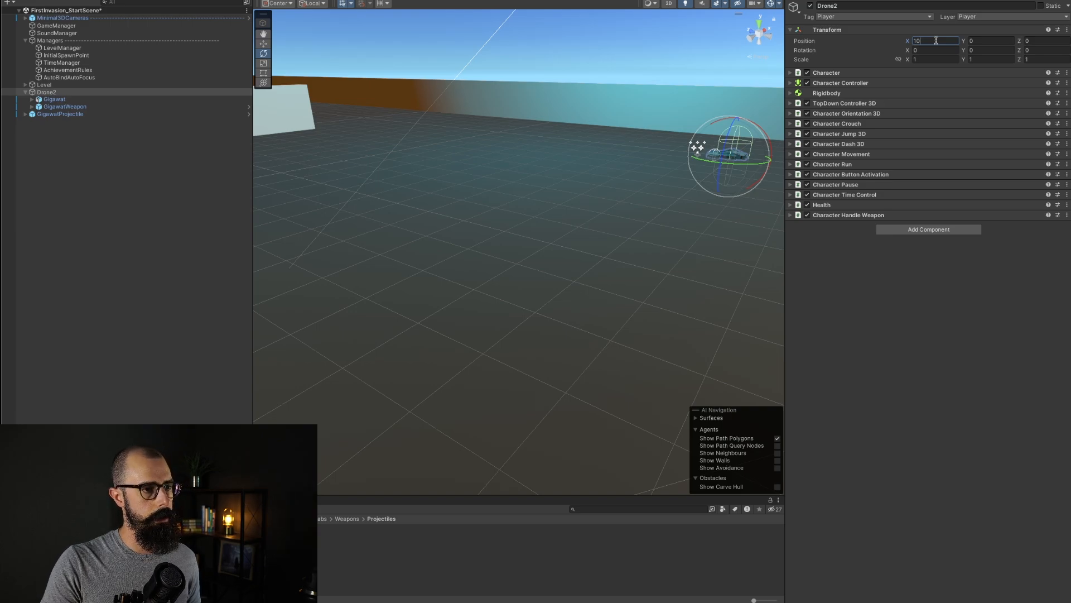
# Step: Reposition Drone2 to X -6, Y 0, Z 0
pyautogui.press('Return')
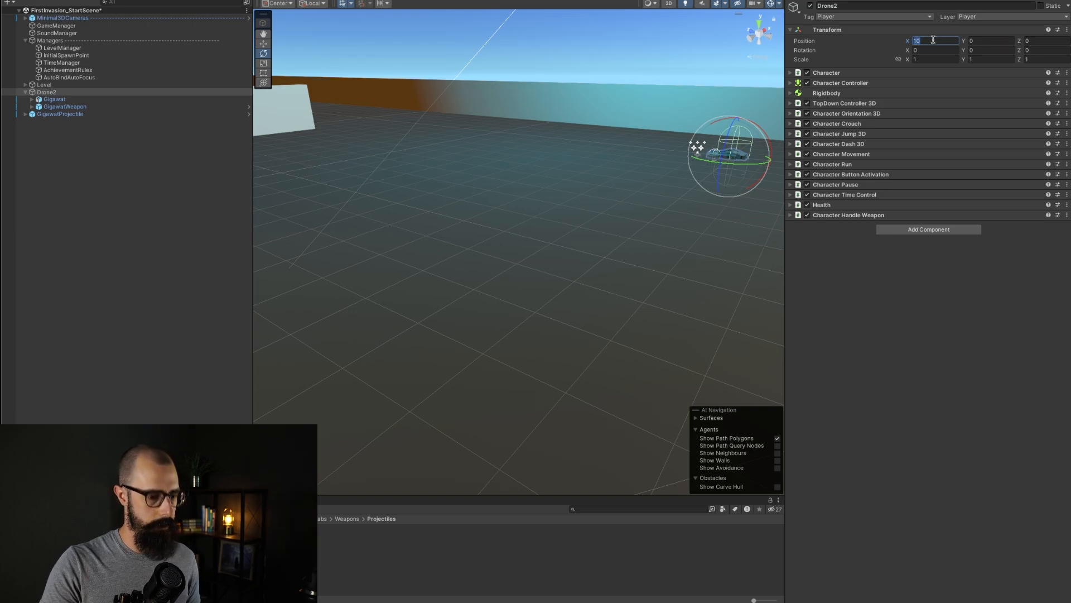
pyautogui.write('0')
pyautogui.click(1037, 41)
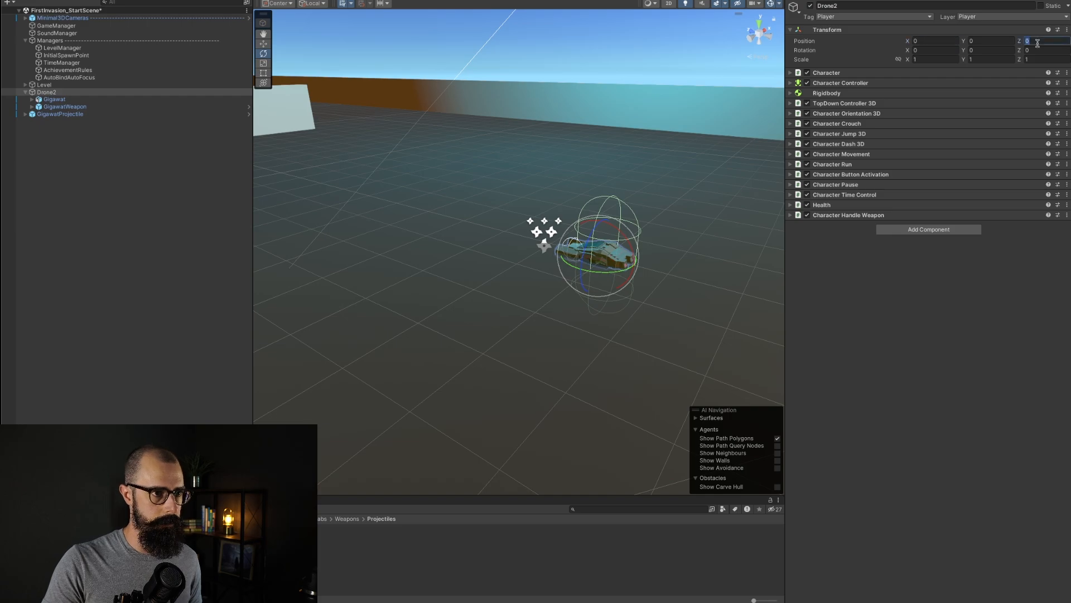
pyautogui.write('10')
pyautogui.press('Return')
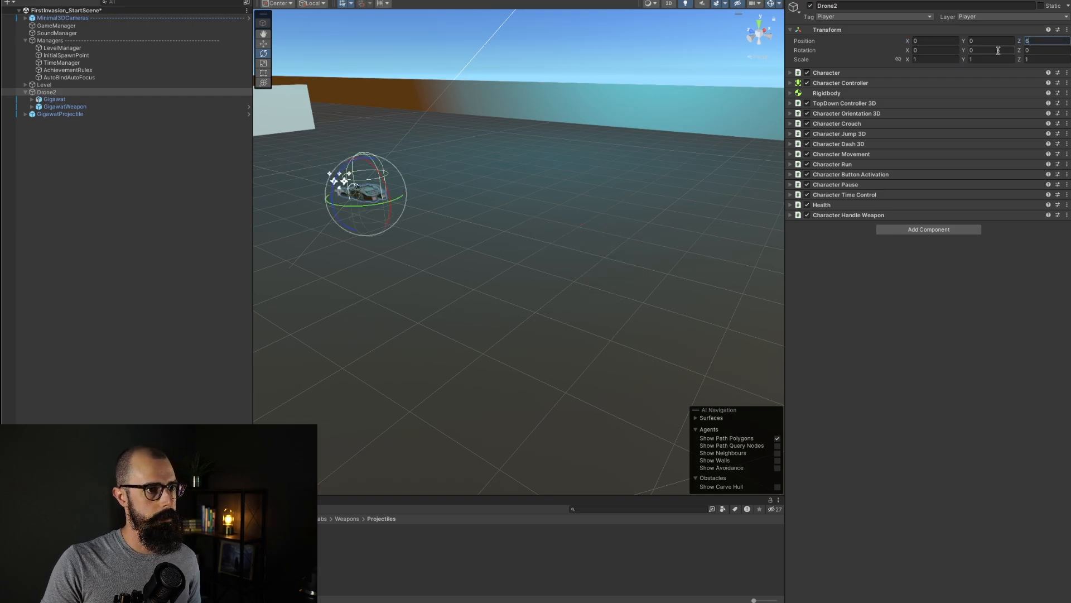
pyautogui.write('0')
pyautogui.click(949, 41)
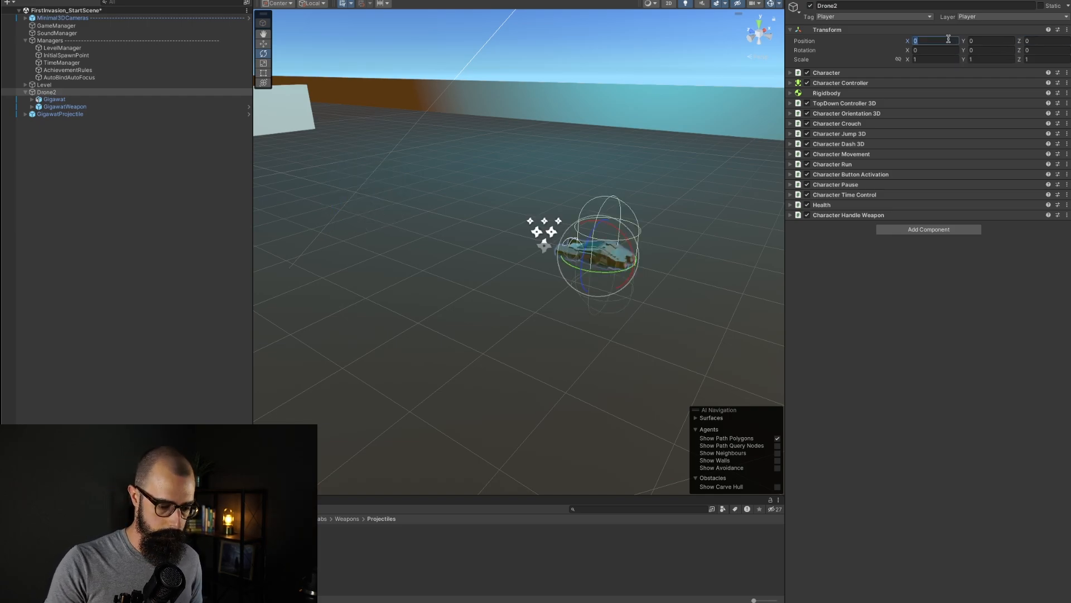
pyautogui.write('-6')
pyautogui.press('Return')
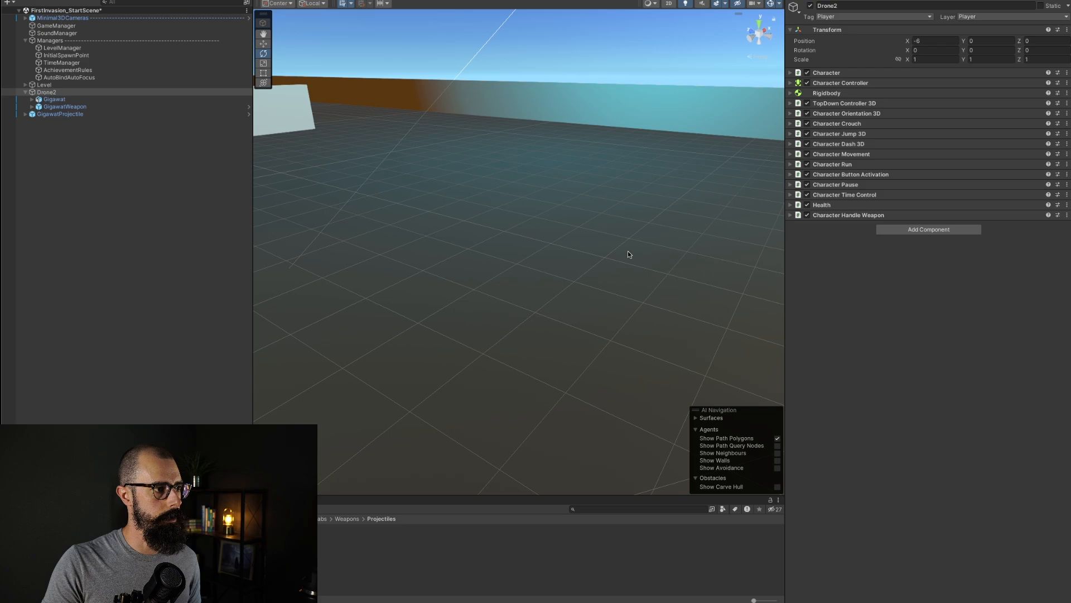
# Step: Assign the Gigawat model as Drone2's Character Model in the Character component
pyautogui.click(453, 269)
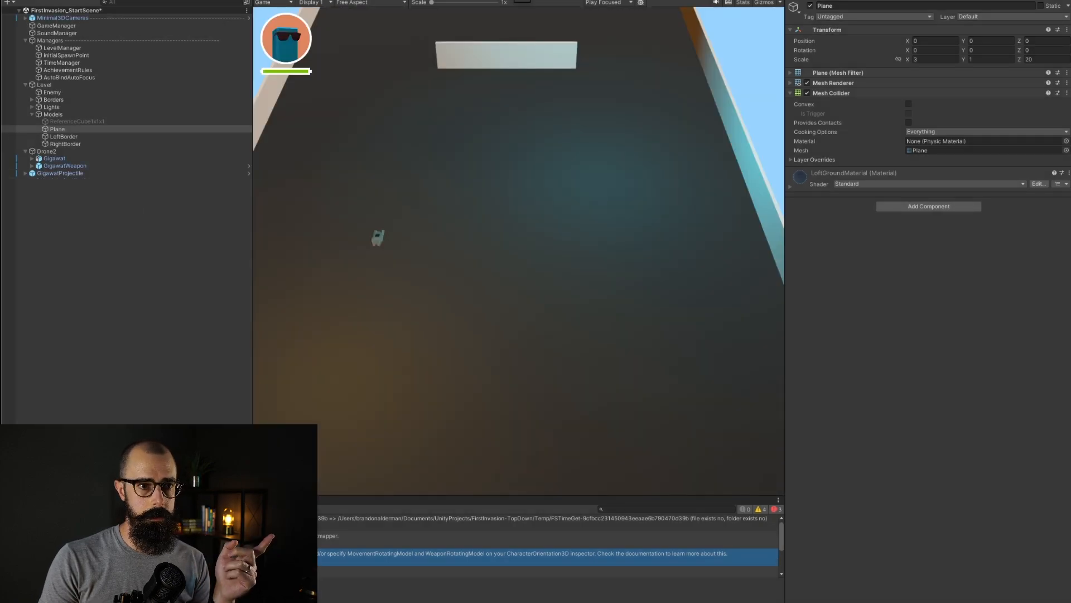
pyautogui.click(49, 151)
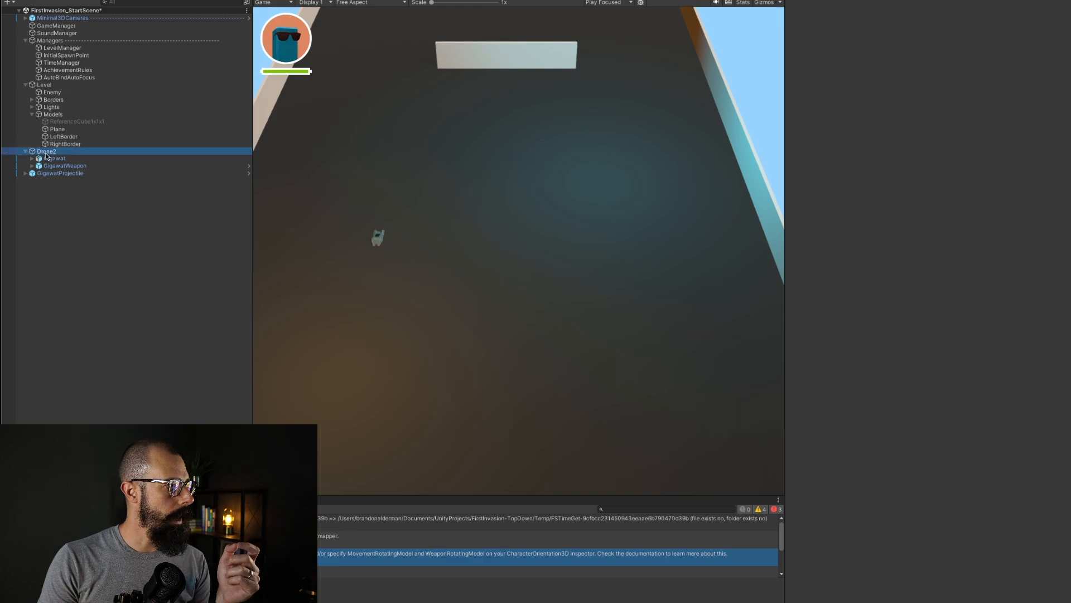
pyautogui.click(837, 73)
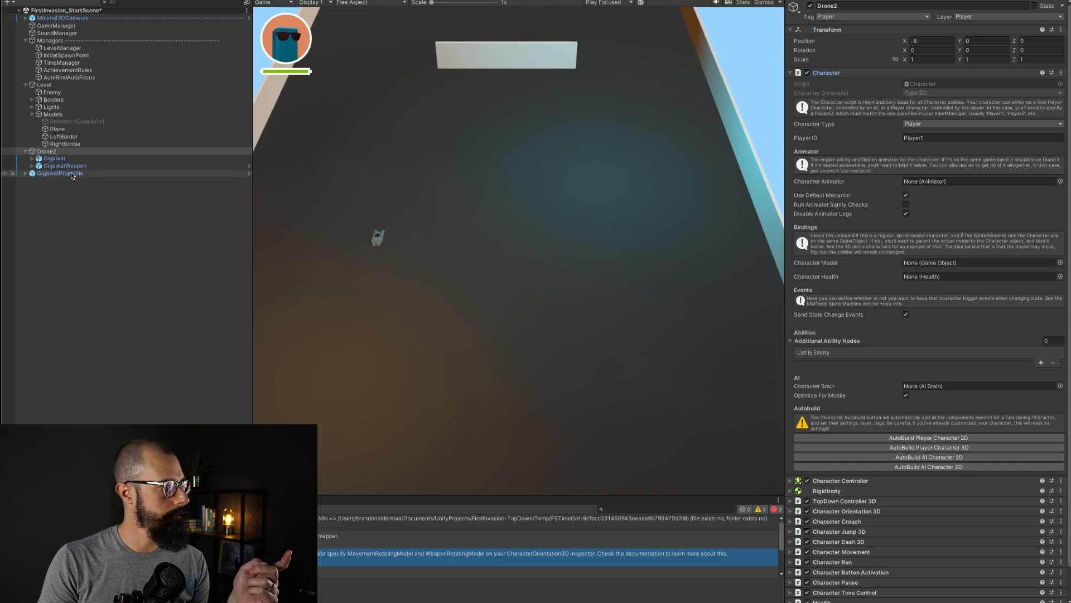
pyautogui.moveTo(54, 159); pyautogui.dragTo(921, 265)
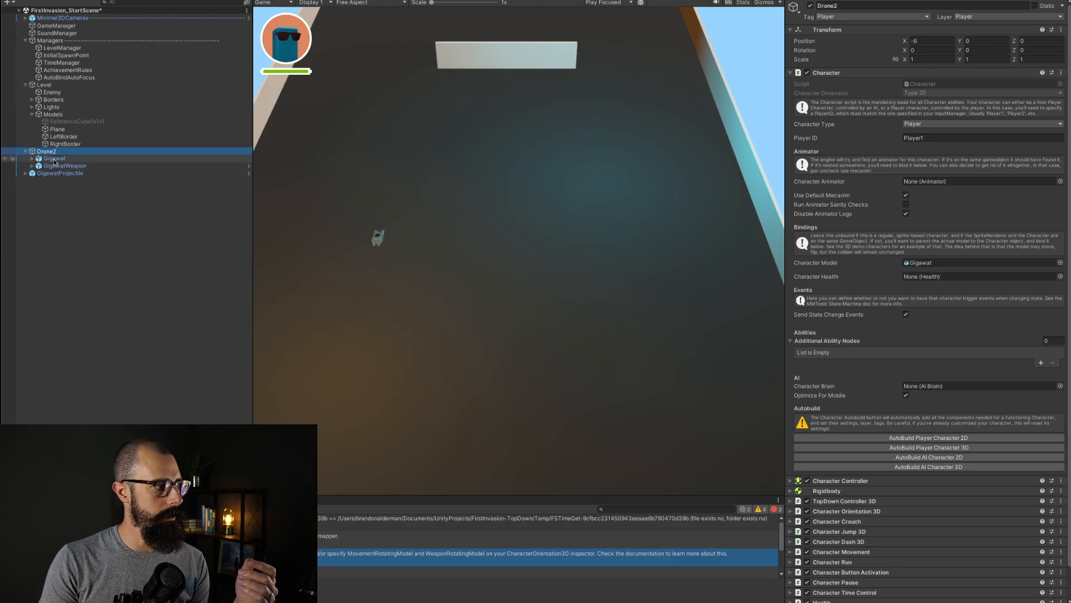
# Step: Play the scene and test moving and firing with the Gigawat ship, then stop play mode
pyautogui.click(149, 236)
pyautogui.click(780, 0)
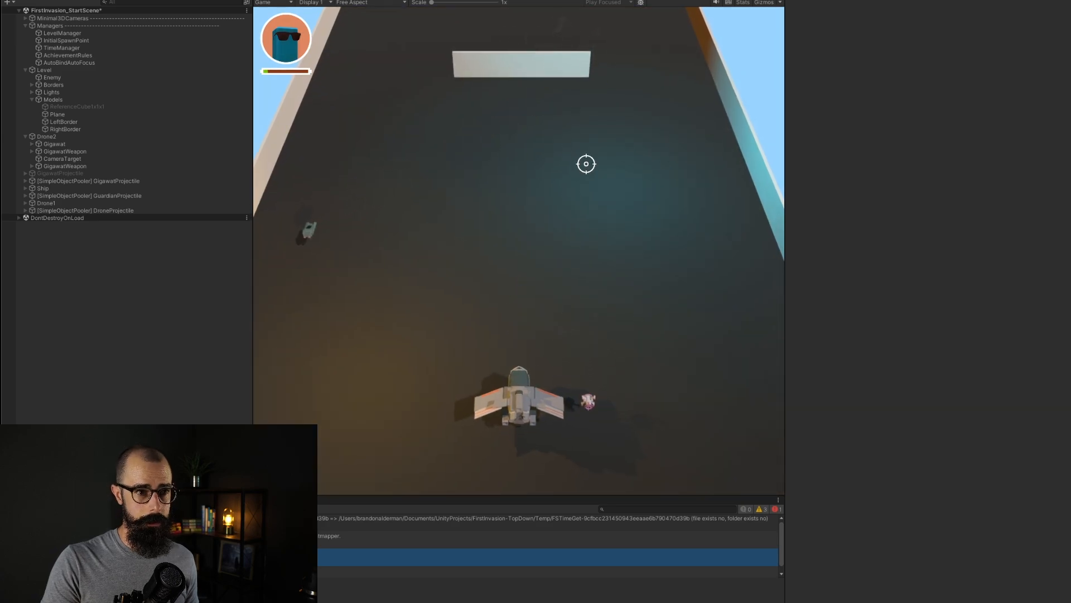
pyautogui.click(586, 163)
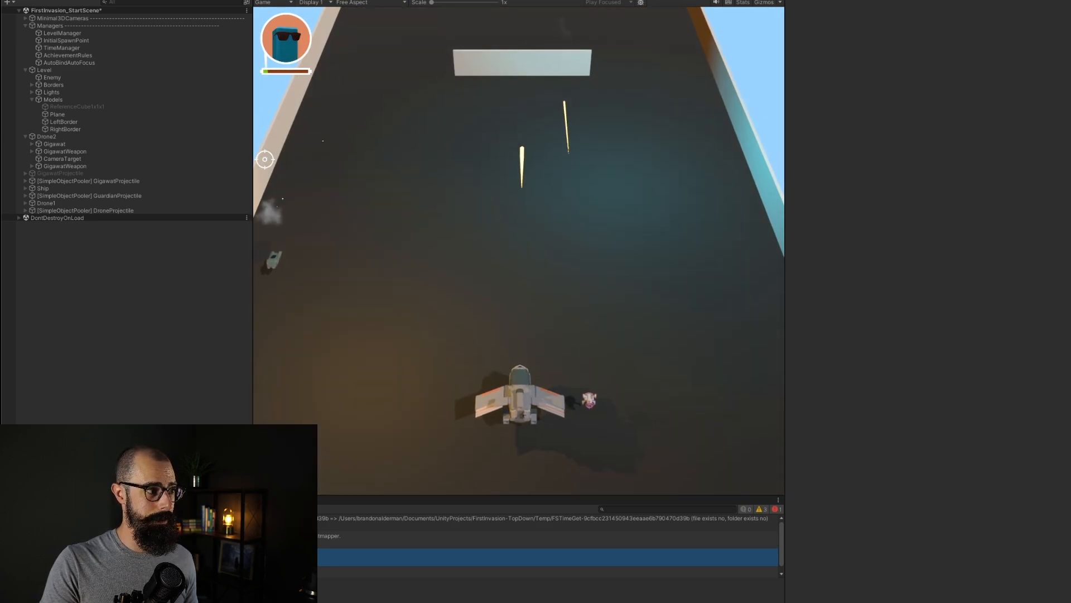
pyautogui.press('d')
pyautogui.press('a')
pyautogui.press('d')
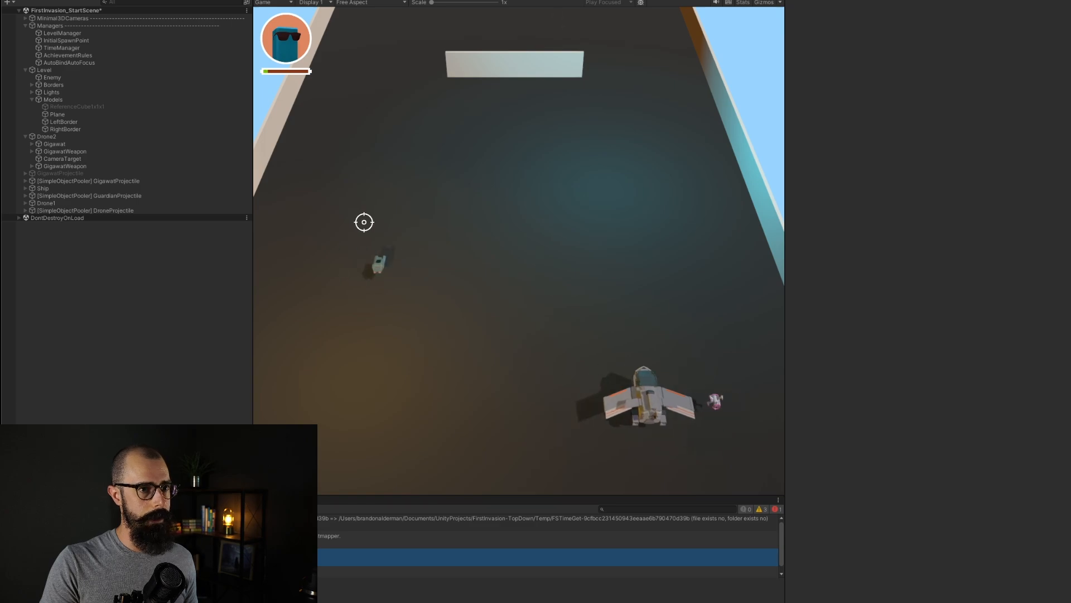
pyautogui.press('a')
pyautogui.press('d')
pyautogui.click(319, 203)
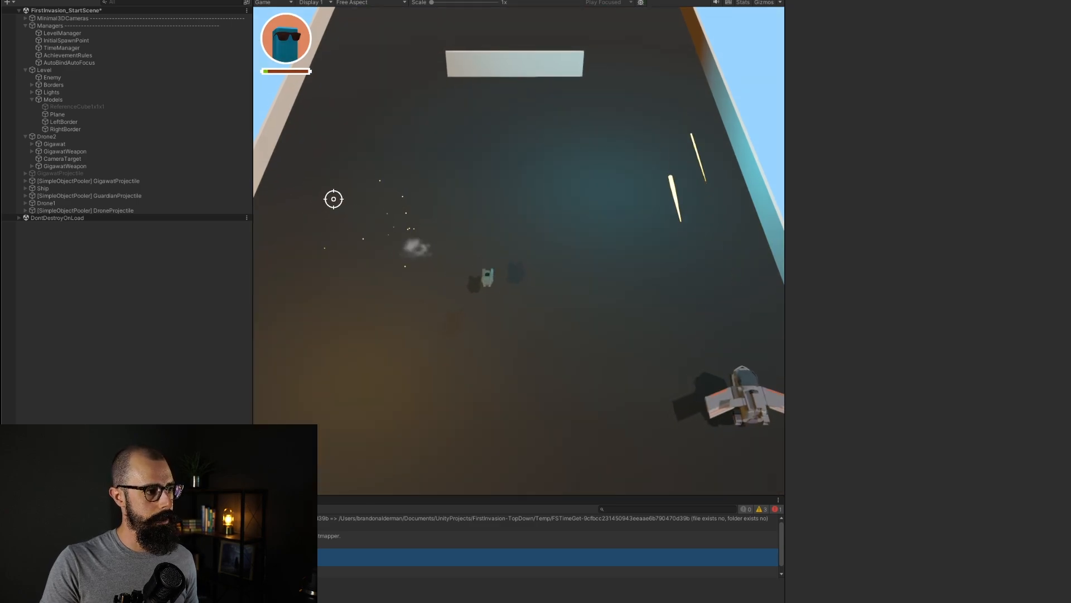
pyautogui.click(498, 168)
pyautogui.click(474, 195)
pyautogui.click(445, 245)
pyautogui.click(577, 284)
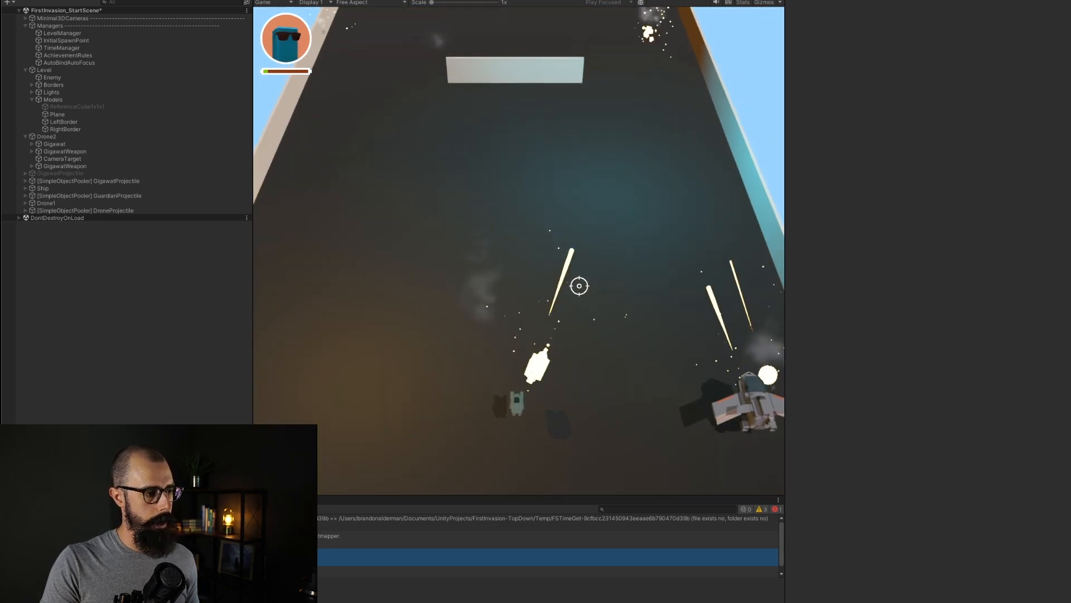
pyautogui.press('w')
pyautogui.click(513, 475)
pyautogui.click(459, 366)
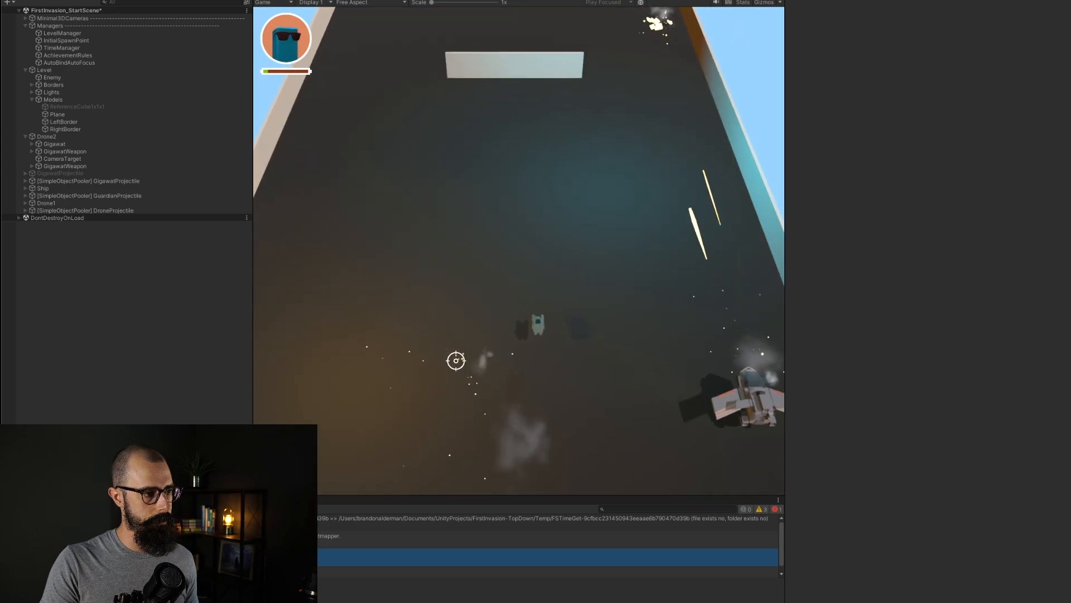
pyautogui.click(585, 353)
pyautogui.click(527, 0)
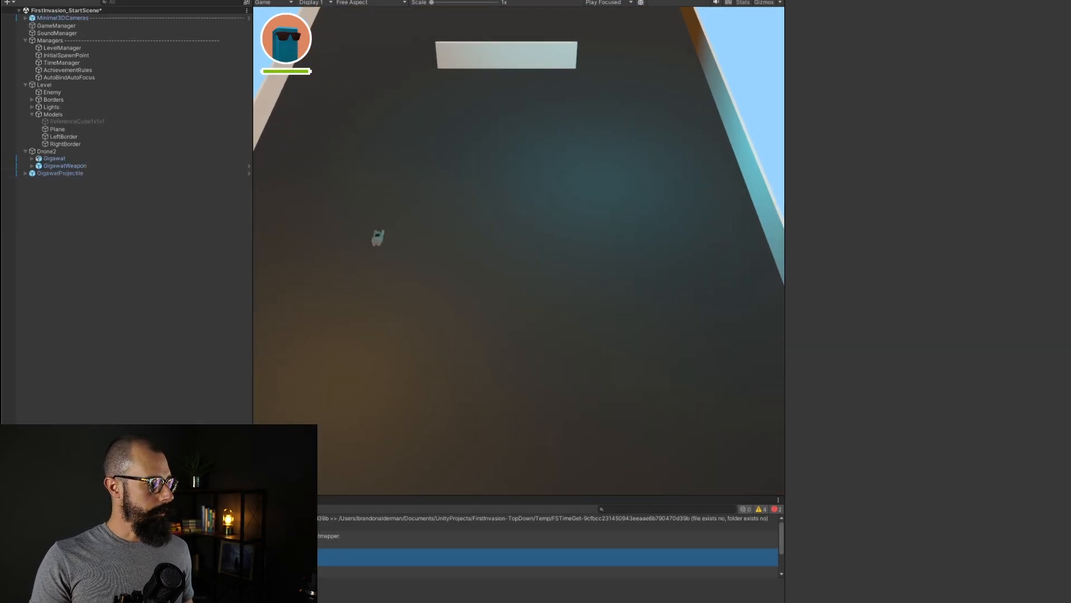
# Step: Set Drone2's X position to 0
pyautogui.click(17, 500)
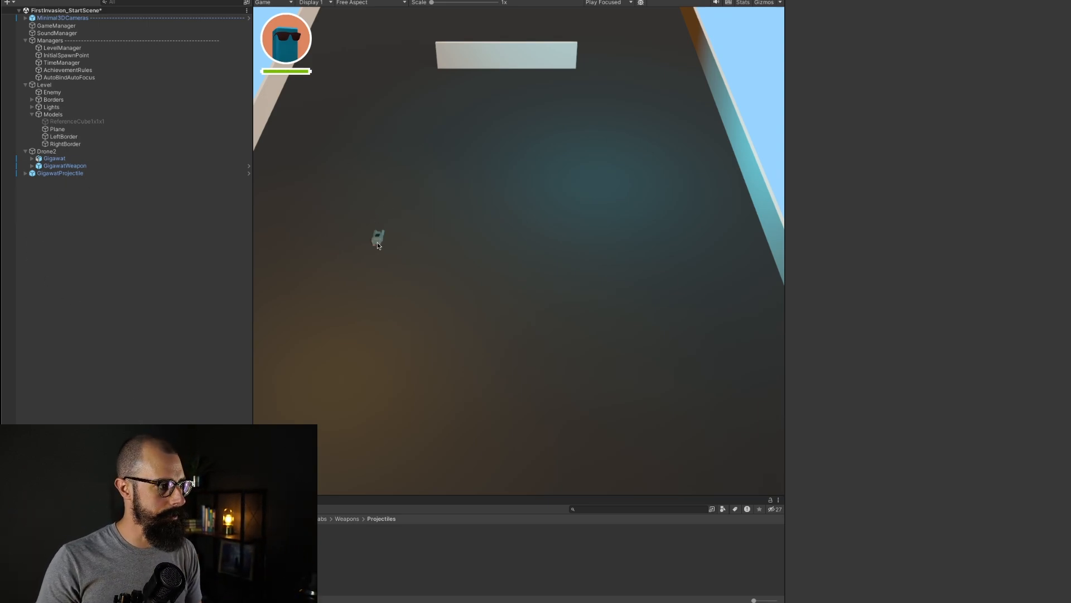
pyautogui.click(47, 155)
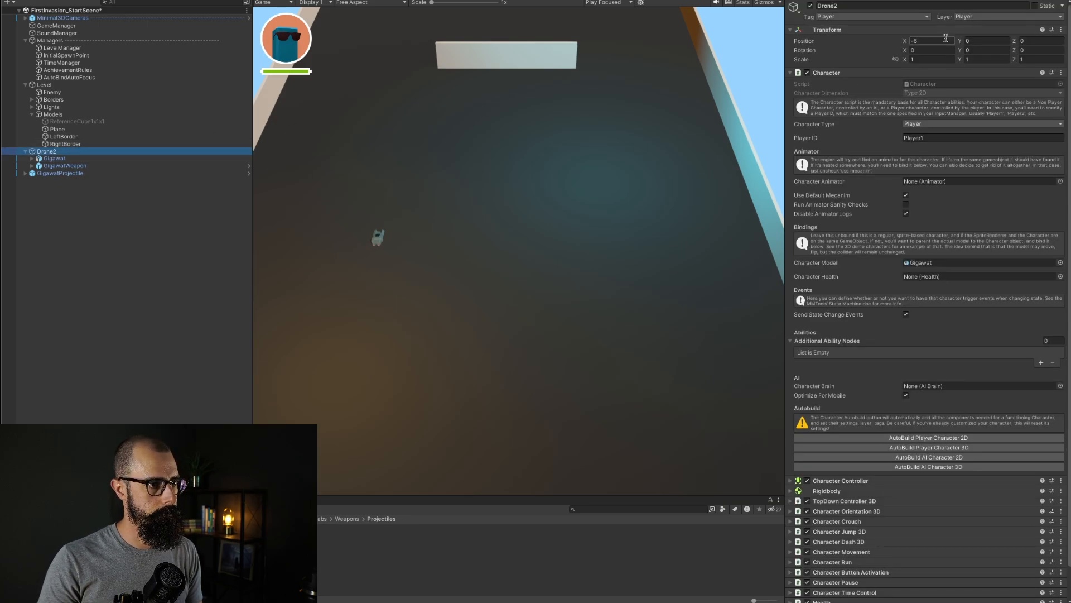
pyautogui.click(945, 40)
pyautogui.write('0')
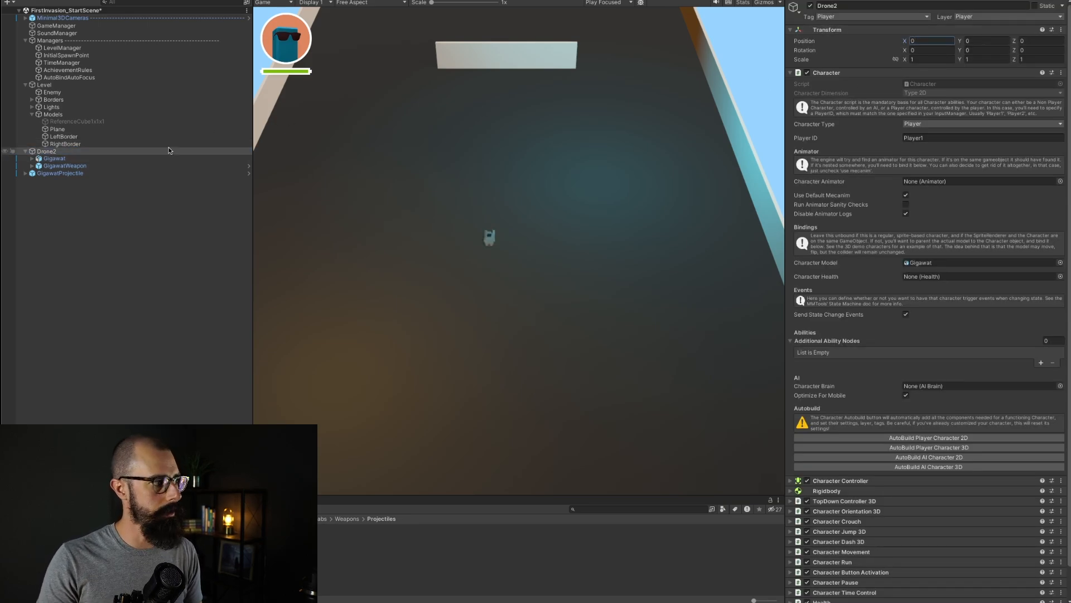
# Step: Enlarge the Project panel and open the SpaceShooter Prefabs folder
pyautogui.click(63, 159)
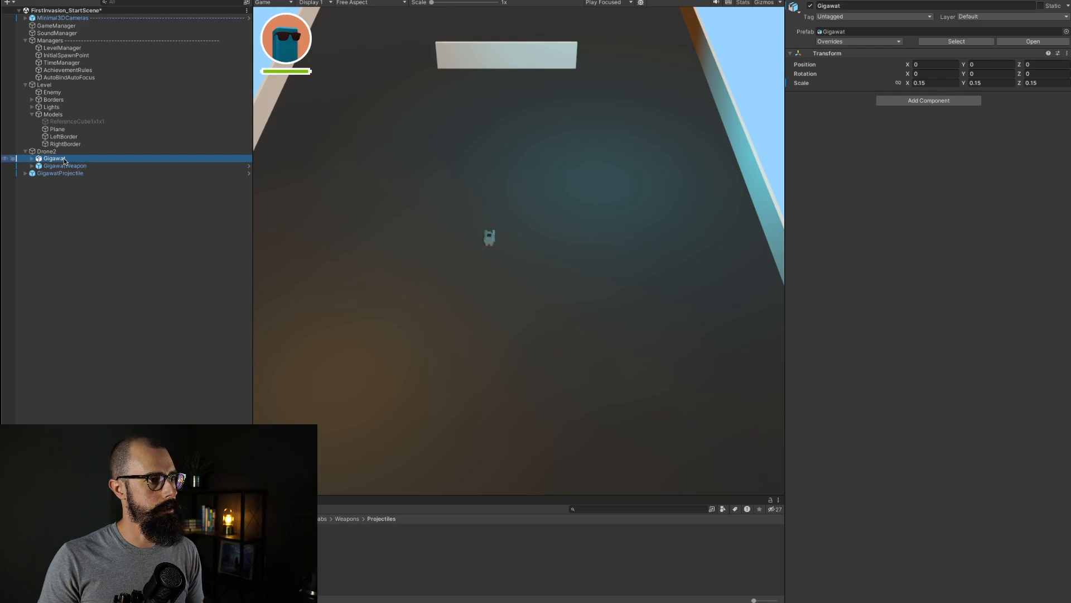
pyautogui.click(61, 153)
pyautogui.moveTo(59, 154)
pyautogui.mouseDown()
pyautogui.moveTo(153, 267)
pyautogui.moveTo(304, 535)
pyautogui.moveTo(4, 205)
pyautogui.moveTo(57, 154)
pyautogui.mouseUp()
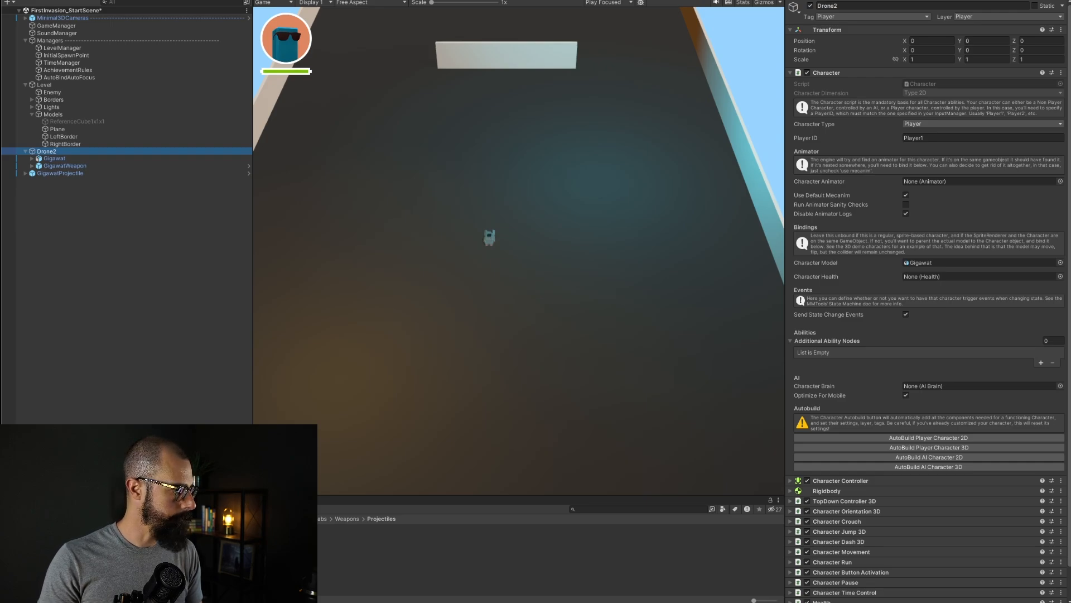
pyautogui.click(67, 535)
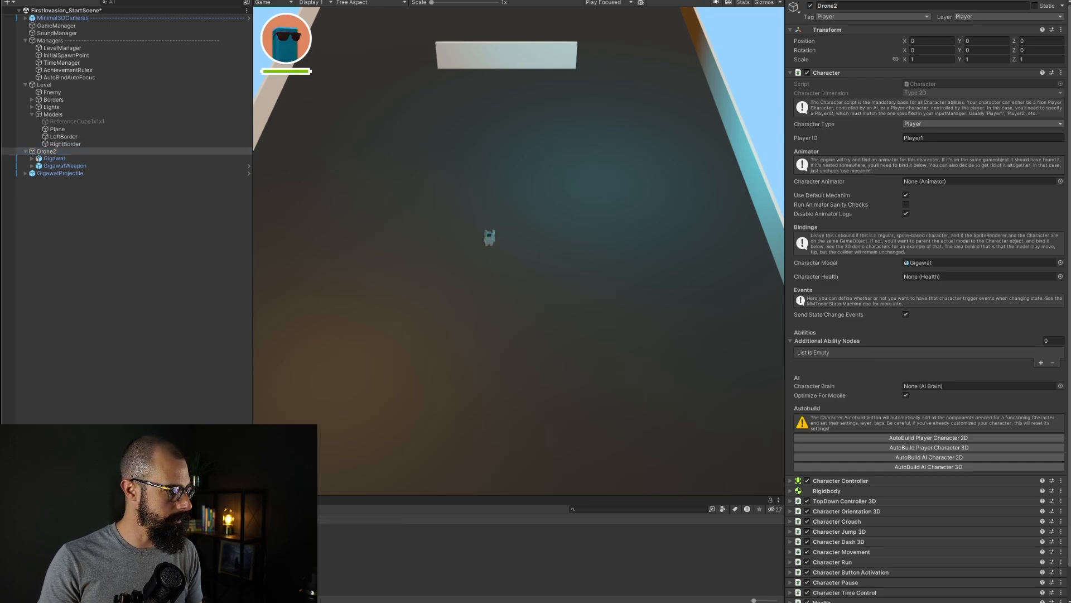
pyautogui.moveTo(244, 496); pyautogui.dragTo(244, 419)
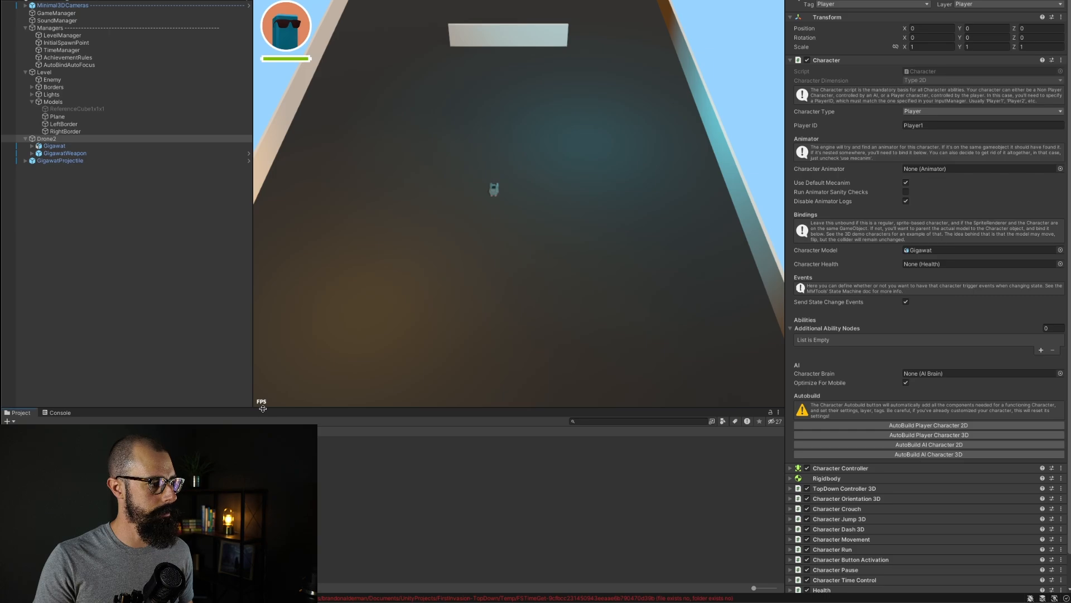
pyautogui.moveTo(262, 408); pyautogui.dragTo(261, 269)
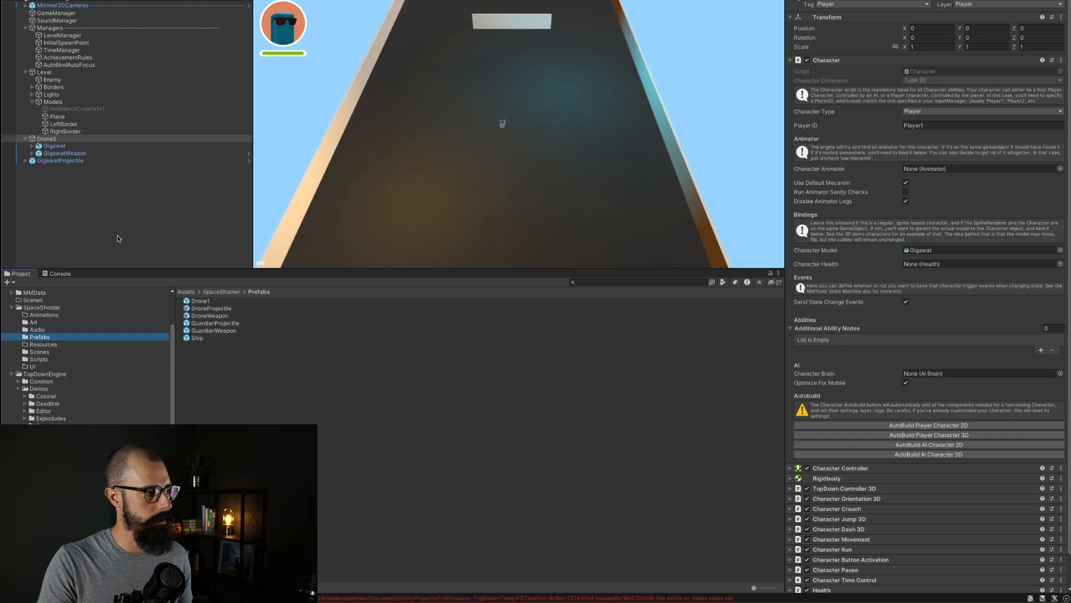
pyautogui.click(87, 201)
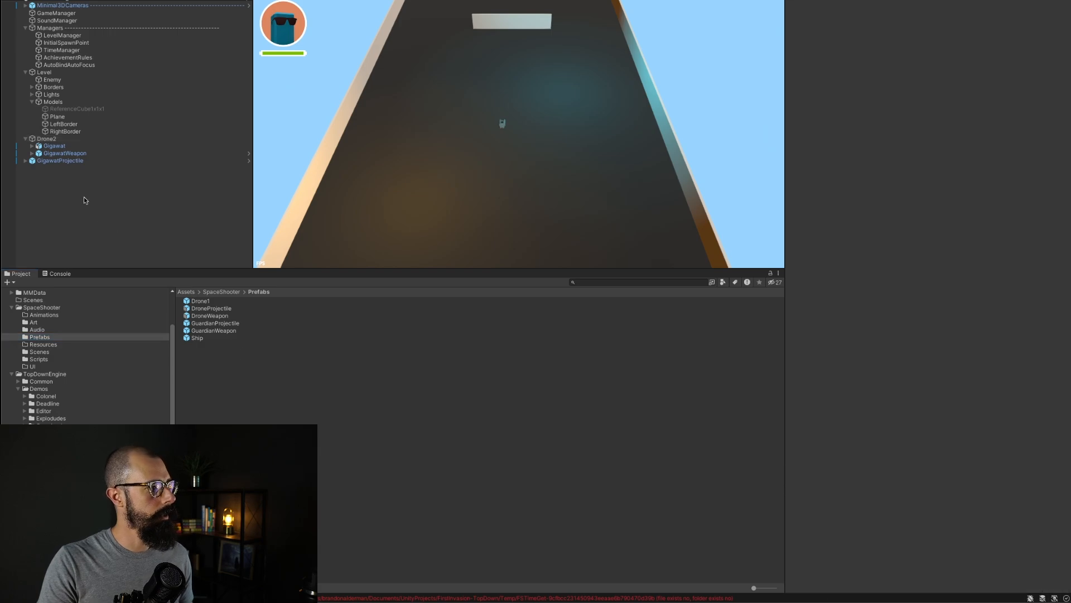
# Step: Examine the GigawatProjectile, GigawatWeapon and Gigawat settings of Drone2 in the inspector
pyautogui.click(59, 140)
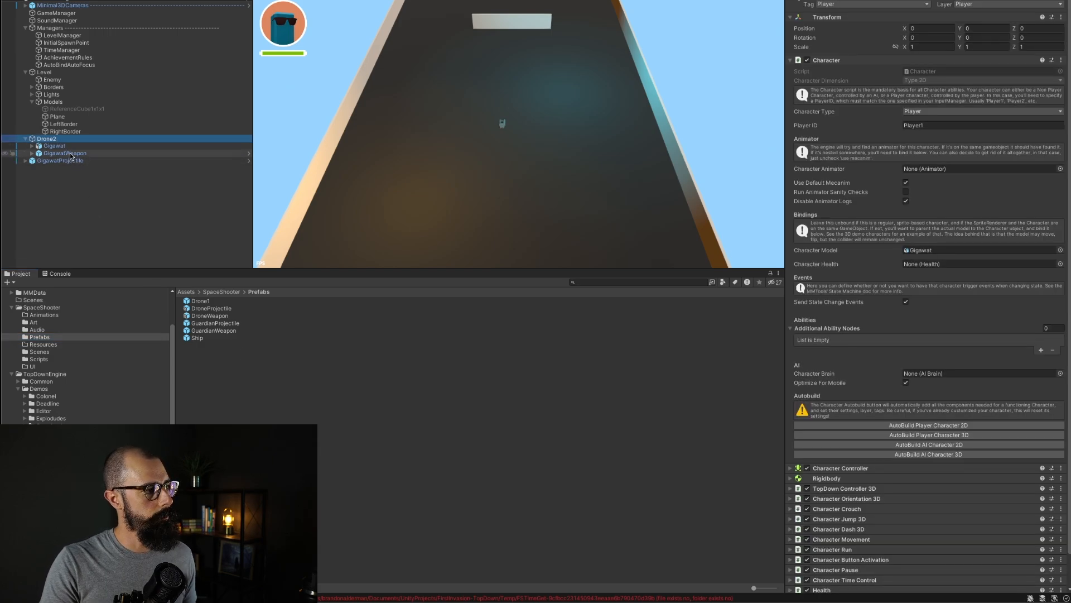
pyautogui.click(71, 161)
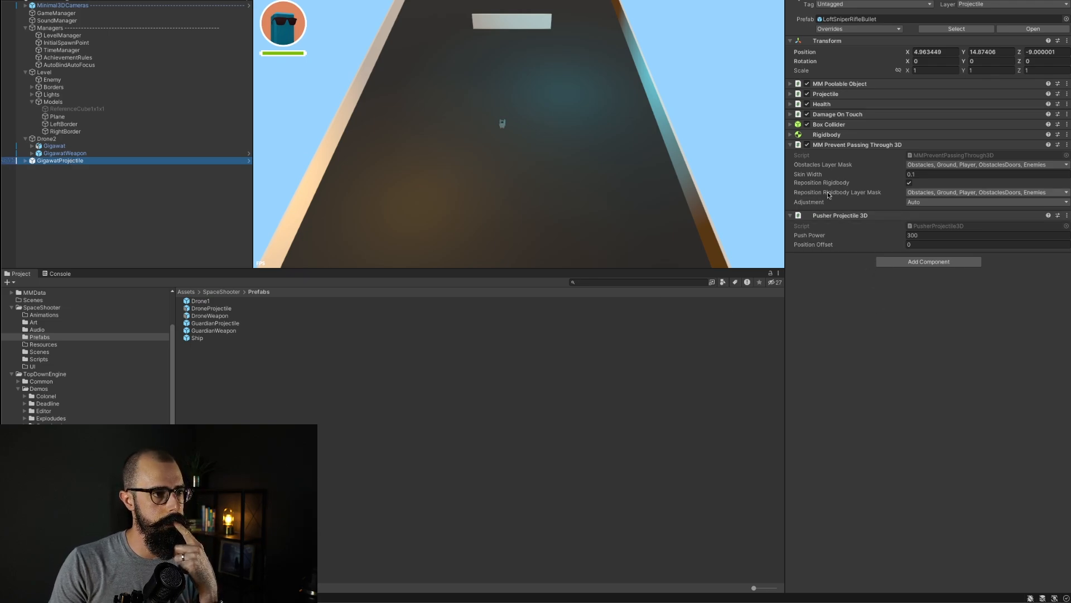
pyautogui.click(790, 94)
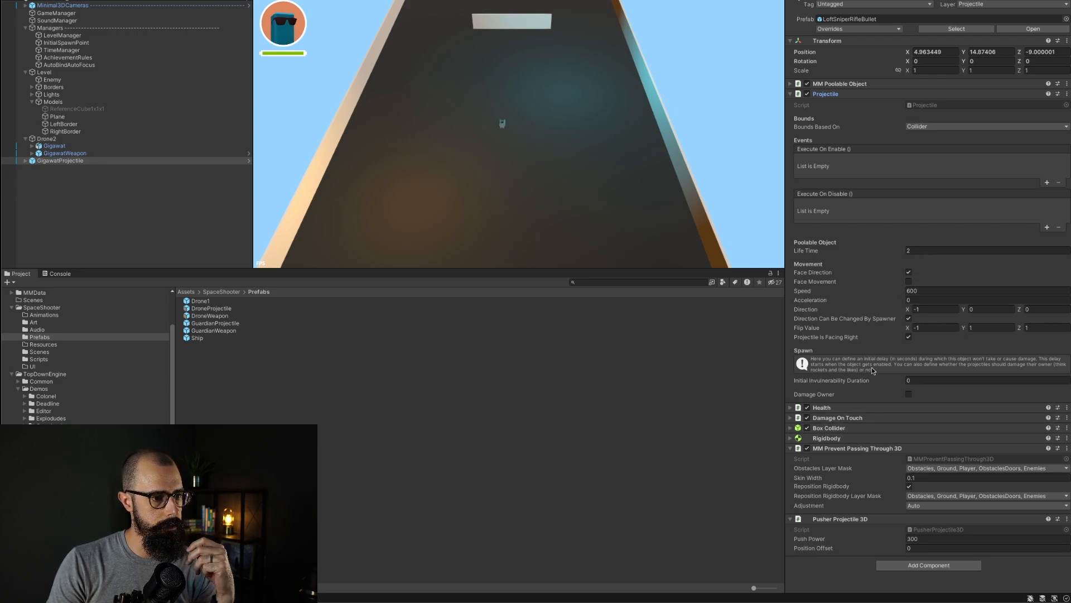
pyautogui.click(791, 84)
pyautogui.click(790, 83)
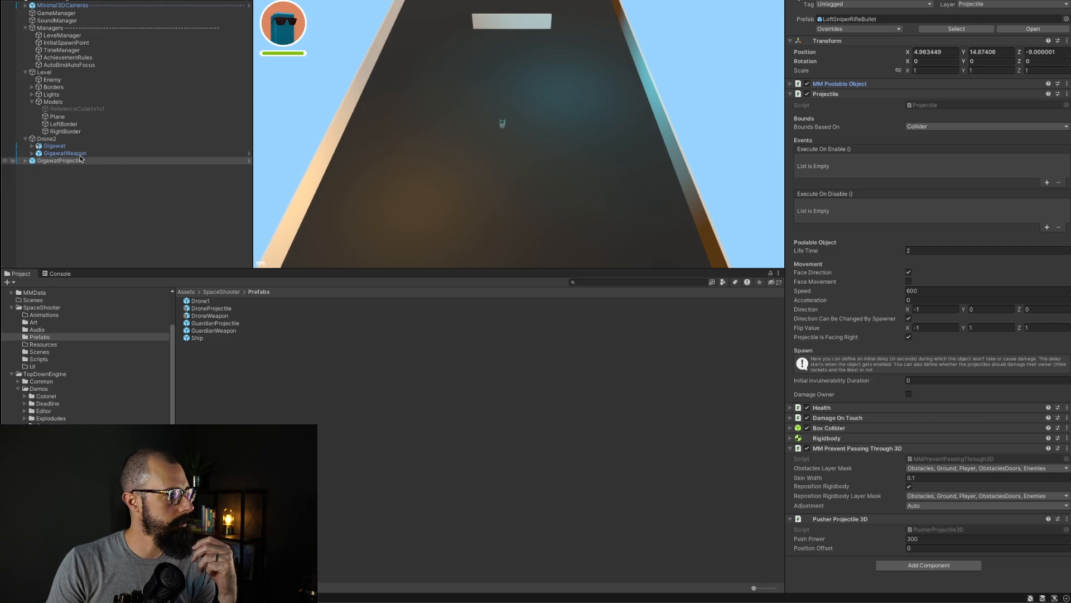
pyautogui.click(54, 145)
pyautogui.click(126, 139)
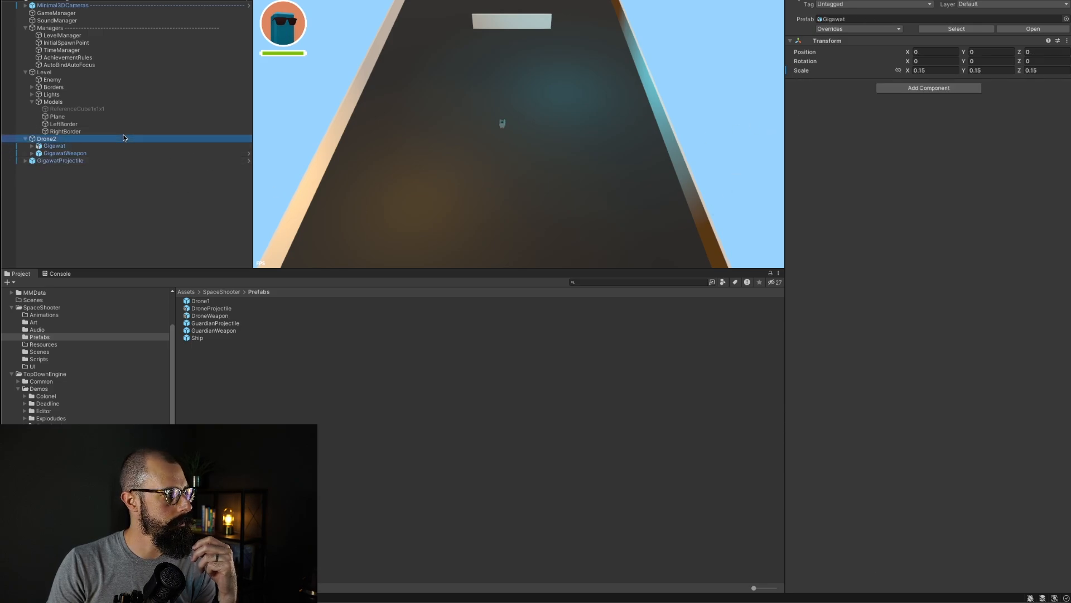
pyautogui.click(65, 153)
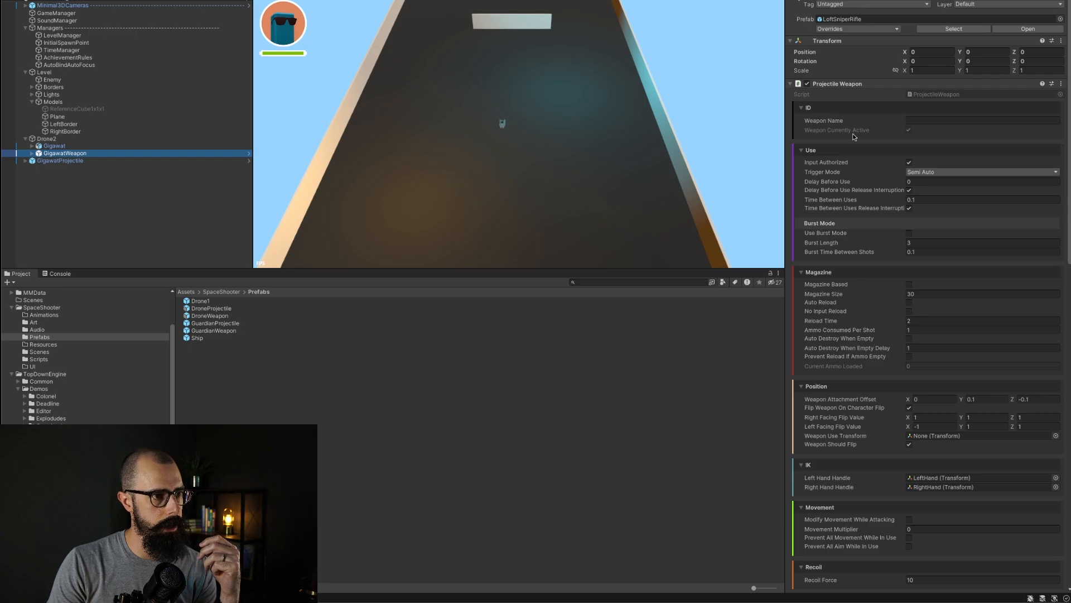
pyautogui.scroll(-1, 867, 343)
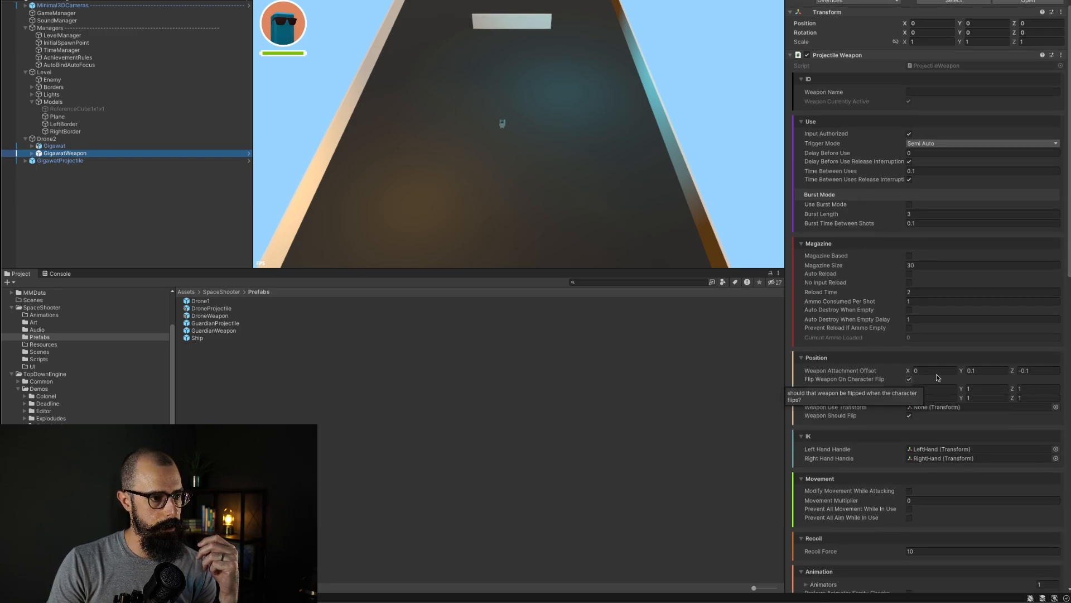
pyautogui.click(940, 371)
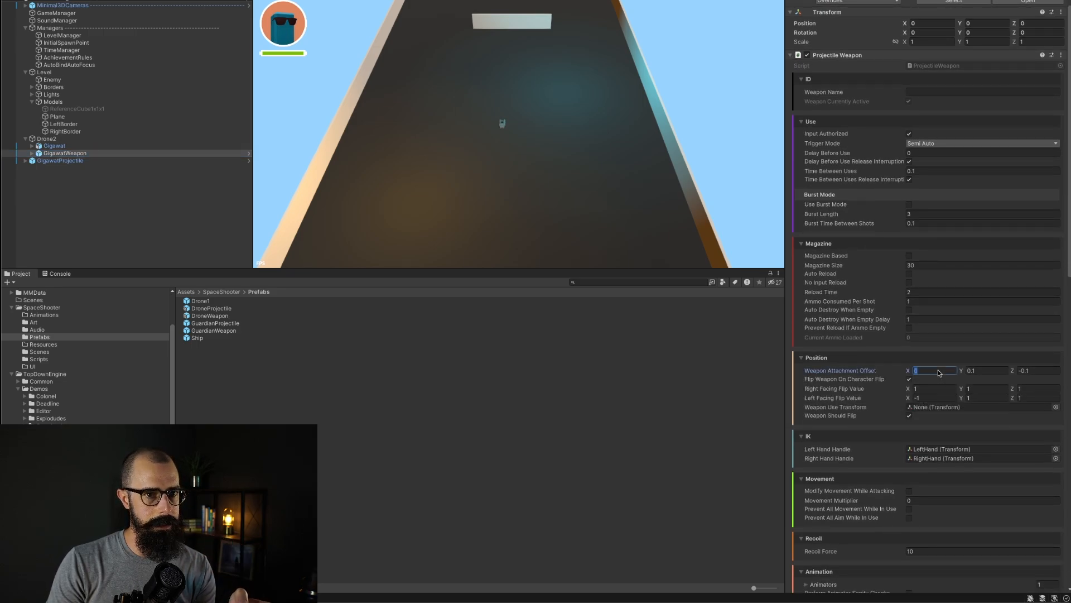
pyautogui.click(177, 194)
pyautogui.click(68, 145)
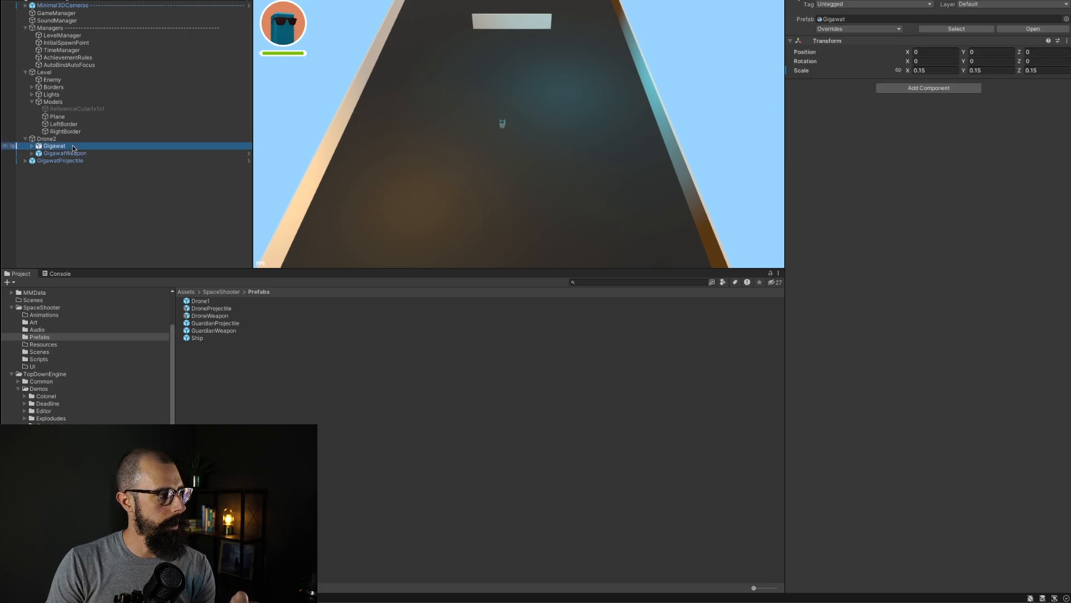
pyautogui.click(56, 138)
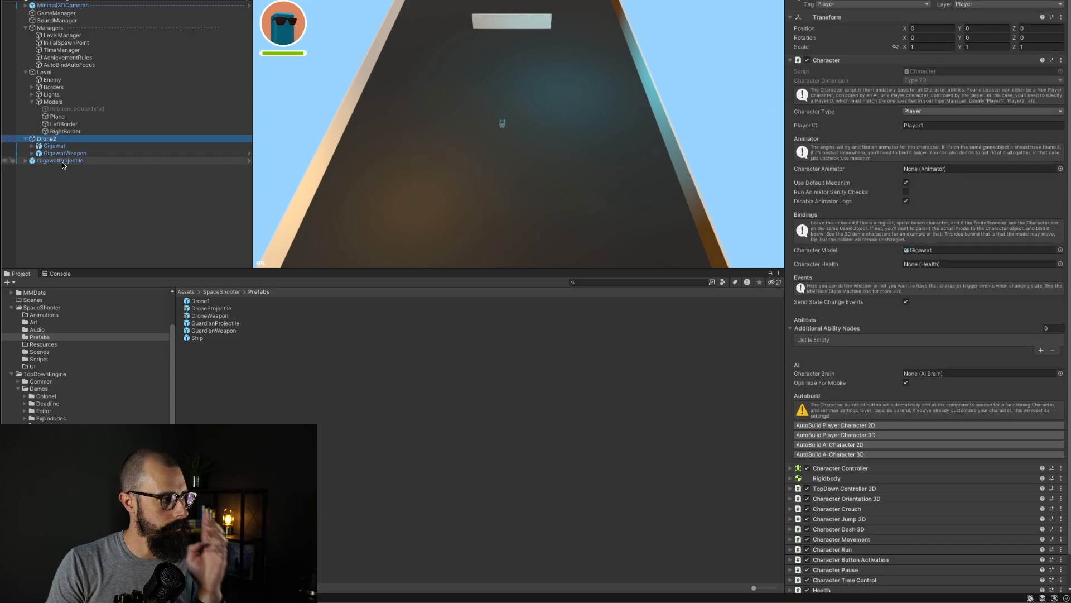
# Step: Place a Drone1 prefab instance in the scene and examine its DroneWeapon and model settings for comparison
pyautogui.moveTo(202, 302); pyautogui.dragTo(144, 230)
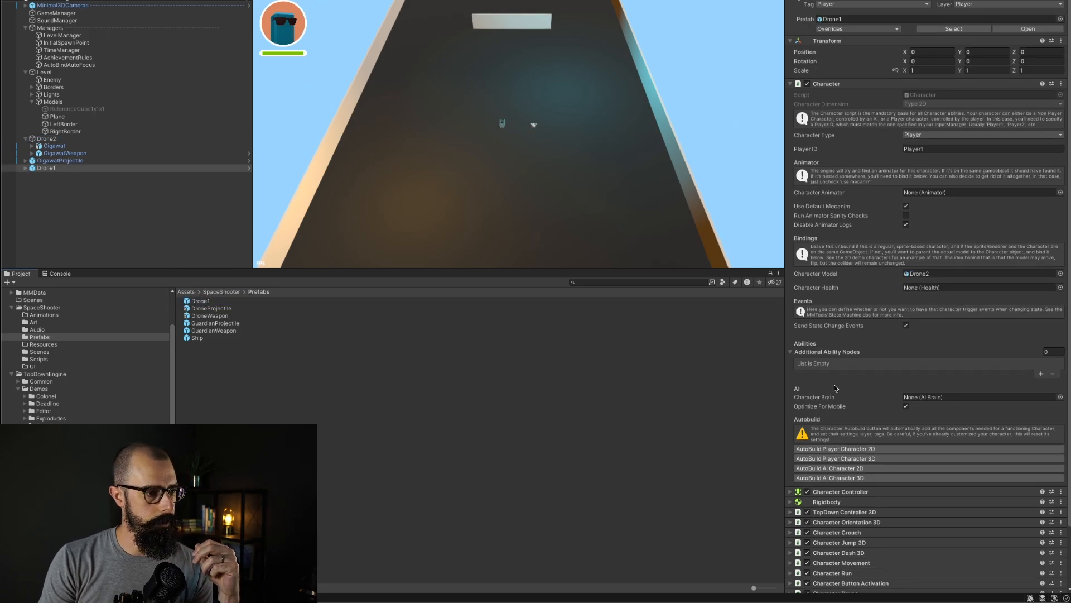
pyautogui.click(26, 168)
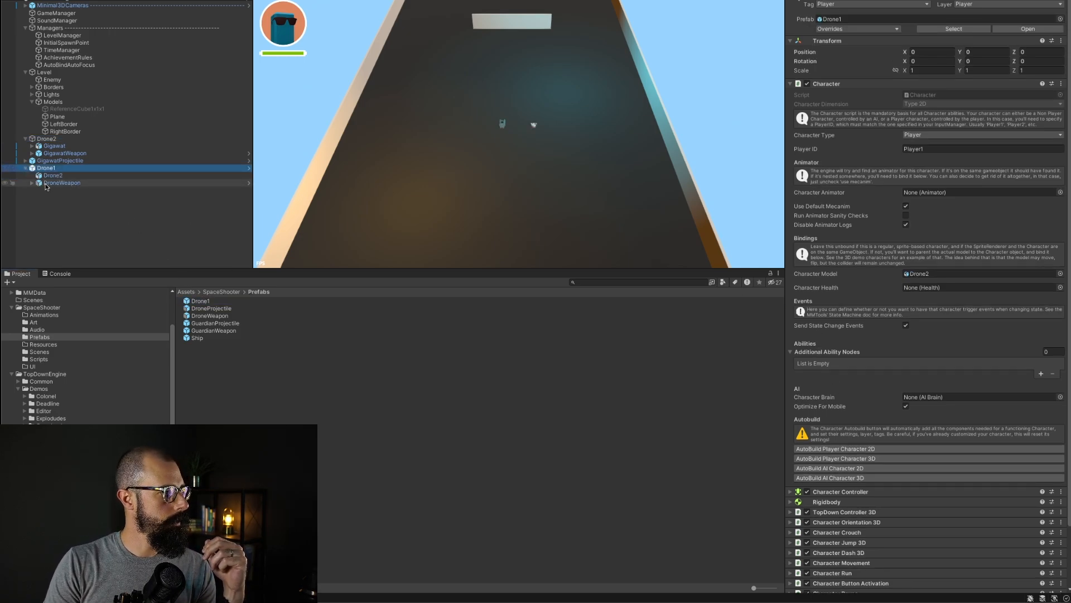
pyautogui.click(61, 182)
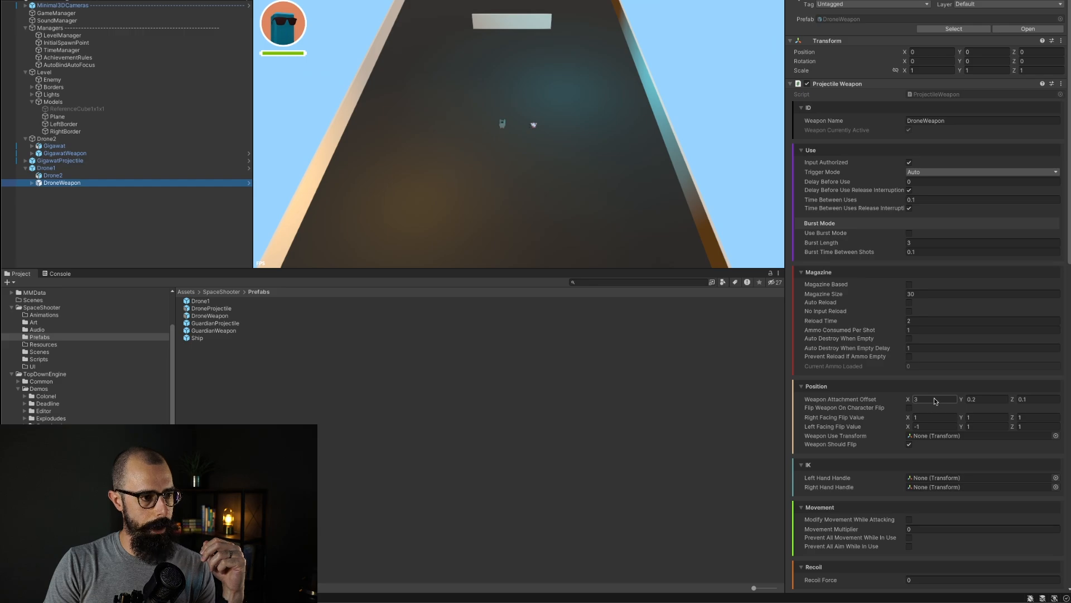
pyautogui.click(39, 176)
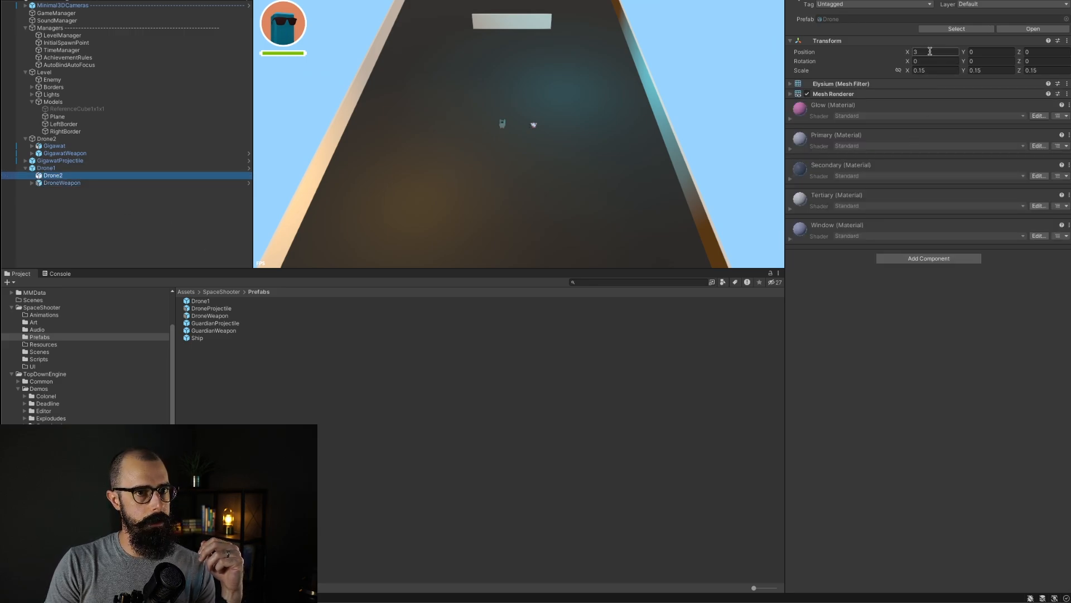
pyautogui.click(56, 139)
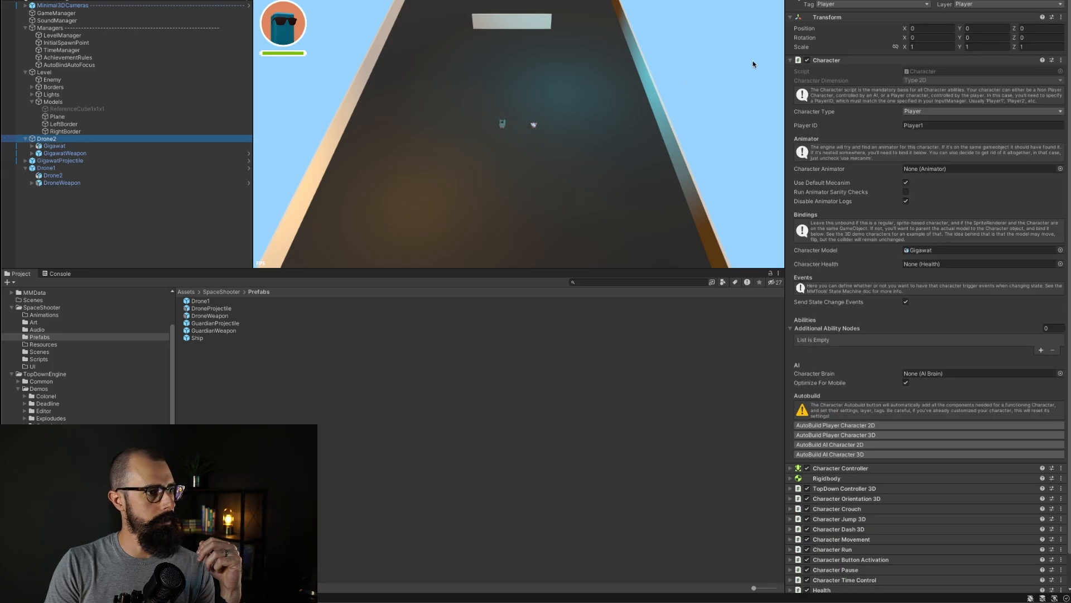
# Step: Set Drone2's X position to -3
pyautogui.click(949, 31)
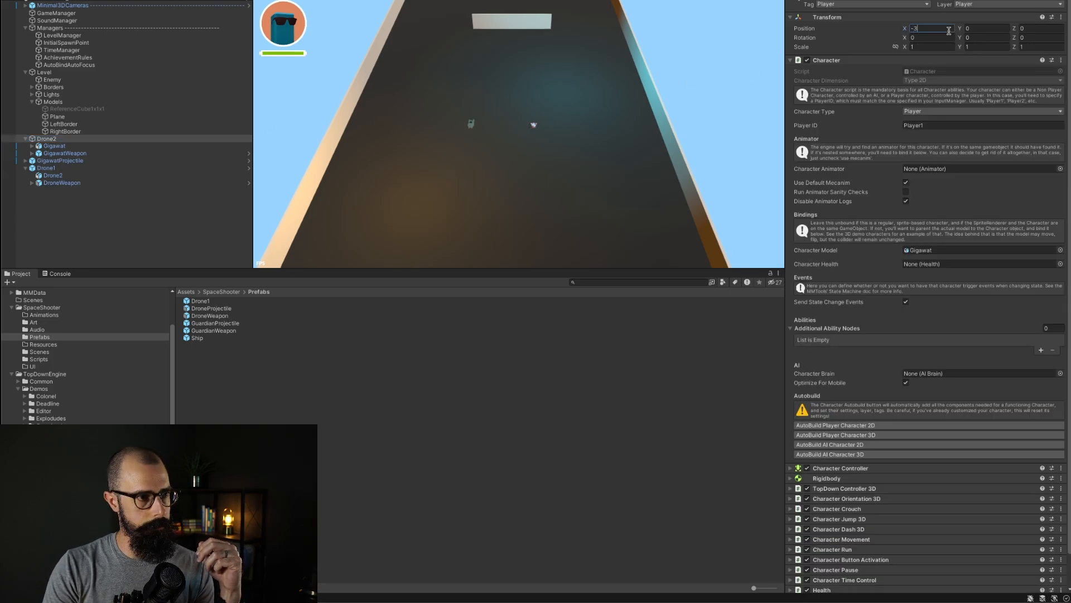
pyautogui.click(141, 213)
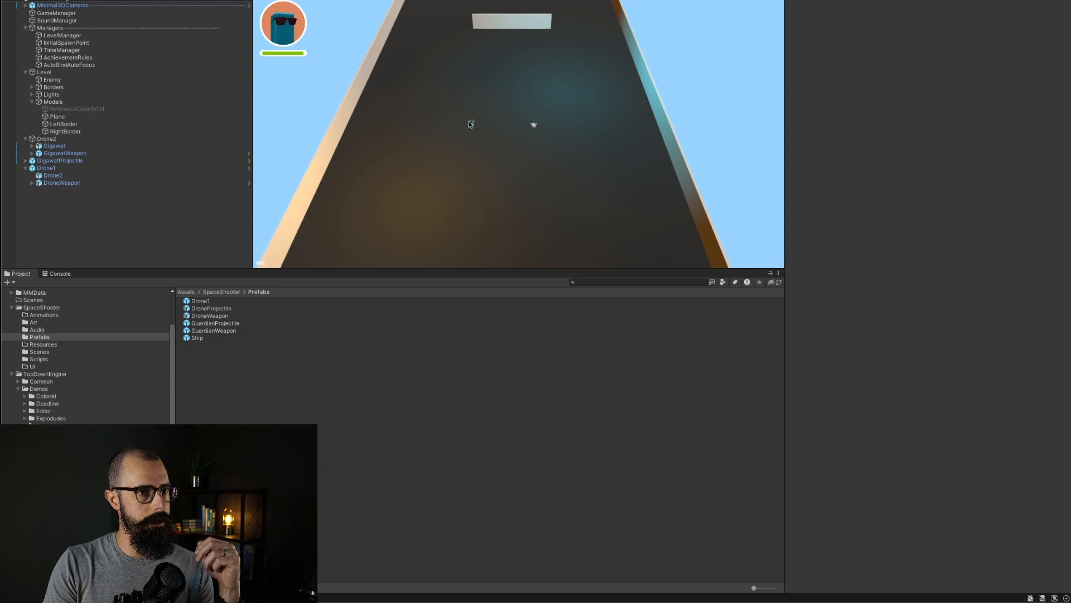
# Step: Set the GigawatWeapon's weapon attachment offset X to -3
pyautogui.click(62, 154)
pyautogui.click(937, 399)
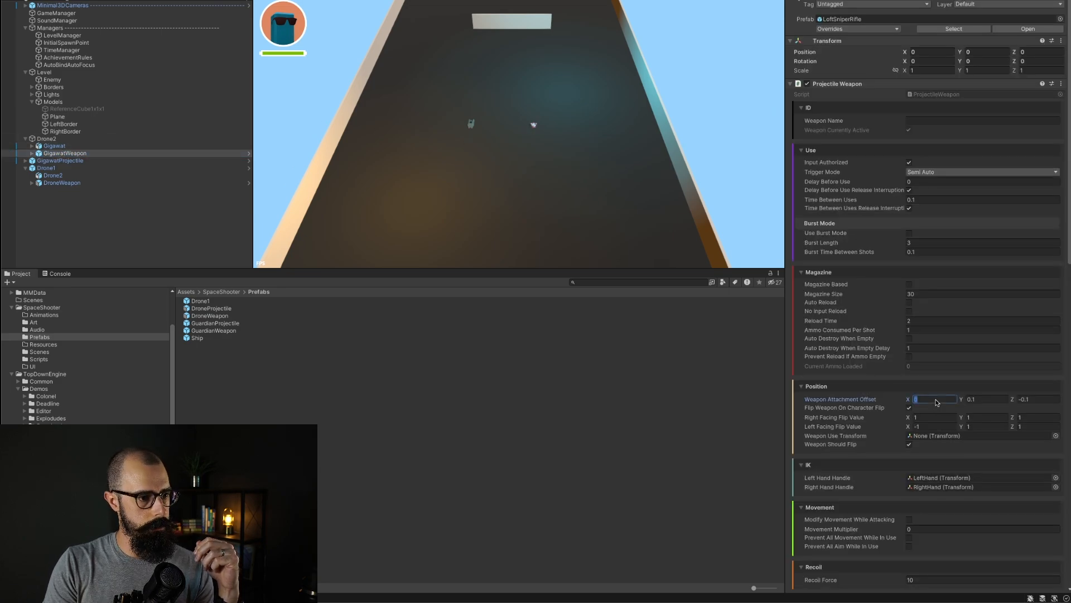
pyautogui.click(125, 215)
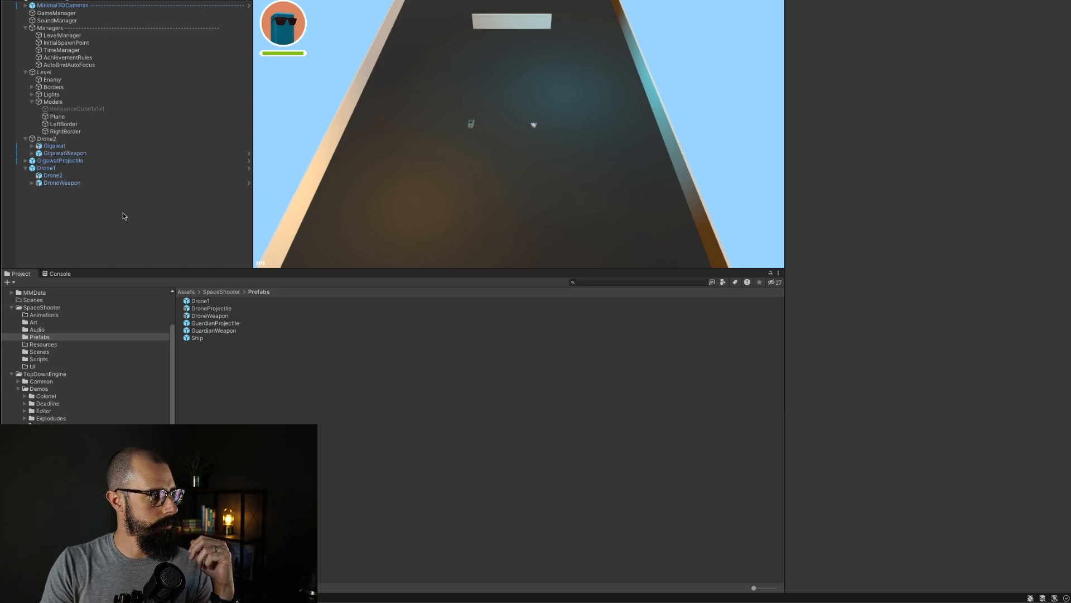
# Step: Delete the Drone1 instance from the scene
pyautogui.click(56, 168)
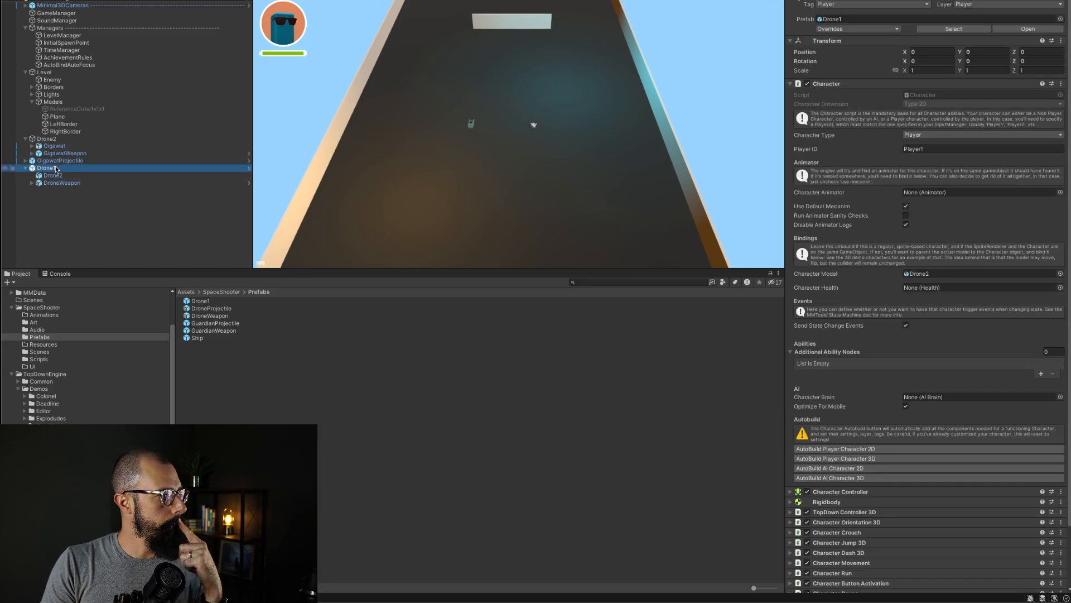
pyautogui.rightClick(49, 172)
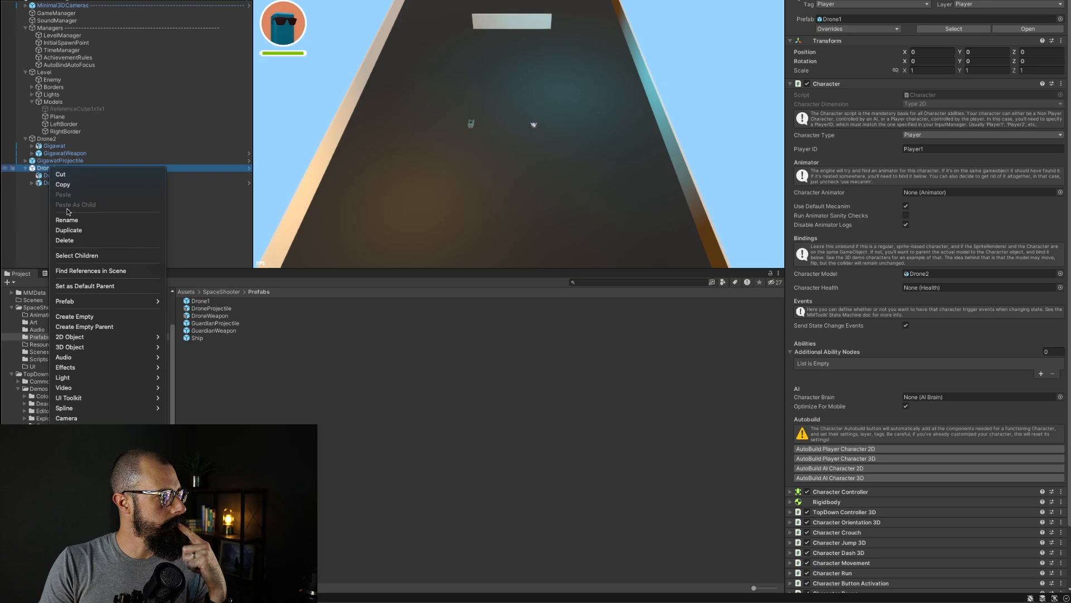
pyautogui.click(67, 240)
pyautogui.click(47, 139)
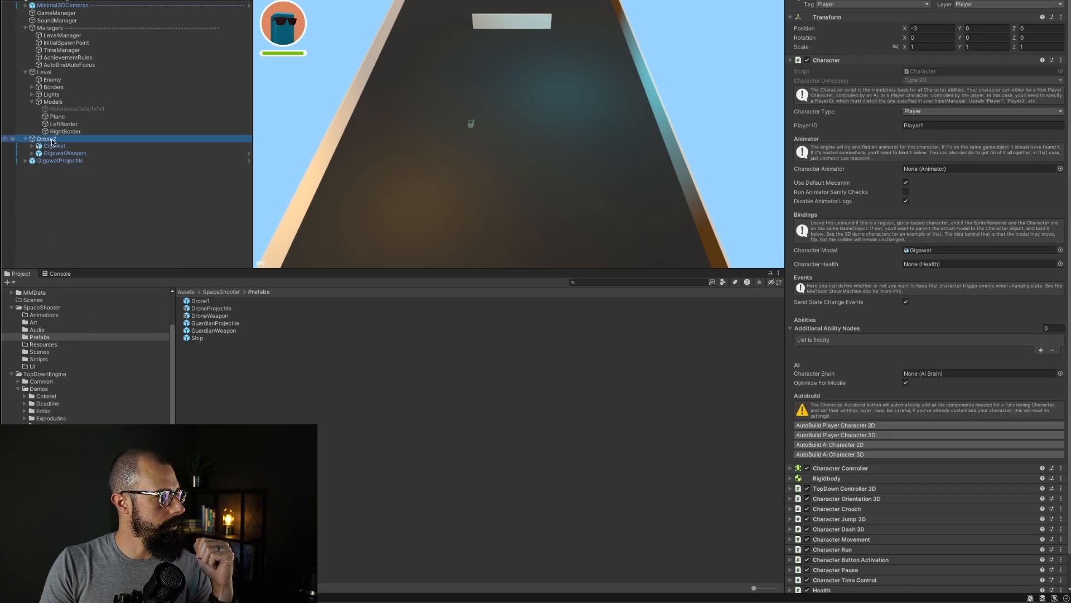
pyautogui.rightClick(49, 141)
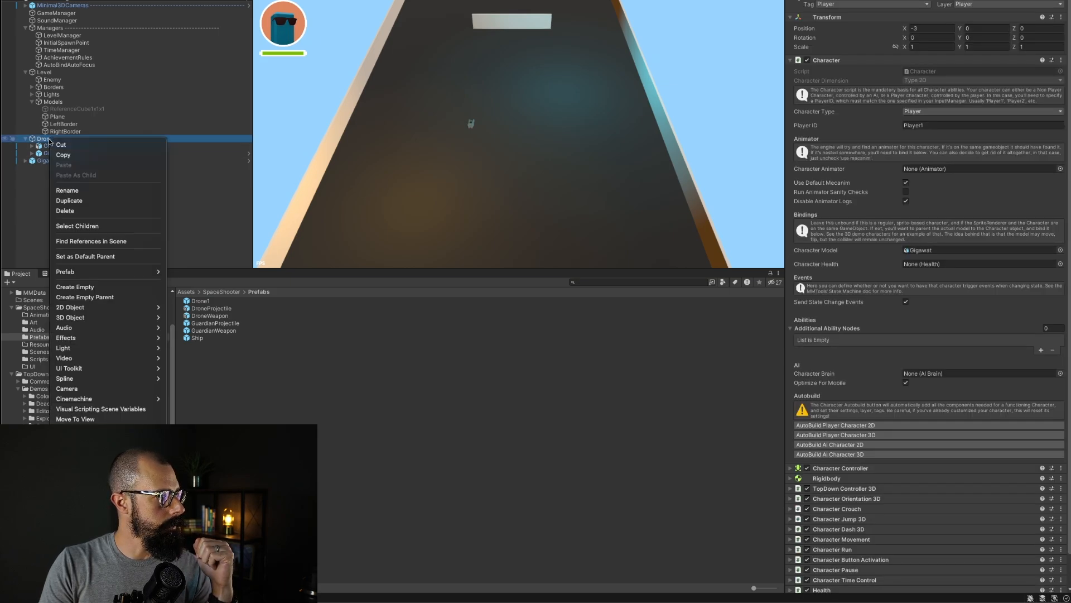
pyautogui.click(68, 190)
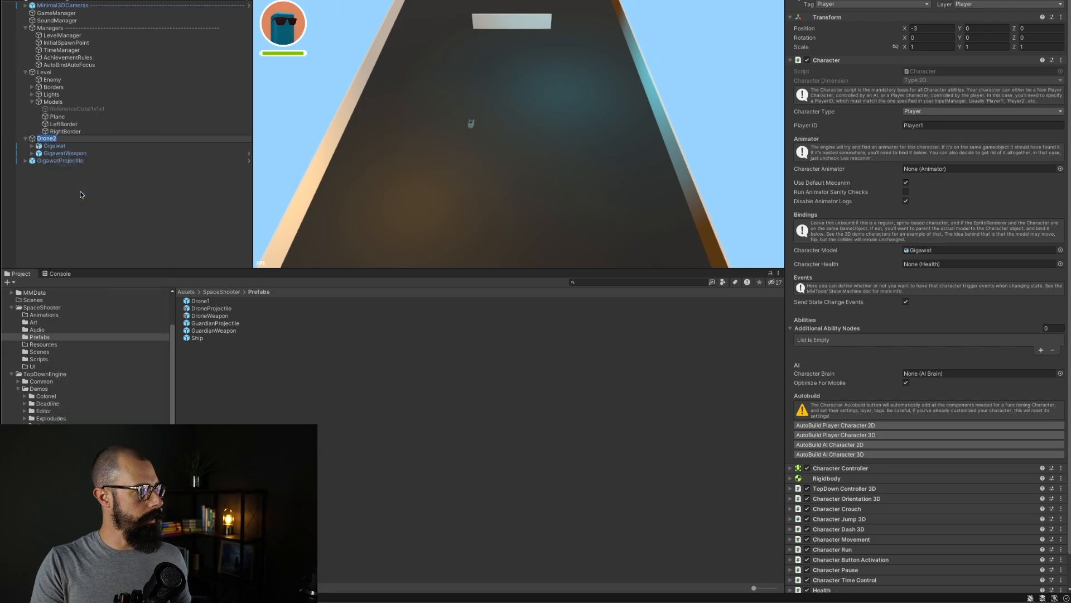
pyautogui.click(81, 195)
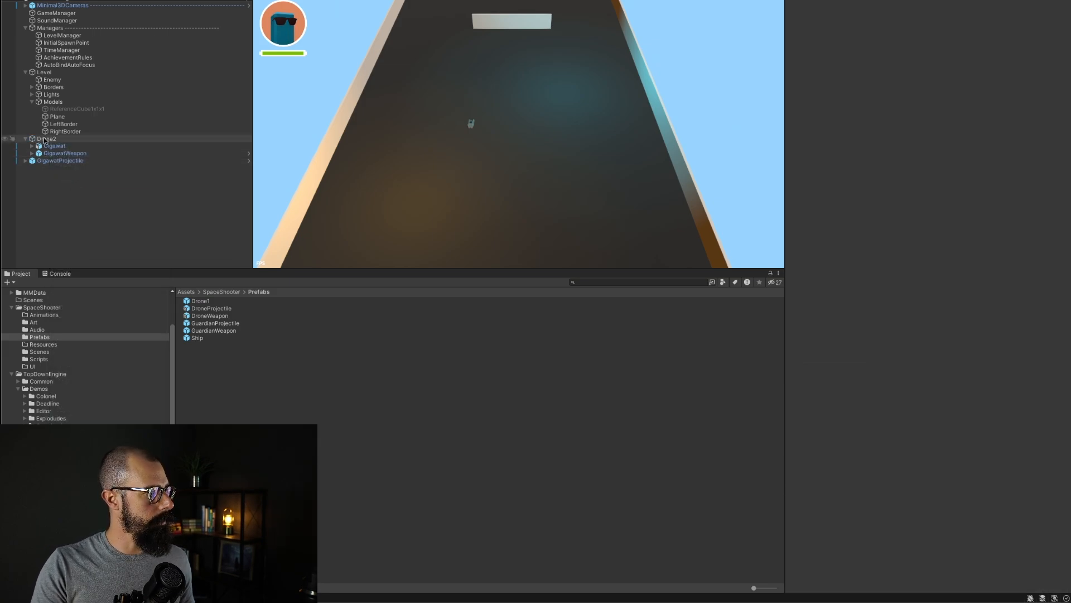
# Step: Save Drone2 and GigawatProjectile as original prefabs in the SpaceShooter Prefabs folder
pyautogui.moveTo(47, 139); pyautogui.dragTo(233, 386)
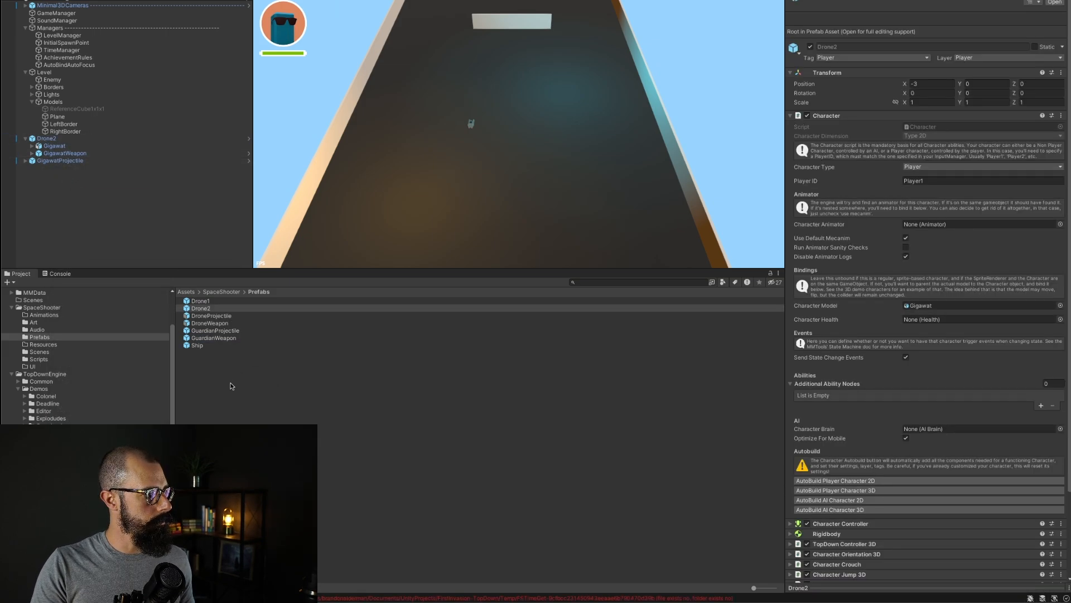
pyautogui.moveTo(48, 160); pyautogui.dragTo(218, 420)
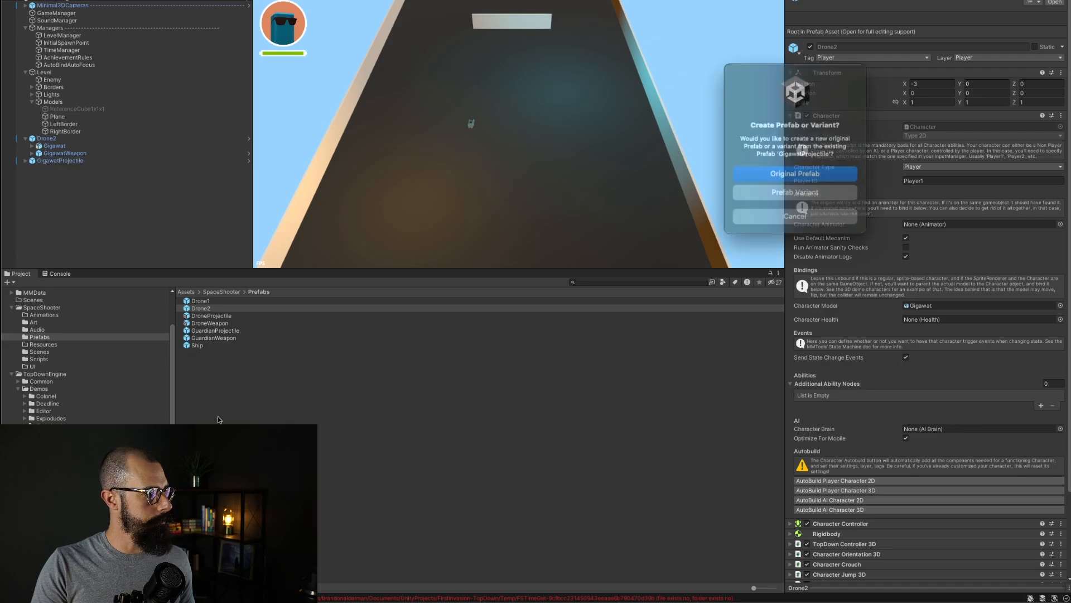
pyautogui.click(803, 171)
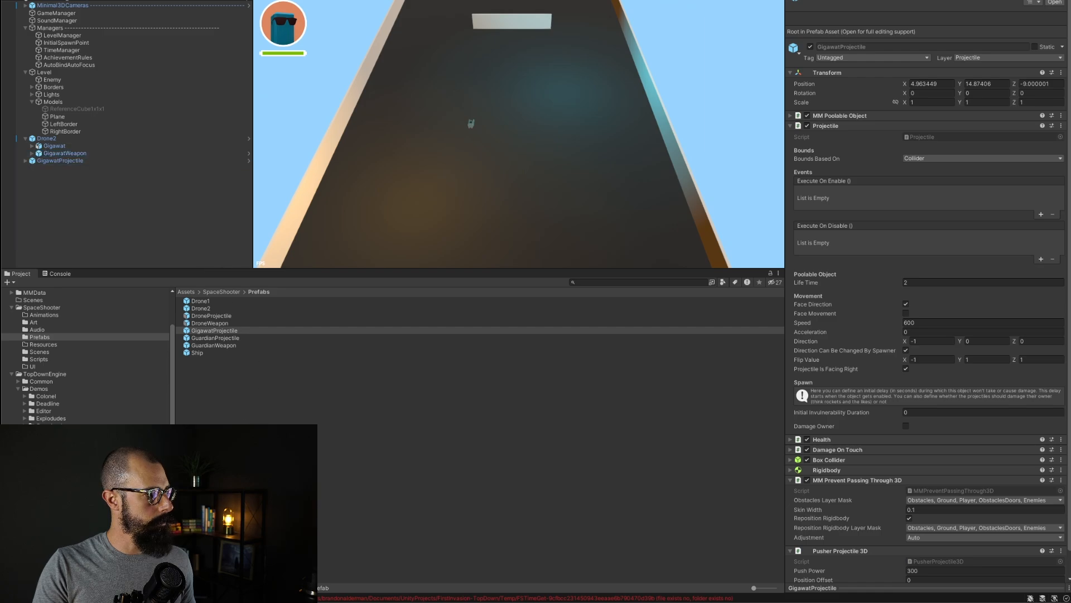
# Step: Open the Drone2 prefab, save its GigawatWeapon child as an original prefab, and exit prefab mode
pyautogui.moveTo(65, 152); pyautogui.dragTo(290, 385)
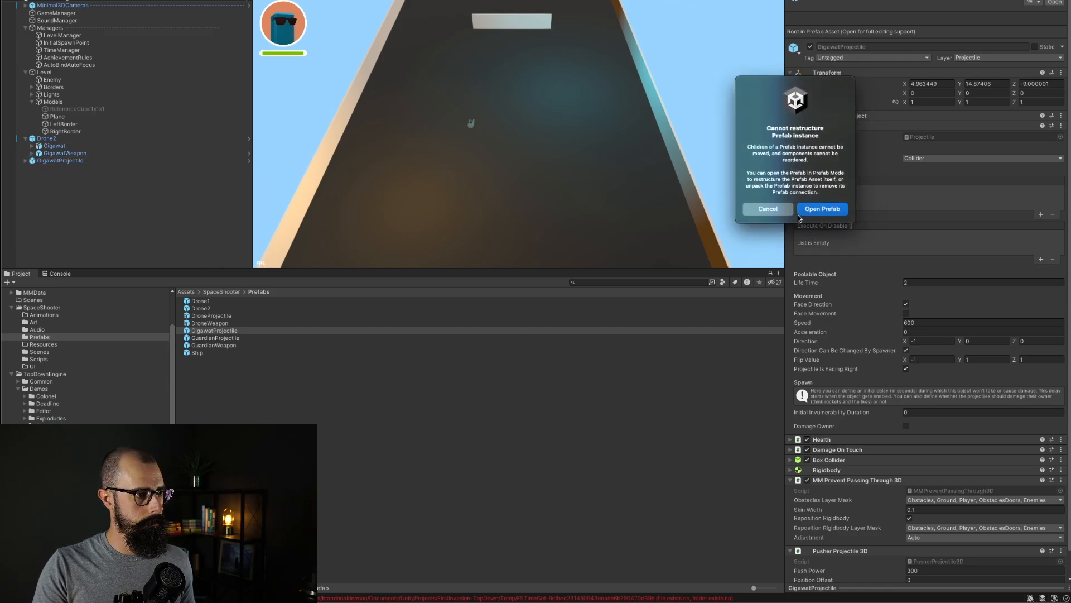
pyautogui.click(768, 209)
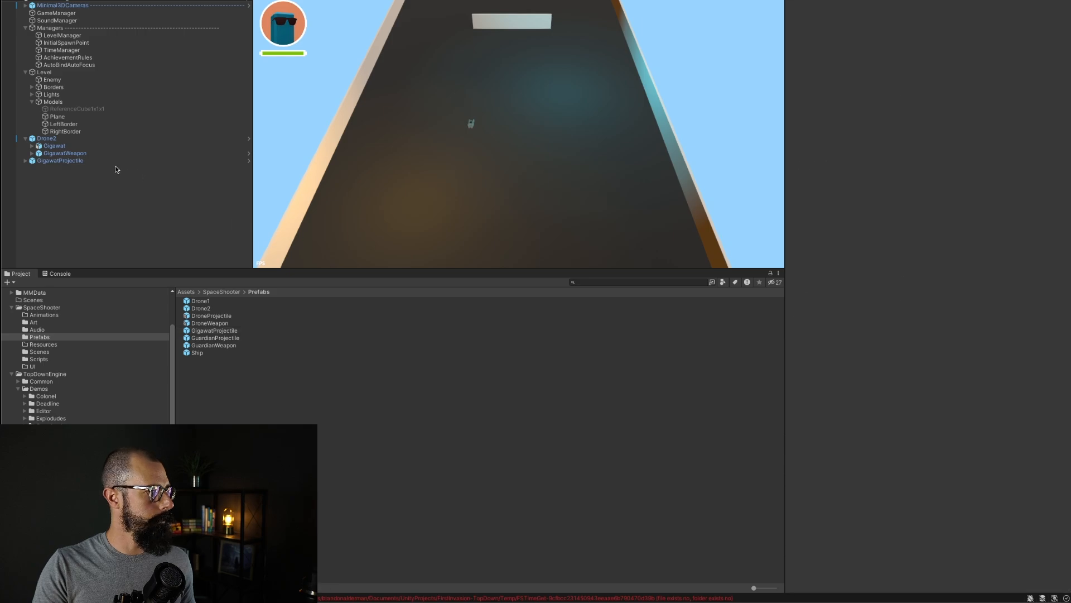
pyautogui.click(73, 155)
pyautogui.click(47, 138)
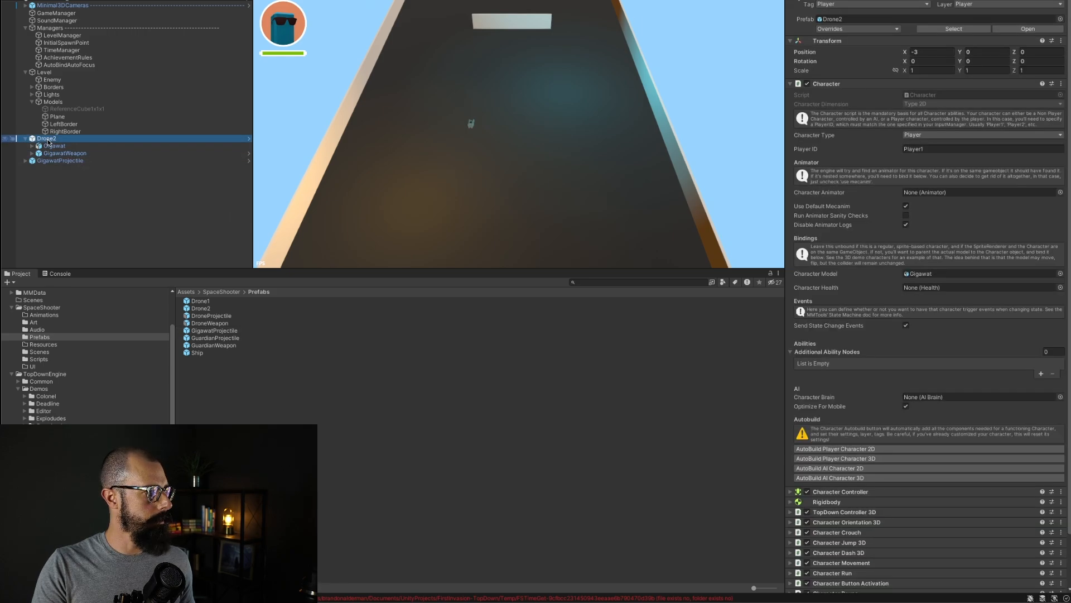
pyautogui.doubleClick(197, 308)
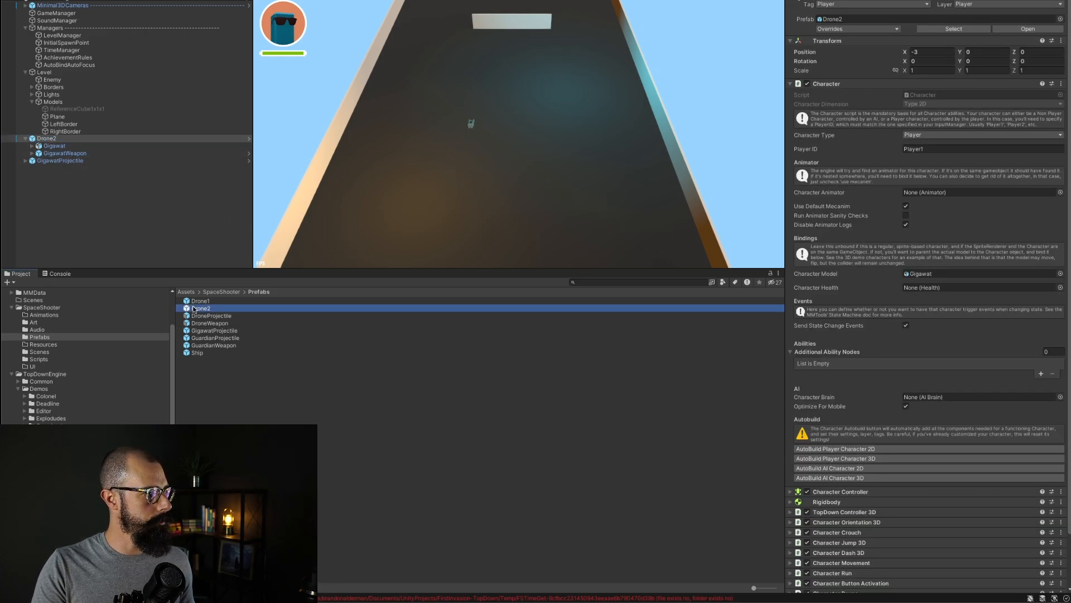
pyautogui.moveTo(70, 24); pyautogui.dragTo(325, 411)
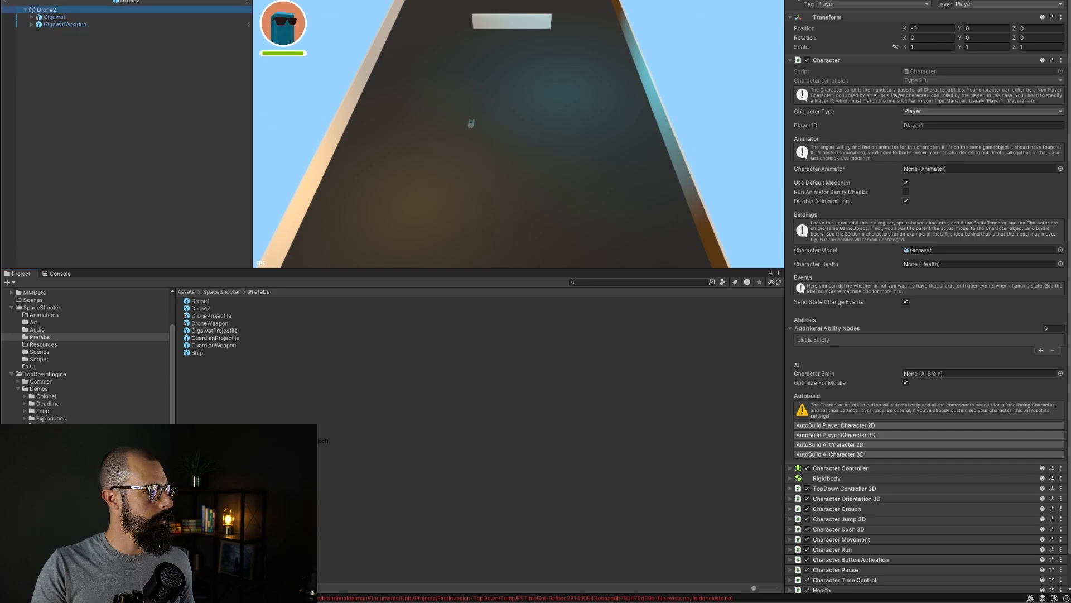
pyautogui.click(804, 170)
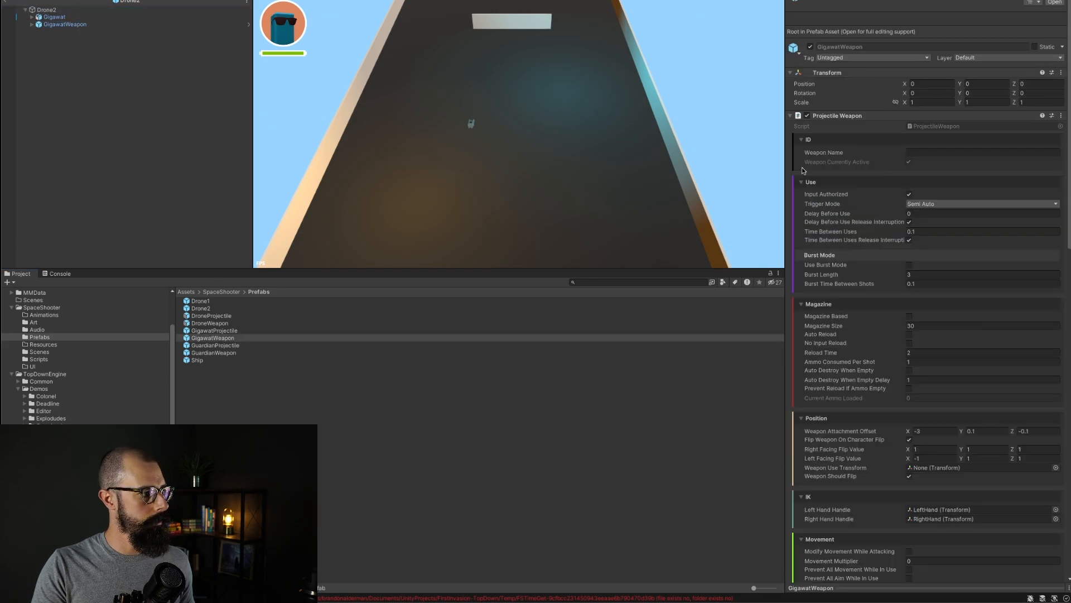
pyautogui.click(6, 2)
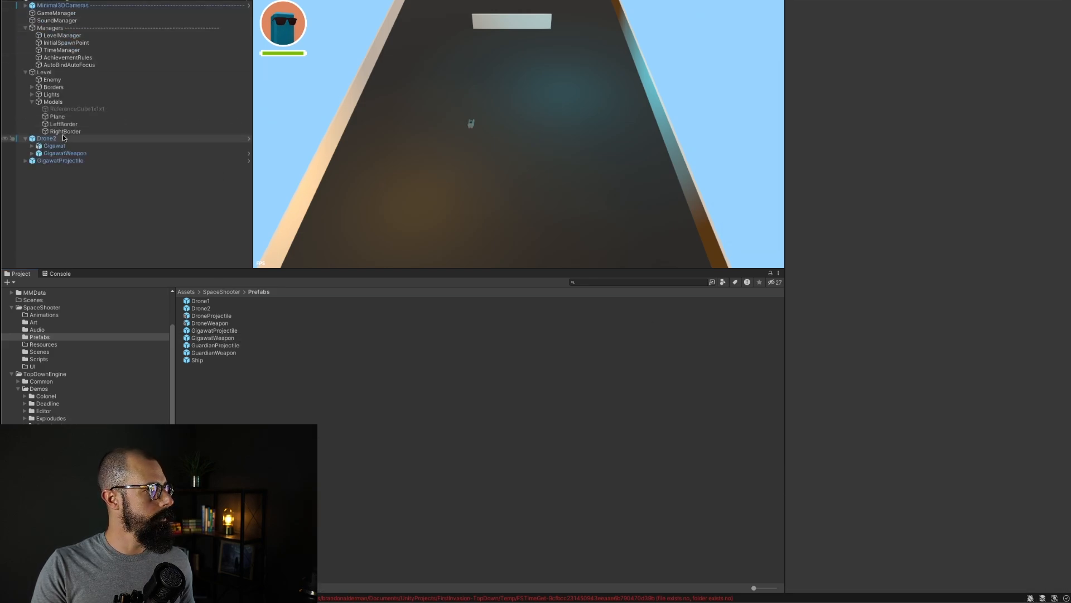
# Step: Delete the GigawatProjectile and Drone2 instances from the scene
pyautogui.click(45, 139)
pyautogui.click(61, 161)
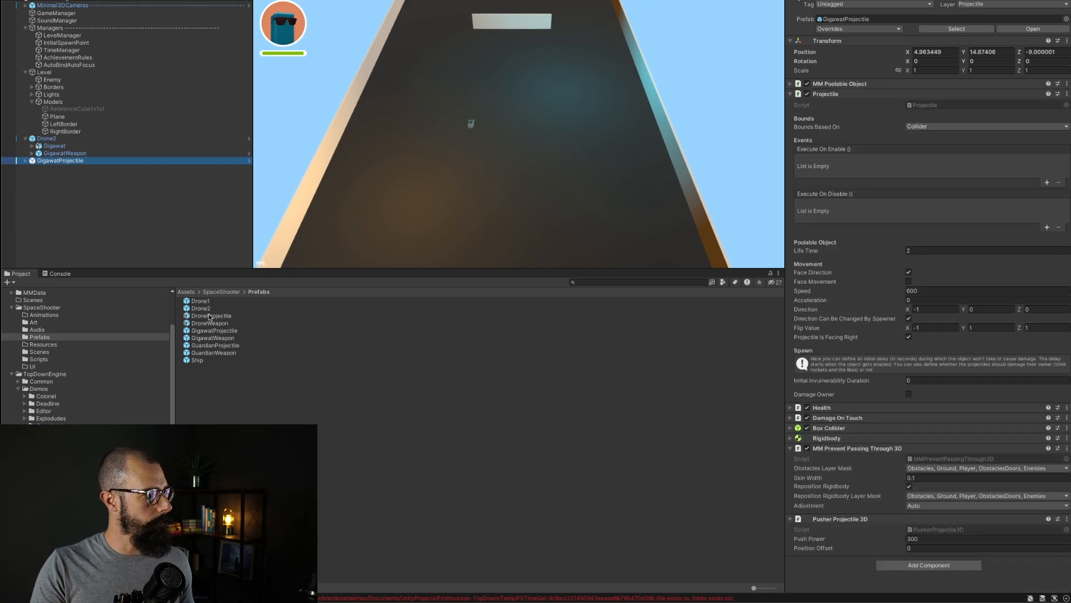
pyautogui.rightClick(58, 164)
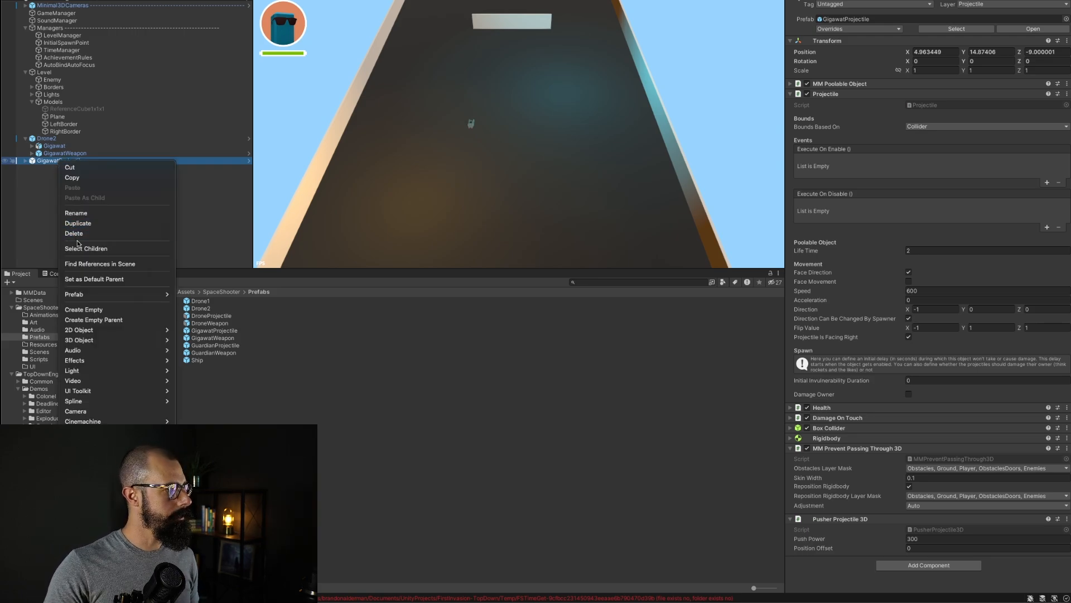
pyautogui.click(78, 232)
pyautogui.click(51, 139)
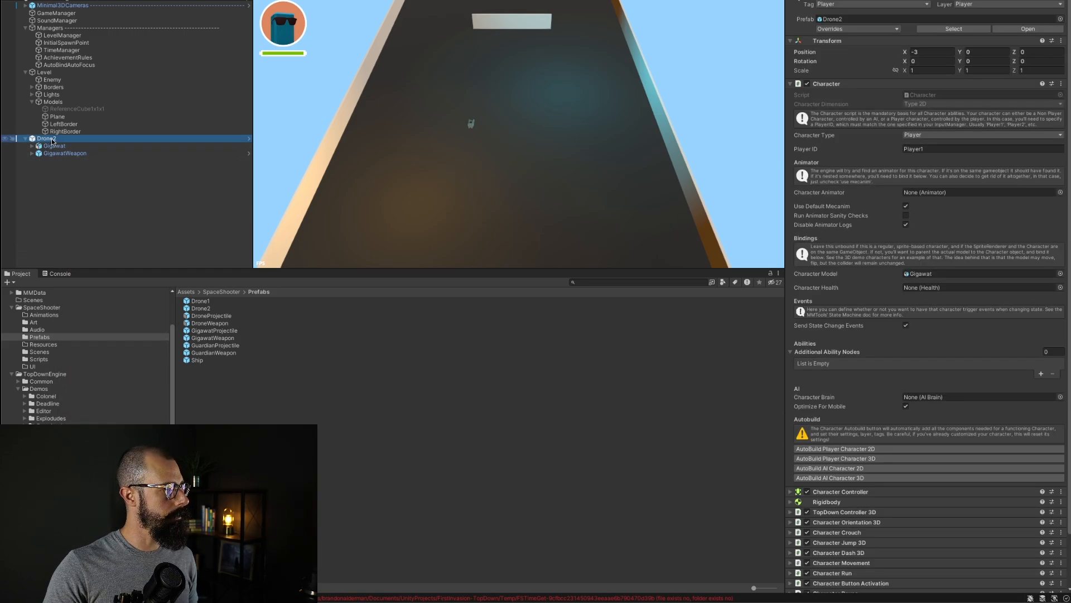
pyautogui.rightClick(53, 139)
pyautogui.click(79, 211)
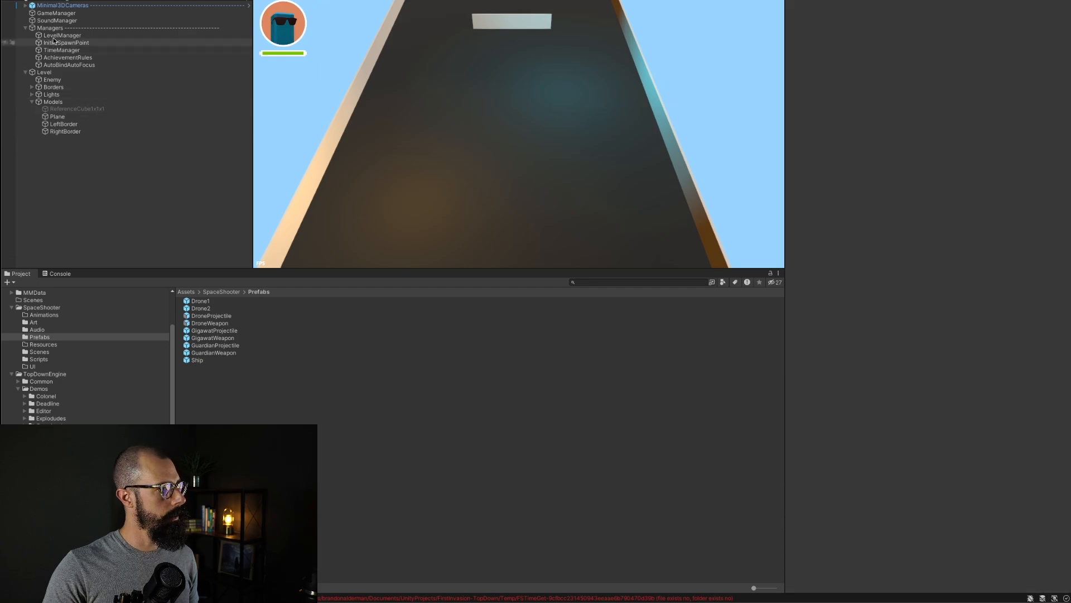
# Step: Add a third Player Prefabs element to the LevelManager and assign the Drone2 prefab to it
pyautogui.click(56, 36)
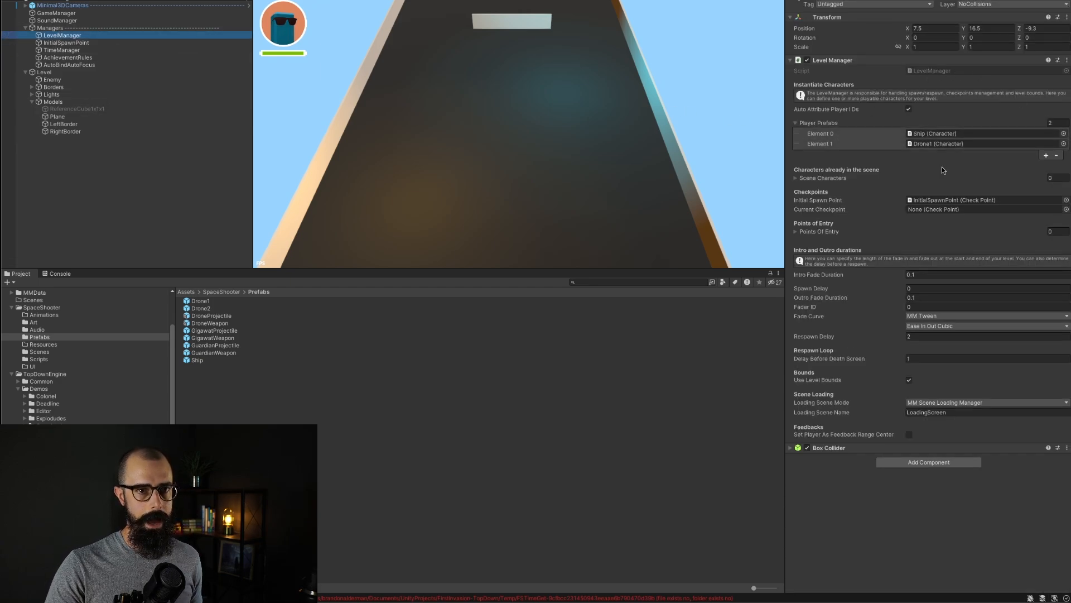
pyautogui.click(1046, 155)
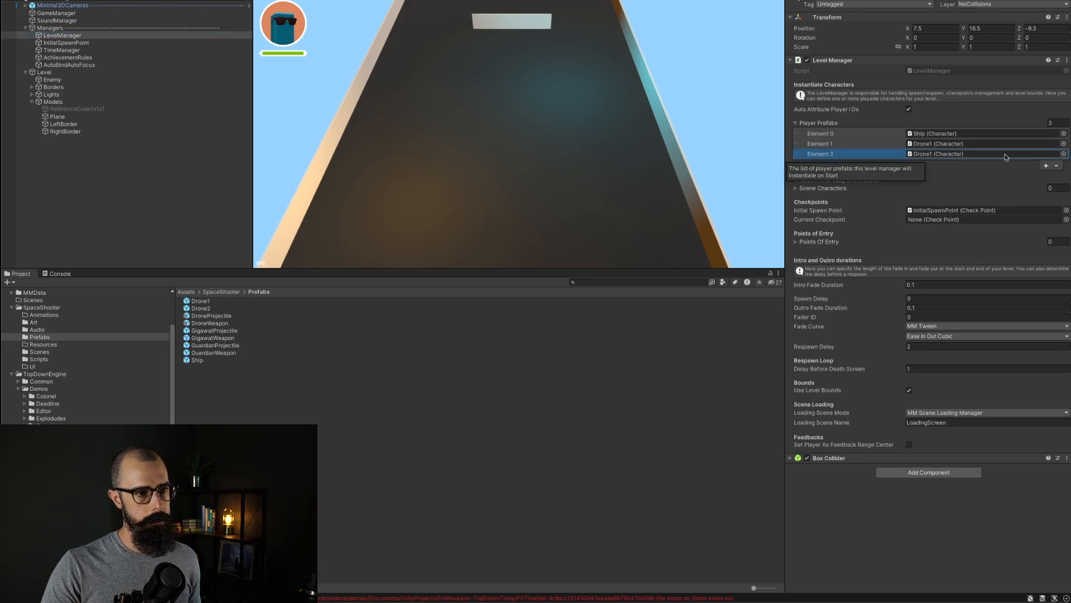
pyautogui.click(1063, 155)
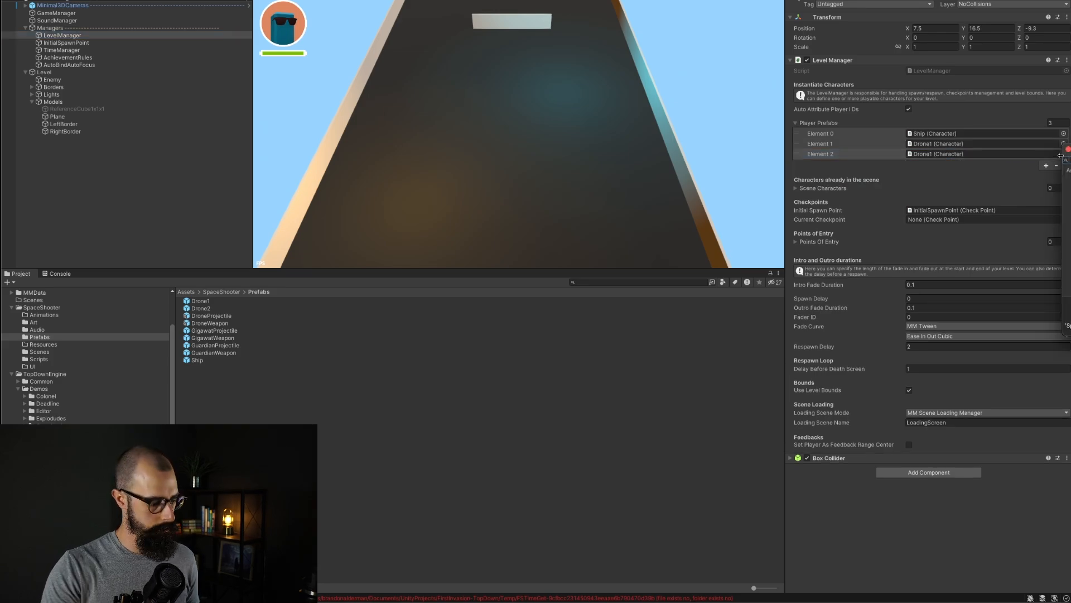
pyautogui.click(1013, 173)
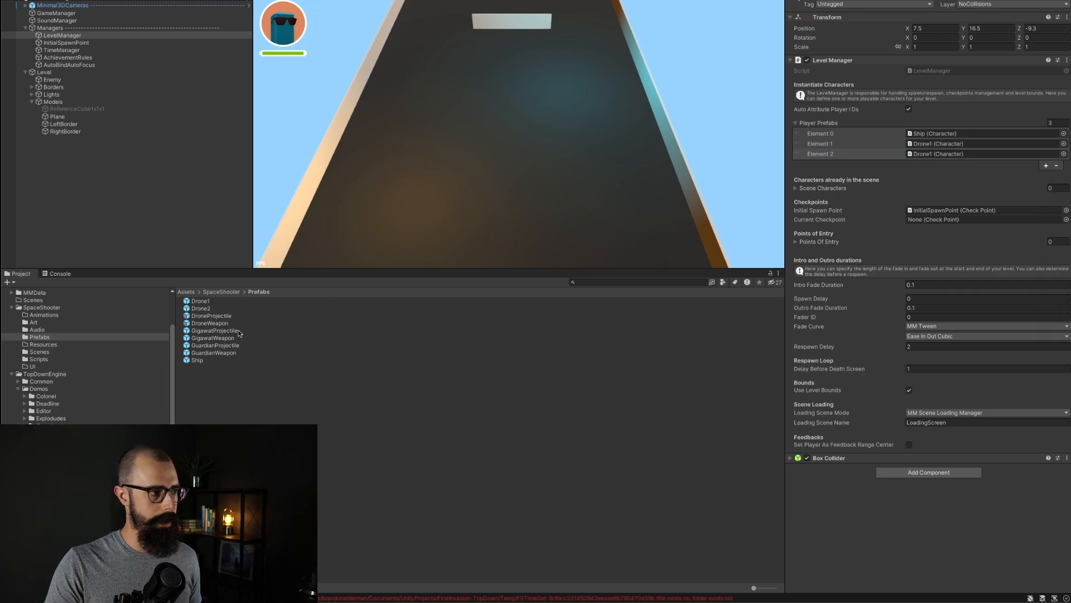
pyautogui.moveTo(198, 309); pyautogui.dragTo(919, 156)
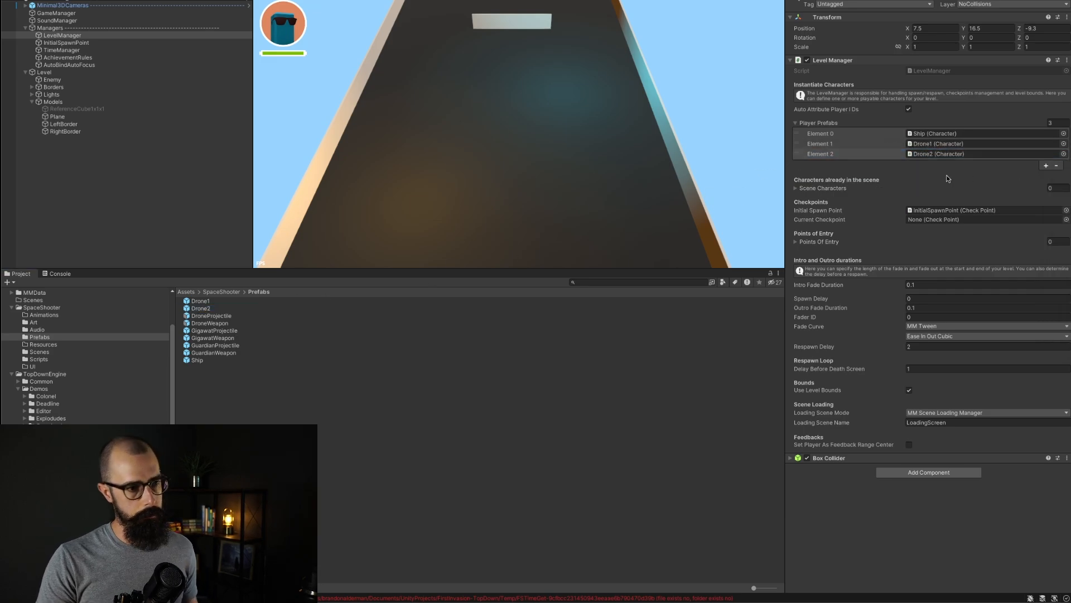
pyautogui.click(96, 237)
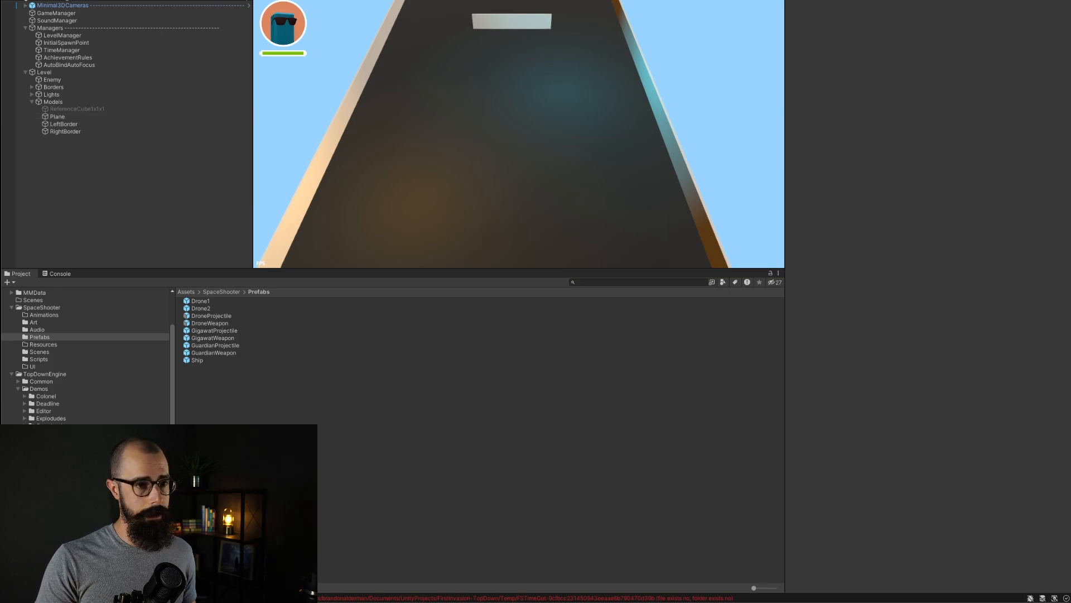
# Step: Enter play mode to test the Drone2 ship, check the console for errors, and stop playing
pyautogui.press('super+p')
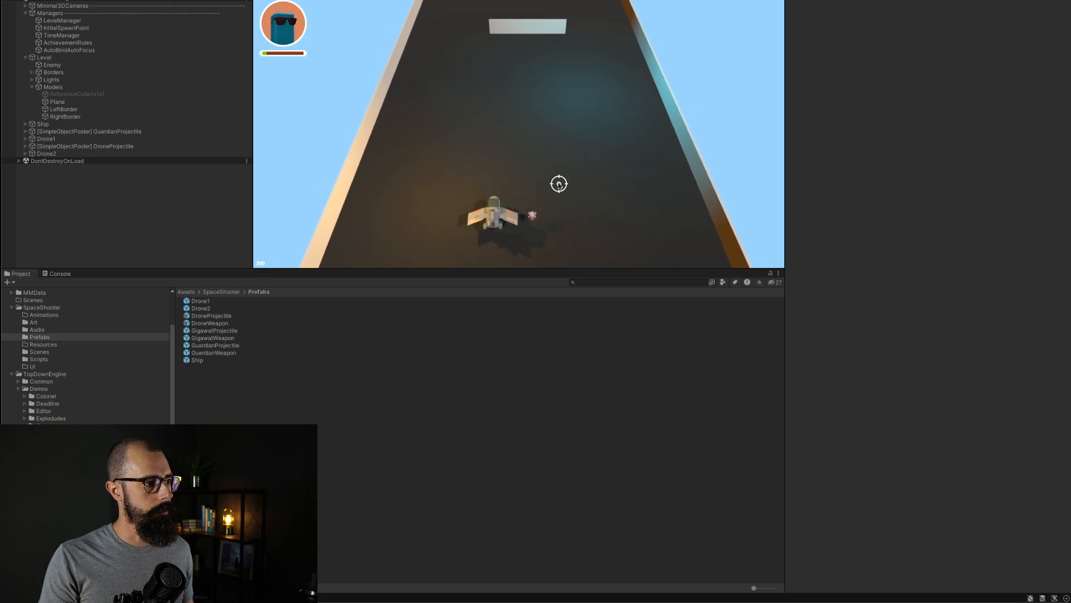
pyautogui.press('d')
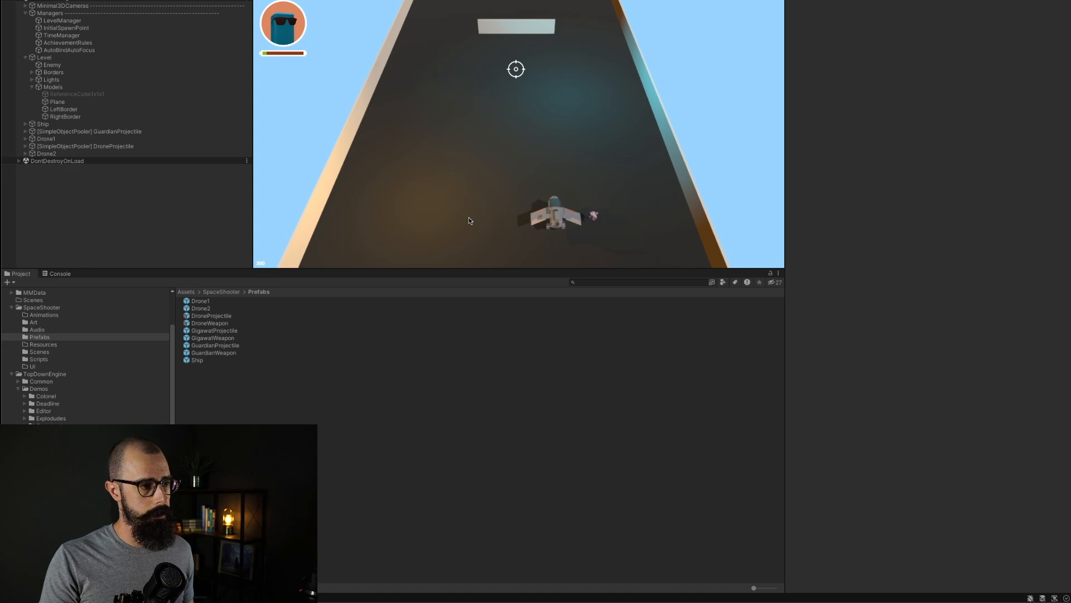
pyautogui.moveTo(467, 268); pyautogui.dragTo(467, 369)
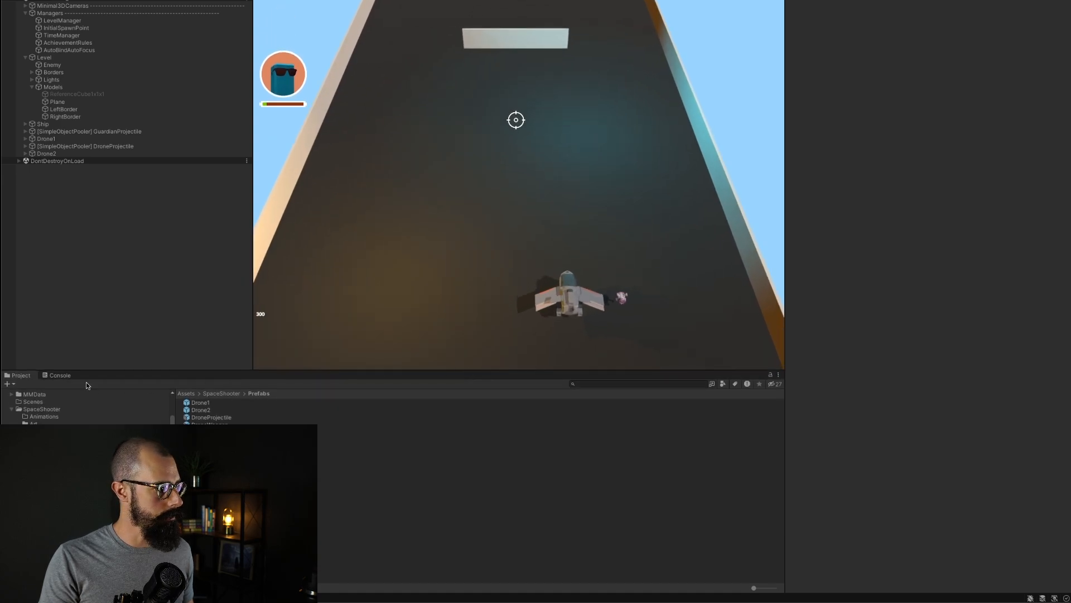
pyautogui.click(59, 376)
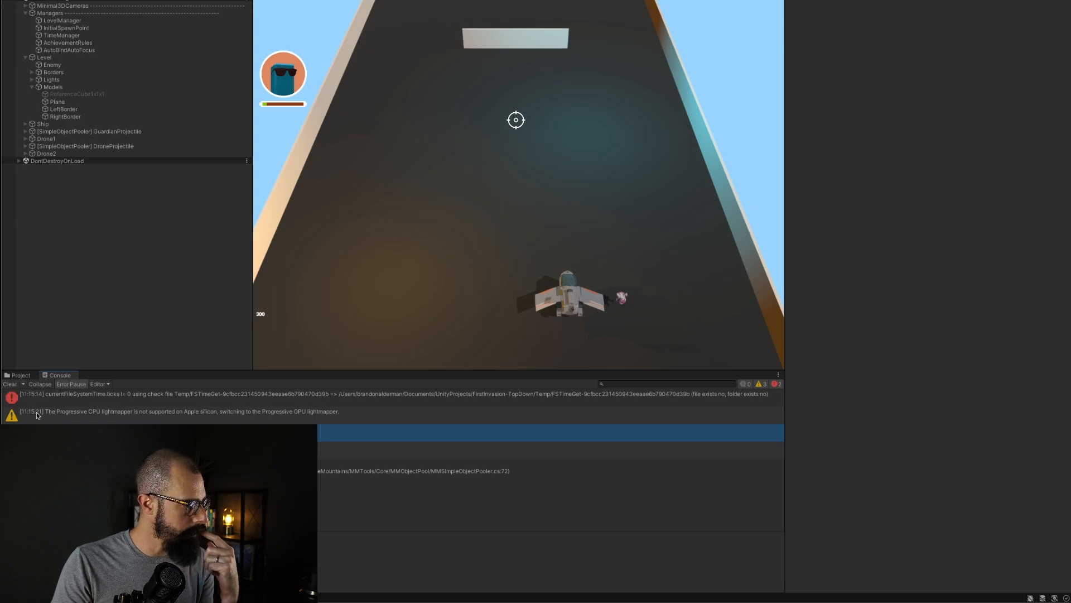
pyautogui.click(11, 384)
pyautogui.click(20, 375)
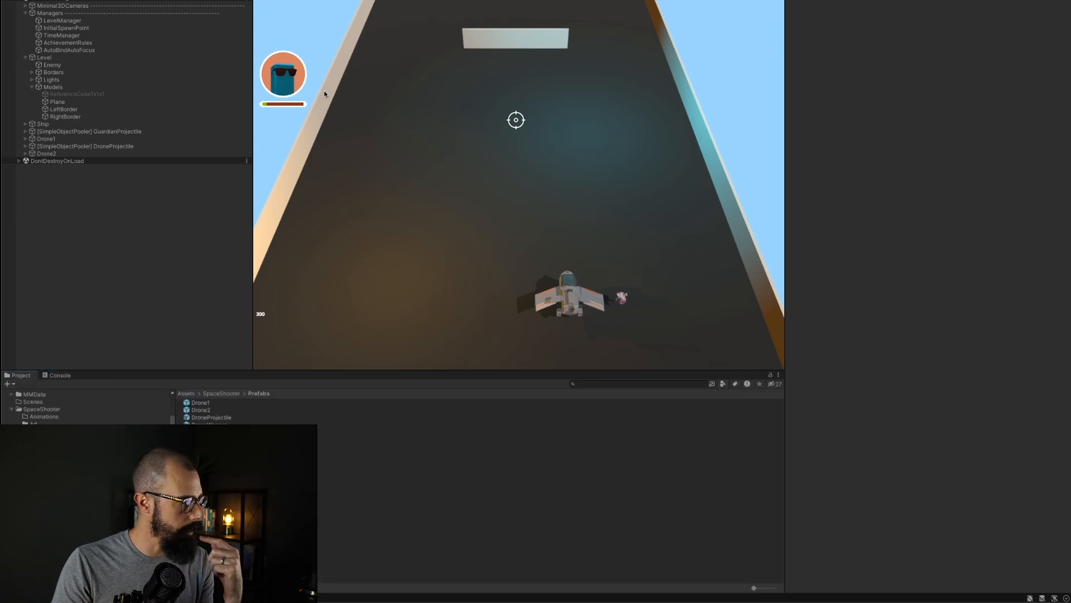
pyautogui.hotkey('ctrl', 'p')
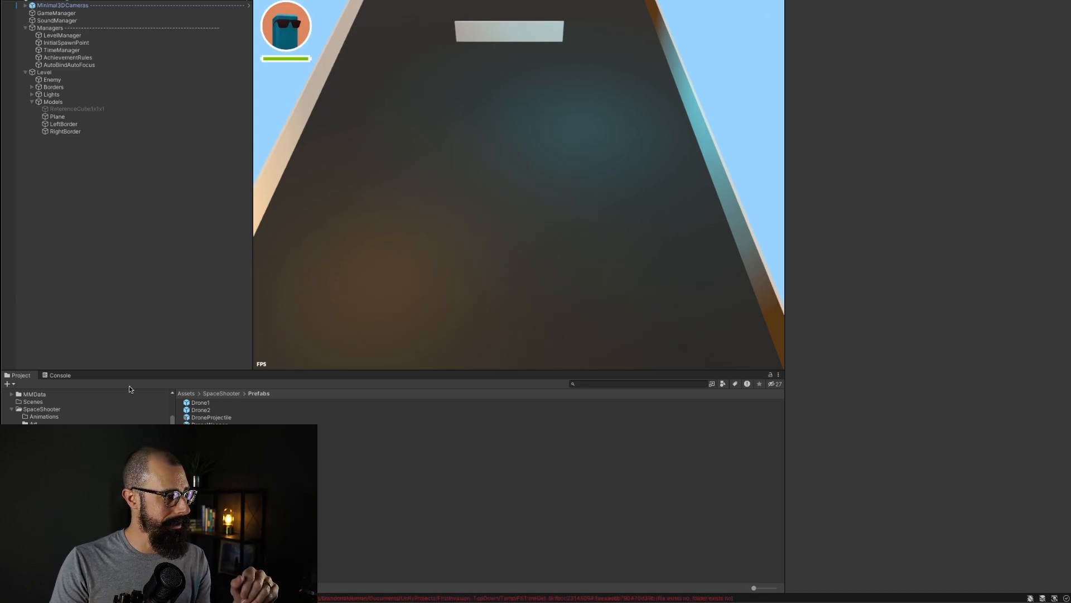
# Step: In the Drone2 prefab, assign GigawatProjectile as the GigawatWeapon pooler's Game Object To Pool, then exit prefab mode
pyautogui.click(201, 411)
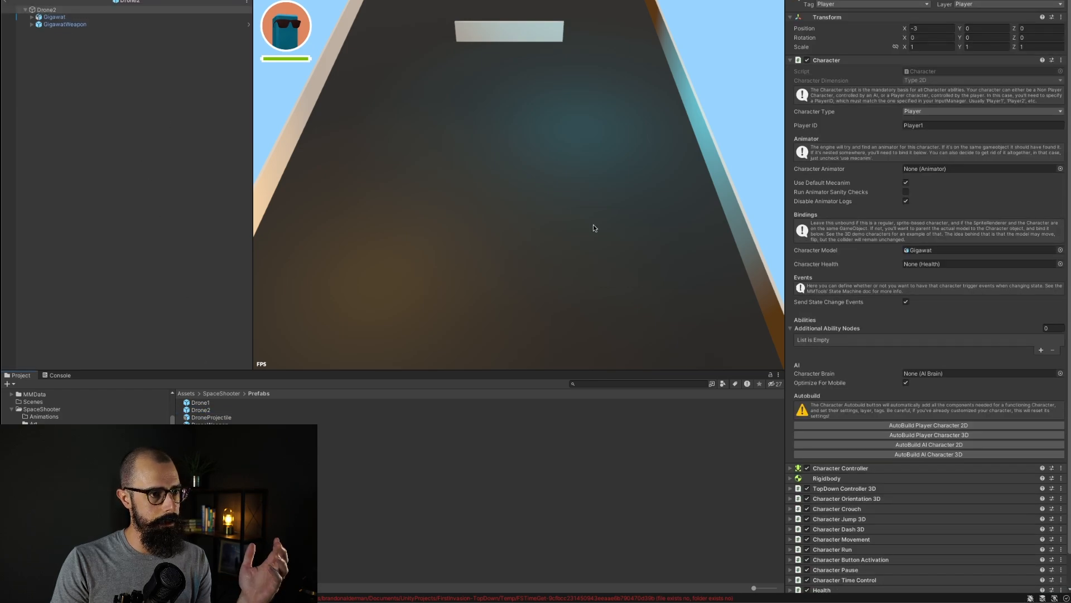
pyautogui.scroll(-2, 889, 370)
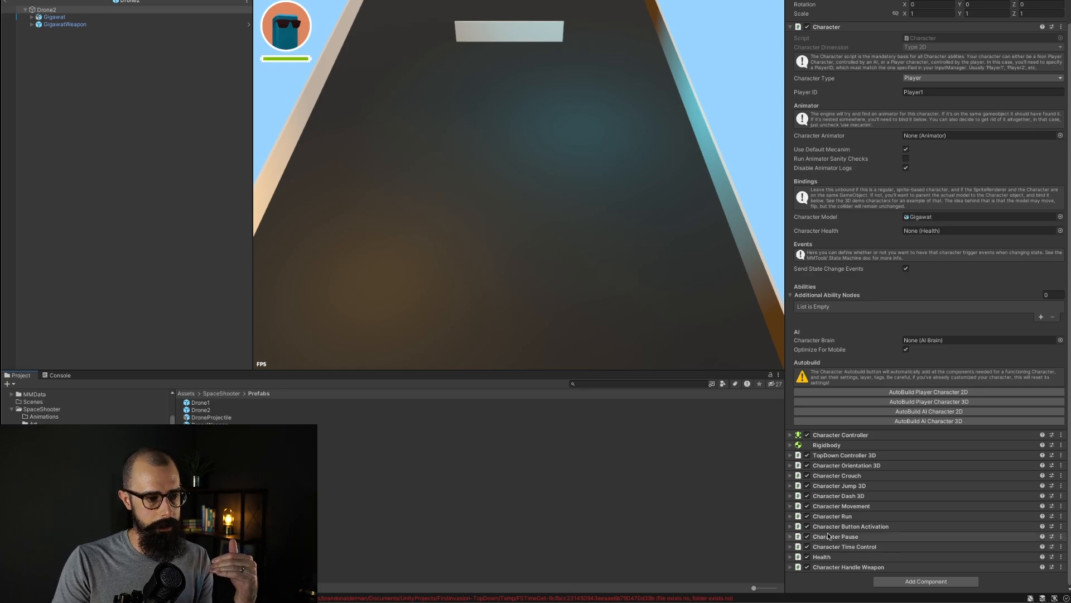
pyautogui.click(65, 24)
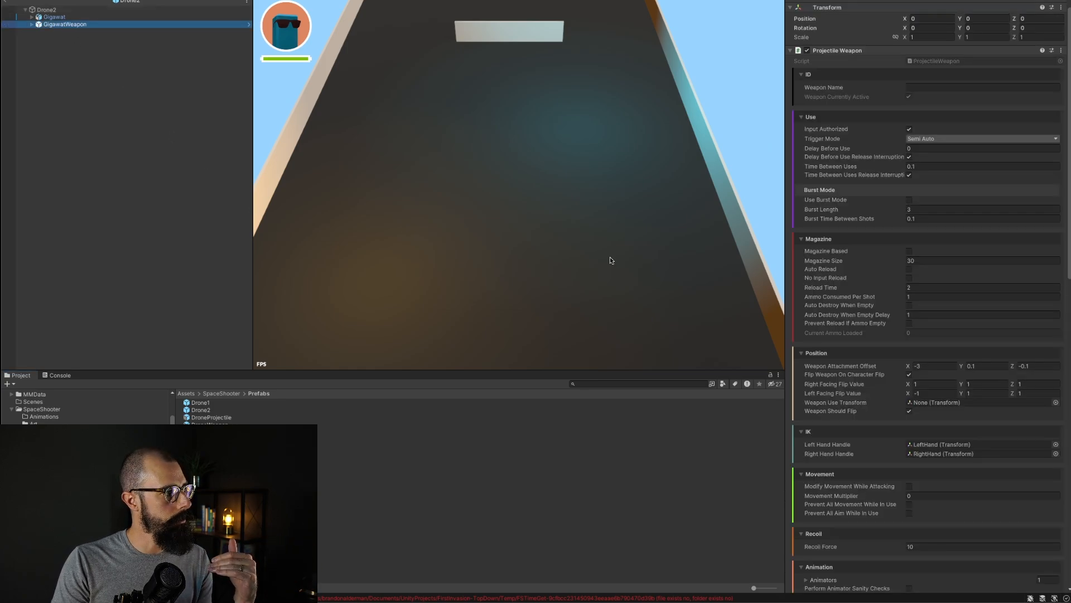
pyautogui.scroll(2, 884, 356)
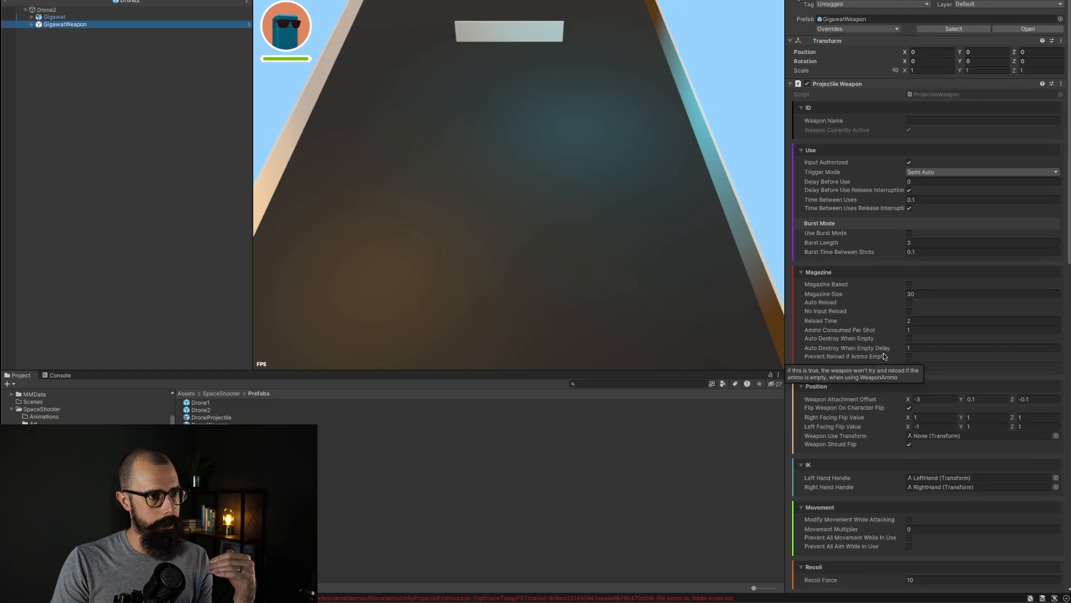
pyautogui.scroll(-15, 883, 356)
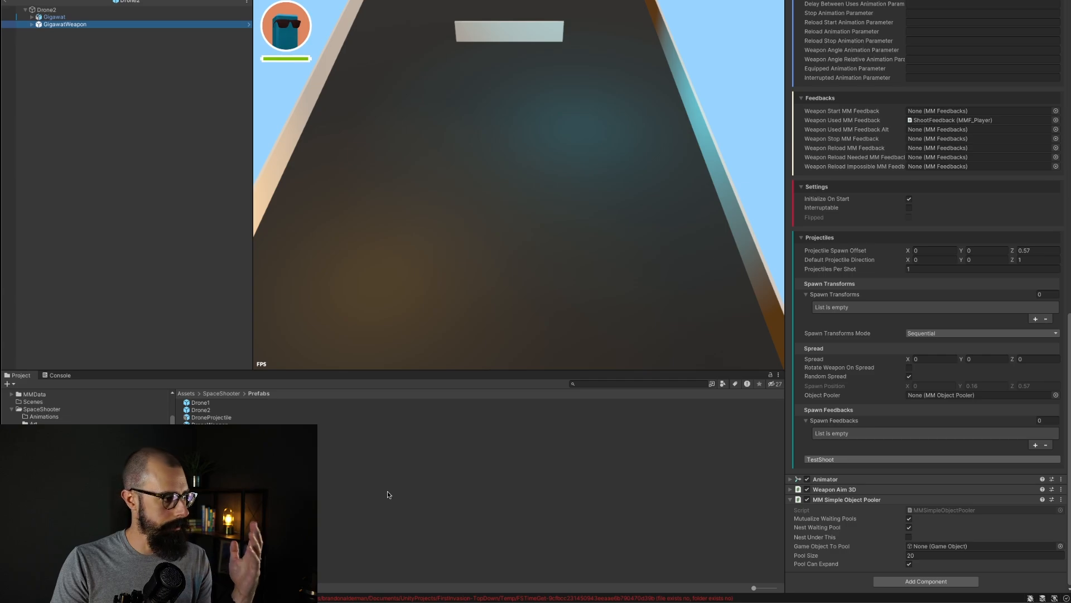
pyautogui.click(212, 439)
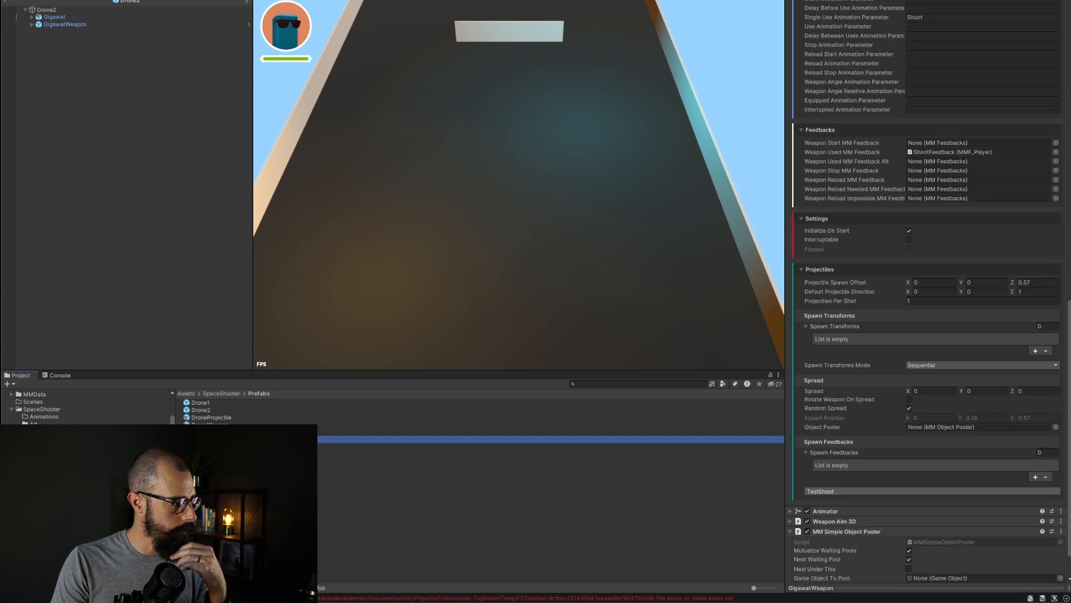
pyautogui.click(64, 24)
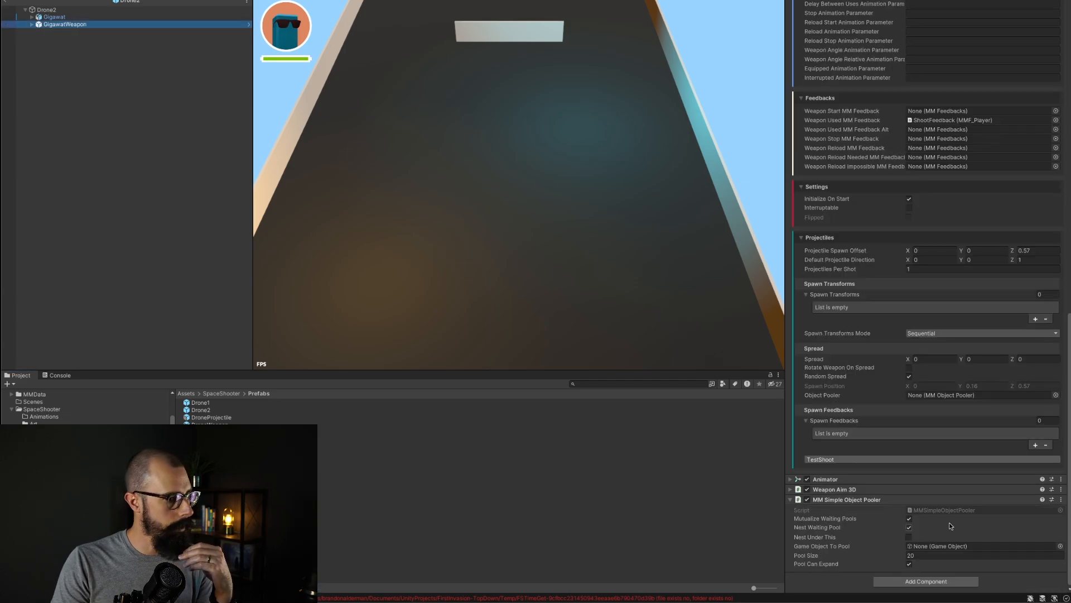
pyautogui.moveTo(212, 431); pyautogui.dragTo(996, 551)
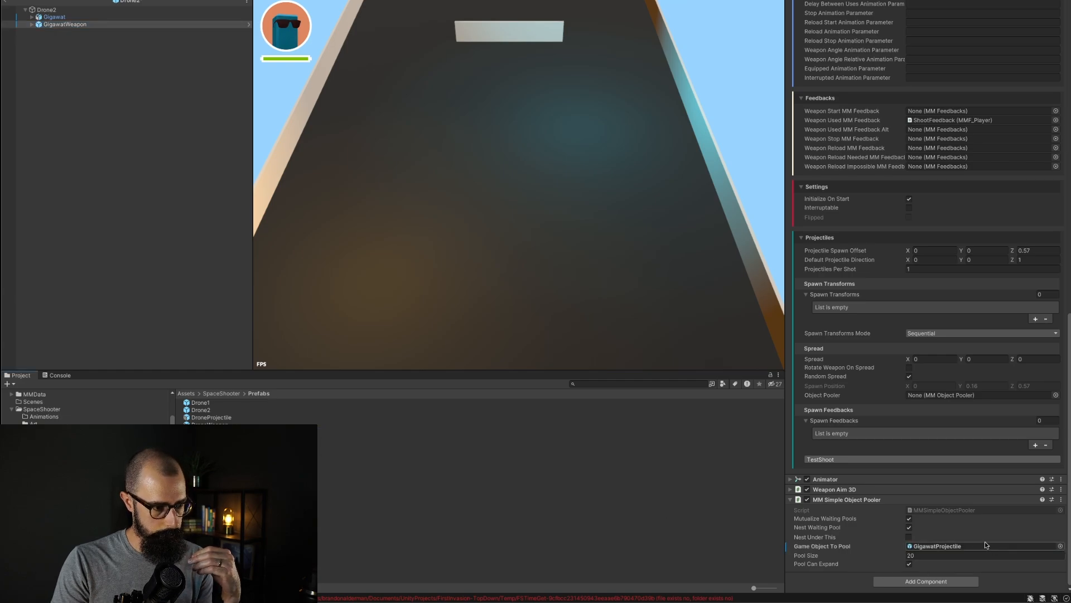
pyautogui.click(233, 211)
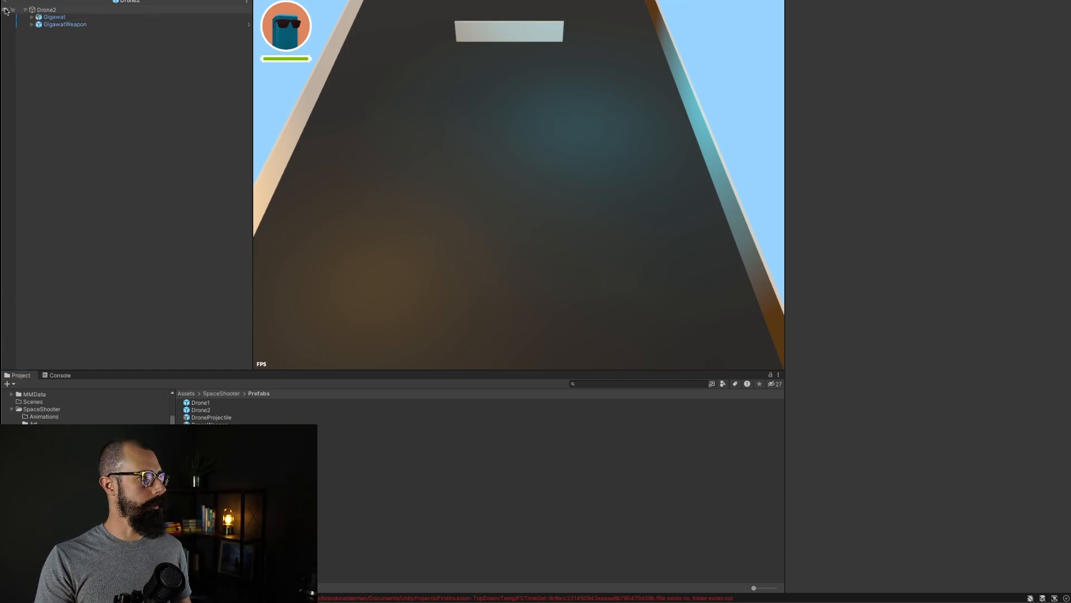
pyautogui.click(7, 4)
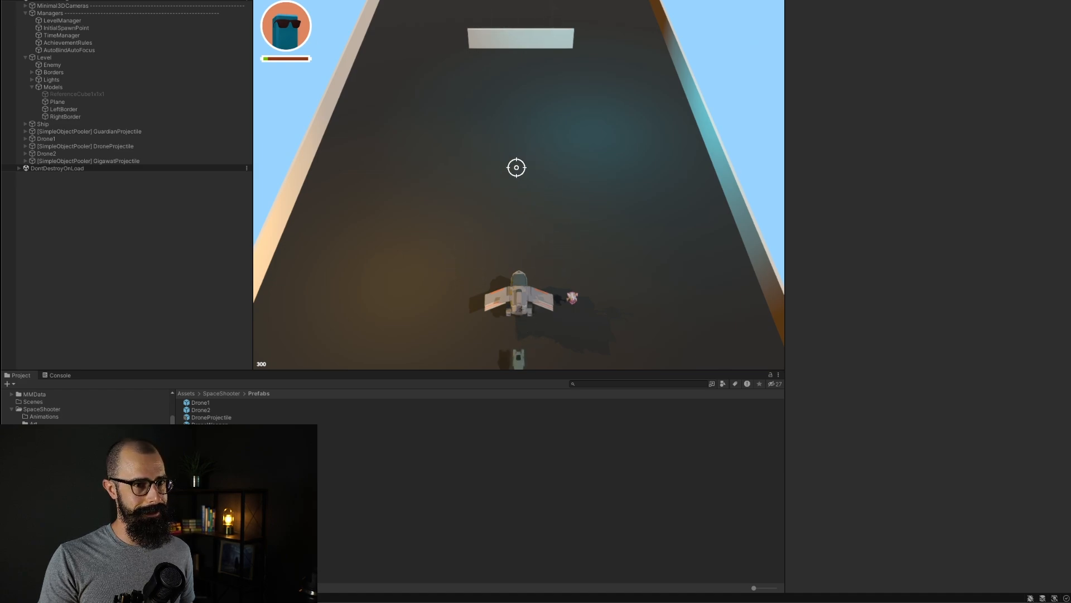
# Step: Play-test the ship by strafing left and right and firing GigawatProjectile shots, then stop play mode
pyautogui.click(531, 155)
pyautogui.press('d')
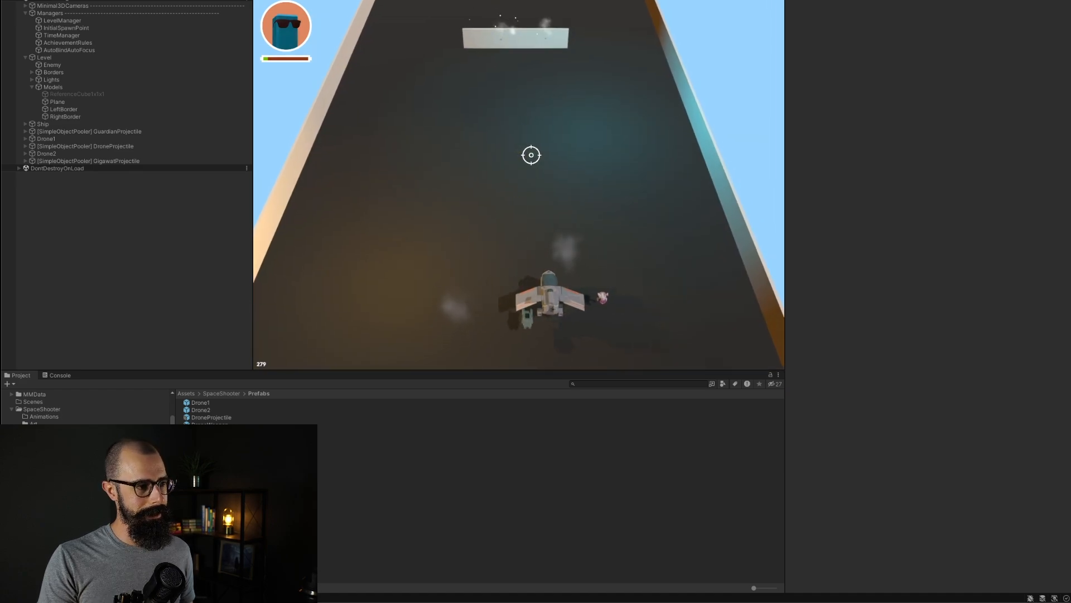
pyautogui.press('a')
pyautogui.press('d')
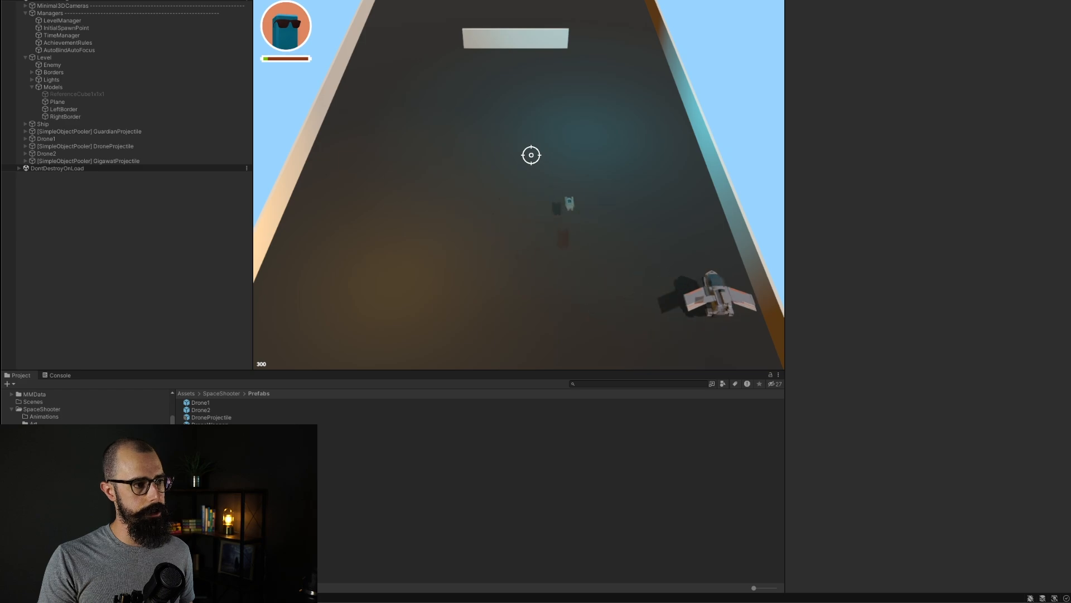
pyautogui.press('a')
pyautogui.press('d')
pyautogui.press('a')
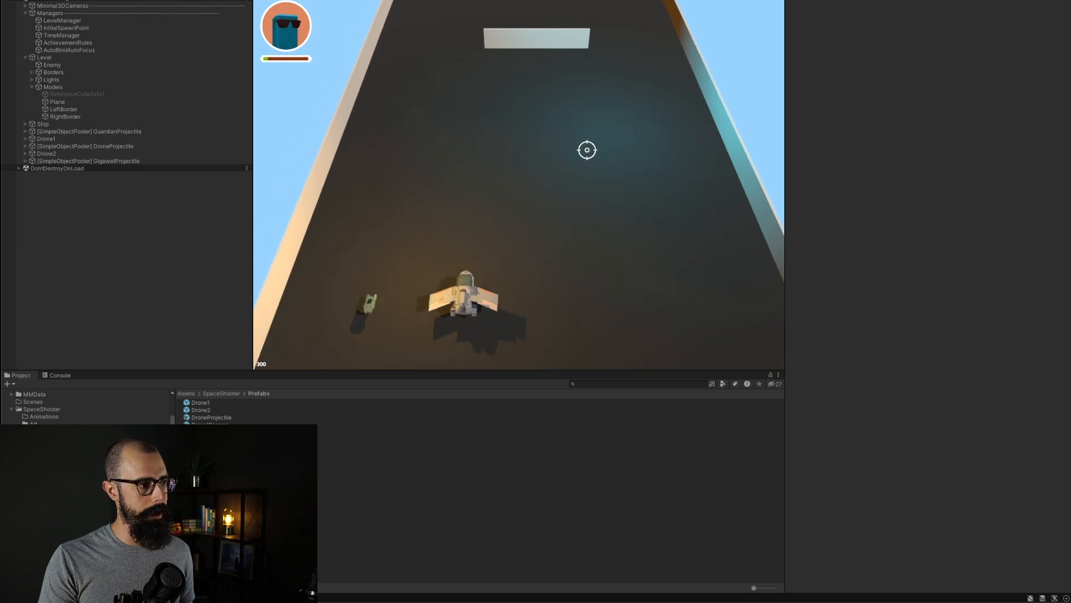
pyautogui.press('d')
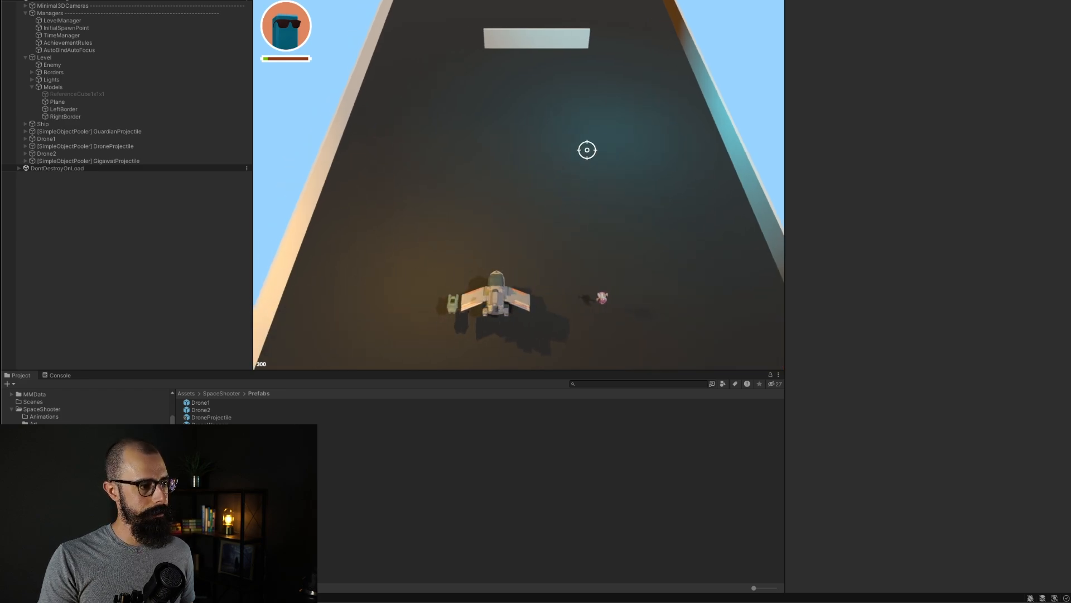
pyautogui.press('a')
pyautogui.click(587, 149)
pyautogui.press('d')
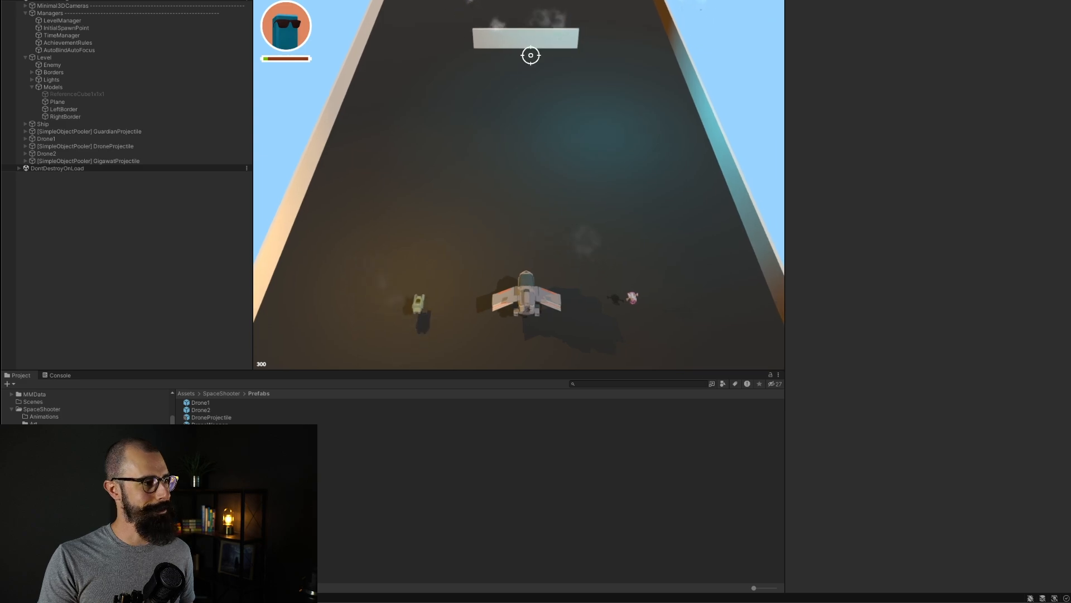
pyautogui.press('d')
pyautogui.click(521, 33)
pyautogui.press('a')
pyautogui.click(521, 32)
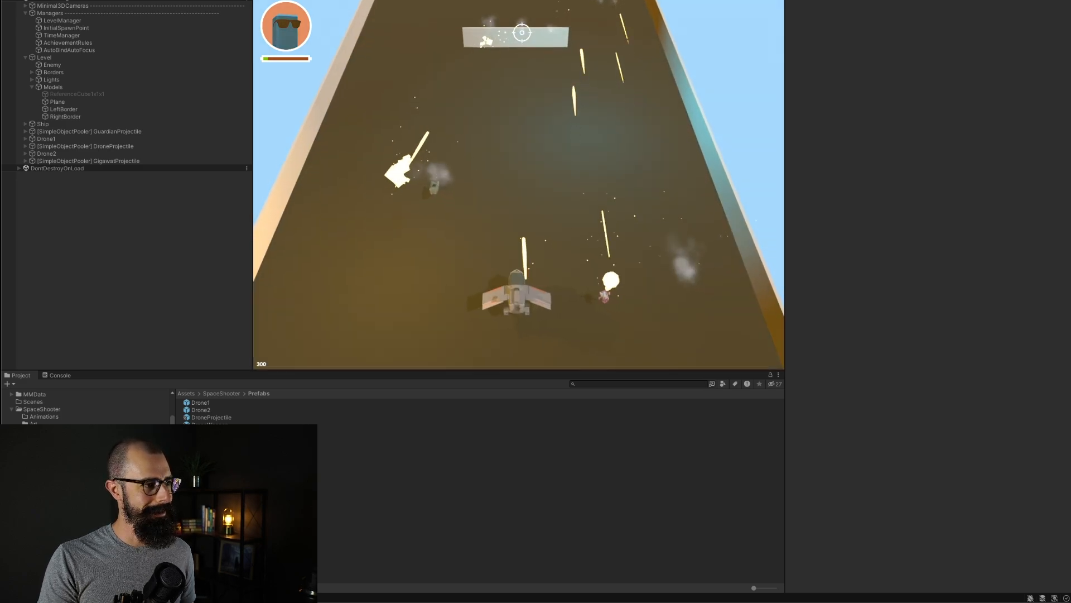
pyautogui.click(522, 33)
pyautogui.hotkey('ctrl', 'p')
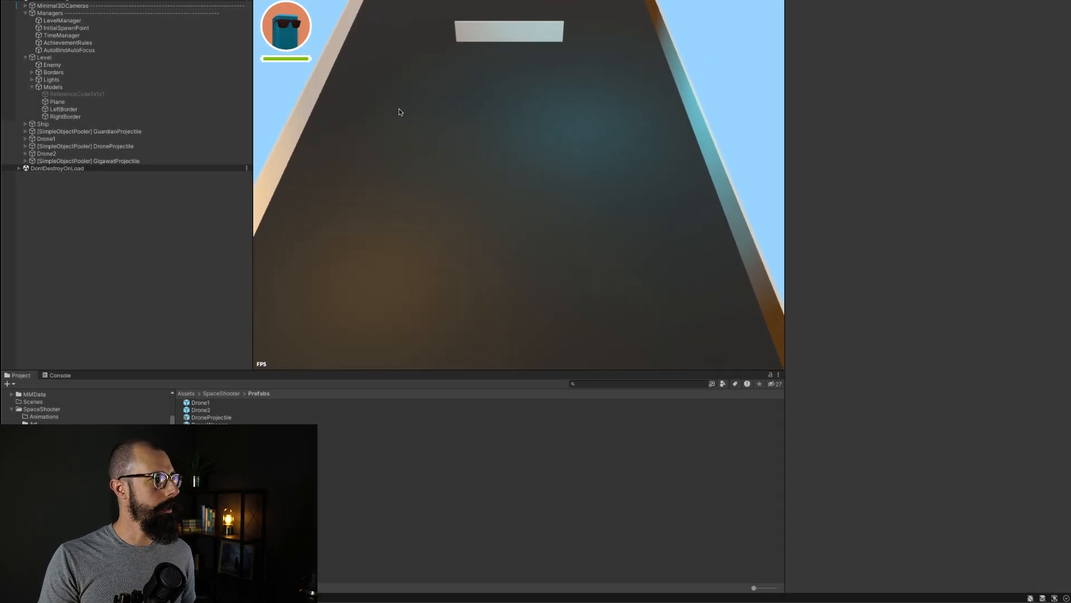
# Step: Open the Drone2 prefab, set Character Movement's Movement to Strict 2 Directions Horizontal, and exit prefab mode
pyautogui.doubleClick(205, 412)
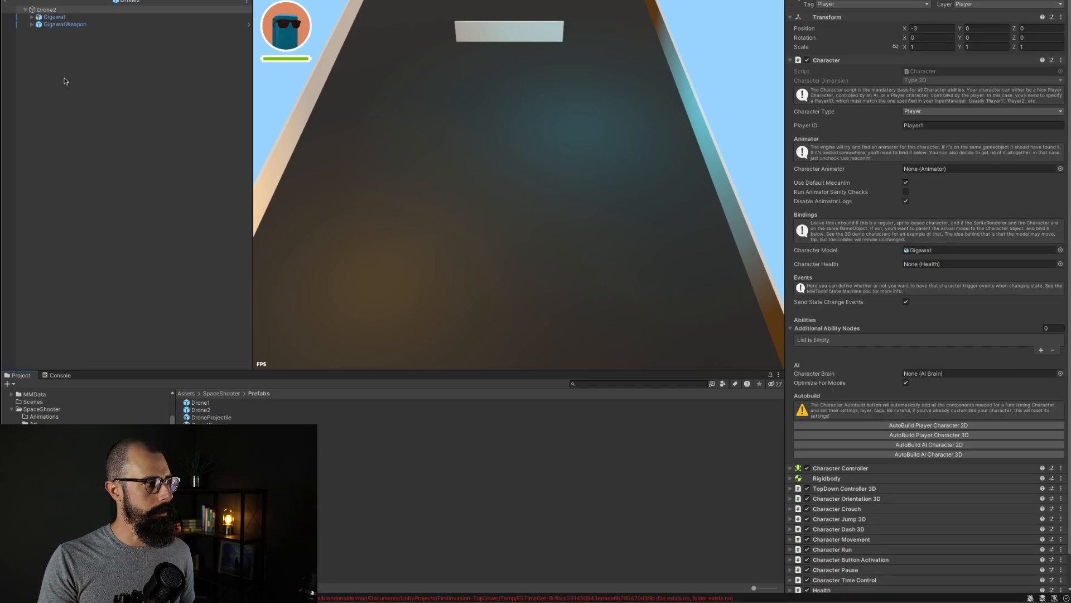
pyautogui.scroll(-2, 858, 421)
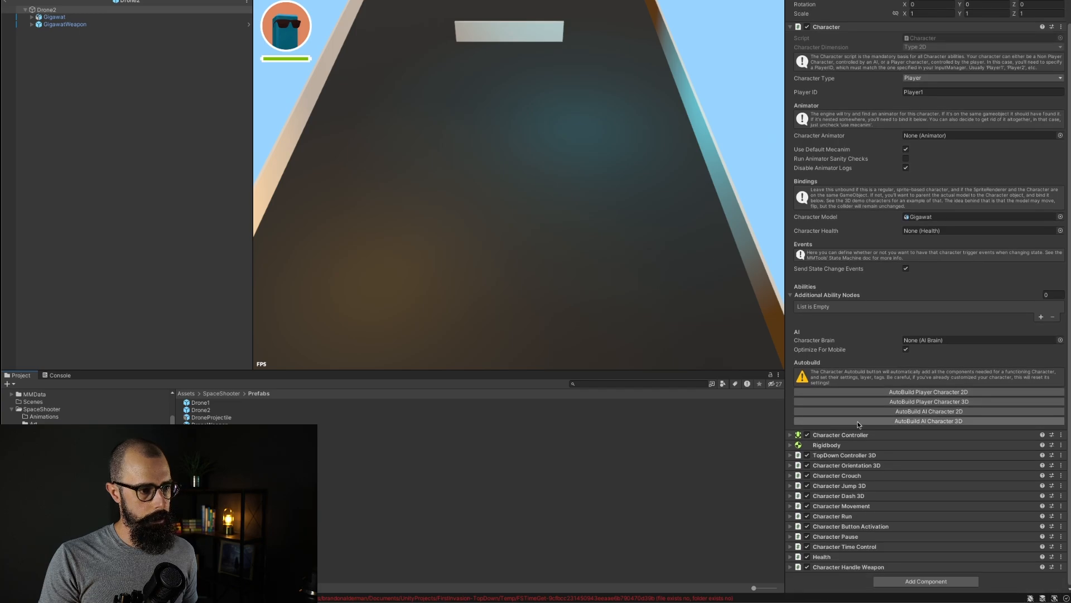
pyautogui.click(837, 506)
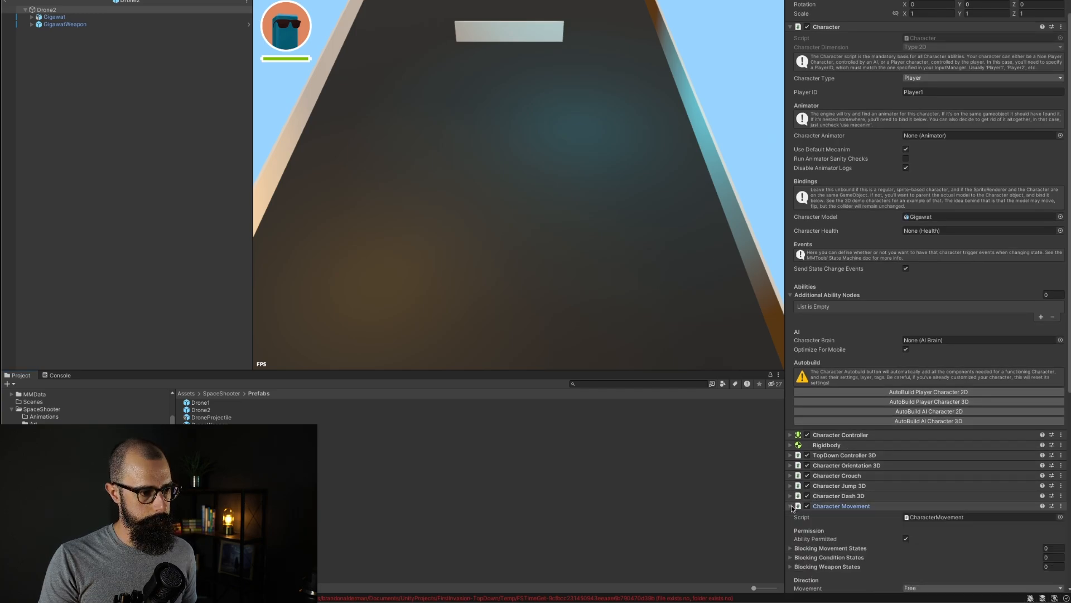
pyautogui.scroll(-5, 908, 476)
pyautogui.scroll(-1, 901, 470)
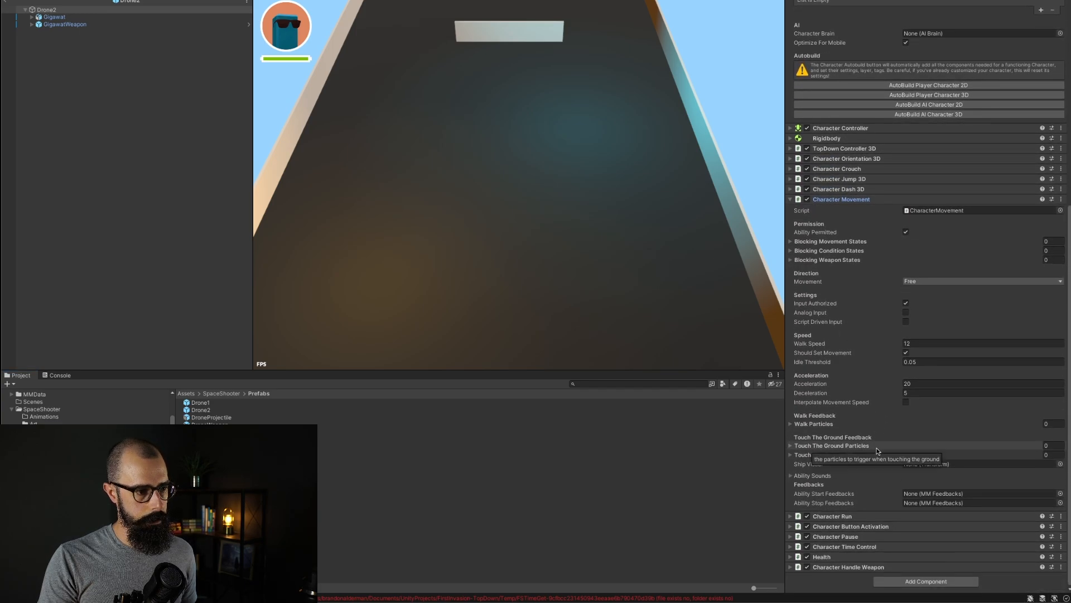
pyautogui.click(918, 283)
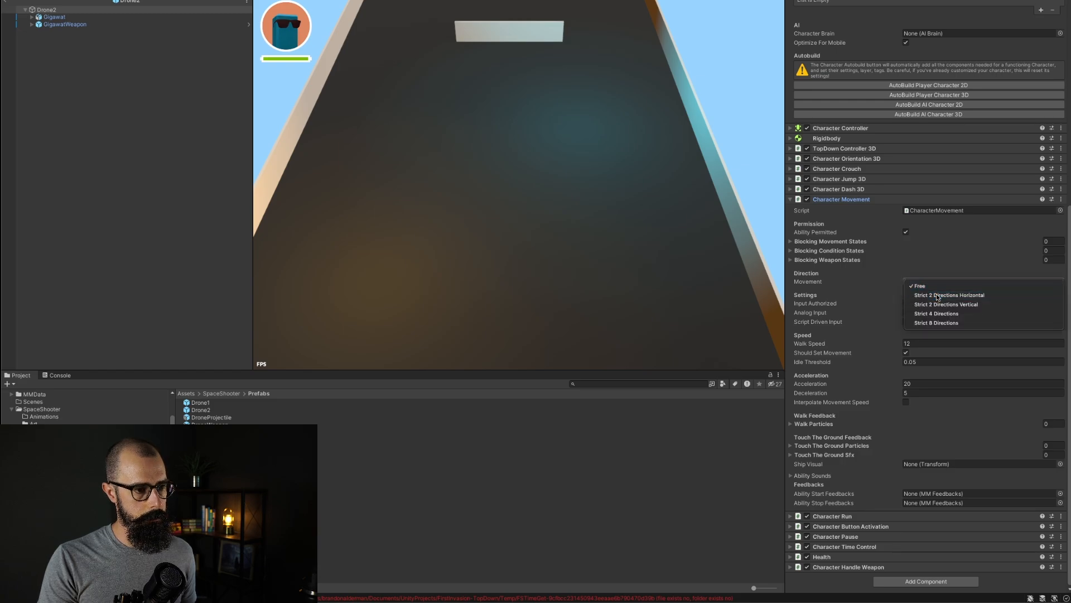
pyautogui.click(938, 296)
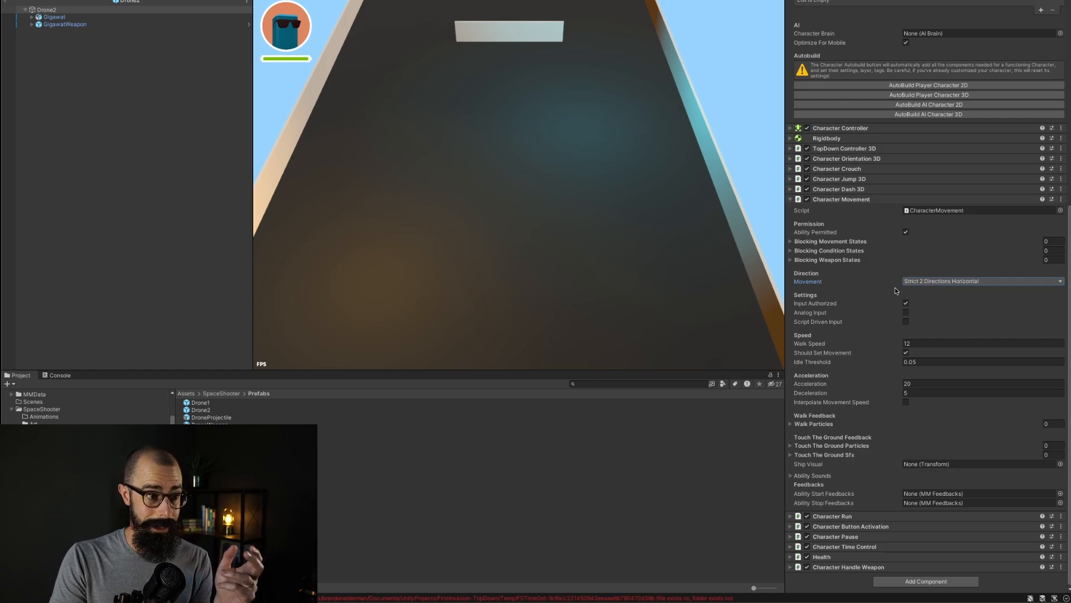
pyautogui.click(125, 113)
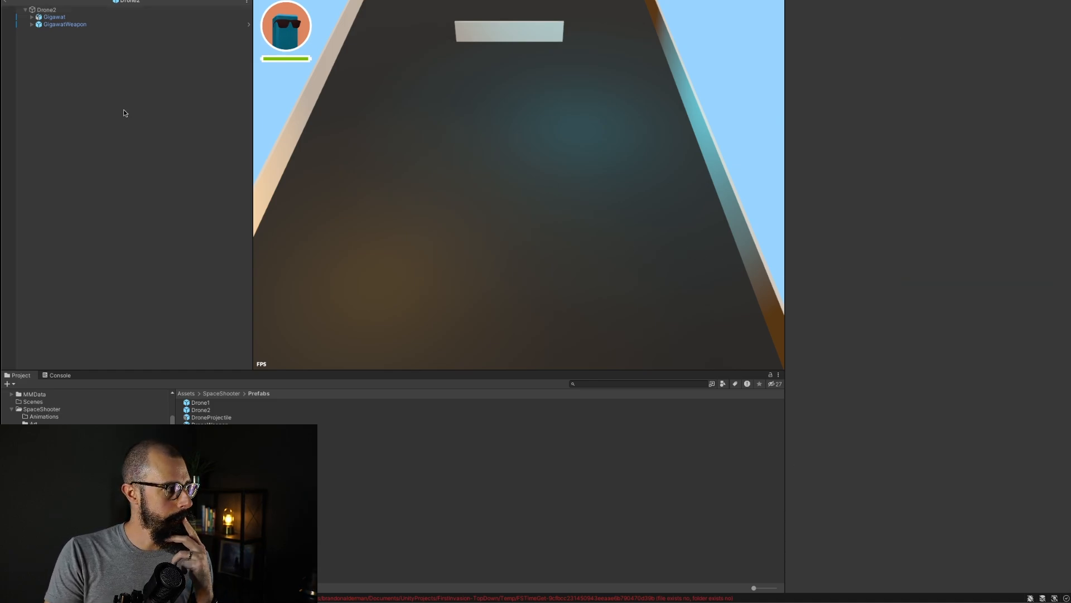
pyautogui.click(11, 5)
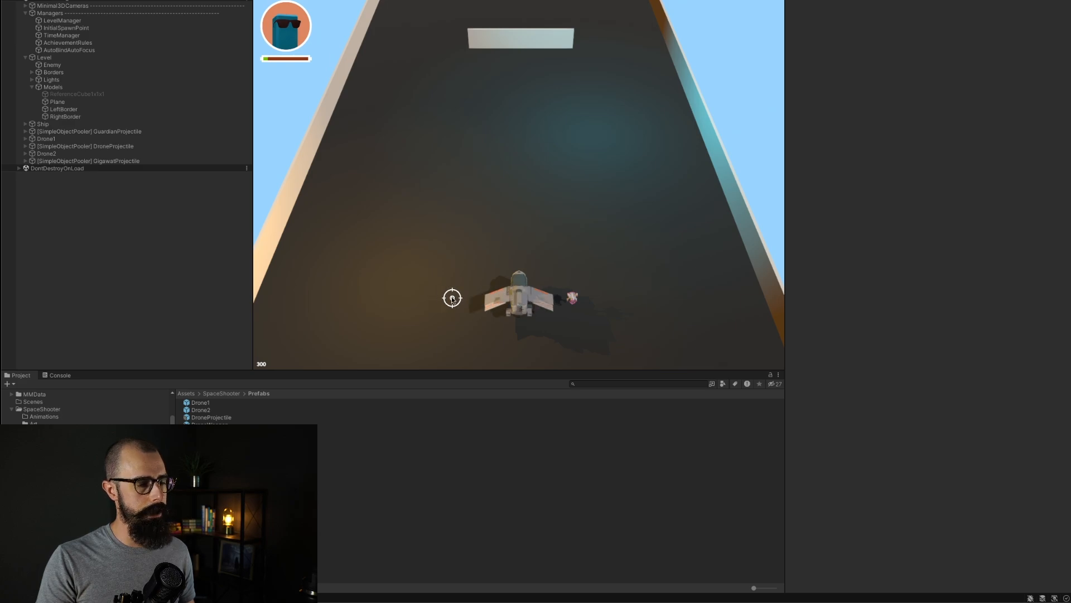
# Step: Play-test the horizontal-only movement by strafing left and right and firing at the target
pyautogui.click(560, 193)
pyautogui.press('a')
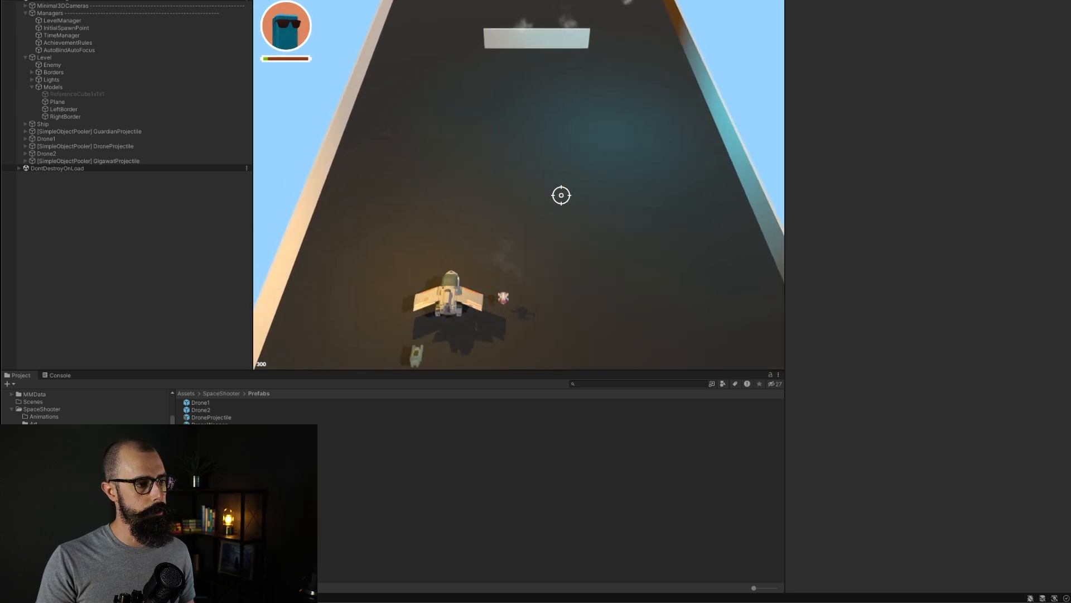
pyautogui.press('d')
pyautogui.press('a')
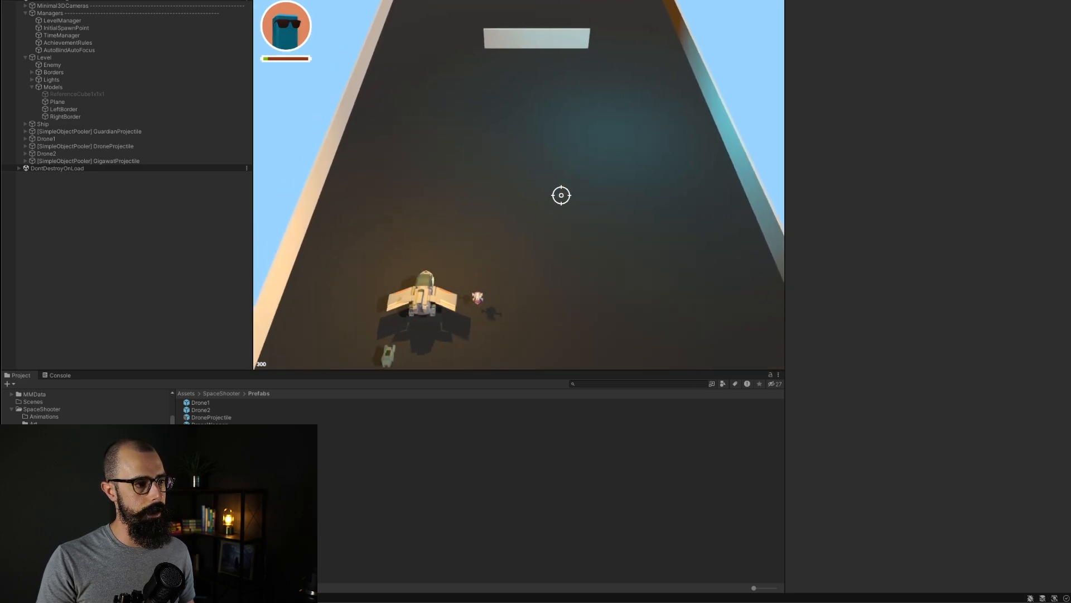
pyautogui.press('d')
pyautogui.press('a')
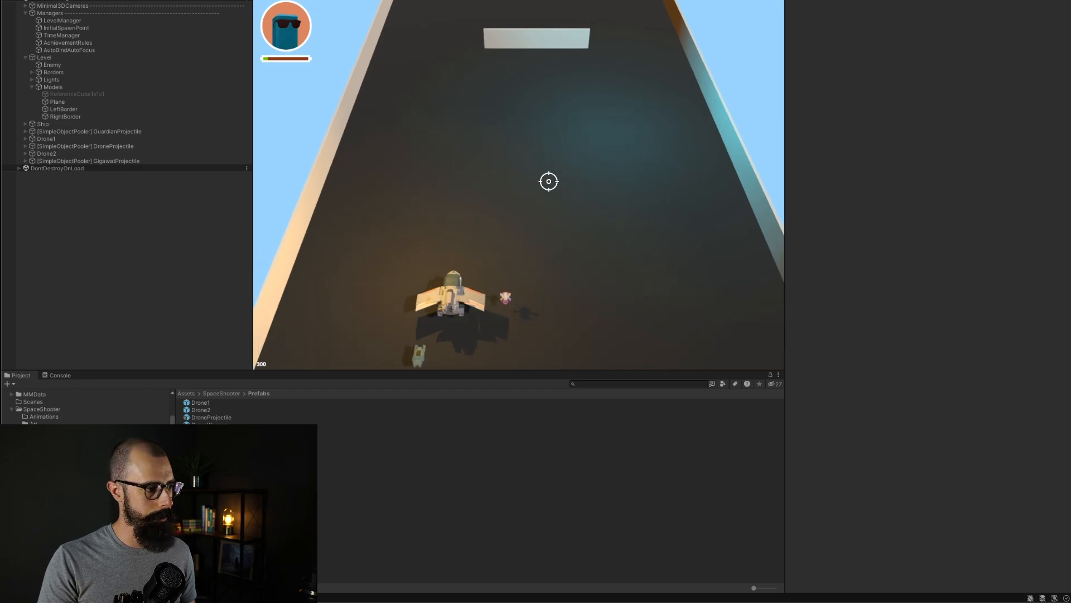
pyautogui.press('d')
pyautogui.press('a')
pyautogui.click(549, 182)
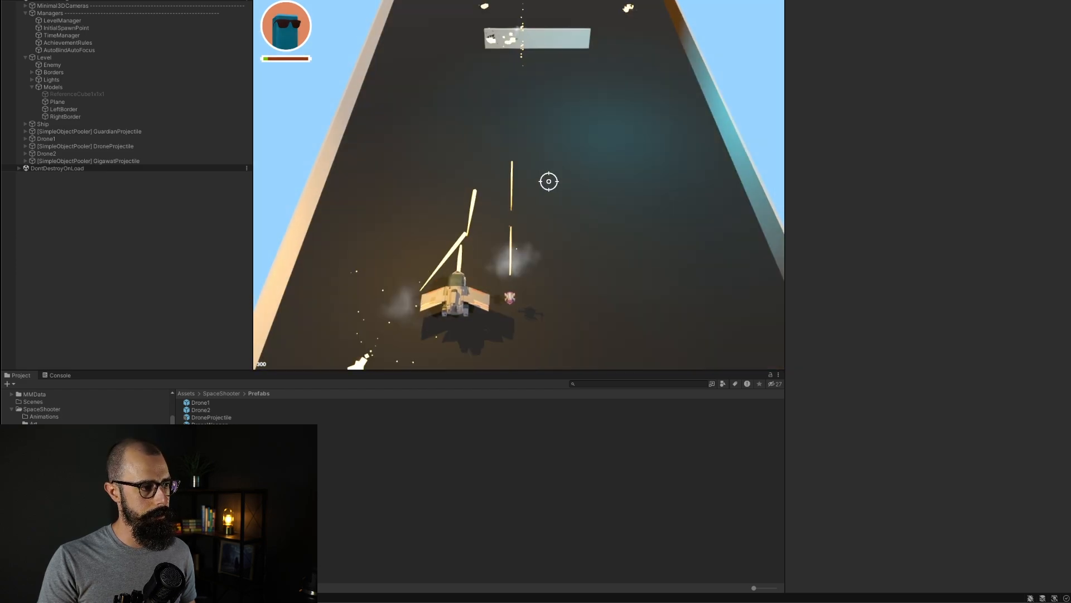
# Step: Stop play mode, open the Drone2 prefab's GigawatWeapon and set its Recoil Force to 0
pyautogui.press('super+p')
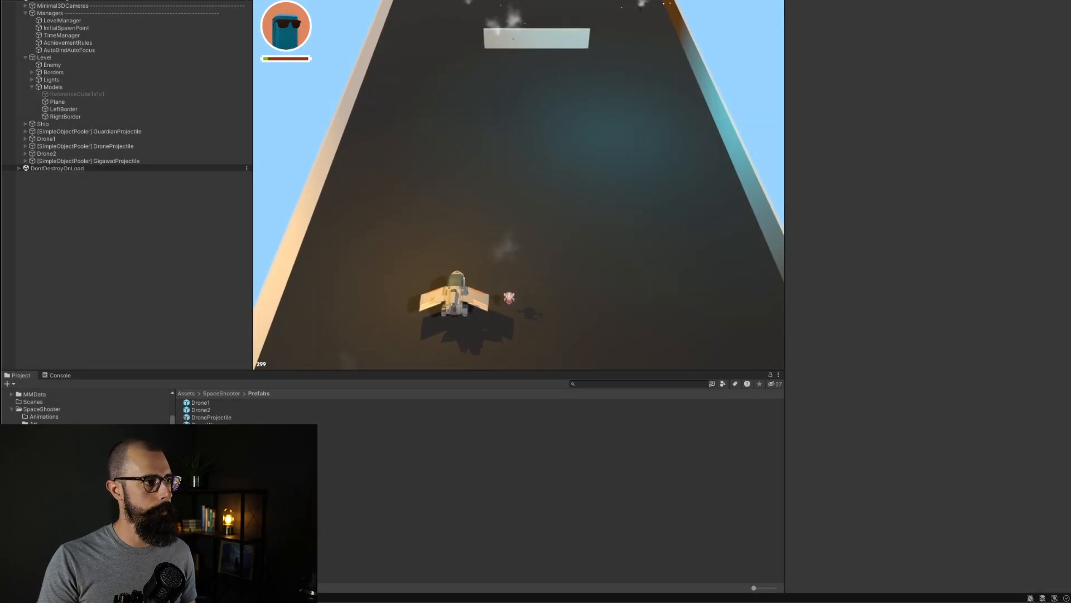
pyautogui.click(201, 410)
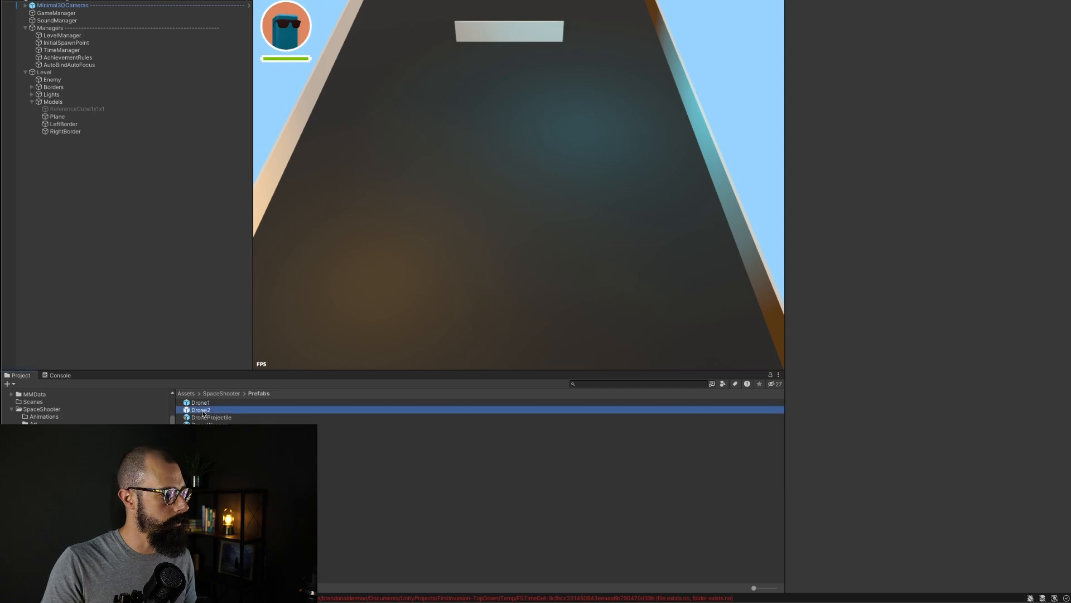
pyautogui.doubleClick(202, 412)
pyautogui.click(76, 26)
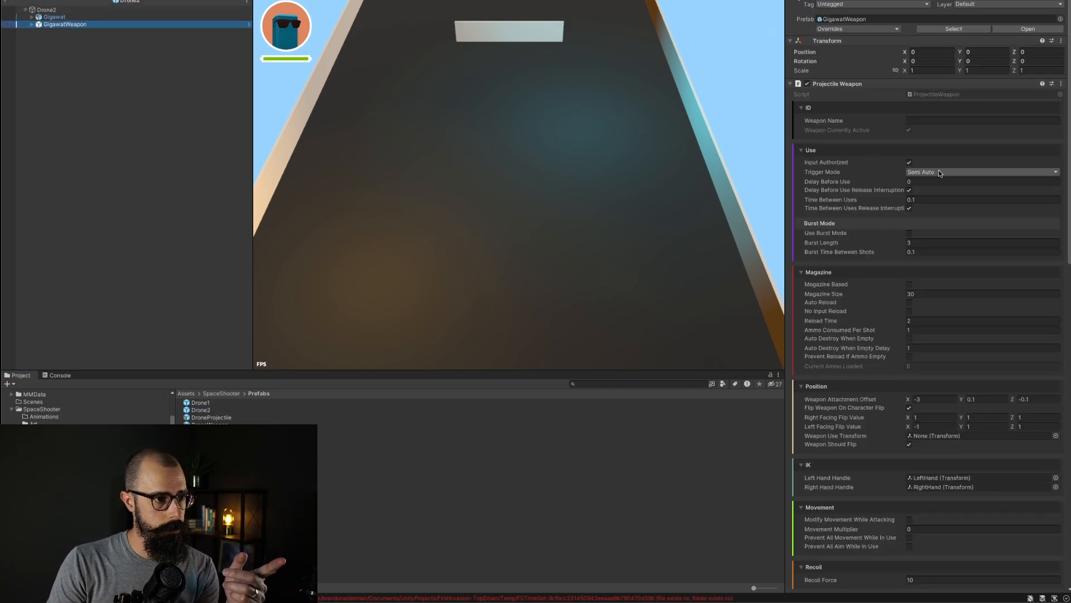
pyautogui.click(946, 146)
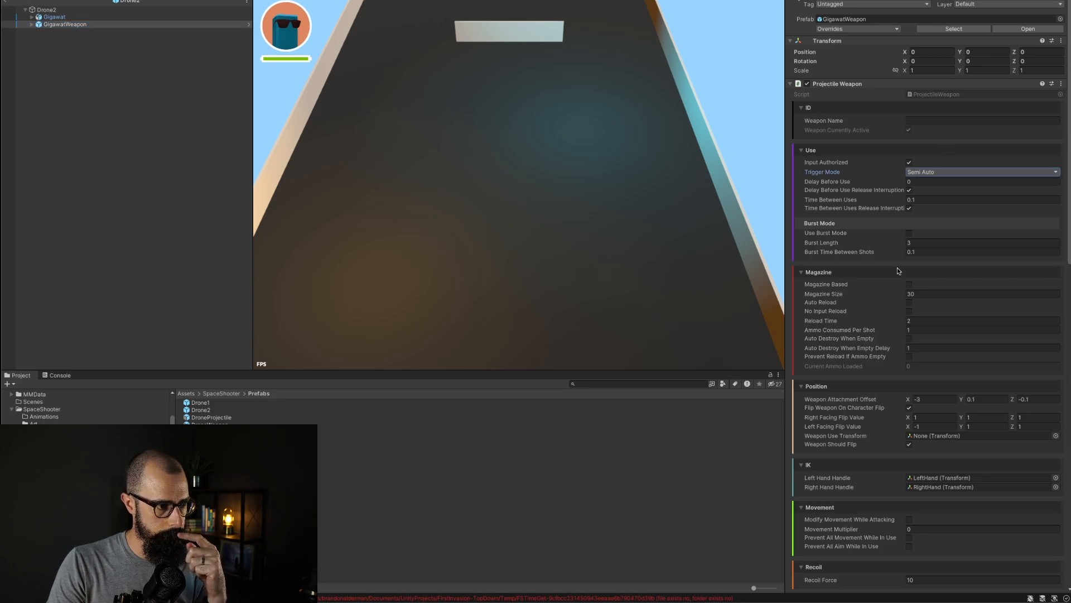
pyautogui.scroll(-3, 890, 327)
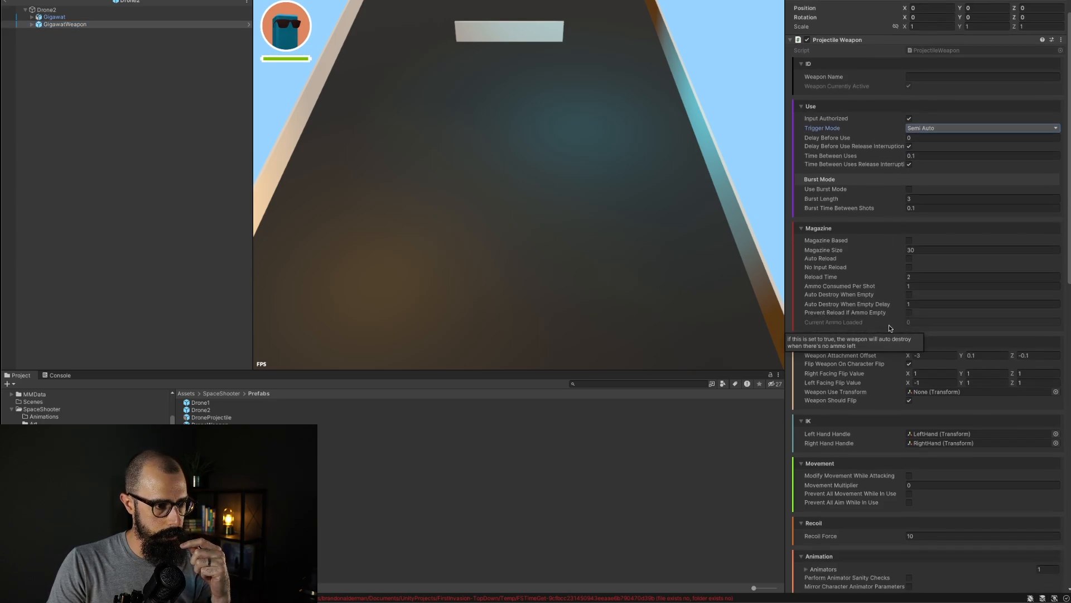
pyautogui.scroll(-4, 896, 380)
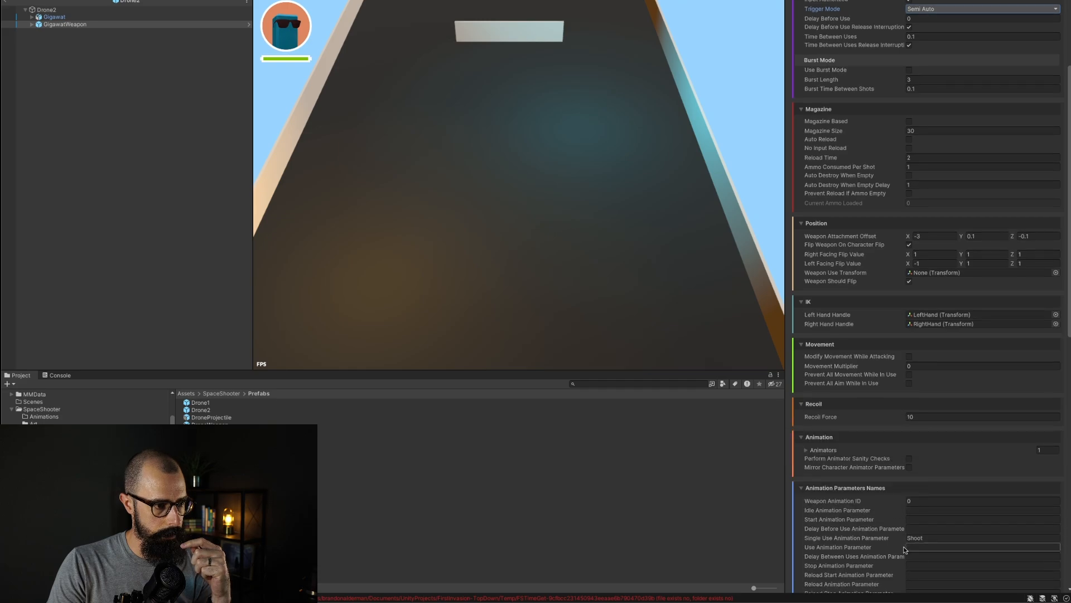
pyautogui.click(918, 417)
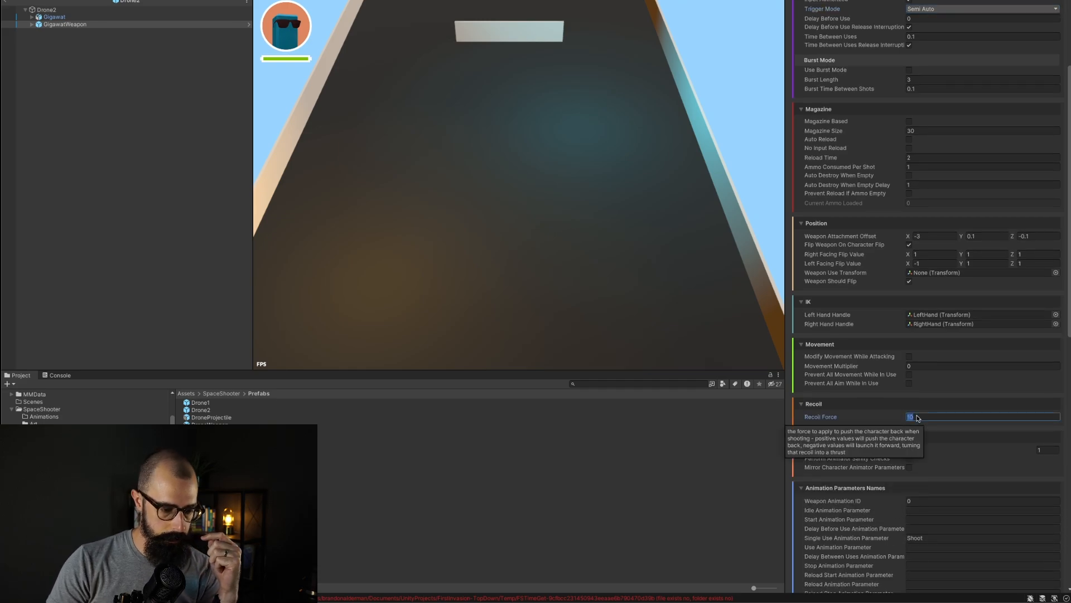
pyautogui.click(923, 401)
pyautogui.click(923, 402)
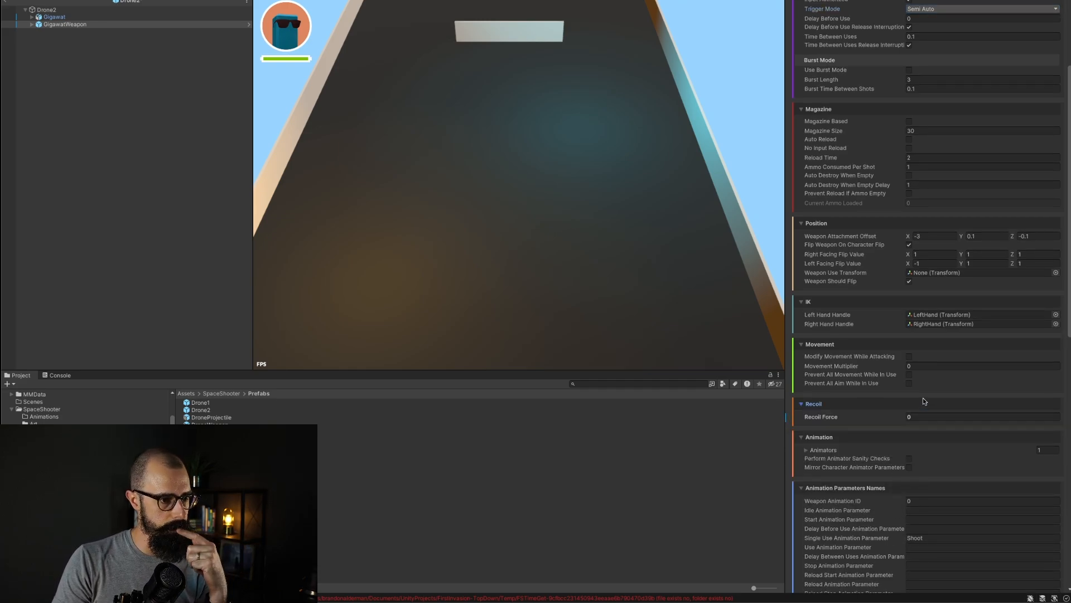
# Step: Set GigawatWeapon's Projectile Spawn Offset X to -5, then exit prefab mode
pyautogui.scroll(-4, 881, 468)
pyautogui.scroll(-8, 882, 468)
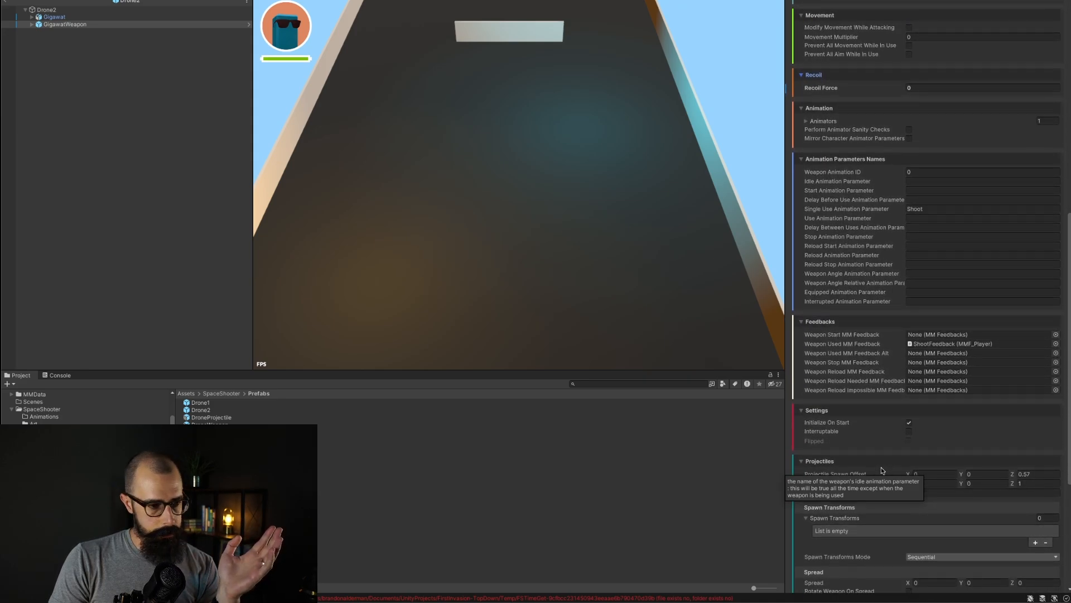
pyautogui.scroll(-3, 876, 426)
pyautogui.scroll(-5, 876, 426)
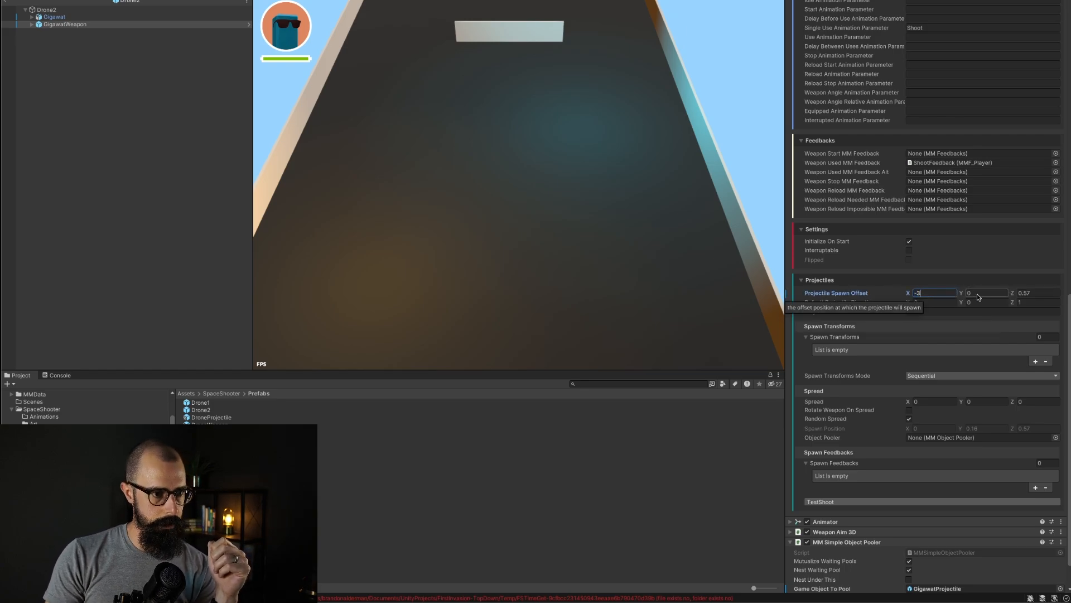
pyautogui.press('Return')
pyautogui.scroll(6, 893, 391)
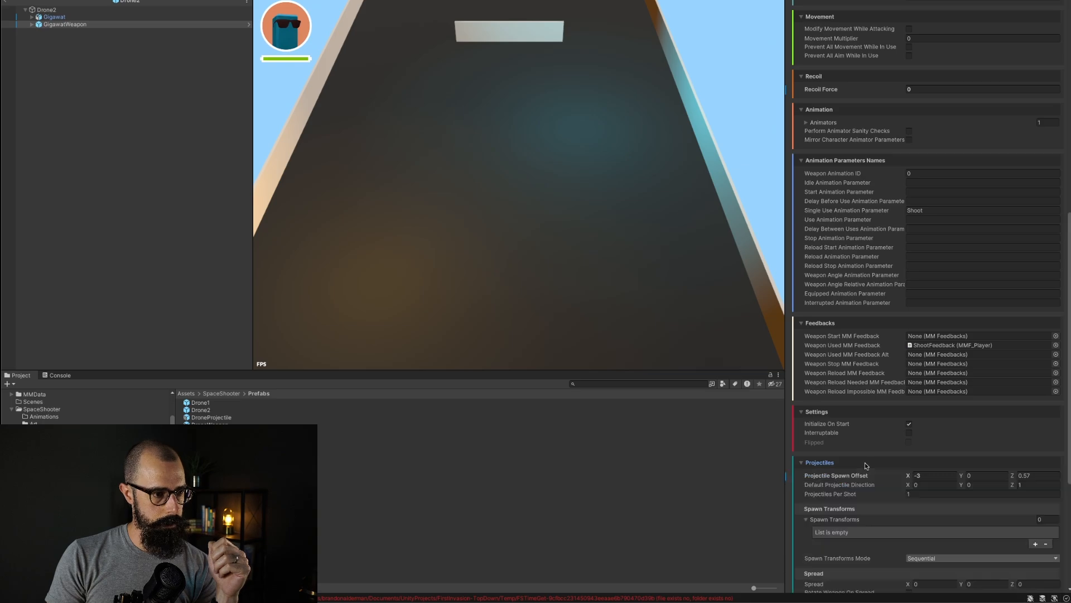
pyautogui.click(143, 130)
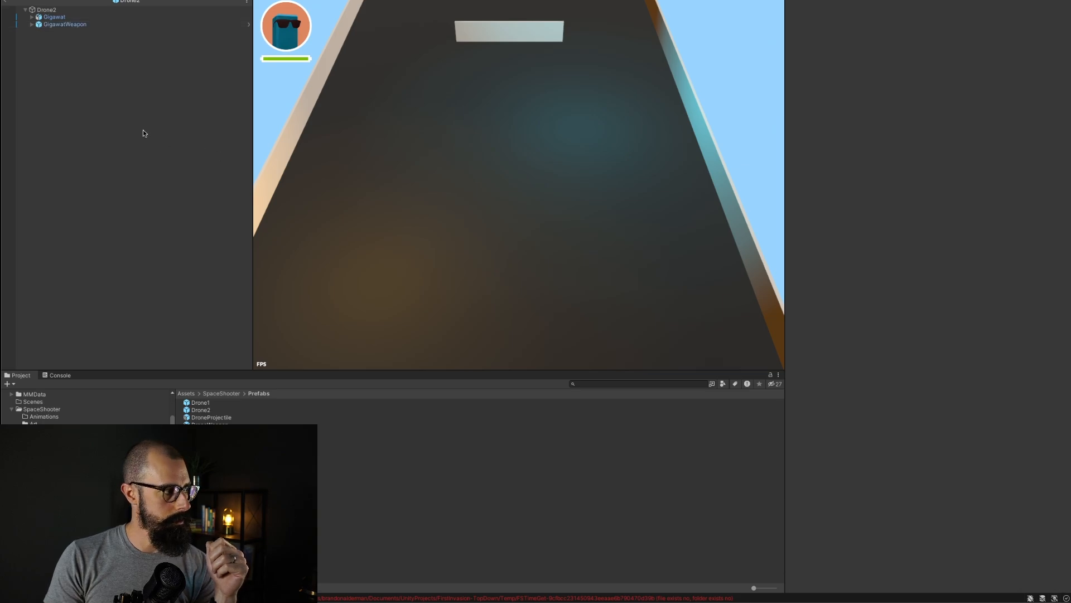
# Step: Play-test the ship by strafing left and right and firing at the target, then stop play mode
pyautogui.click(5, 4)
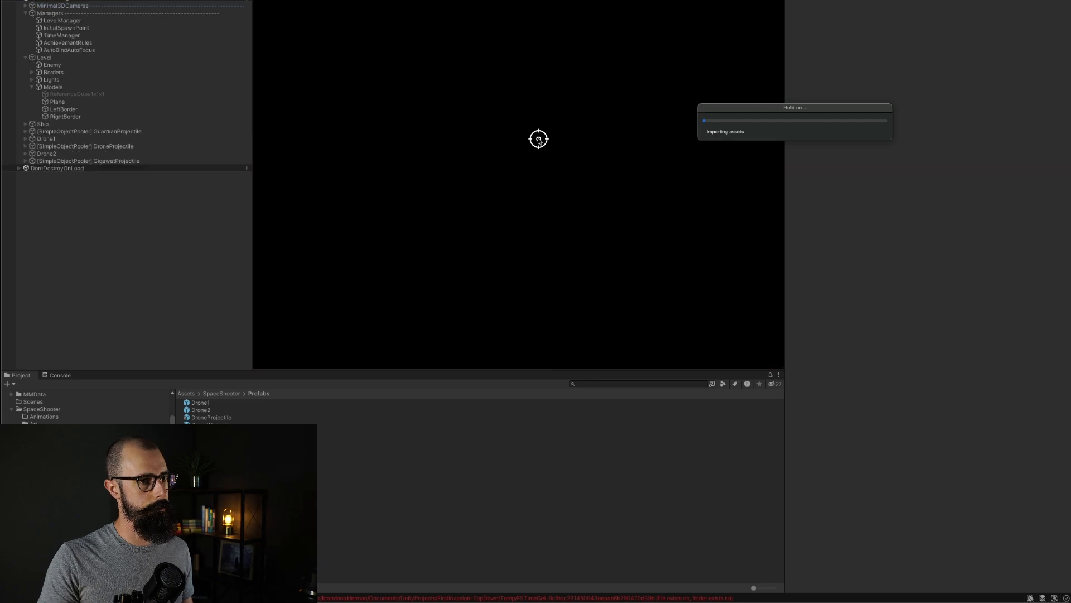
pyautogui.press('d')
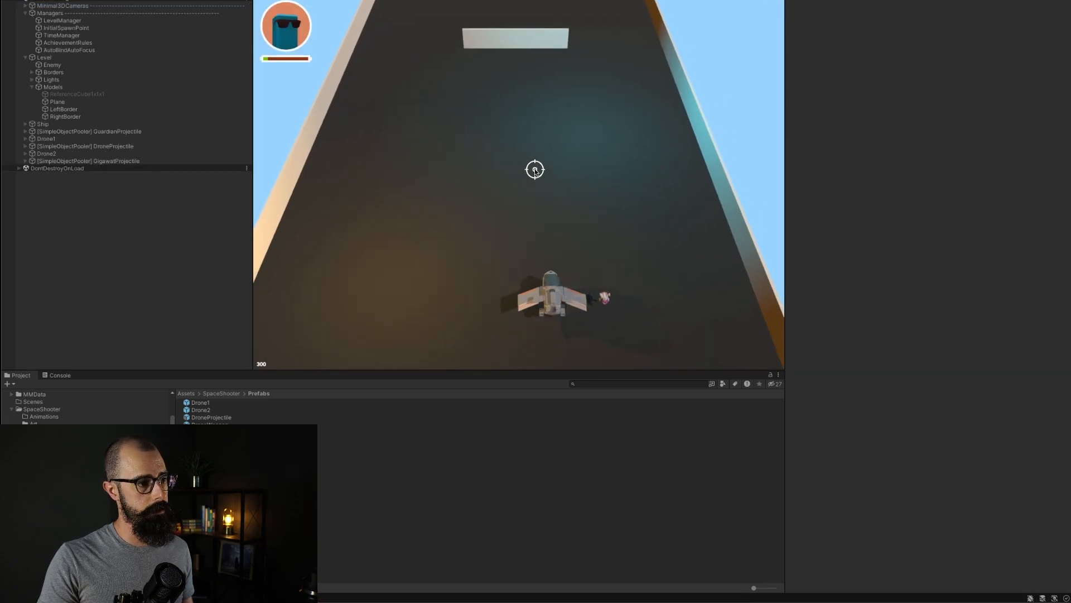
pyautogui.press('a')
pyautogui.click(535, 170)
pyautogui.press('d')
pyautogui.press('d')
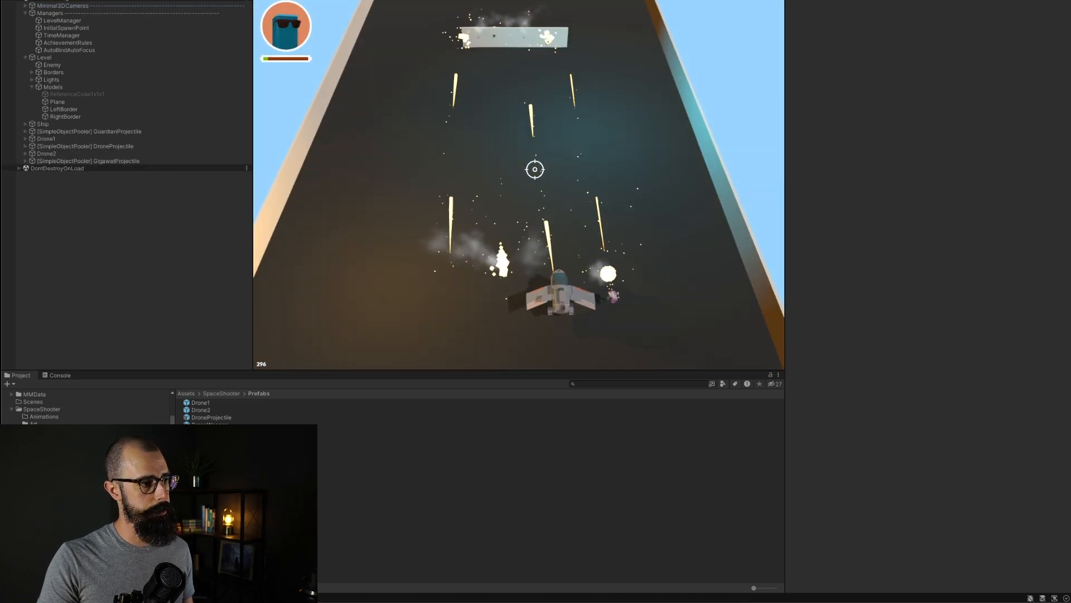
pyautogui.click(490, 284)
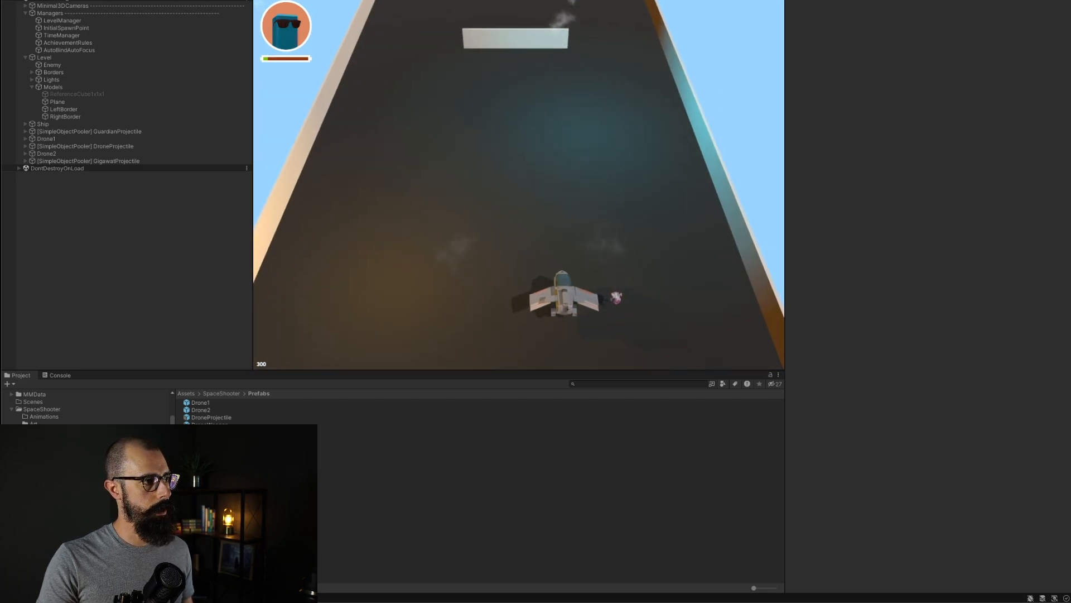
pyautogui.hotkey('ctrl', 'p')
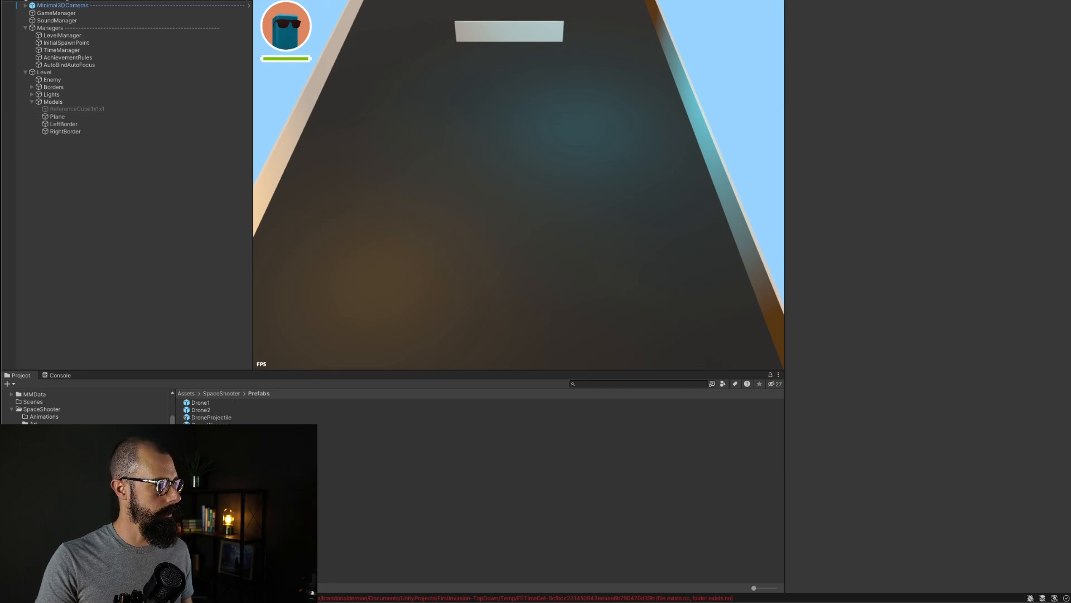
# Step: Open the Drone2 prefab, review its root's Character Movement settings, then exit prefab mode
pyautogui.click(201, 411)
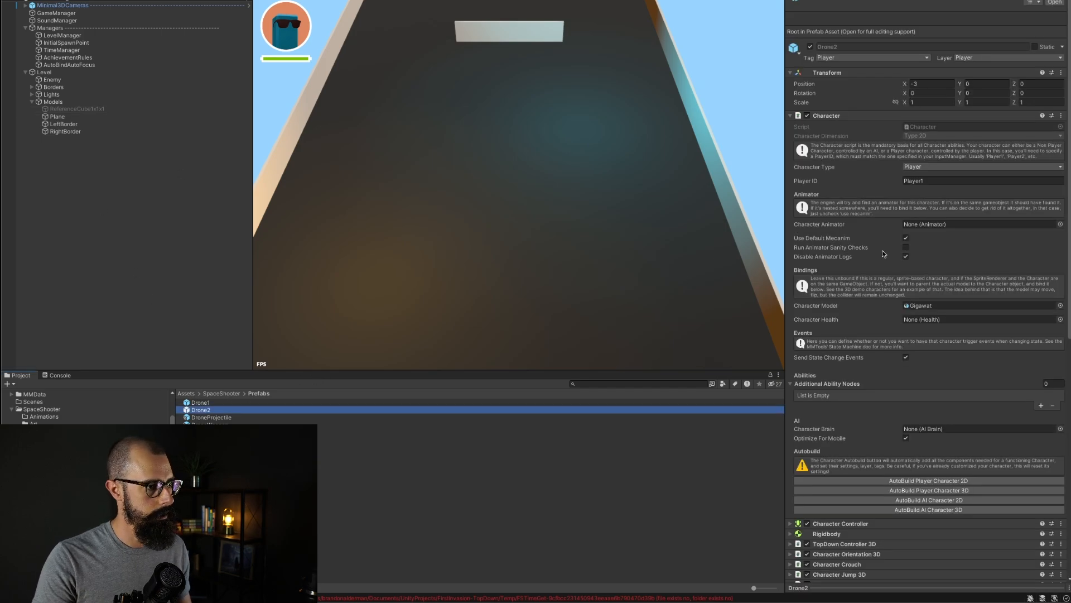
pyautogui.doubleClick(201, 410)
pyautogui.click(65, 24)
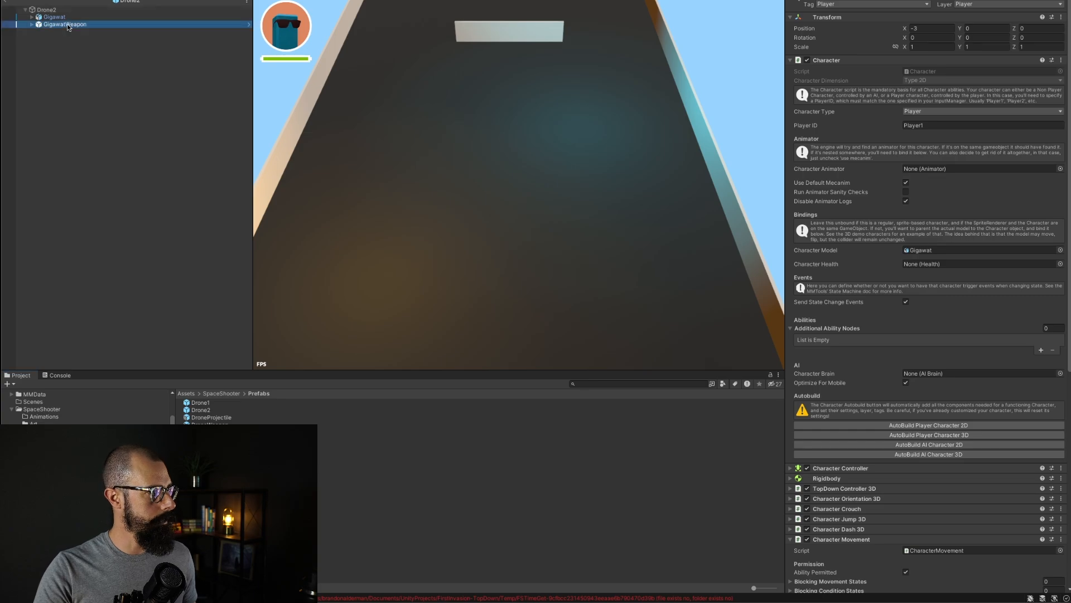
pyautogui.click(47, 10)
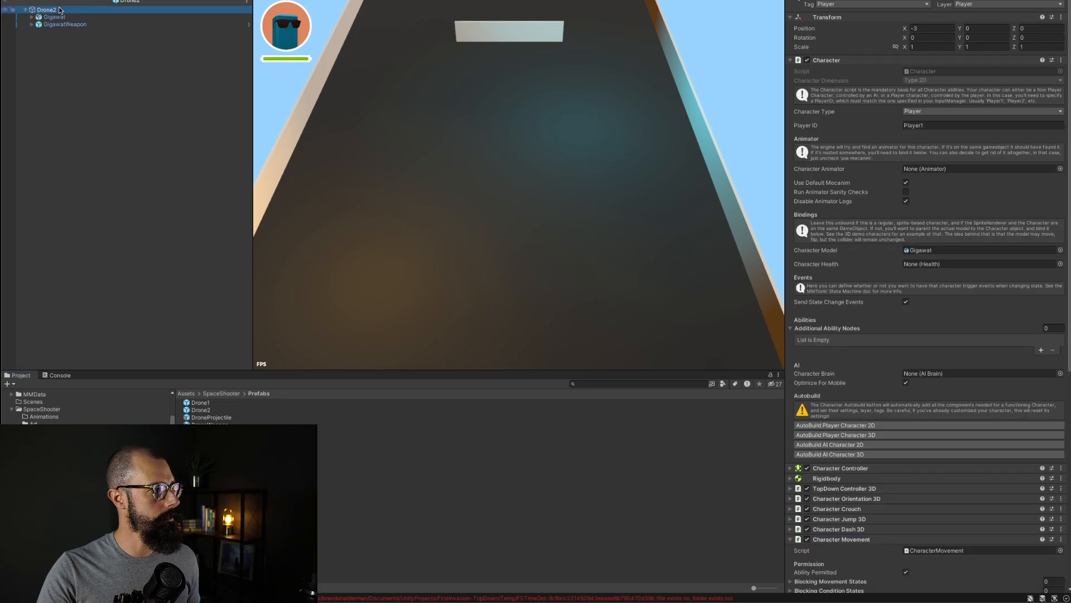
pyautogui.scroll(-15, 917, 380)
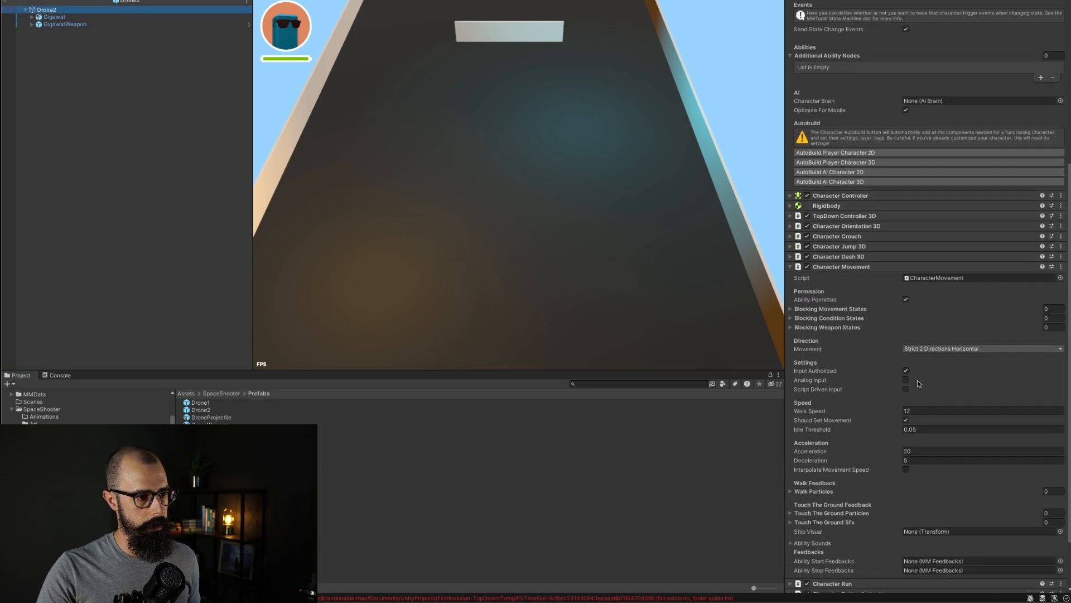
pyautogui.scroll(15, 891, 320)
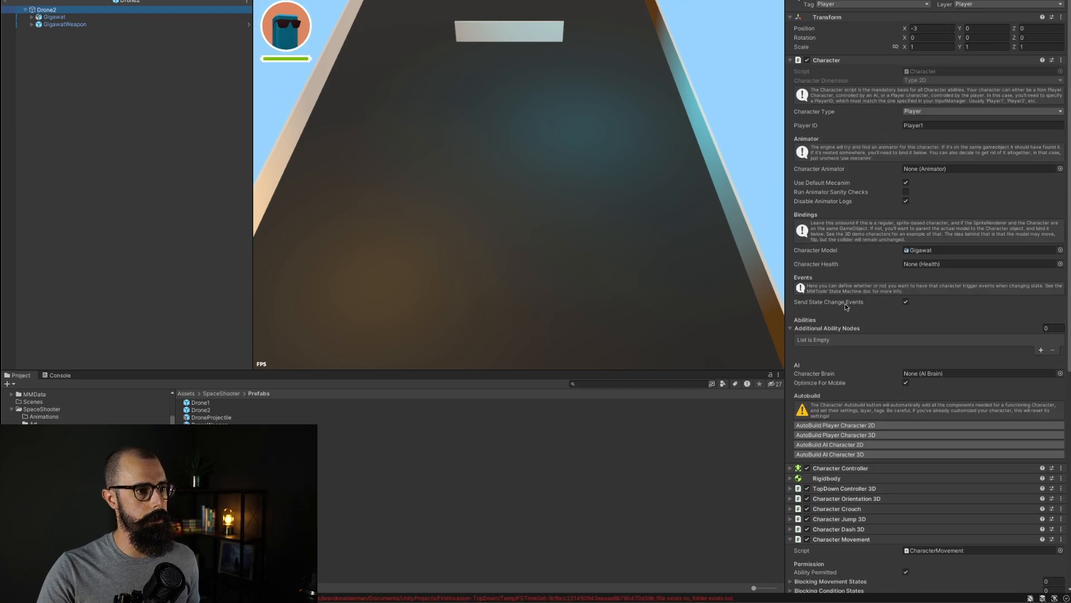
pyautogui.scroll(-13, 865, 390)
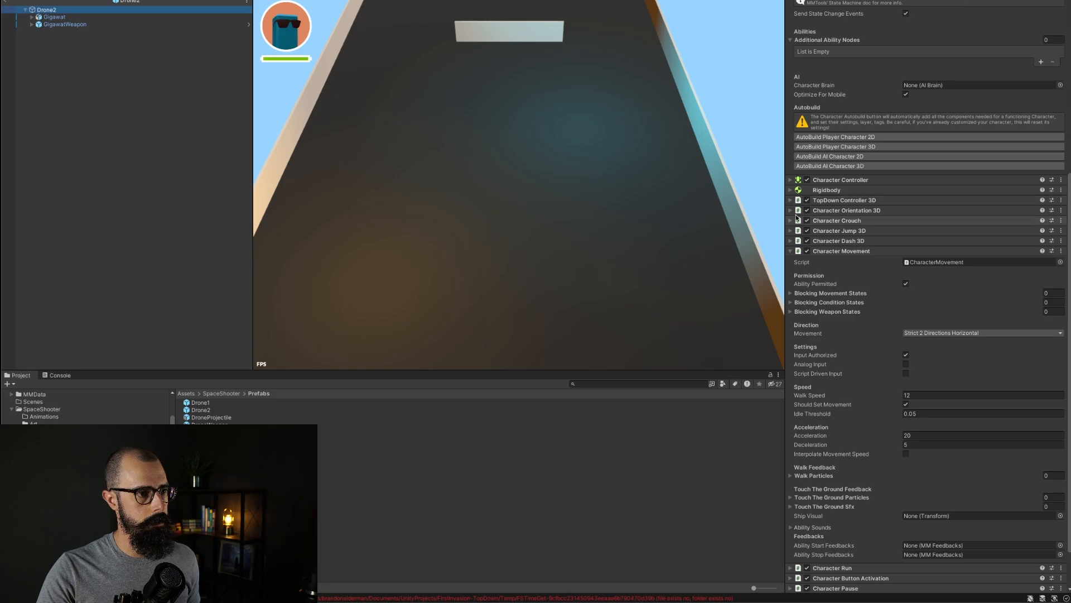
pyautogui.click(841, 250)
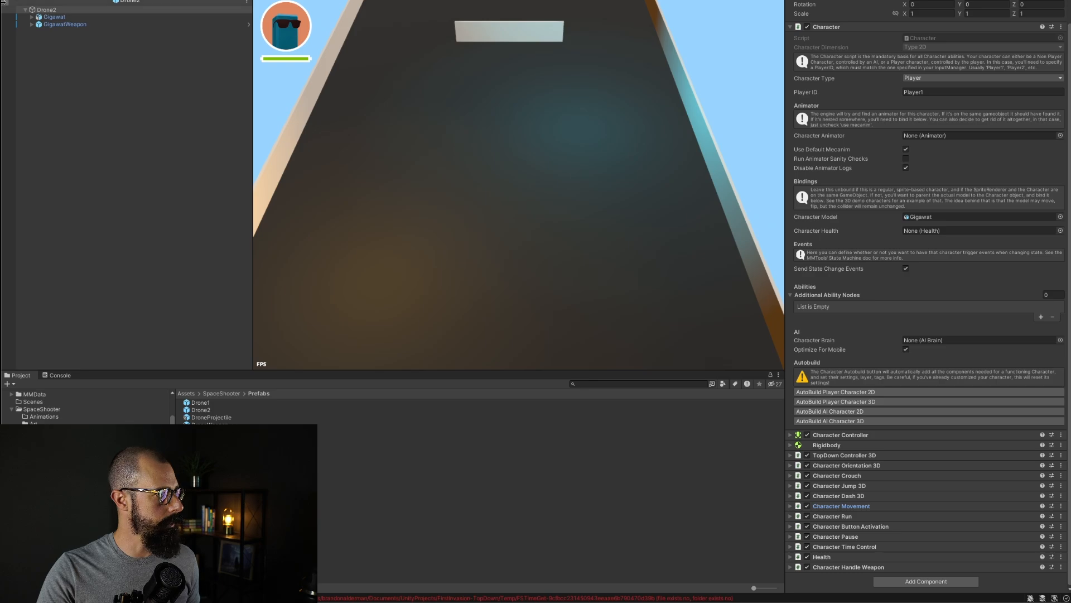
pyautogui.click(6, 2)
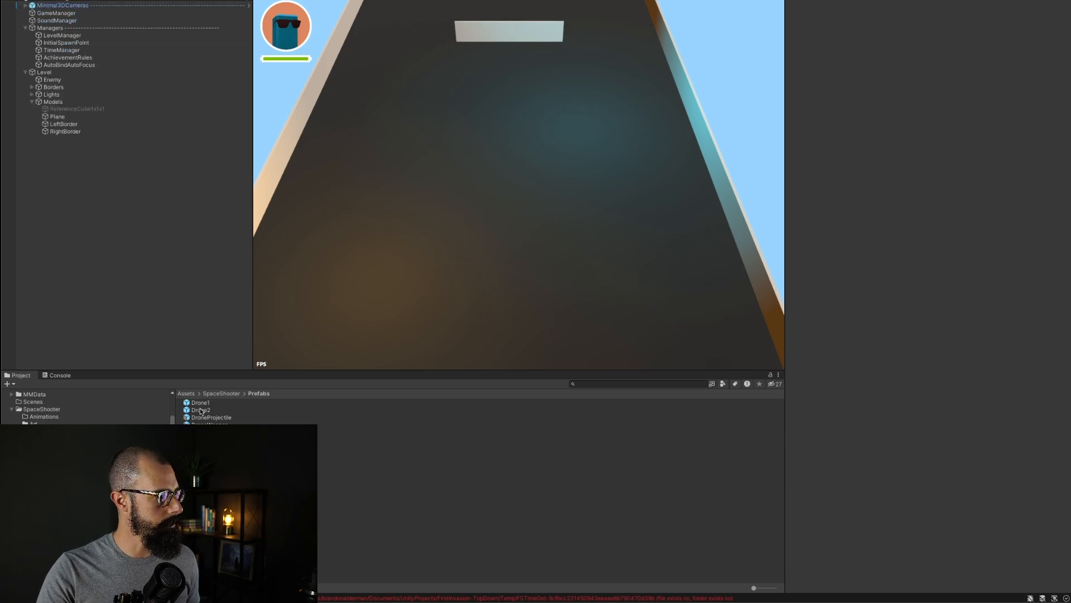
# Step: Place Drone2 and Drone1 prefab instances in the scene hierarchy and select each in turn
pyautogui.moveTo(201, 411); pyautogui.dragTo(124, 293)
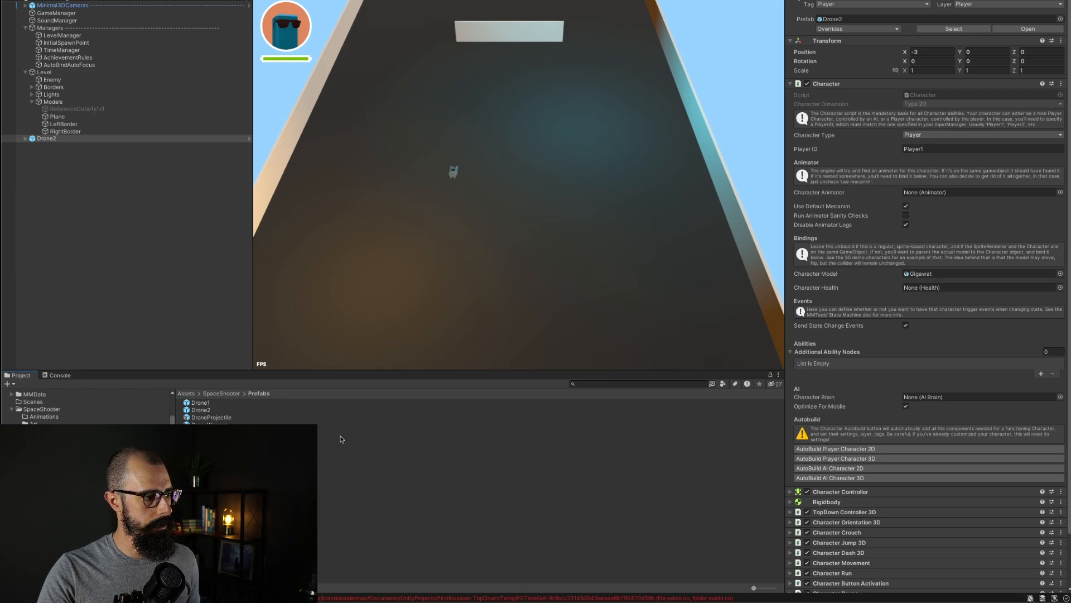
pyautogui.click(202, 403)
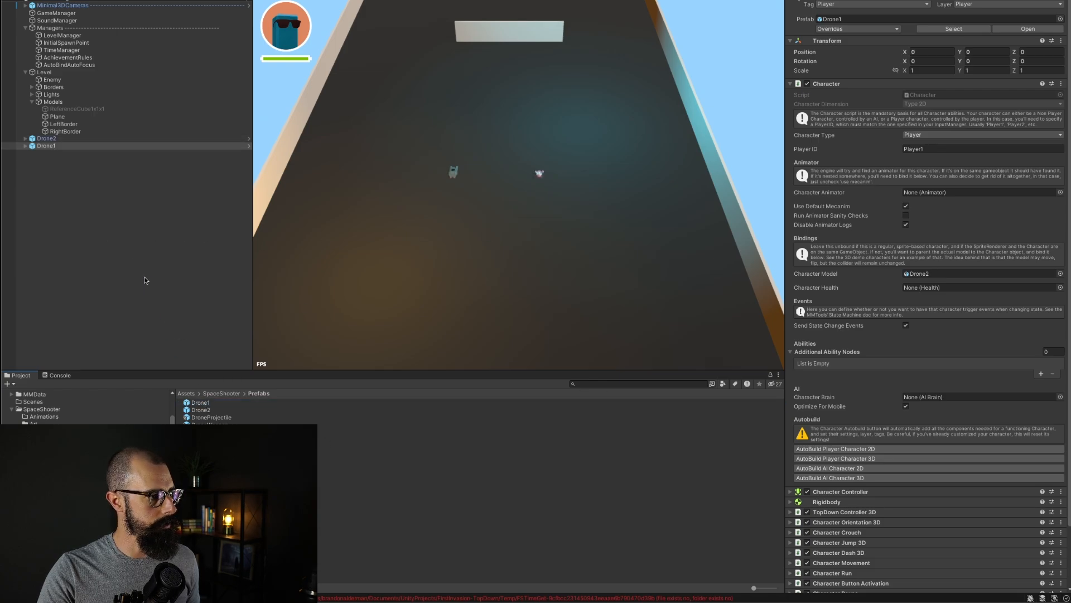
pyautogui.click(93, 146)
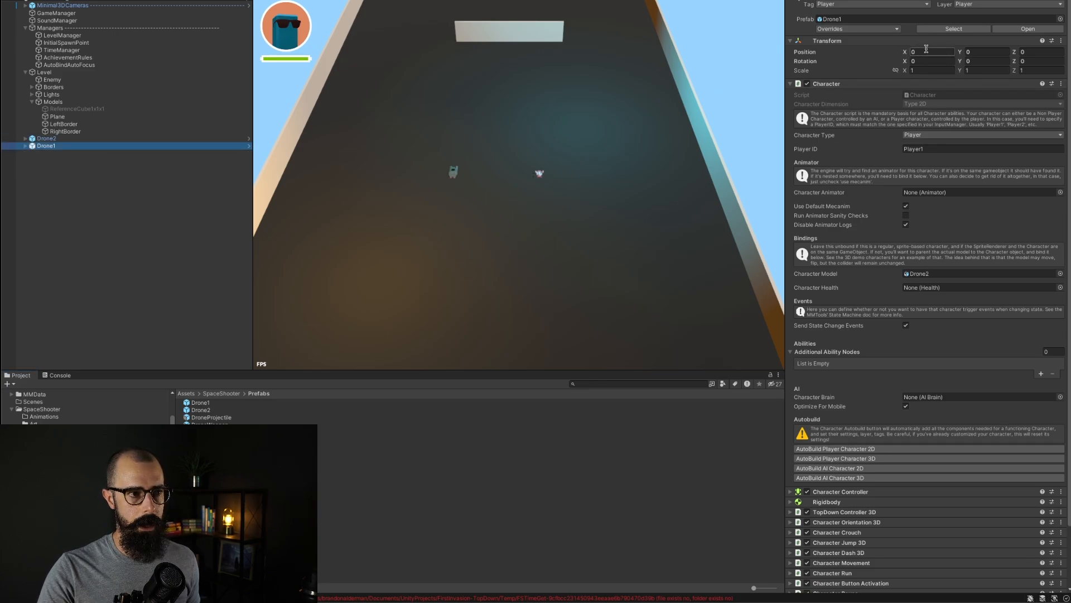
pyautogui.click(55, 139)
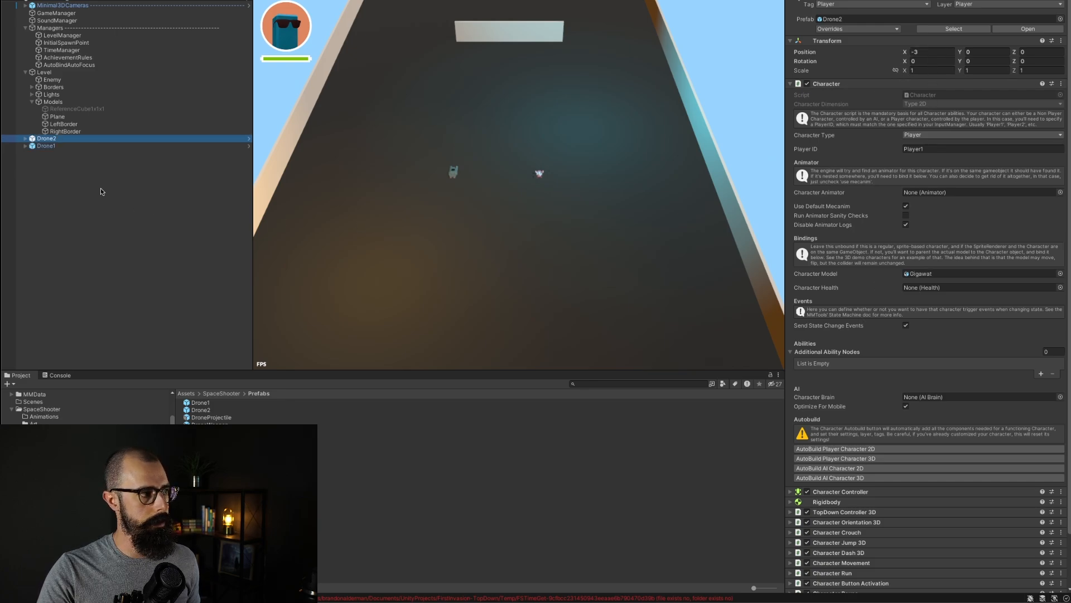
pyautogui.click(52, 147)
# Step: Compare the Drone1 and Drone2 instances' component settings and their model children's transforms in the scene
pyautogui.scroll(-3, 871, 414)
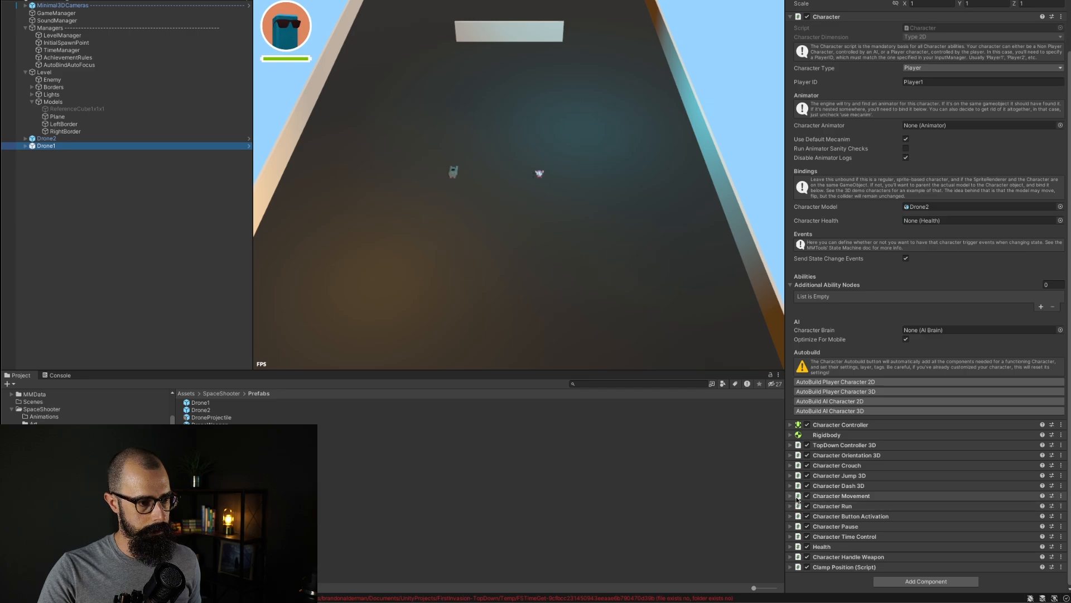
pyautogui.click(796, 497)
pyautogui.scroll(-8, 891, 497)
pyautogui.scroll(-6, 891, 497)
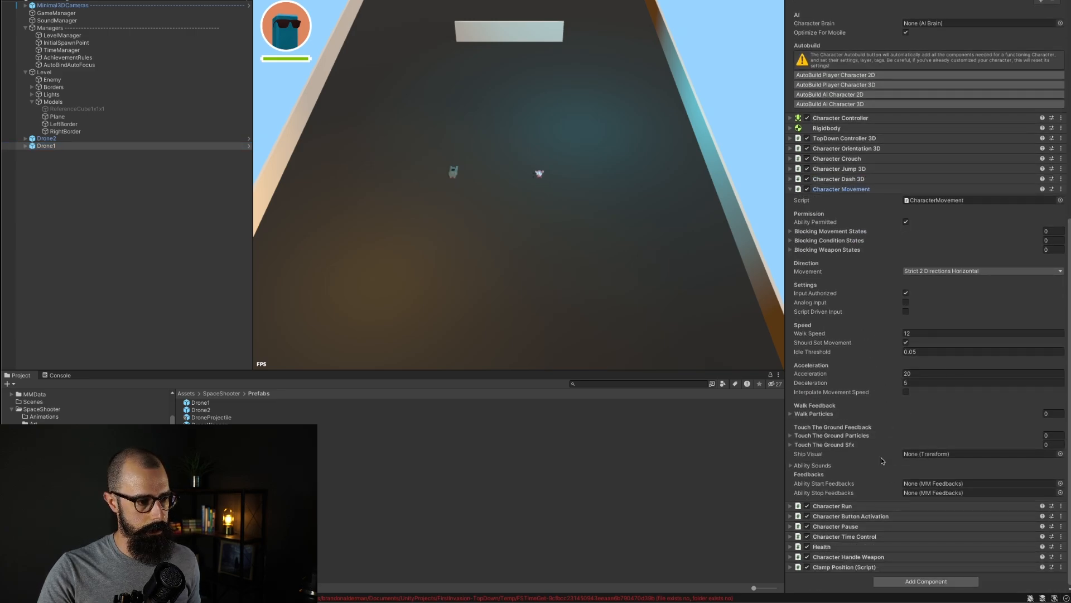
pyautogui.click(844, 566)
pyautogui.scroll(-5, 857, 516)
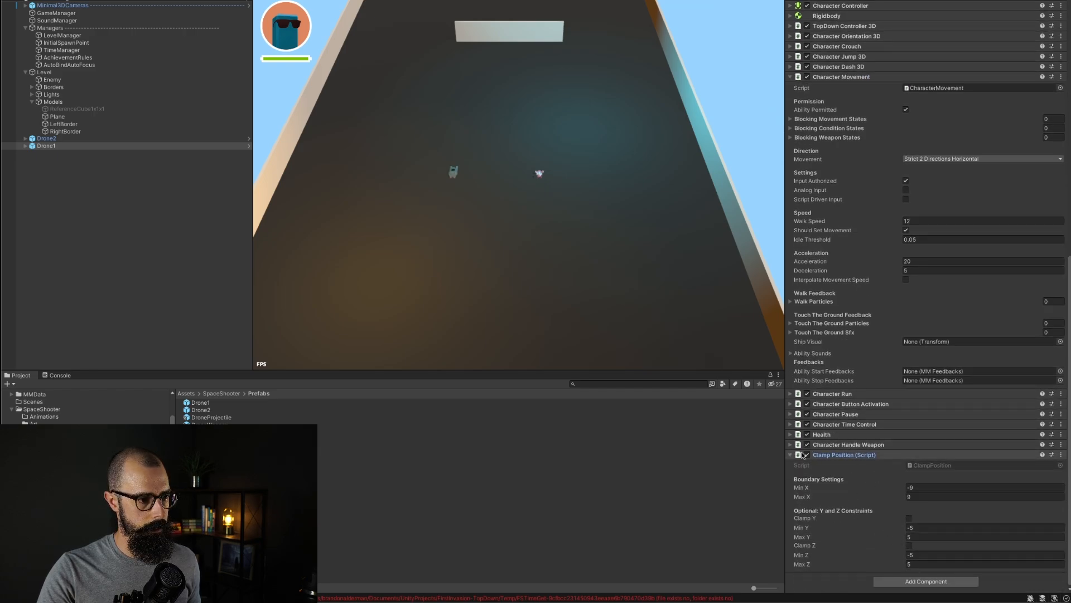
pyautogui.click(790, 455)
pyautogui.scroll(7, 832, 279)
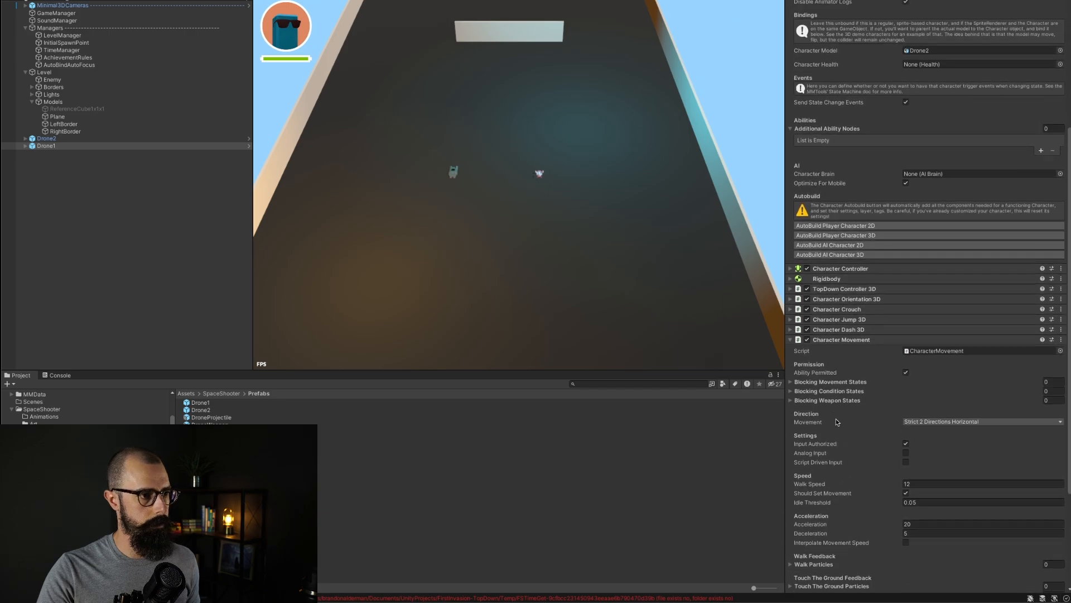
pyautogui.click(790, 279)
pyautogui.click(789, 279)
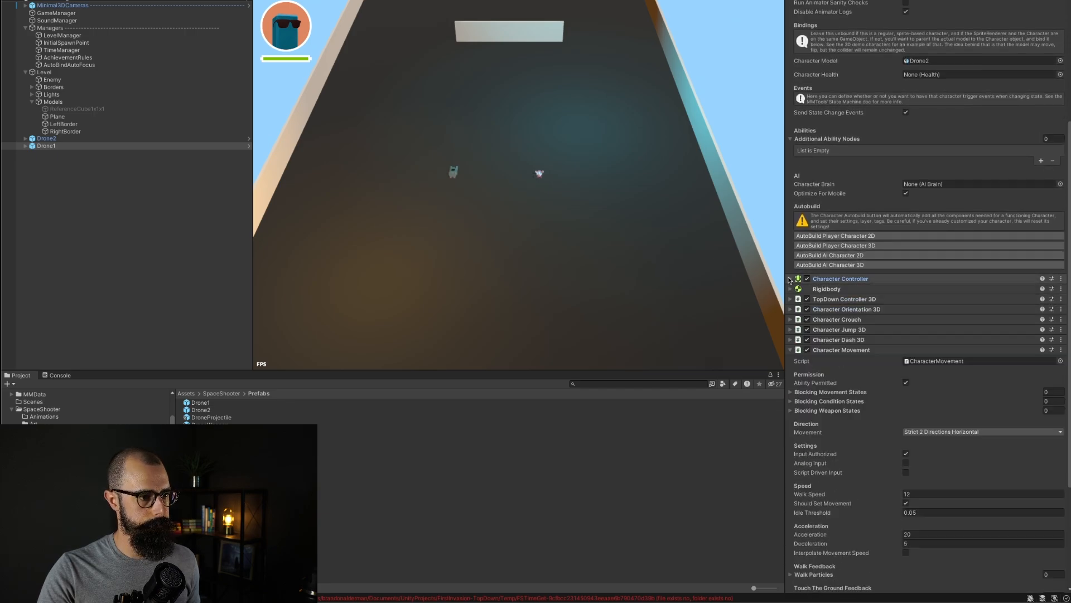
pyautogui.click(790, 309)
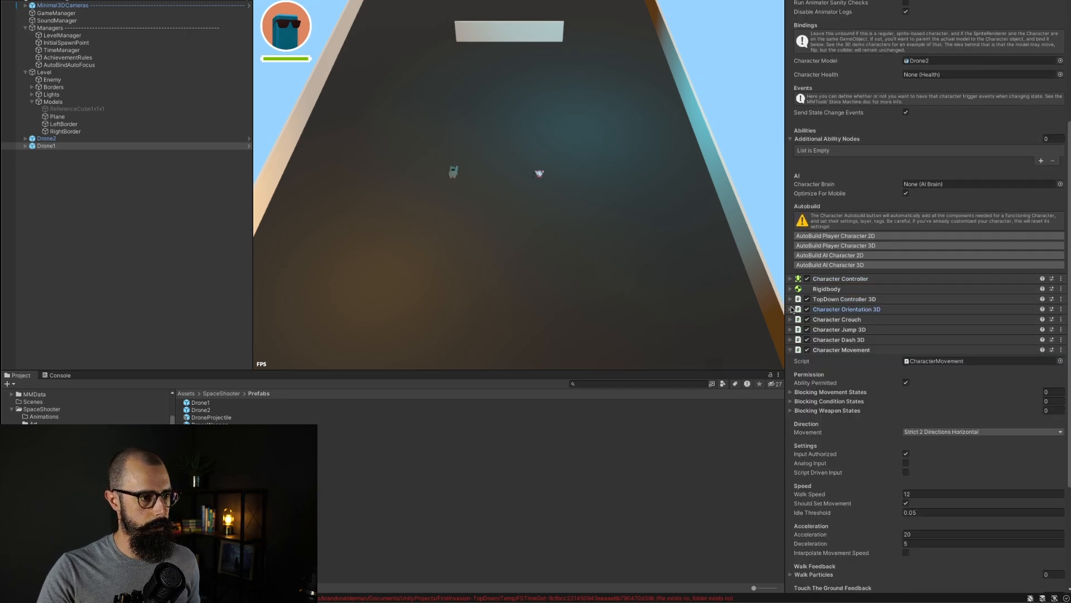
pyautogui.scroll(-1, 849, 422)
pyautogui.scroll(-5, 848, 422)
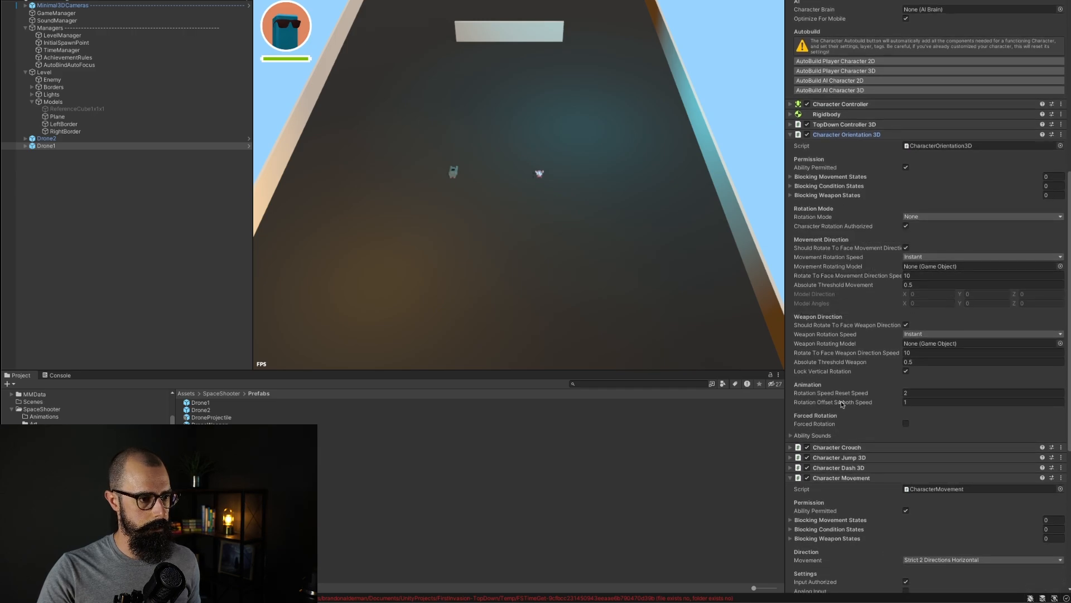
pyautogui.scroll(-10, 866, 309)
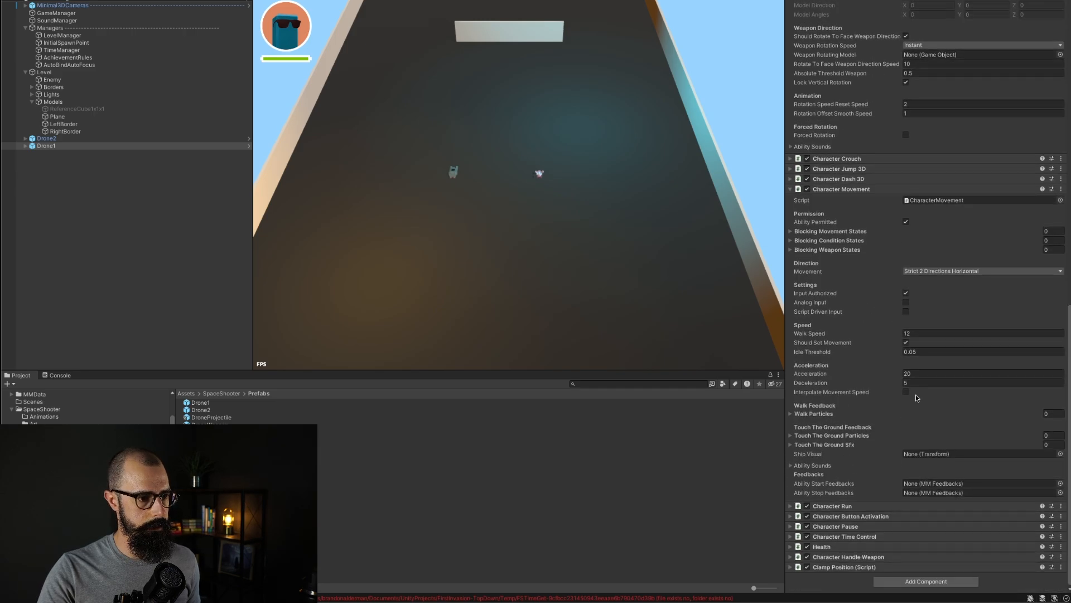
pyautogui.scroll(8, 863, 377)
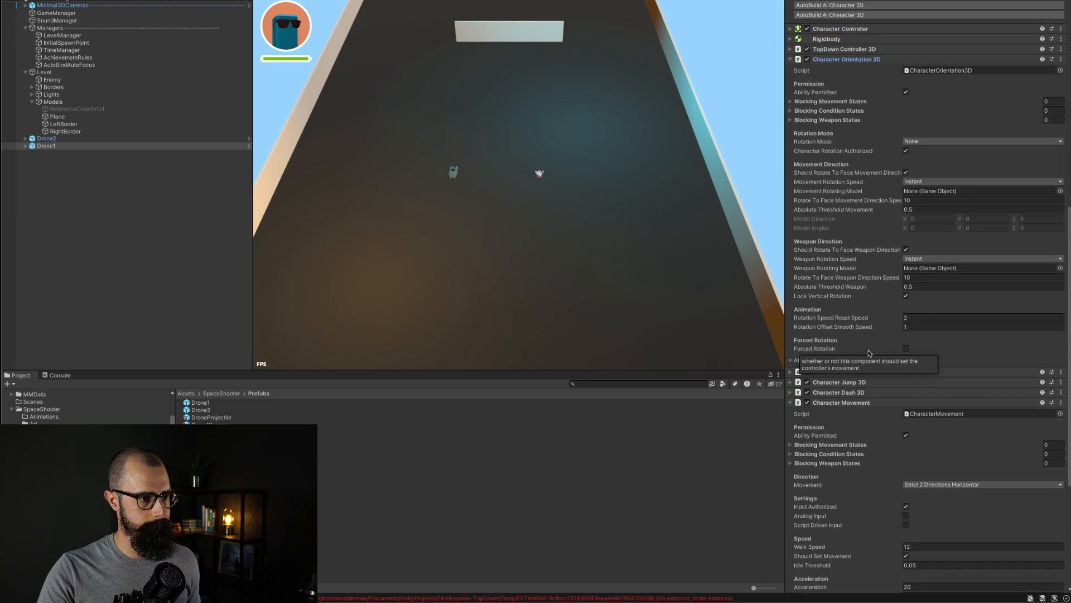
pyautogui.scroll(13, 869, 353)
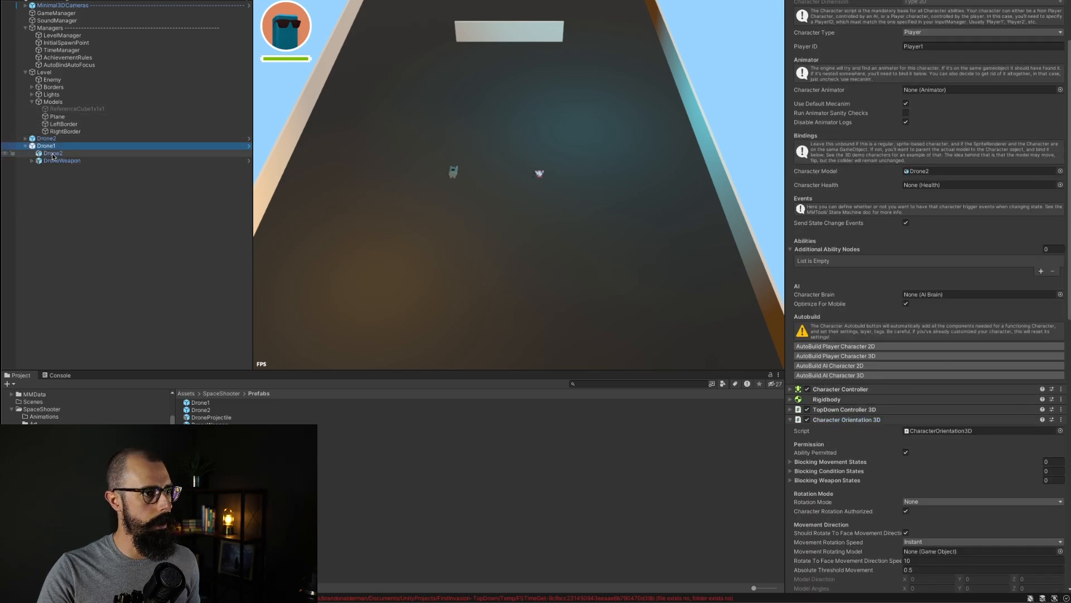
pyautogui.click(53, 154)
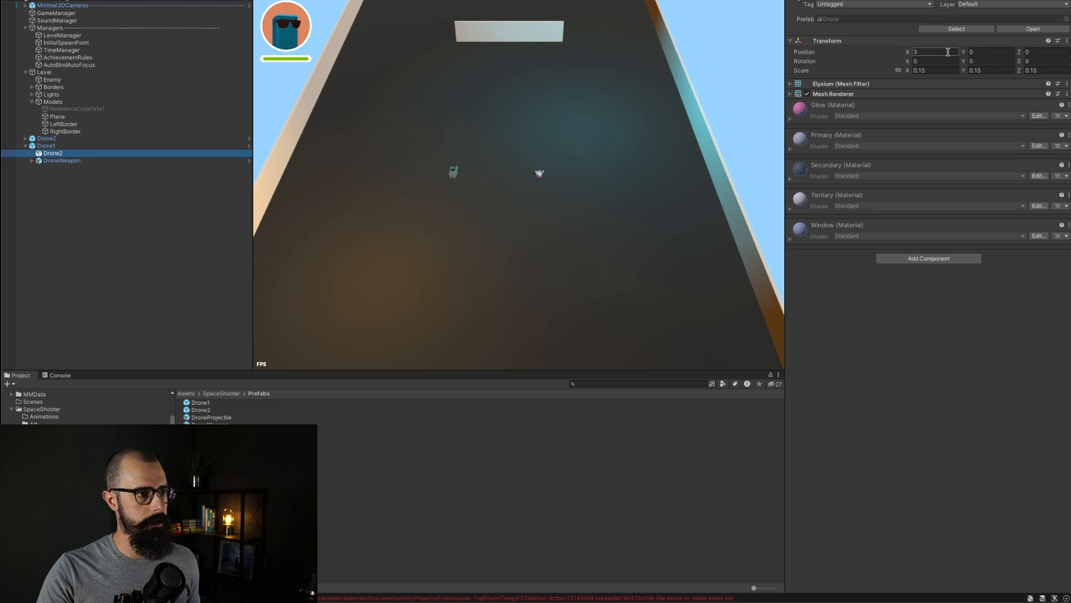
pyautogui.click(31, 139)
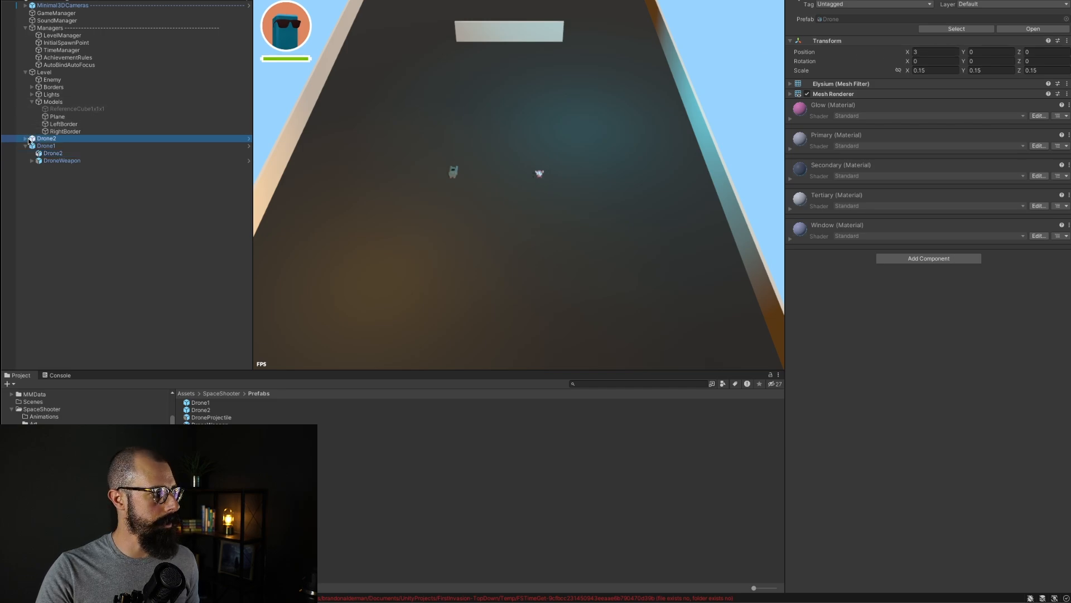
pyautogui.click(54, 146)
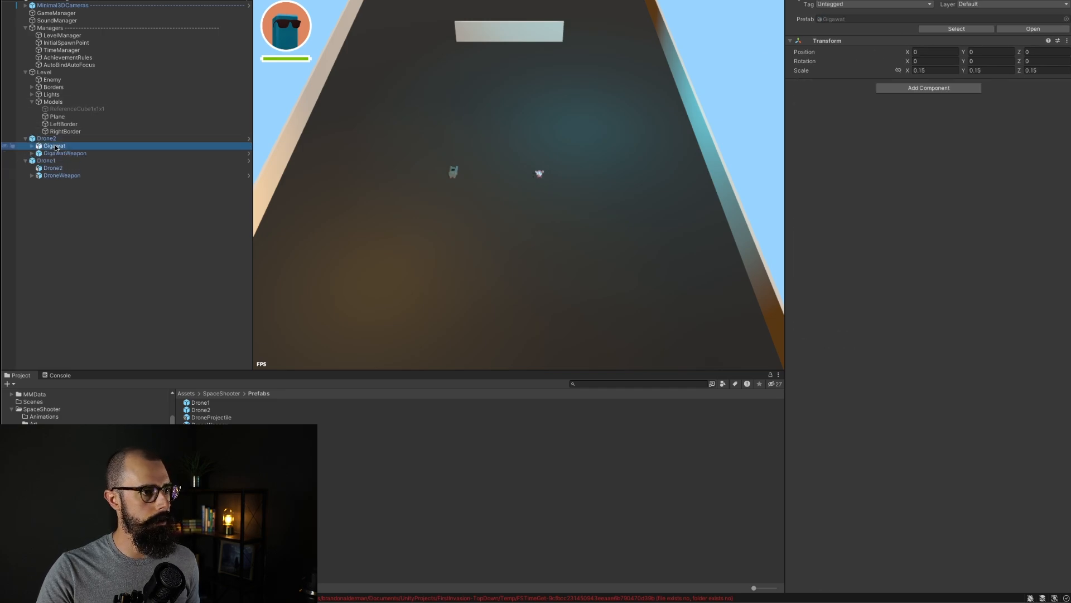
pyautogui.click(44, 139)
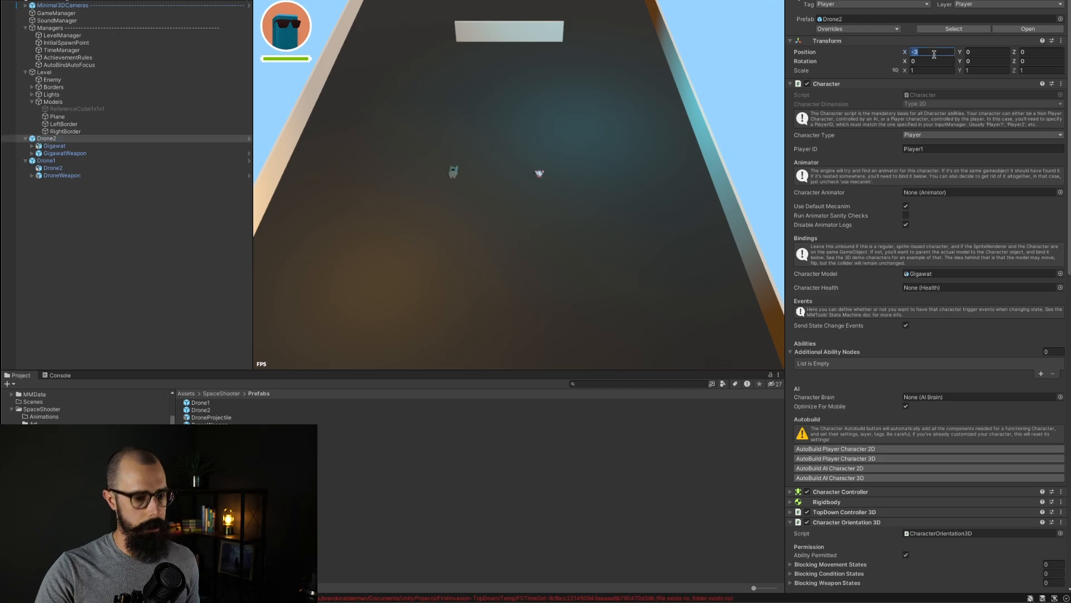
pyautogui.click(177, 243)
# Step: Delete the Drone2 and Drone1 instances from the scene hierarchy
pyautogui.click(79, 139)
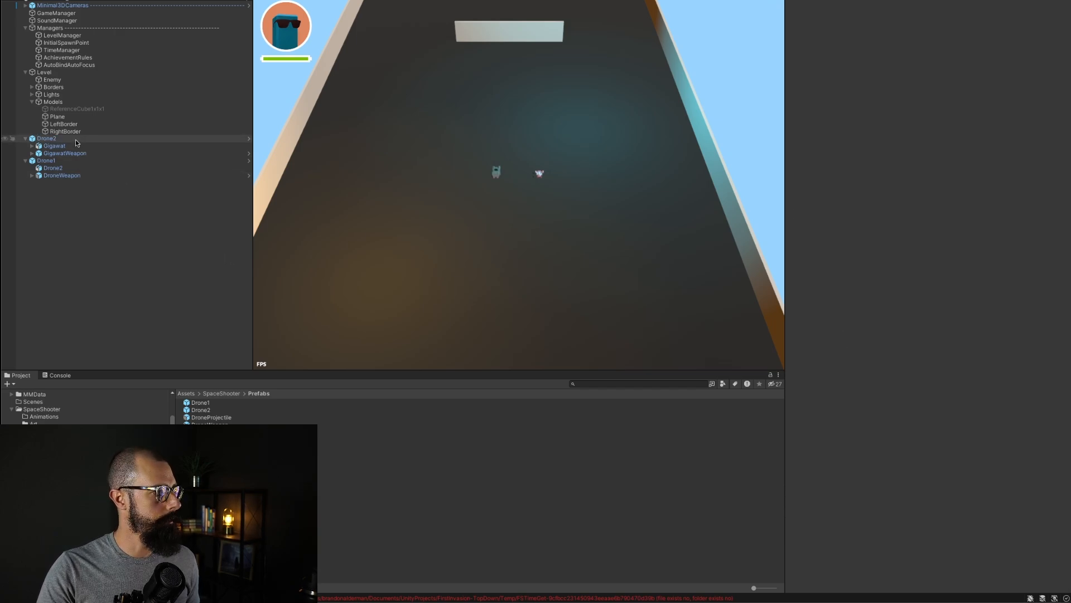
pyautogui.rightClick(78, 139)
pyautogui.click(92, 210)
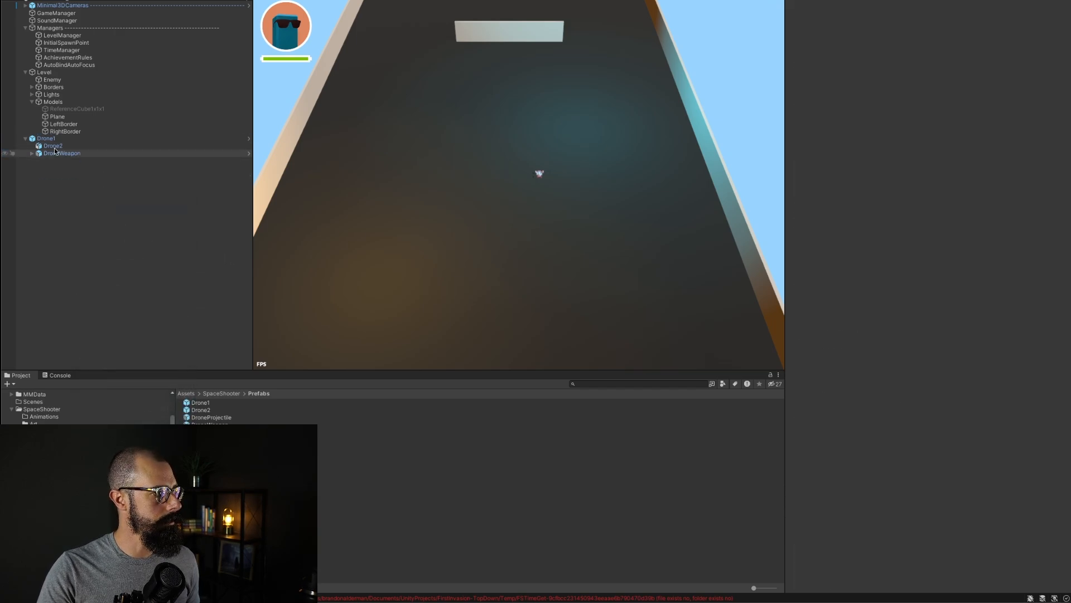
pyautogui.click(59, 139)
pyautogui.rightClick(59, 139)
pyautogui.click(76, 210)
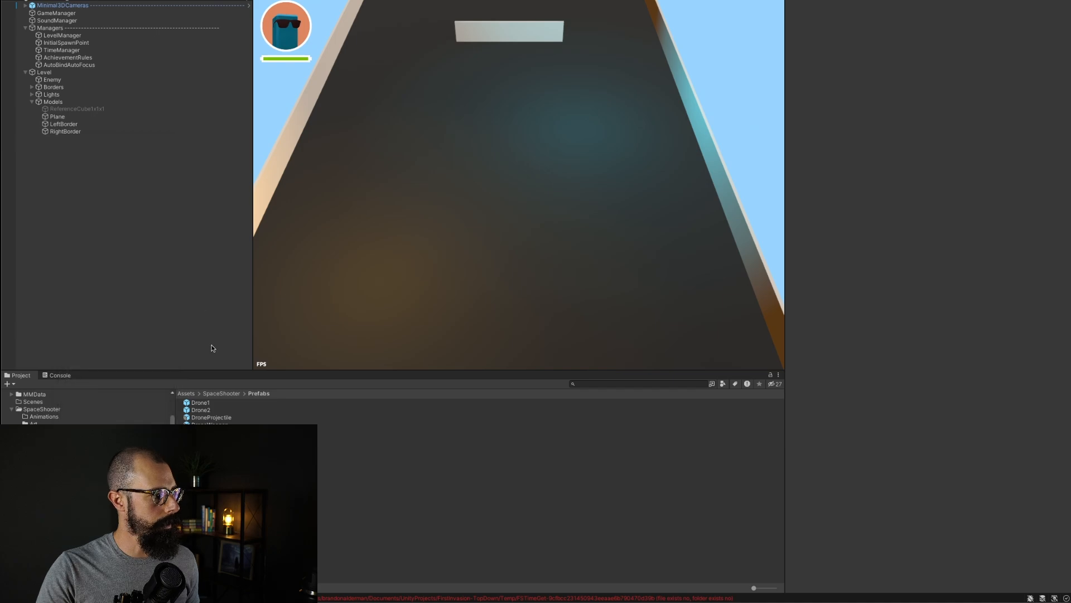
# Step: Open the Drone2 prefab, inspect the Gigawat model's position, then exit prefab mode
pyautogui.doubleClick(199, 412)
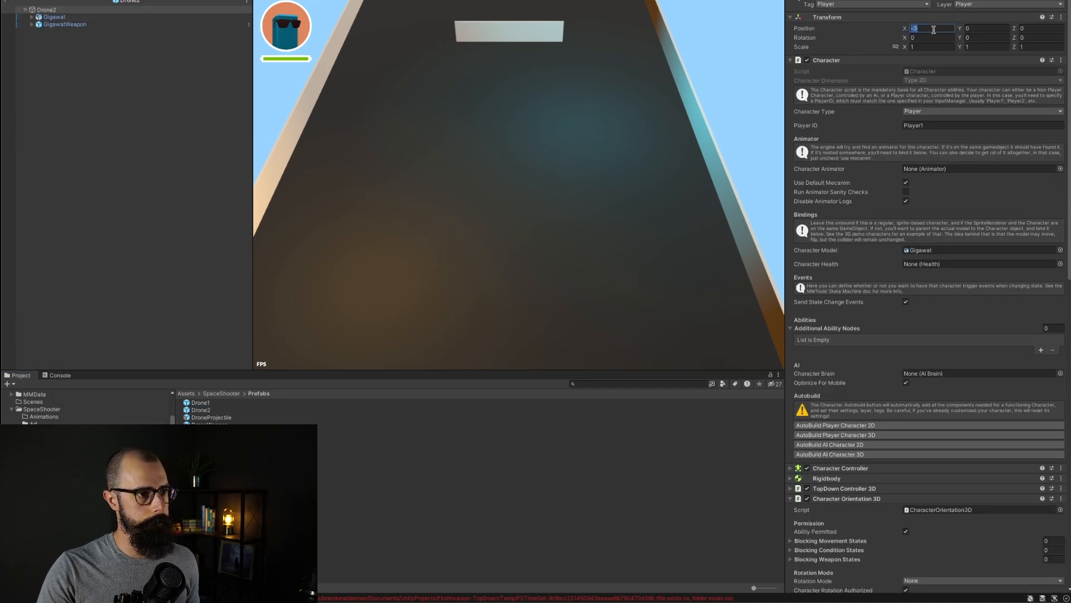
pyautogui.click(98, 111)
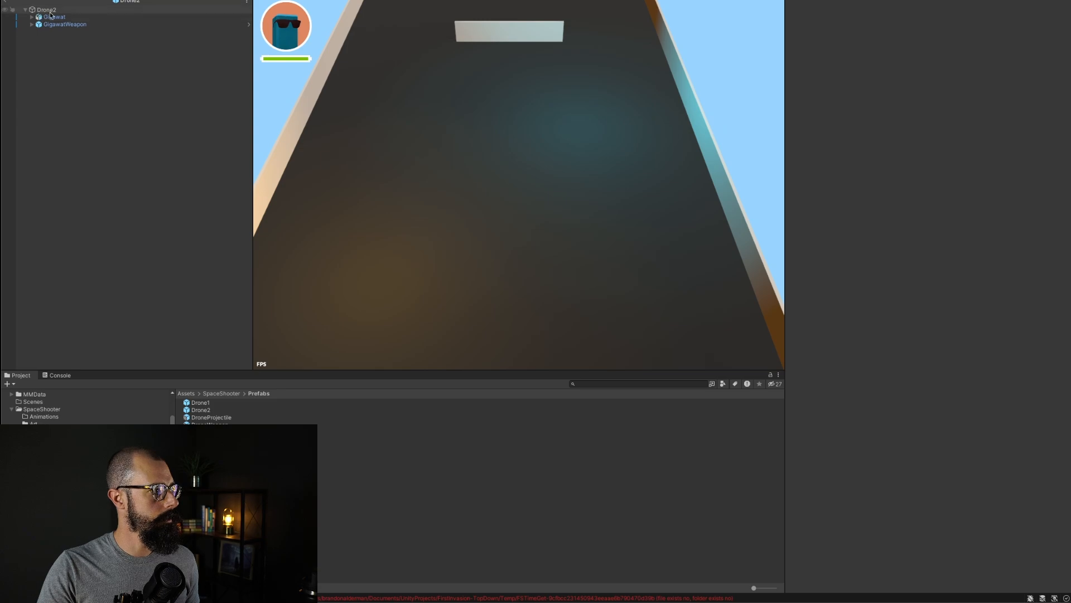
pyautogui.click(54, 17)
pyautogui.click(942, 48)
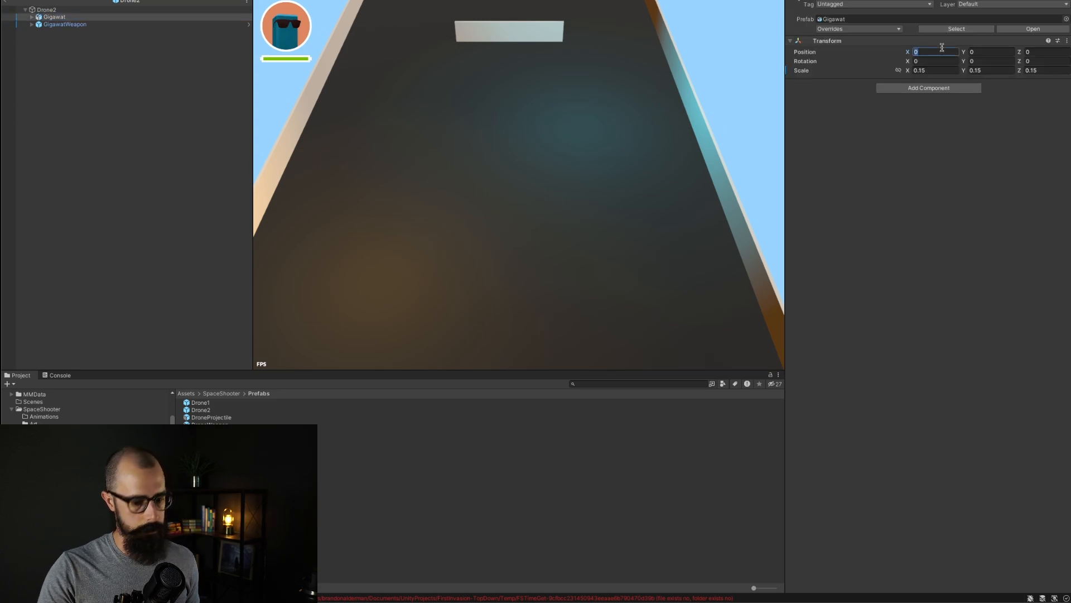
pyautogui.click(113, 108)
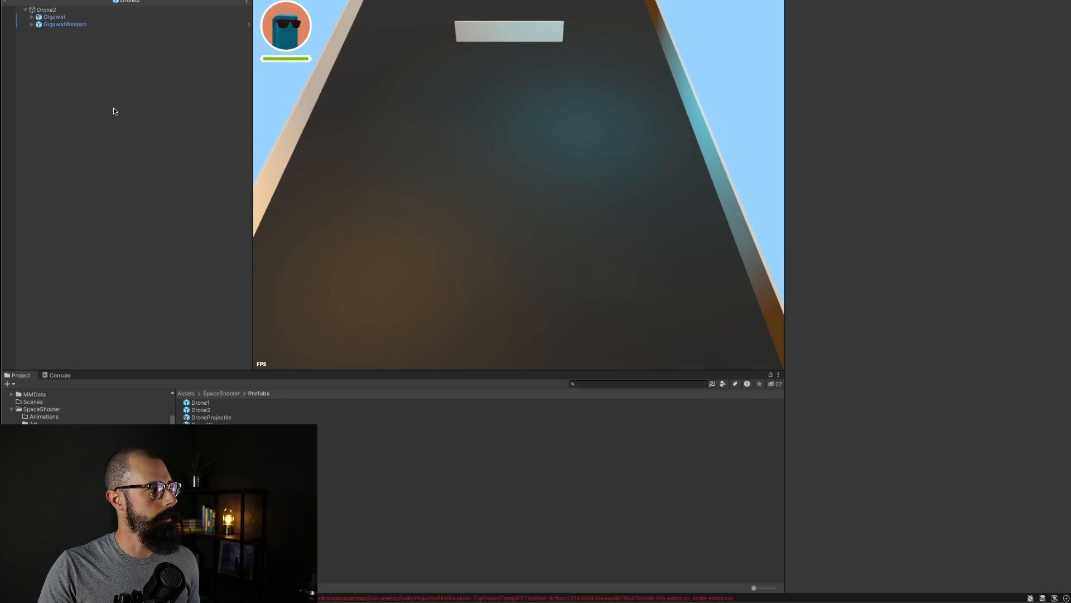
pyautogui.click(6, 3)
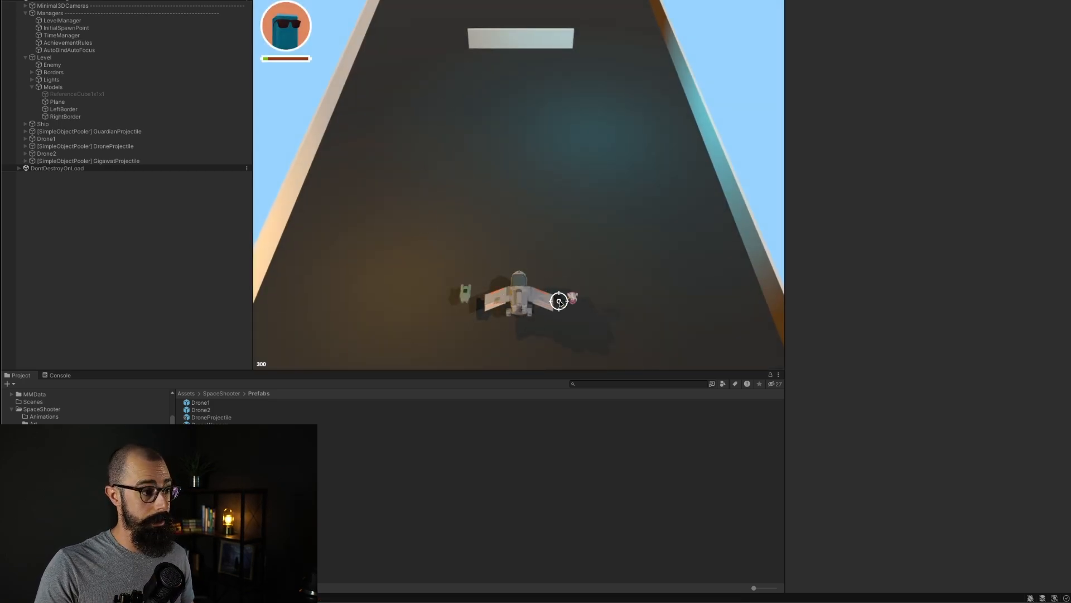
# Step: Play-test the ship by strafing left and right and firing at targets, then stop play mode
pyautogui.press('a')
pyautogui.press('d')
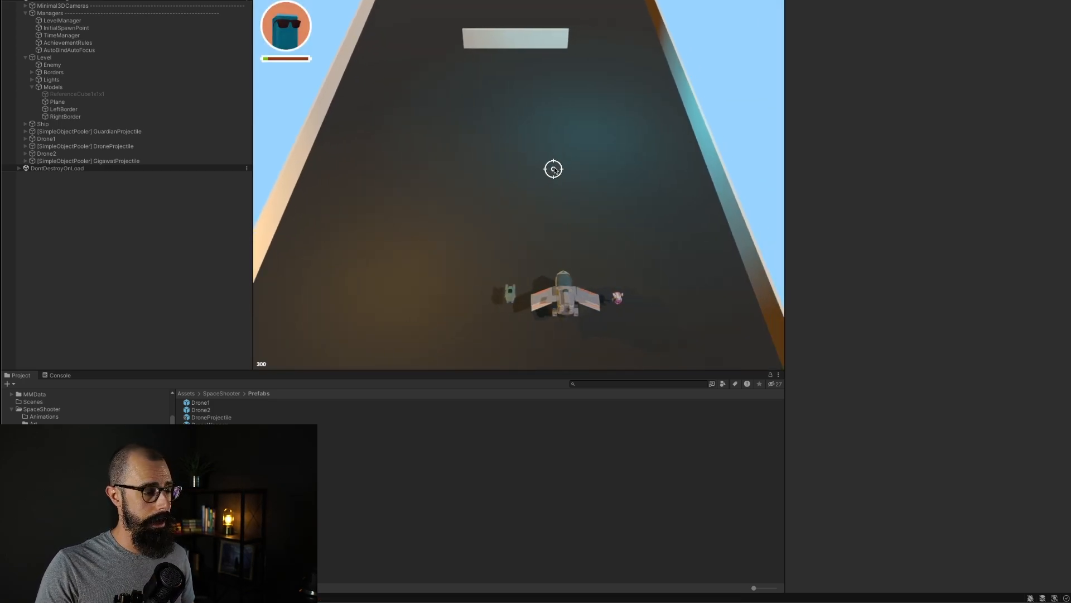
pyautogui.press('a')
pyautogui.press('d')
pyautogui.press('a')
pyautogui.press('d')
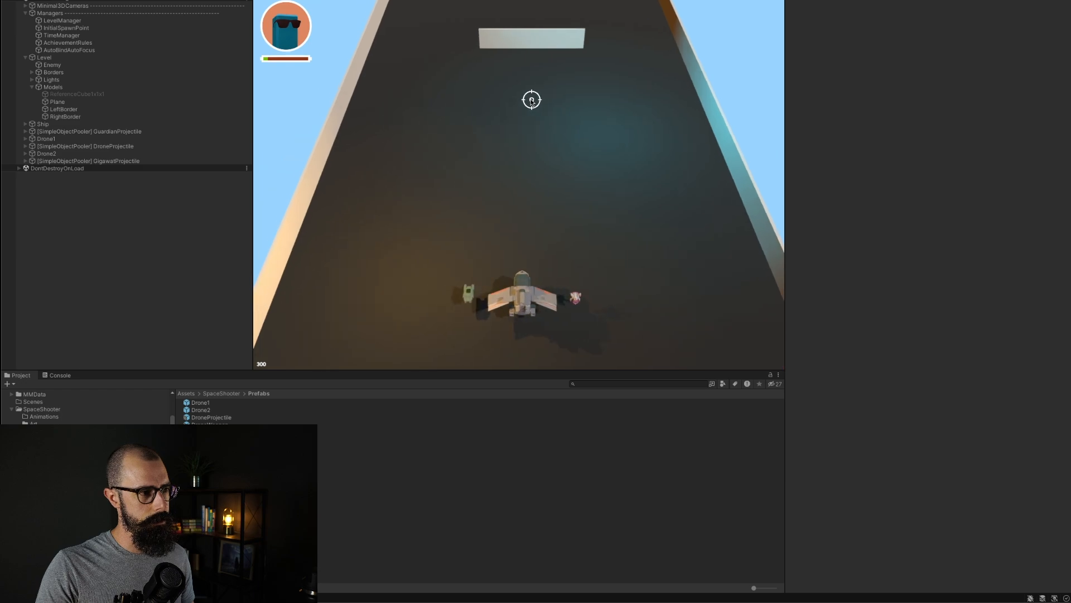
pyautogui.click(529, 100)
pyautogui.press('a')
pyautogui.press('d')
pyautogui.press('a')
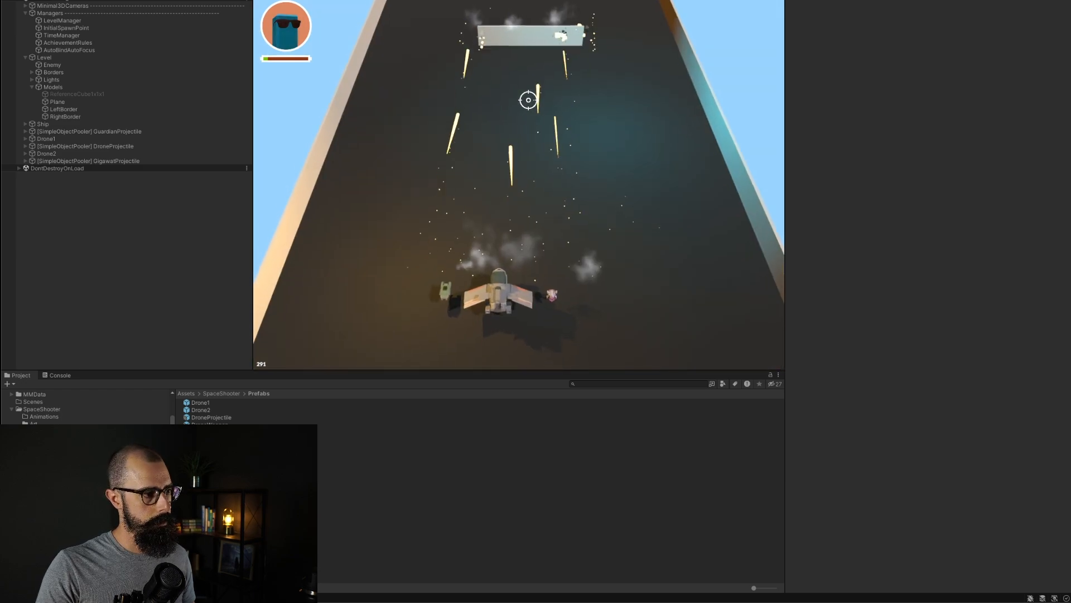
pyautogui.click(419, 290)
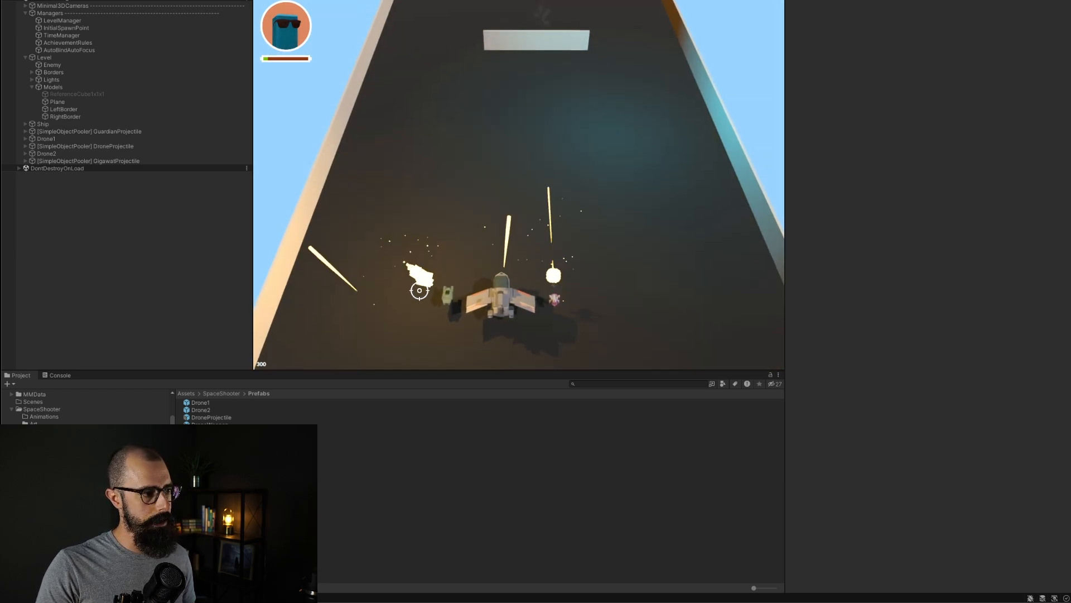
pyautogui.moveTo(409, 290)
pyautogui.mouseDown()
pyautogui.moveTo(428, 209)
pyautogui.moveTo(540, 209)
pyautogui.moveTo(612, 229)
pyautogui.moveTo(480, 176)
pyautogui.moveTo(455, 200)
pyautogui.moveTo(470, 206)
pyautogui.moveTo(475, 187)
pyautogui.mouseUp()
pyautogui.click(516, 1)
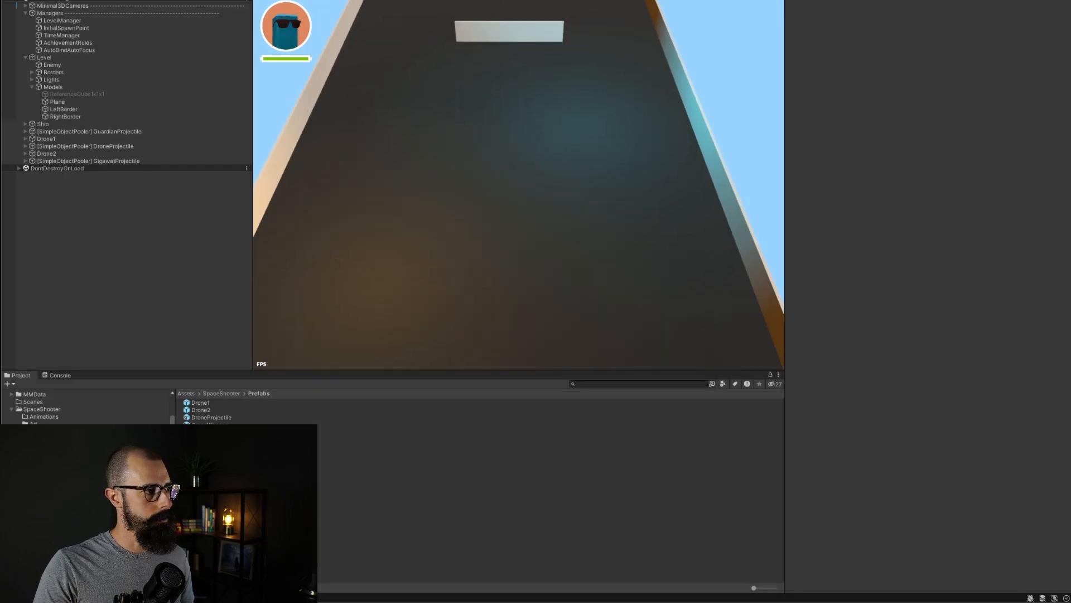
# Step: Open the Drone2 prefab and set GigawatWeapon's Weapon Attachment Offset X to 0
pyautogui.doubleClick(202, 410)
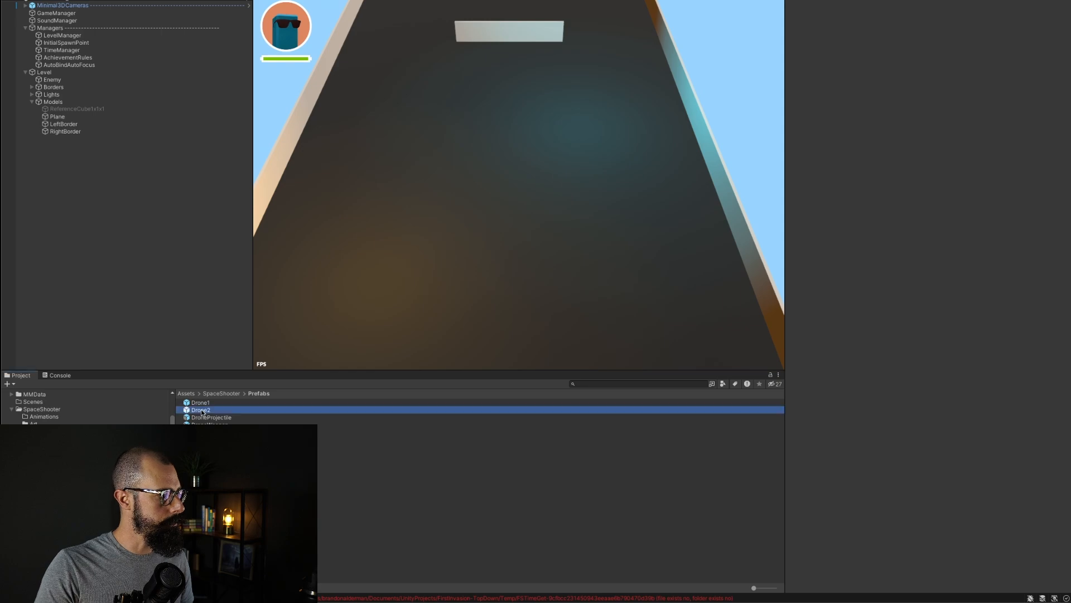
pyautogui.click(69, 24)
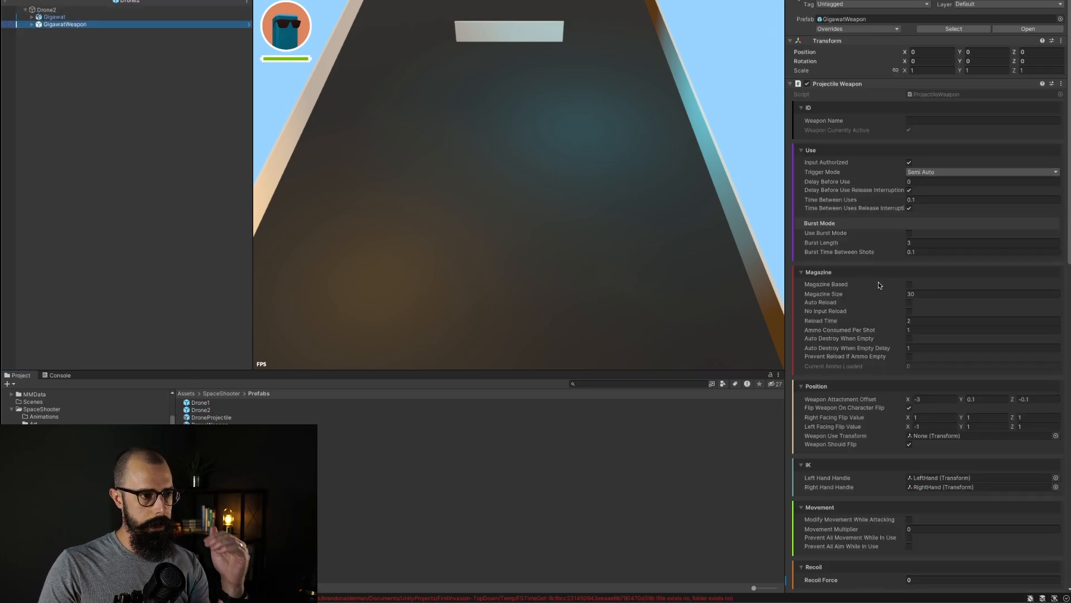
pyautogui.scroll(-5, 852, 253)
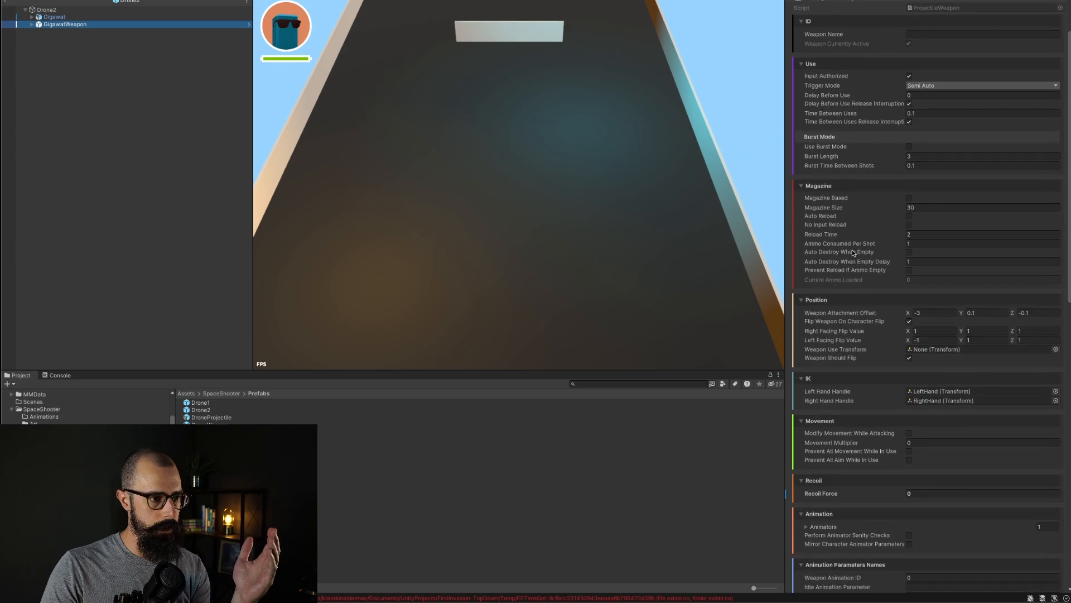
pyautogui.scroll(-1, 852, 252)
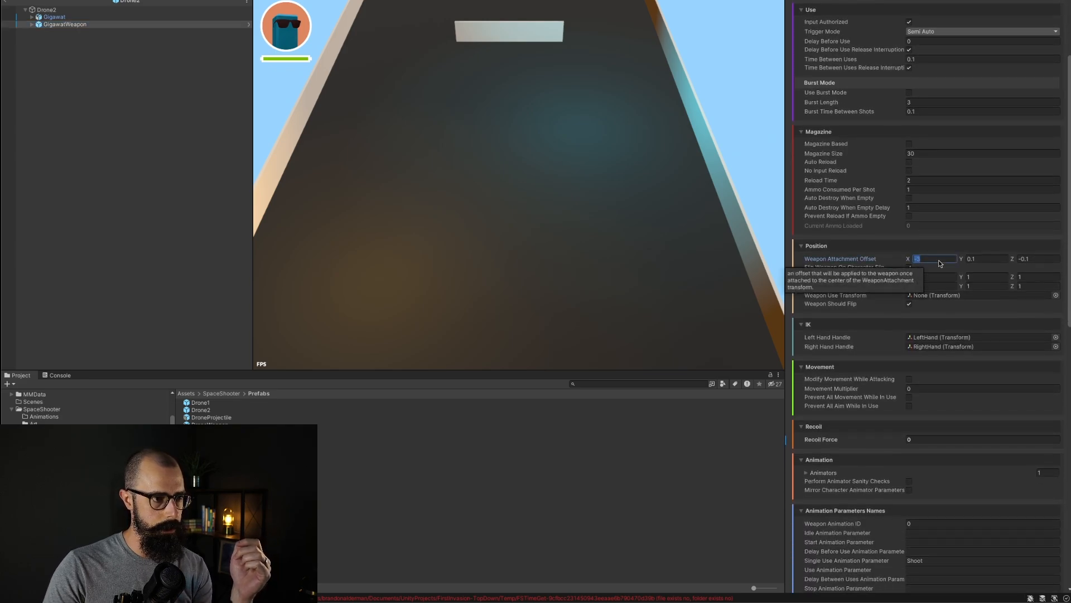
pyautogui.click(935, 246)
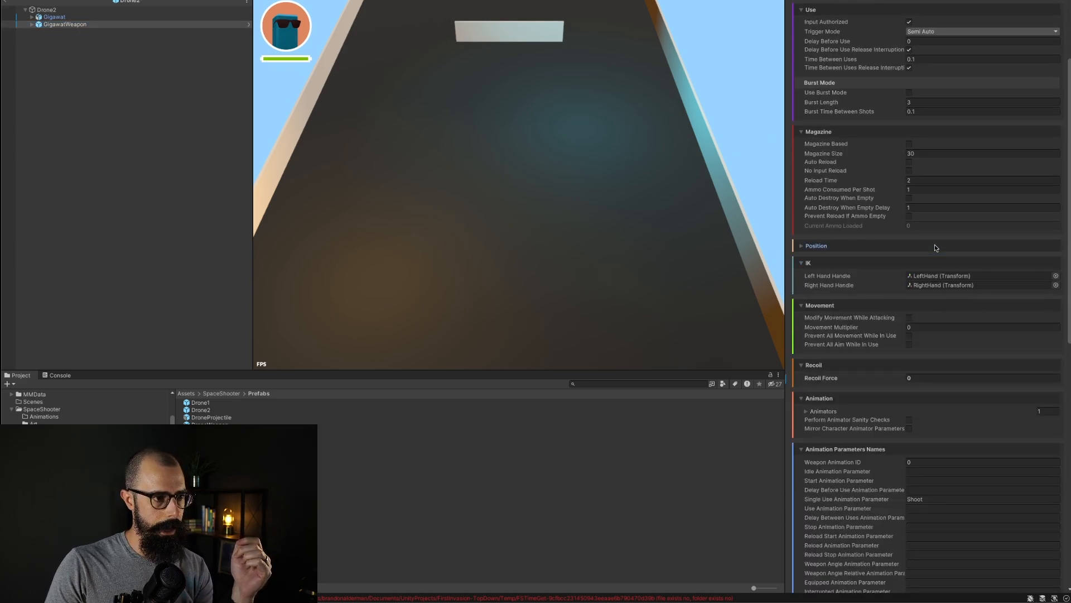
pyautogui.click(935, 245)
pyautogui.scroll(-6, 893, 395)
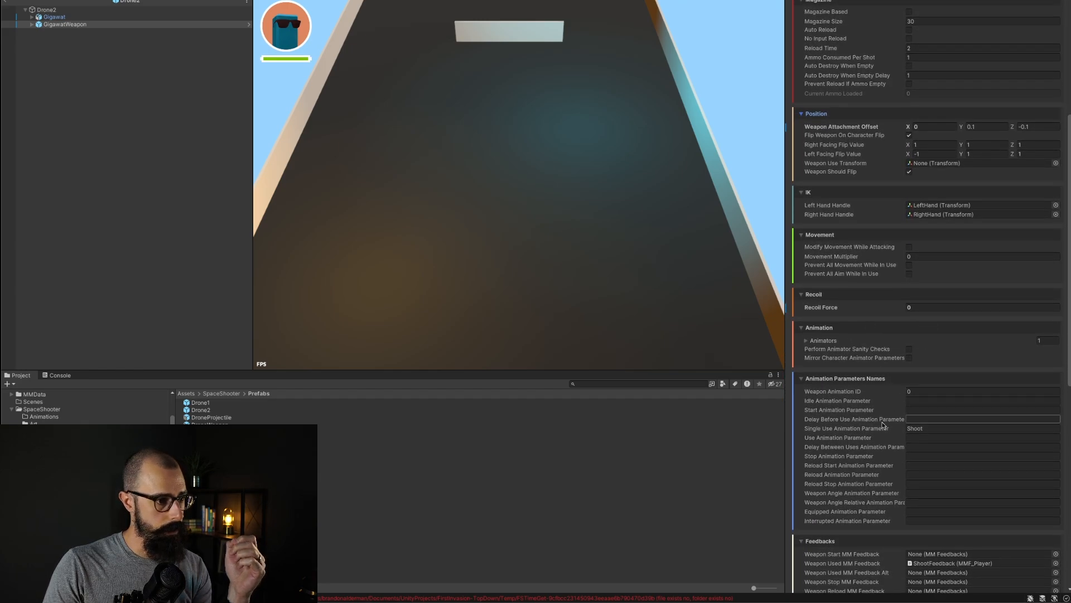
pyautogui.scroll(-6, 870, 466)
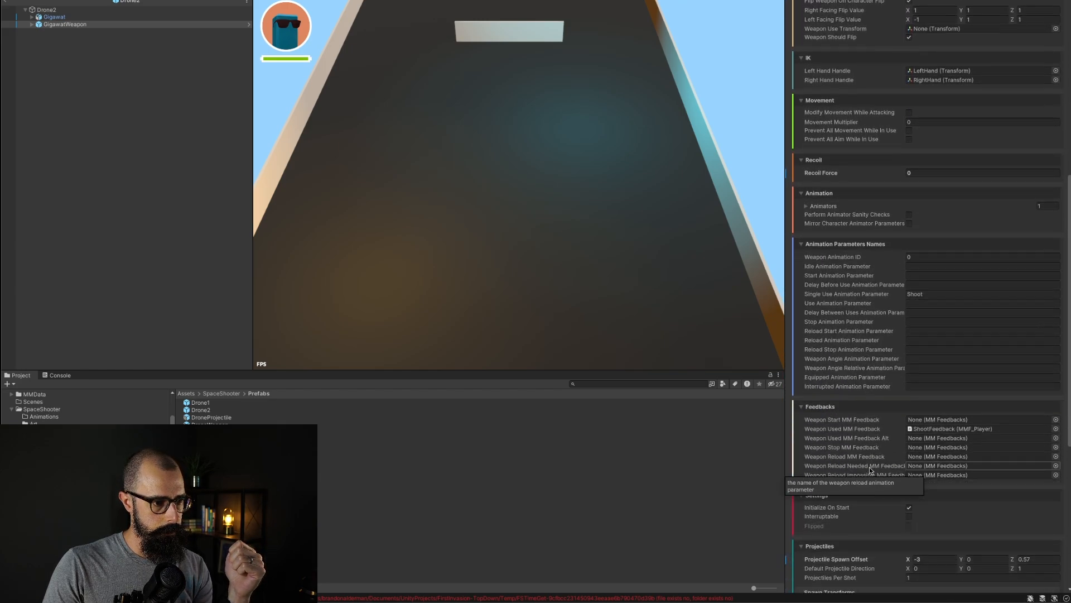
pyautogui.scroll(-10, 869, 466)
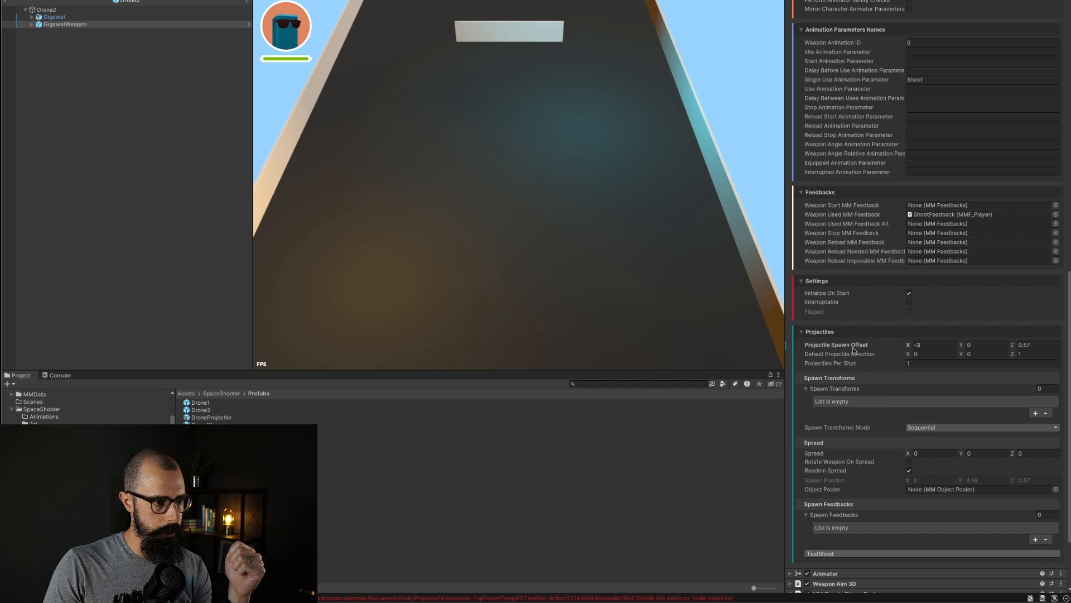
# Step: Set GigawatWeapon's Projectile Spawn Offset X to 0 and recheck its Weapon Attachment Offset X field
pyautogui.click(936, 345)
pyautogui.write('0')
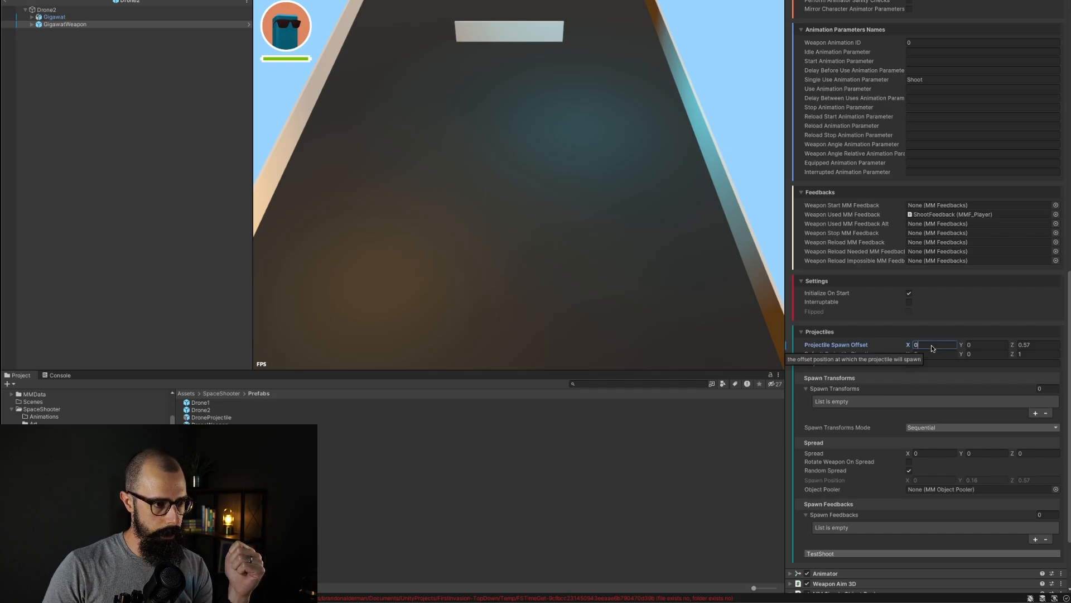
pyautogui.scroll(2, 921, 327)
pyautogui.scroll(11, 920, 328)
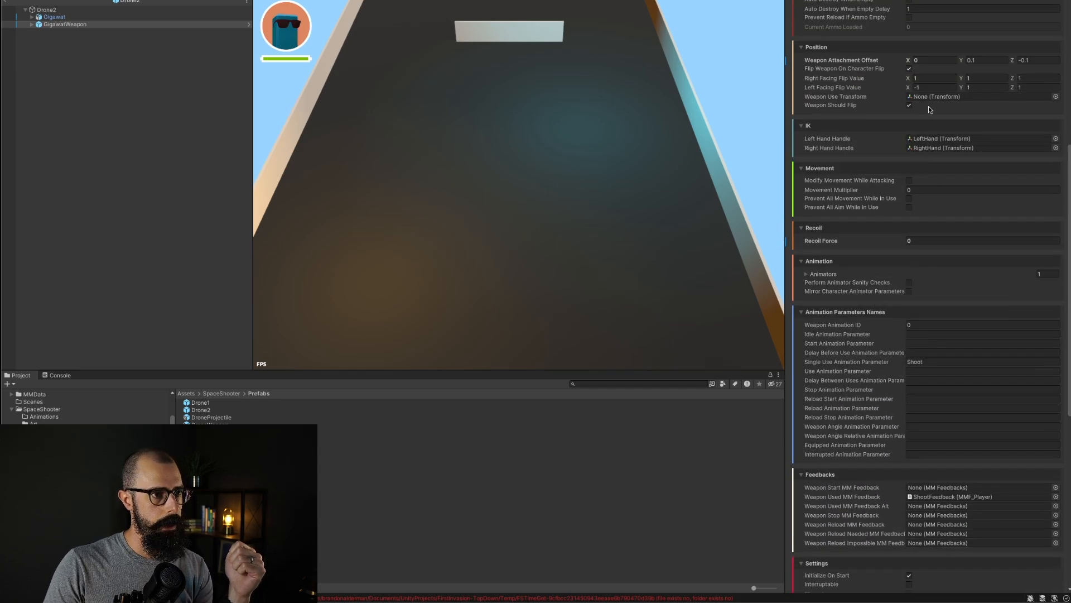
pyautogui.click(930, 60)
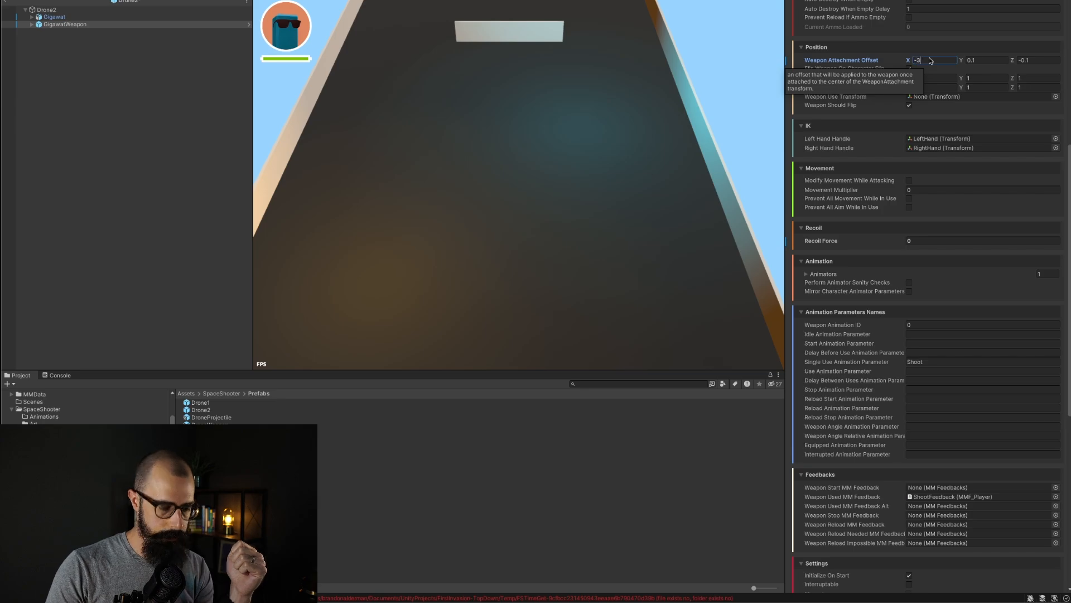
# Step: Expand the Weapon Aim 3D component to review its settings, then exit prefab mode
pyautogui.scroll(-15, 873, 294)
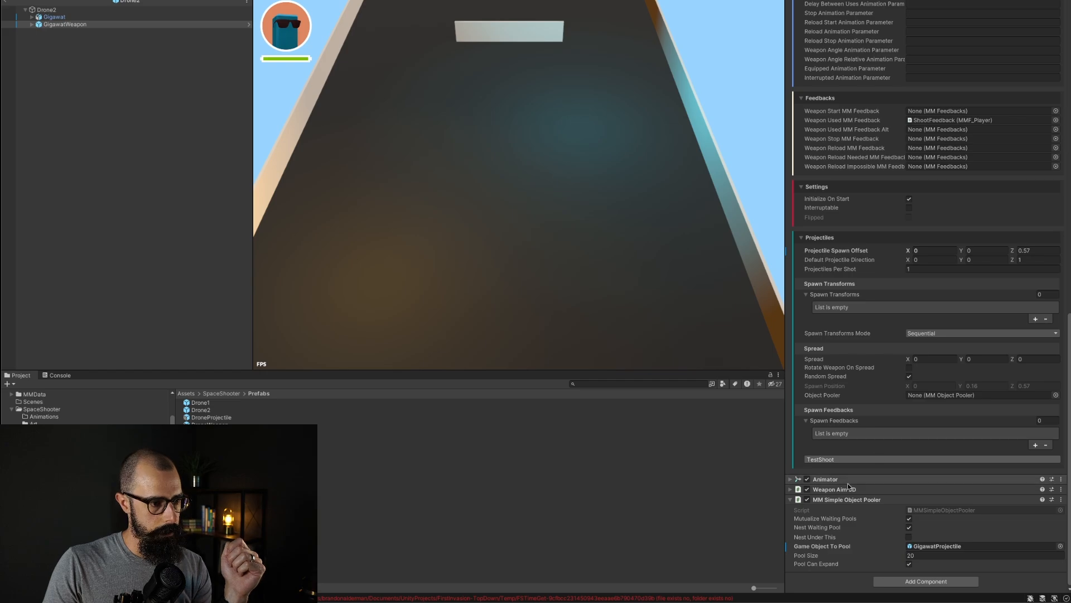
pyautogui.click(791, 490)
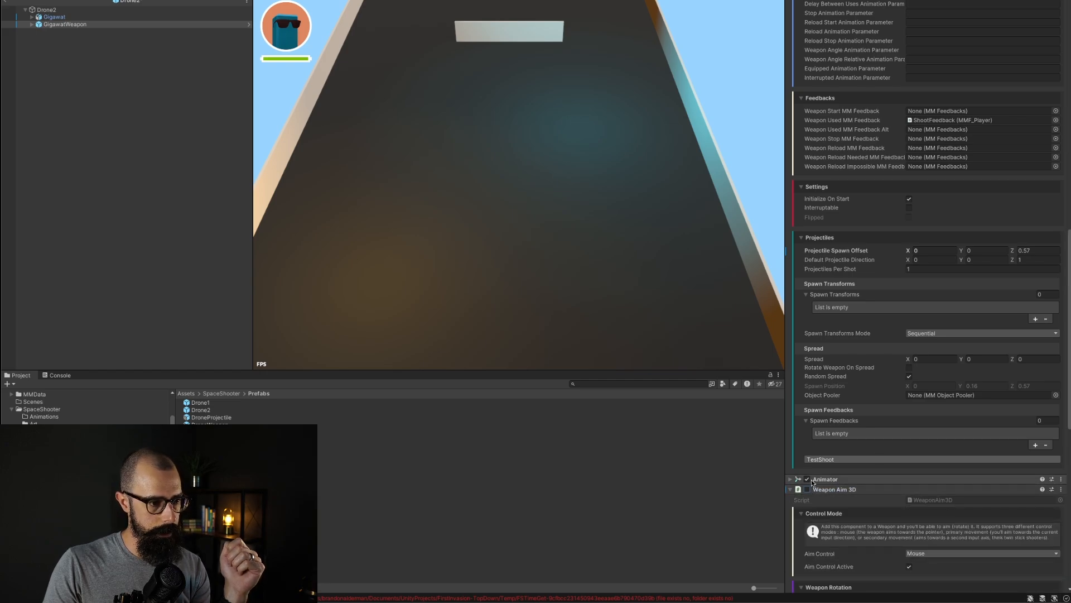
pyautogui.click(67, 189)
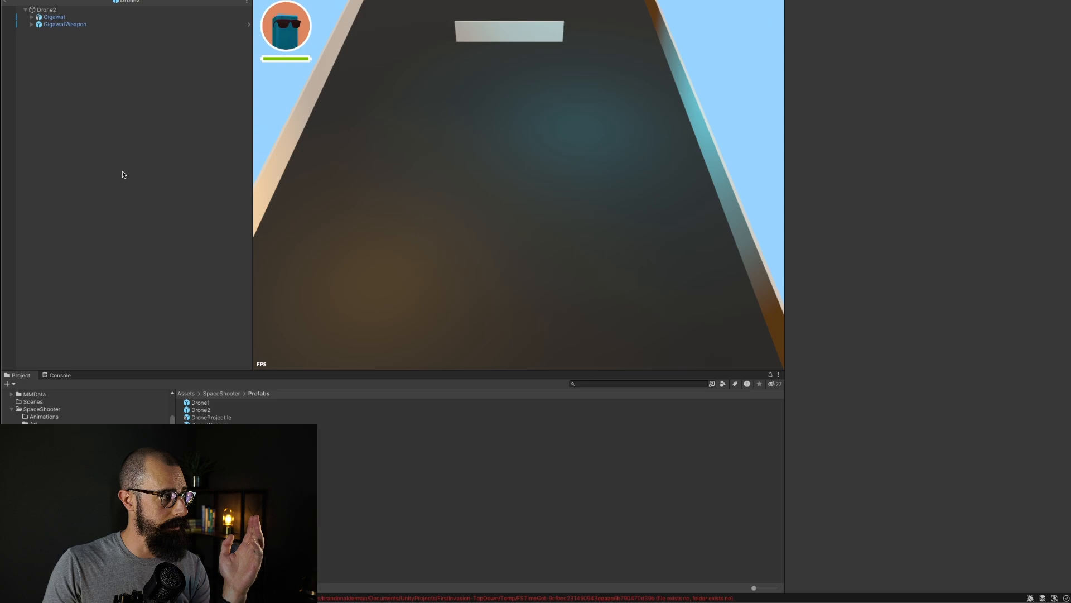
pyautogui.click(8, 2)
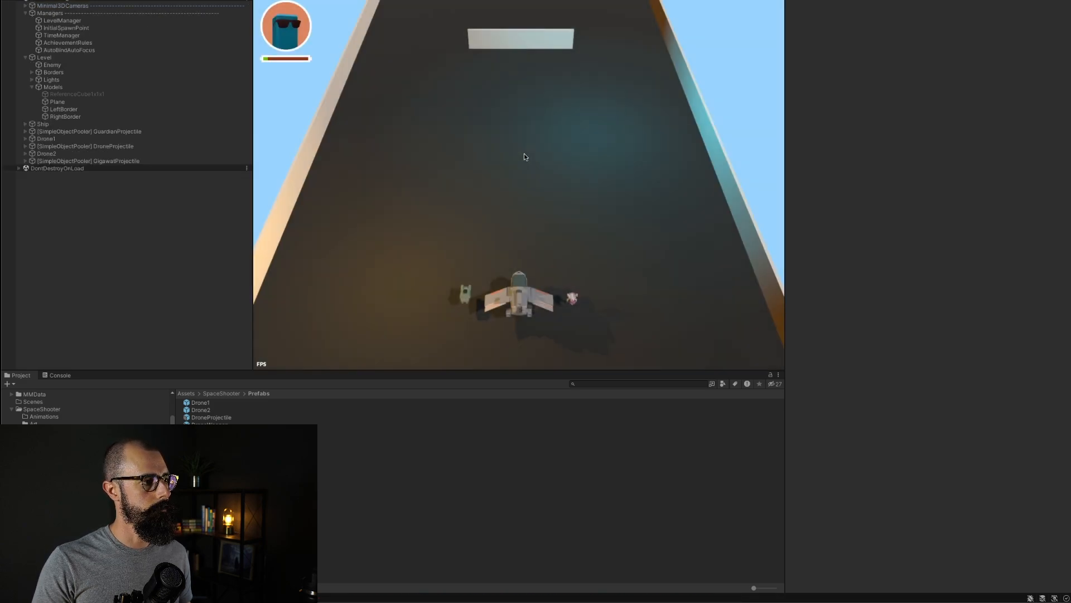
# Step: Play-test the ship by firing at the targets and strafing left and right across the track
pyautogui.click(533, 156)
pyautogui.press('d')
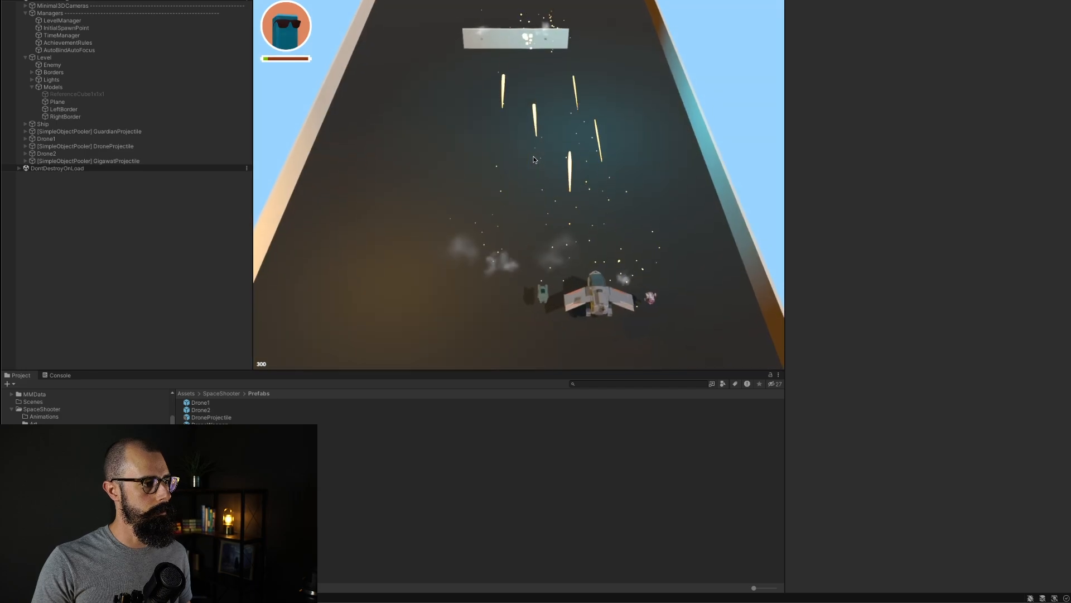
pyautogui.press('a')
pyautogui.press('a')
pyautogui.click(534, 156)
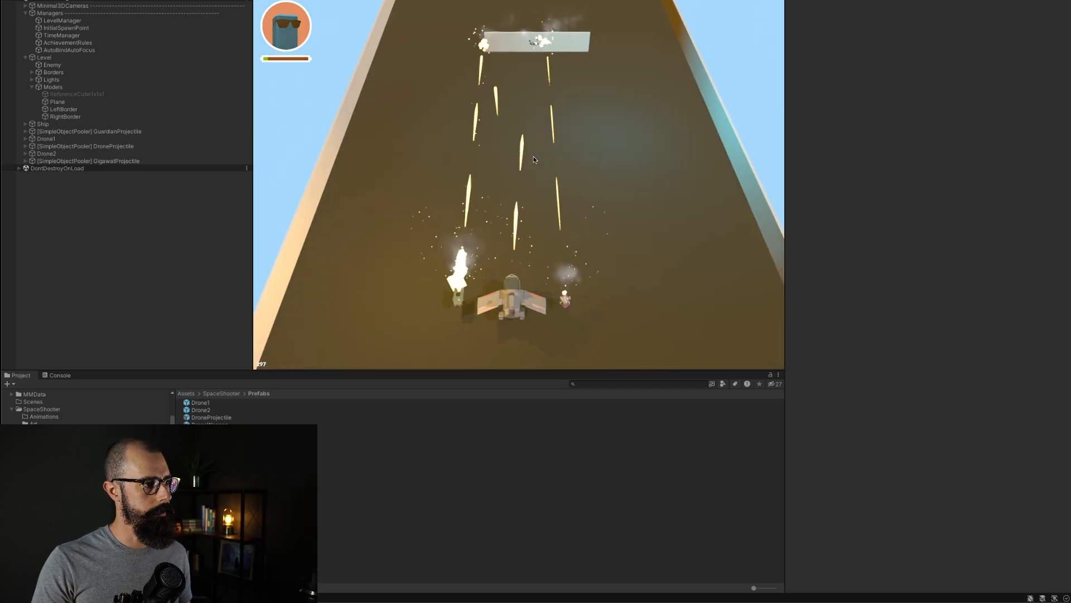
pyautogui.press('d')
pyautogui.click(533, 156)
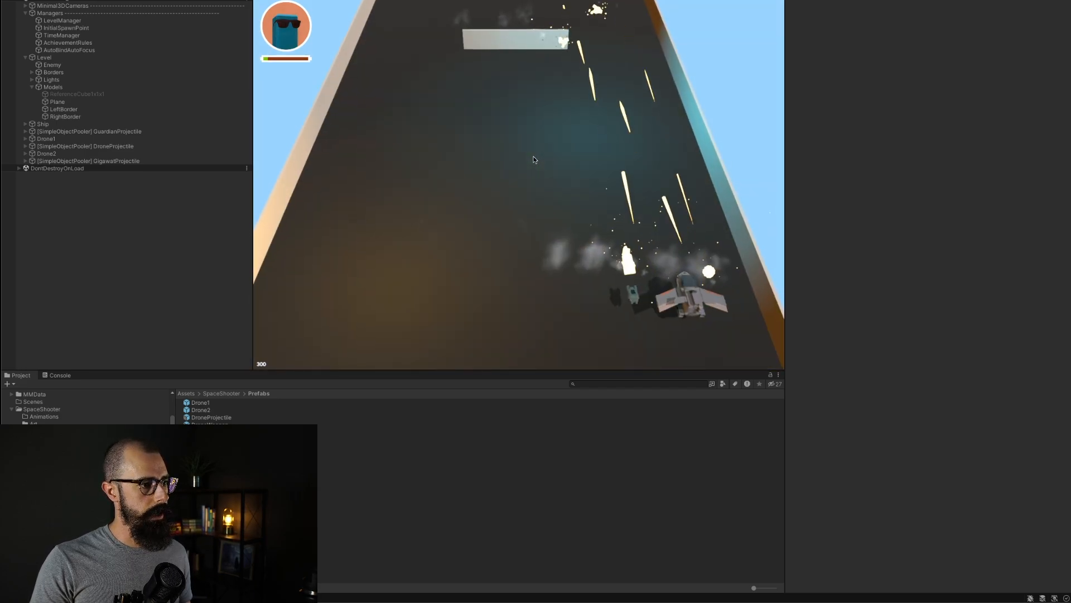
pyautogui.press('a')
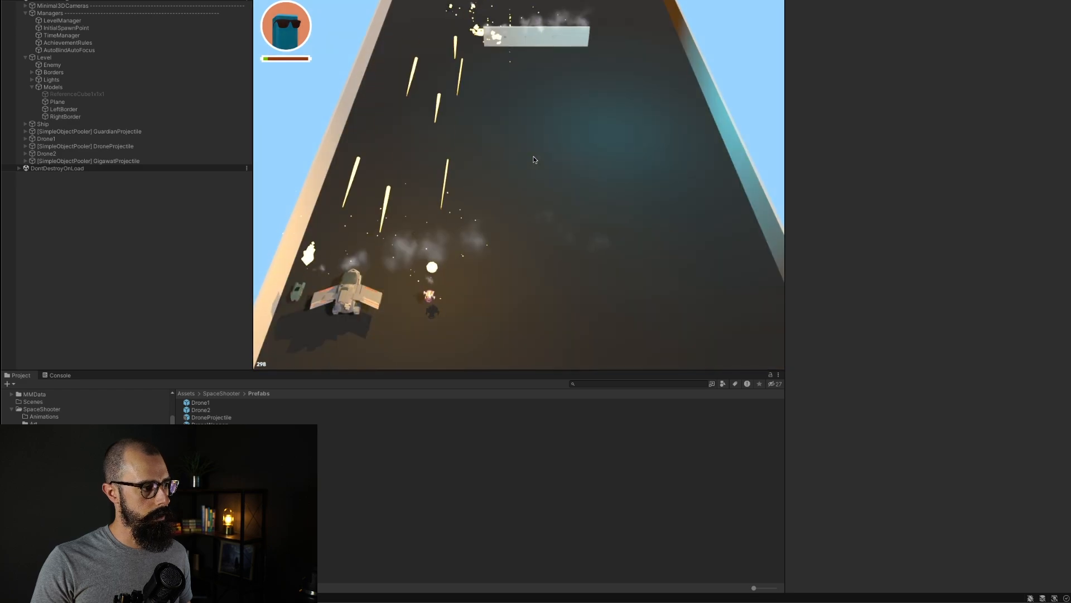
pyautogui.press('d')
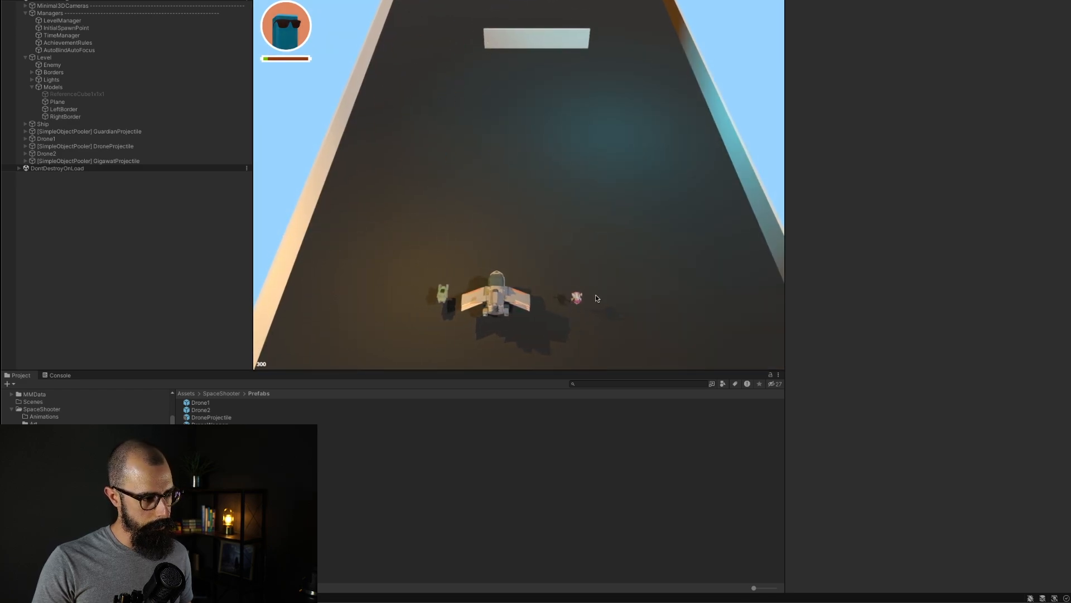
pyautogui.press('a')
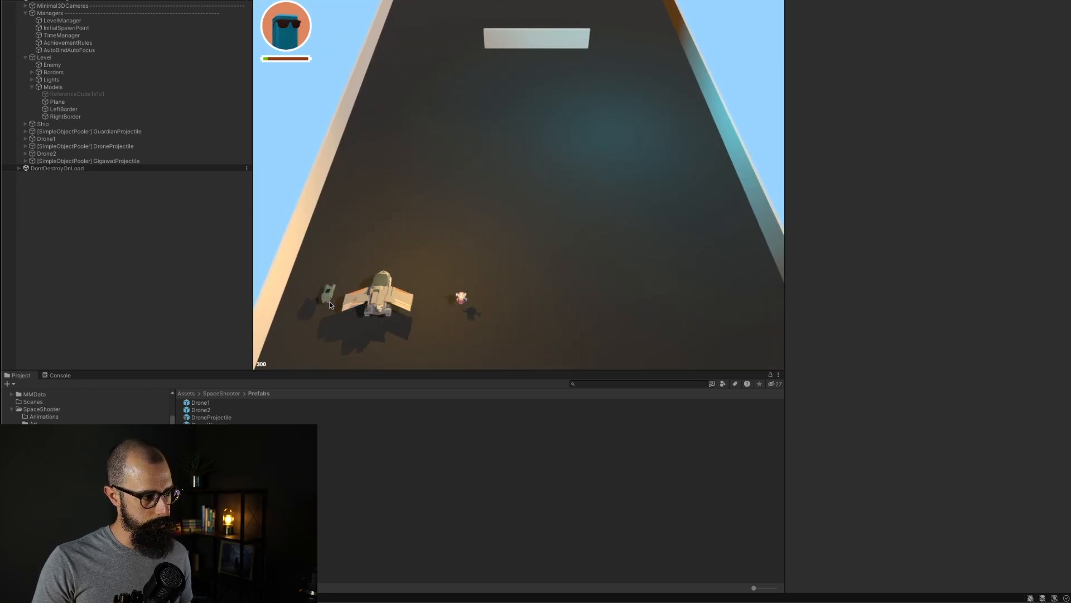
pyautogui.press('d')
pyautogui.press('a')
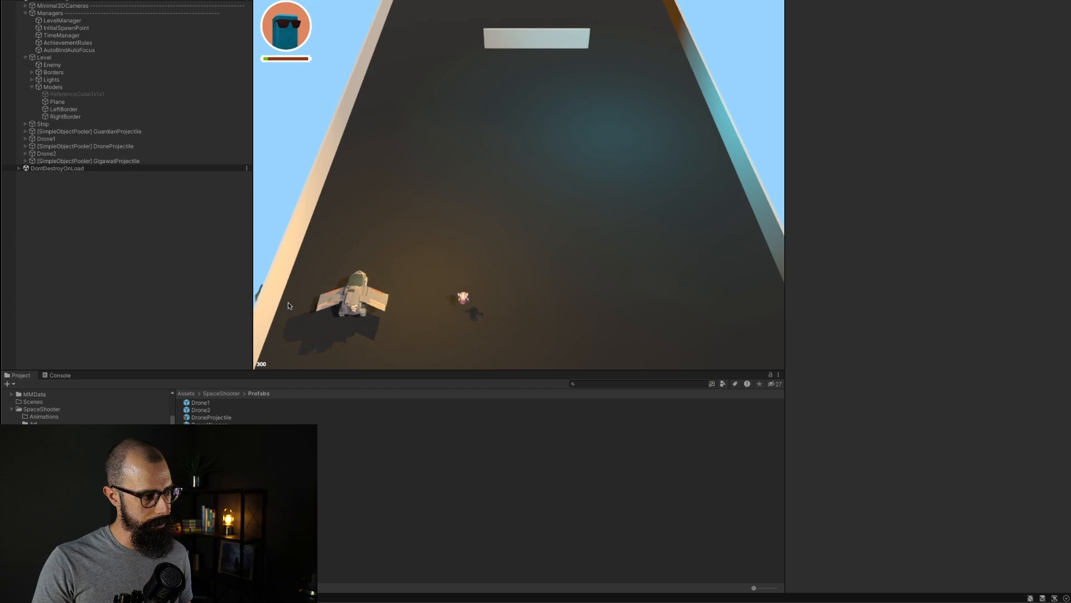
pyautogui.press('d')
pyautogui.press('a')
pyautogui.press('d')
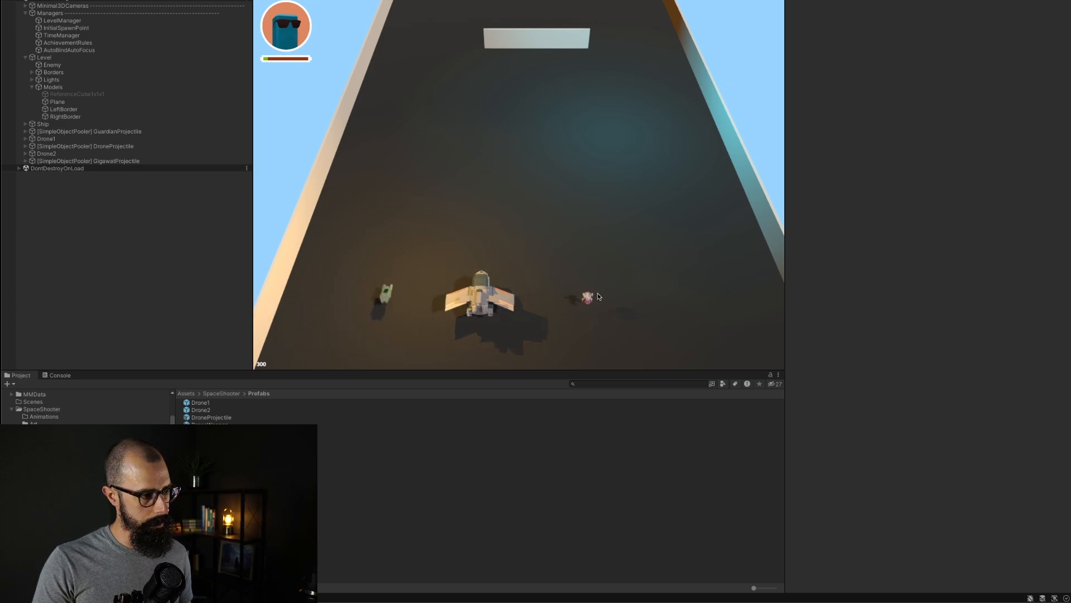
pyautogui.press('a')
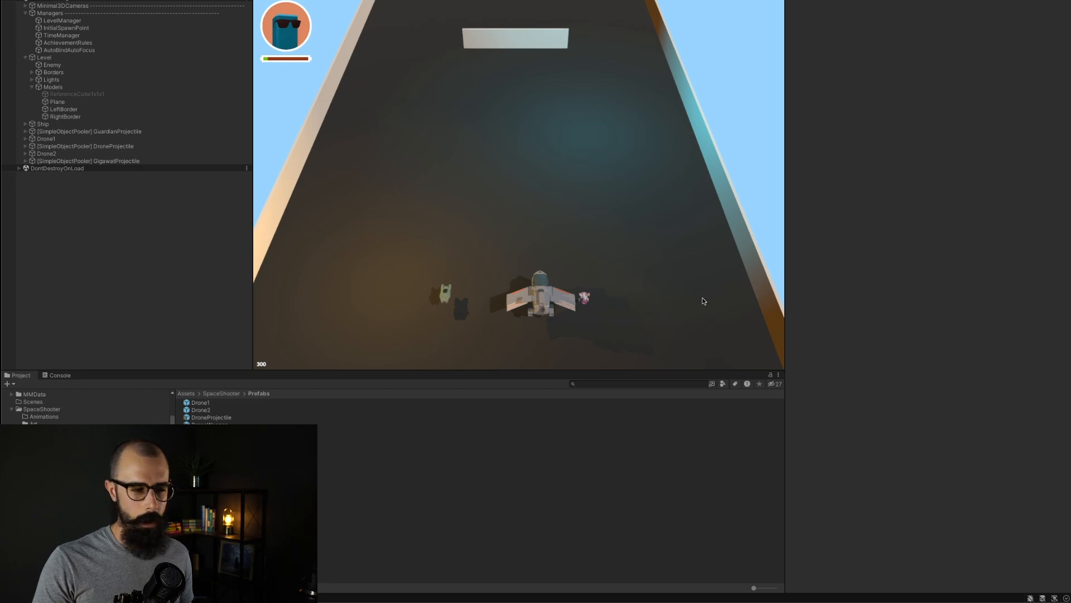
pyautogui.press('a')
pyautogui.press('a')
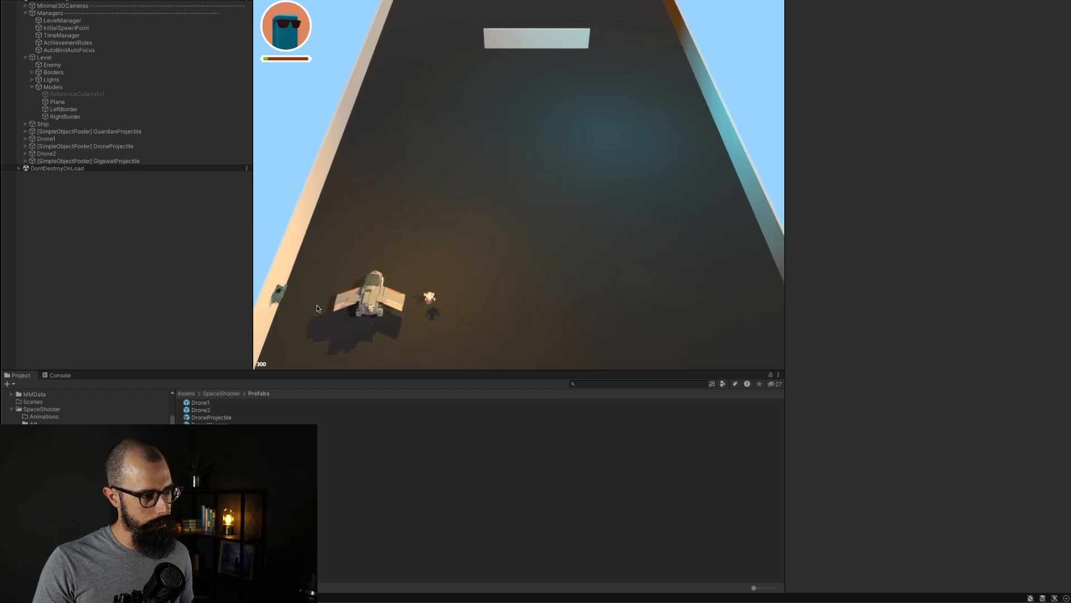
pyautogui.press('d')
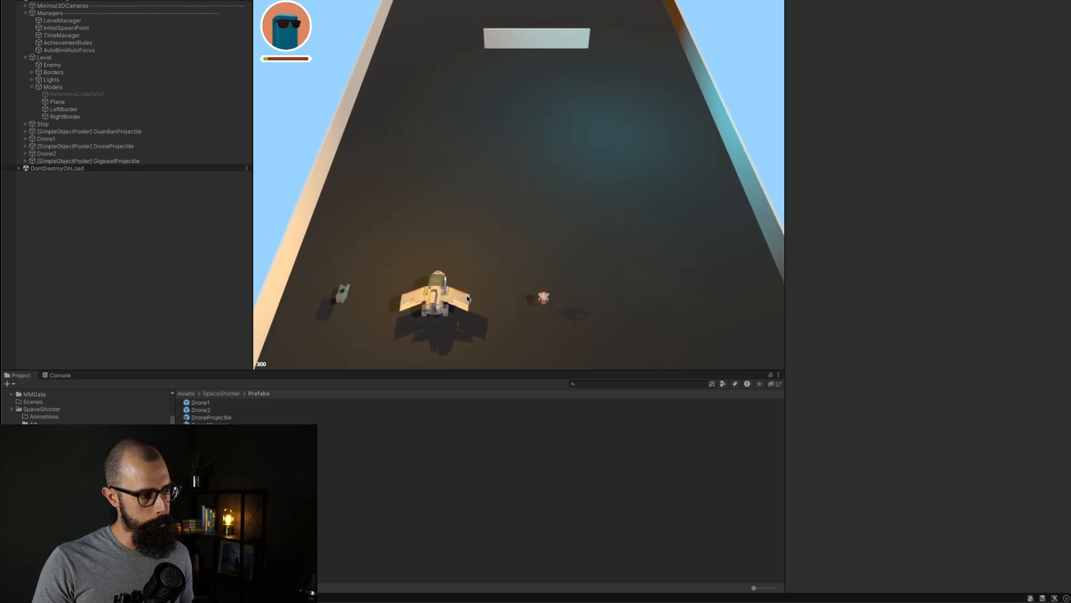
pyautogui.press('a')
pyautogui.press('d')
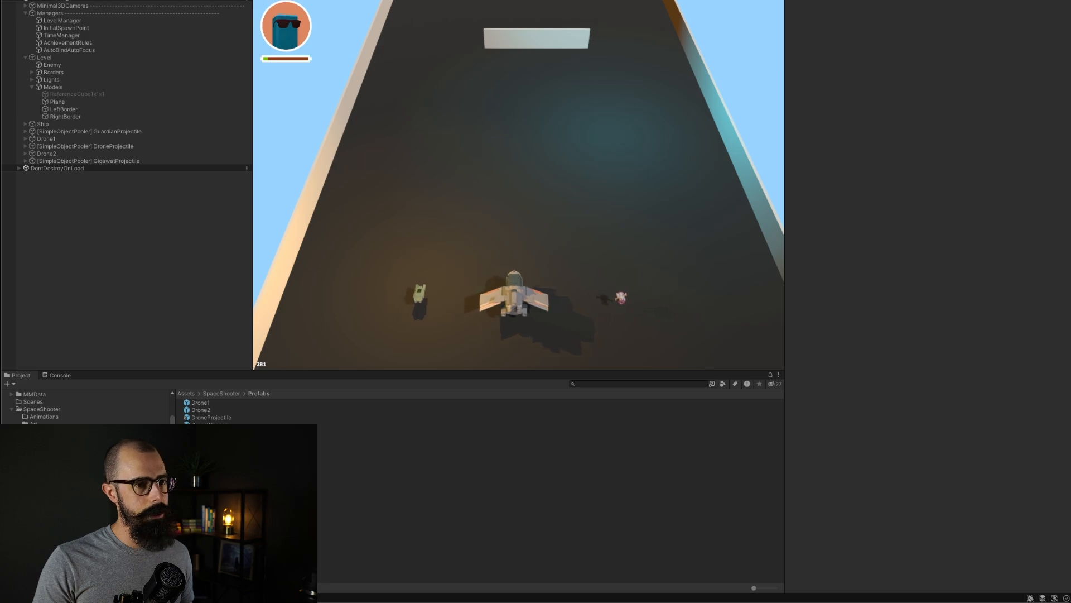